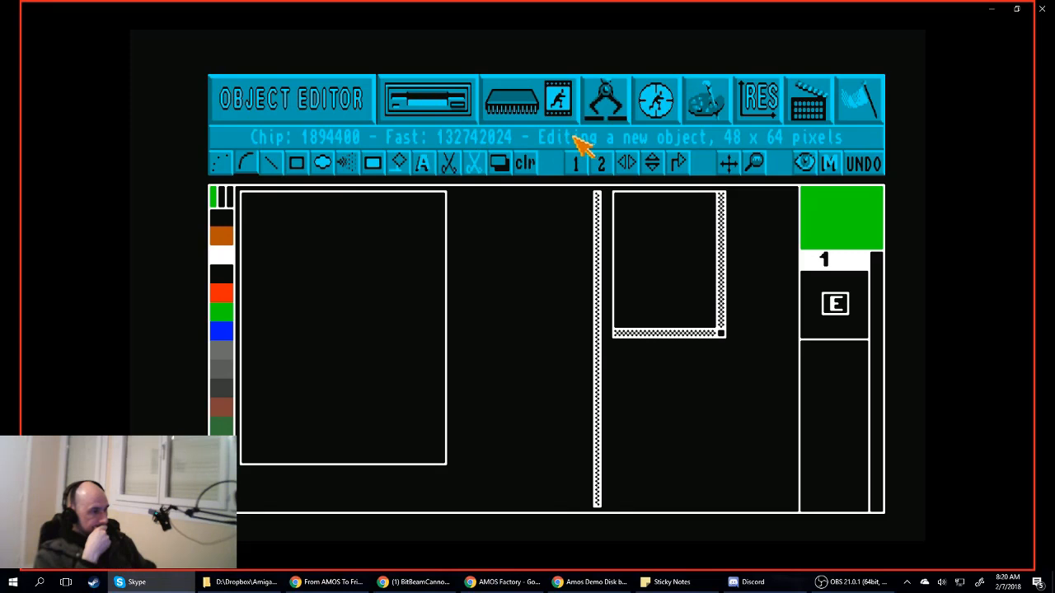
- Display the object editor's version and credits information and dismiss it
click(244, 79)
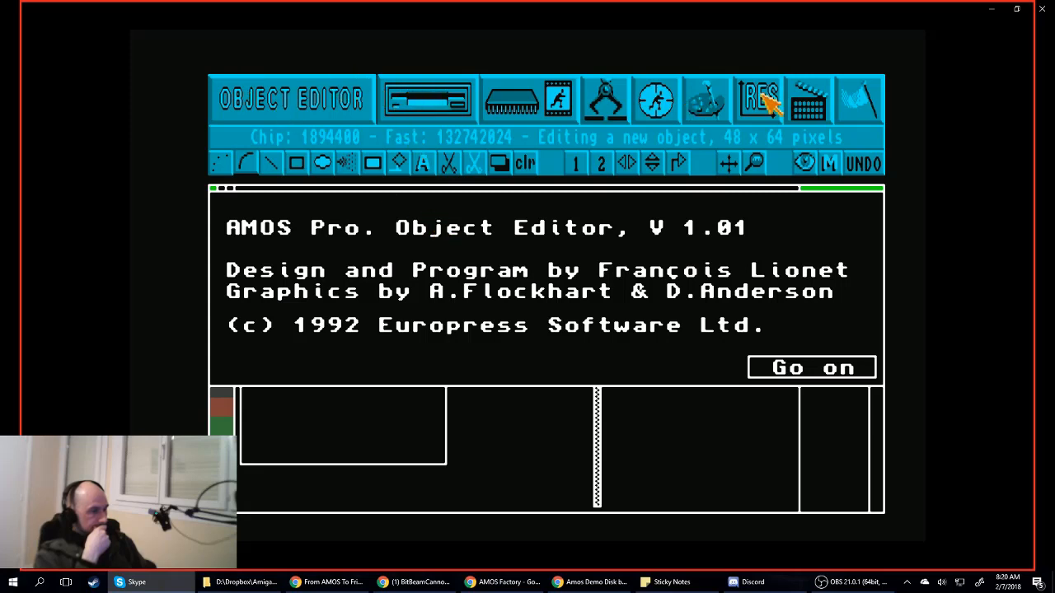
click(846, 369)
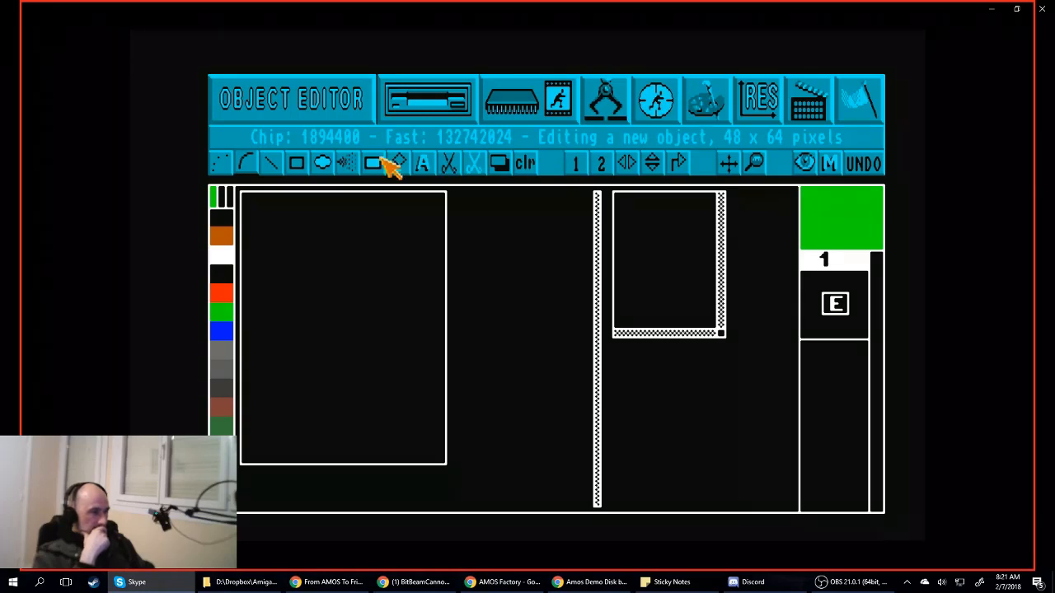
- Draw a short green freehand stroke and four separate dots on the canvas with the dotted drawing tool
click(222, 164)
drag(267, 271, 303, 241)
click(341, 258)
click(388, 237)
click(363, 295)
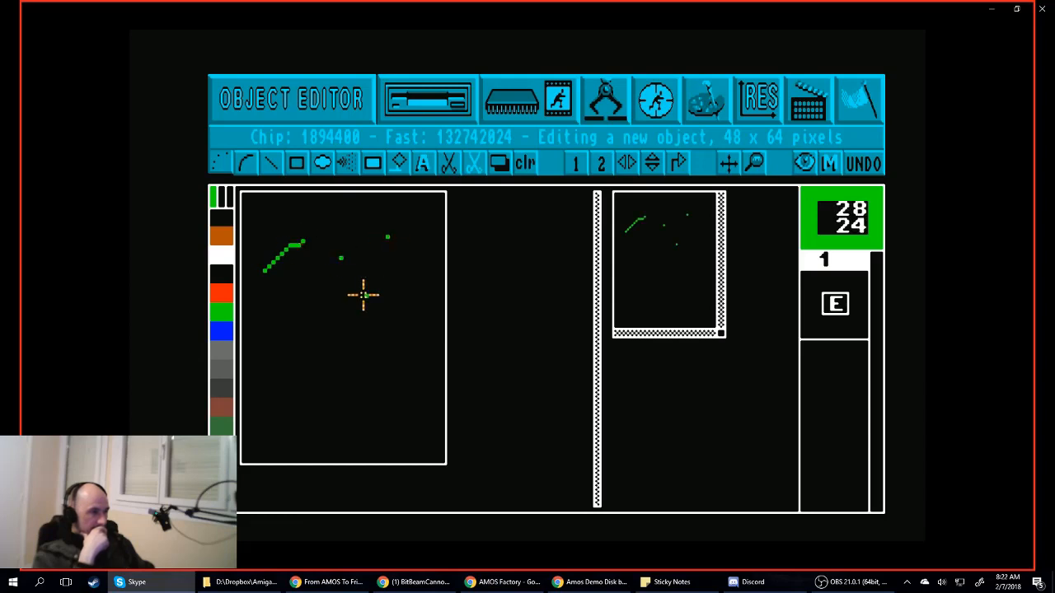
click(324, 301)
- Draw a continuous green freehand arc and a straight horizontal green line across the upper part of the canvas
click(246, 163)
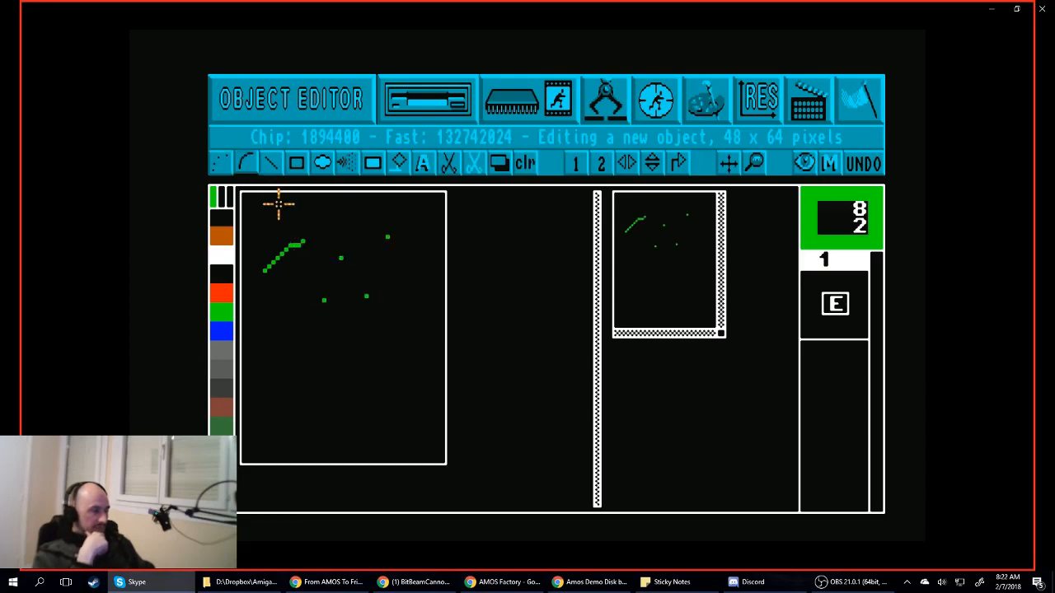
mouse_move(279, 203)
mouse_down()
mouse_move(329, 217)
mouse_move(370, 264)
mouse_move(371, 373)
mouse_up()
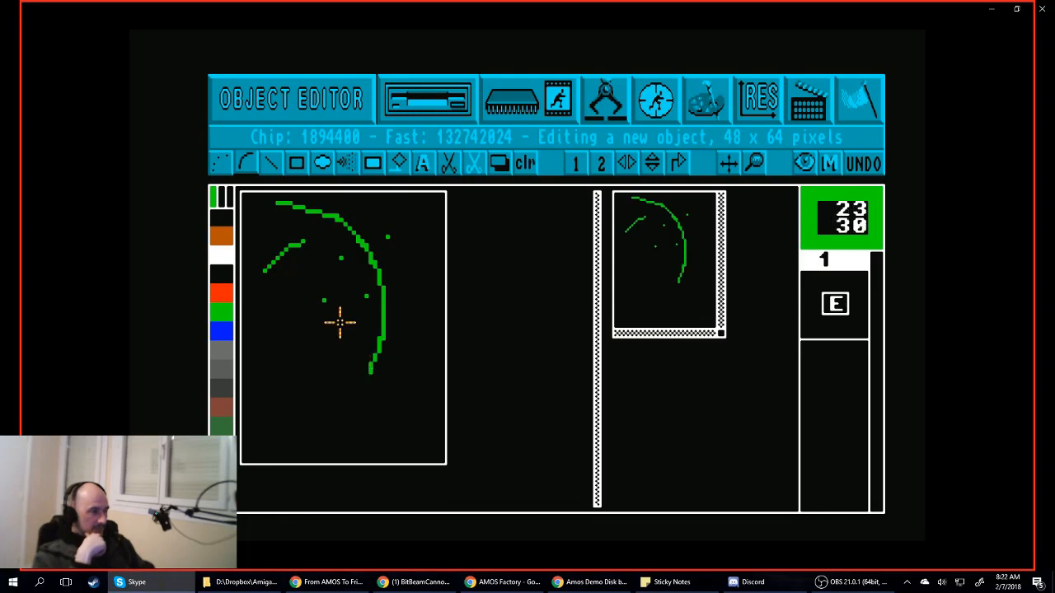
click(276, 161)
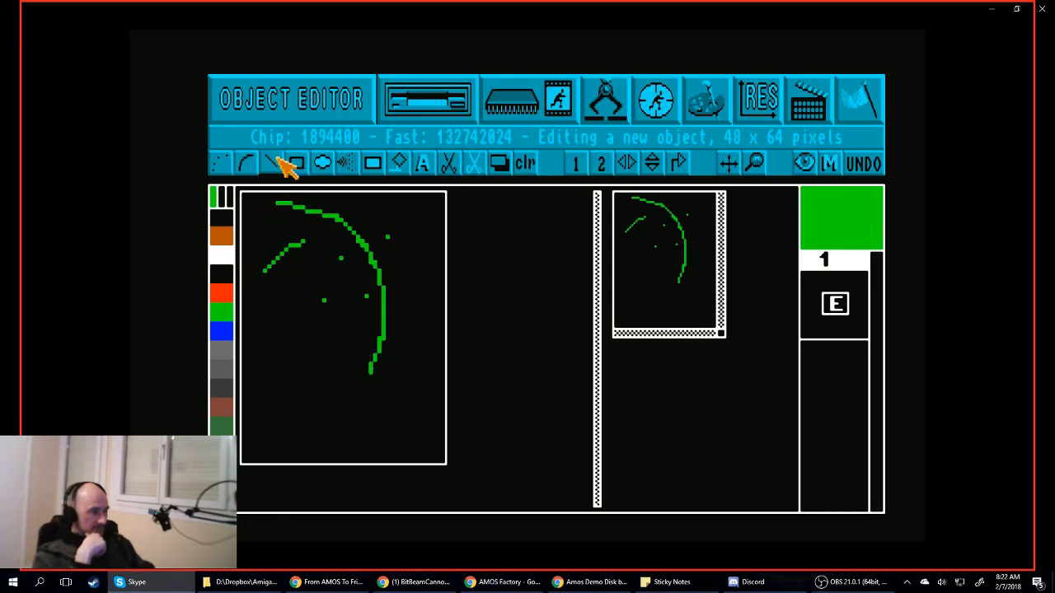
drag(274, 291, 413, 291)
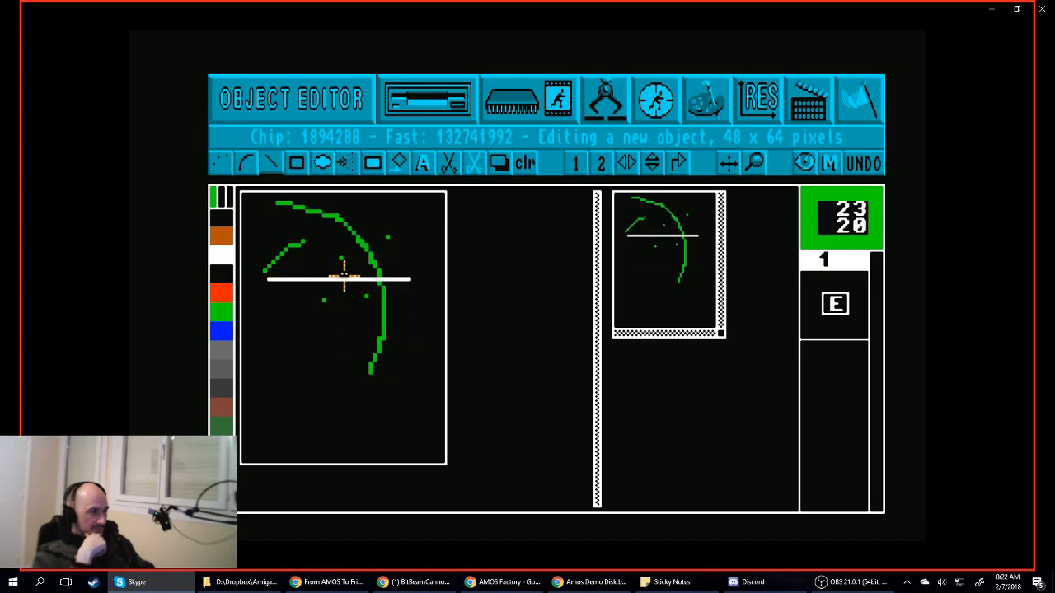
click(346, 220)
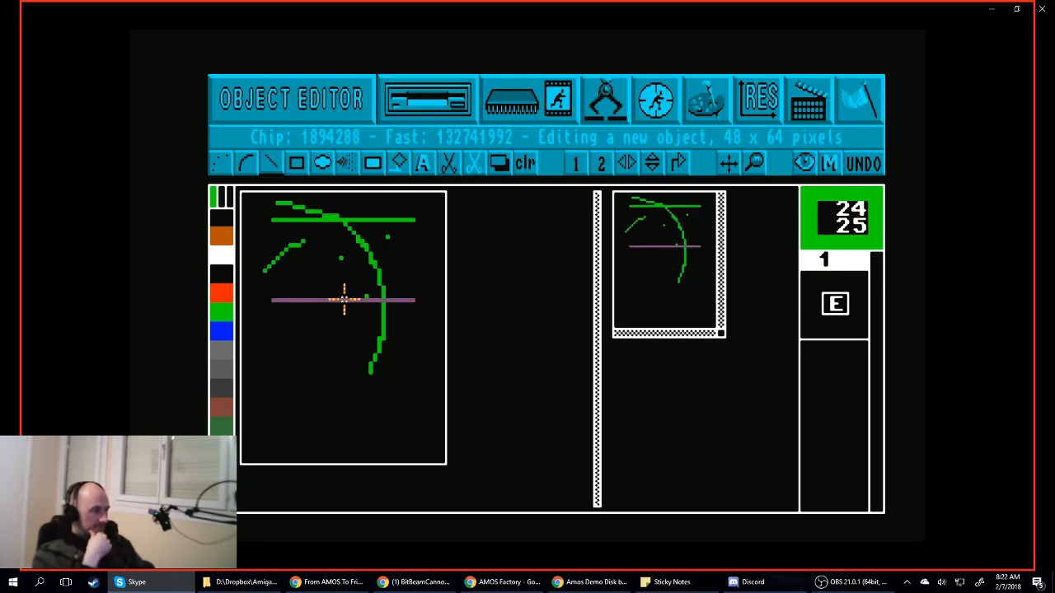
- Draw a green rectangle outline below the horizontal line, across the lower part of the arc
click(298, 164)
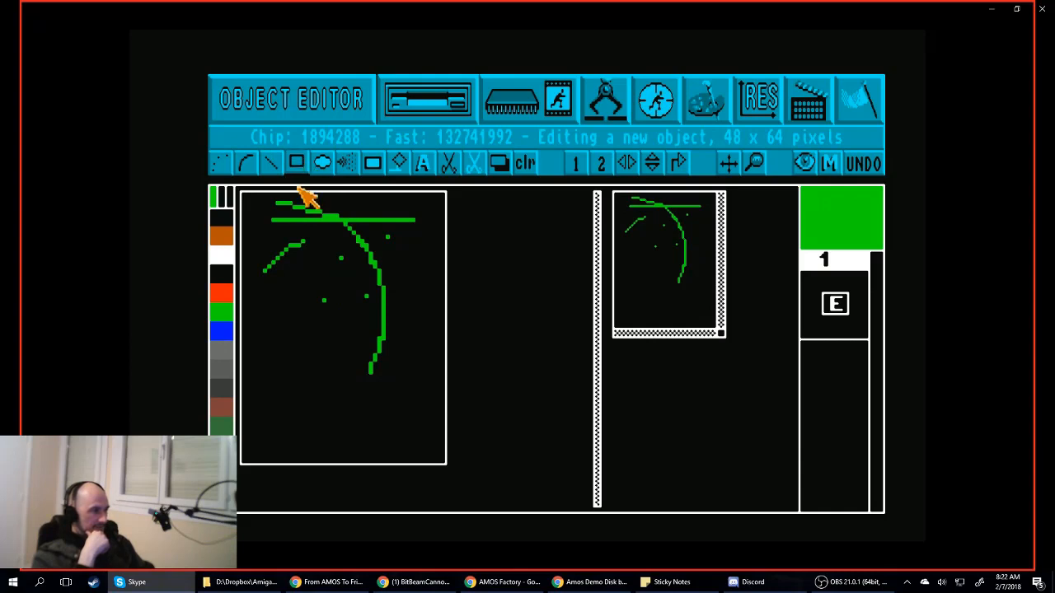
drag(266, 230, 402, 348)
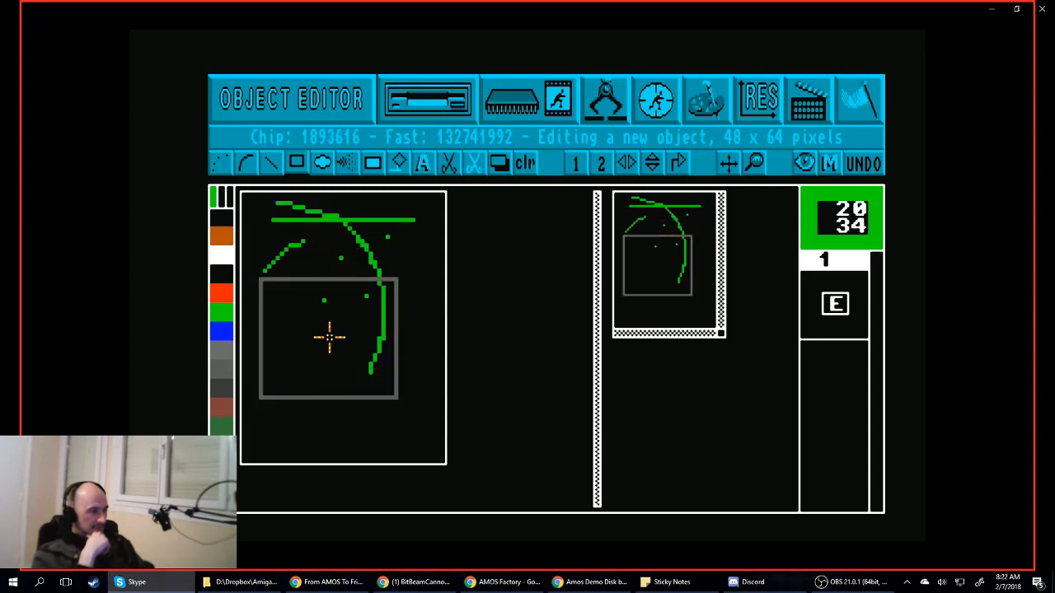
click(329, 337)
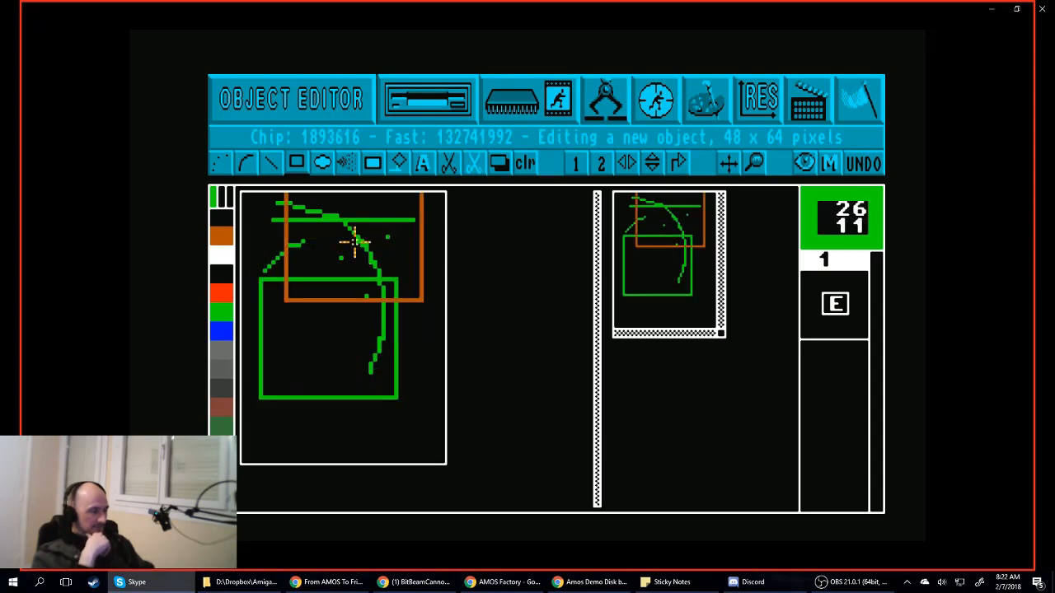
- Enlarge the object to 80 x 90 pixels
click(375, 165)
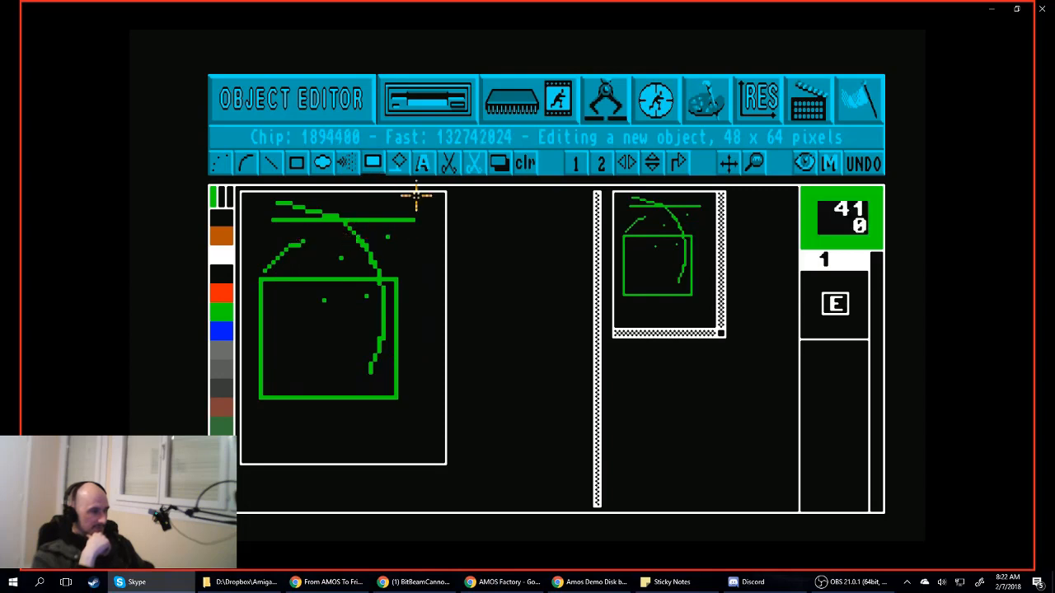
click(450, 162)
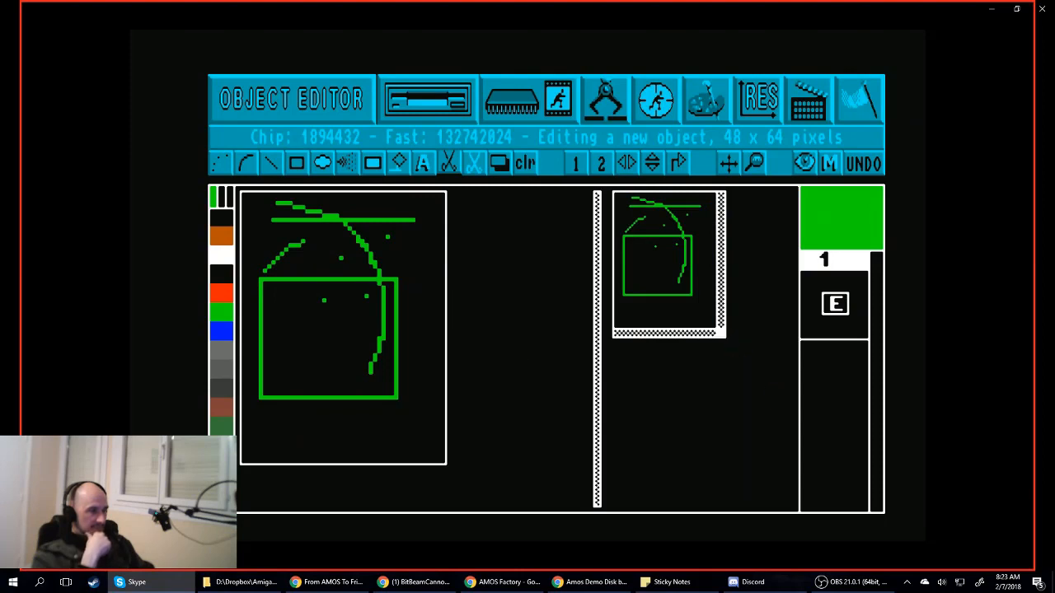
mouse_move(724, 332)
mouse_down()
mouse_move(788, 364)
mouse_move(790, 391)
mouse_up()
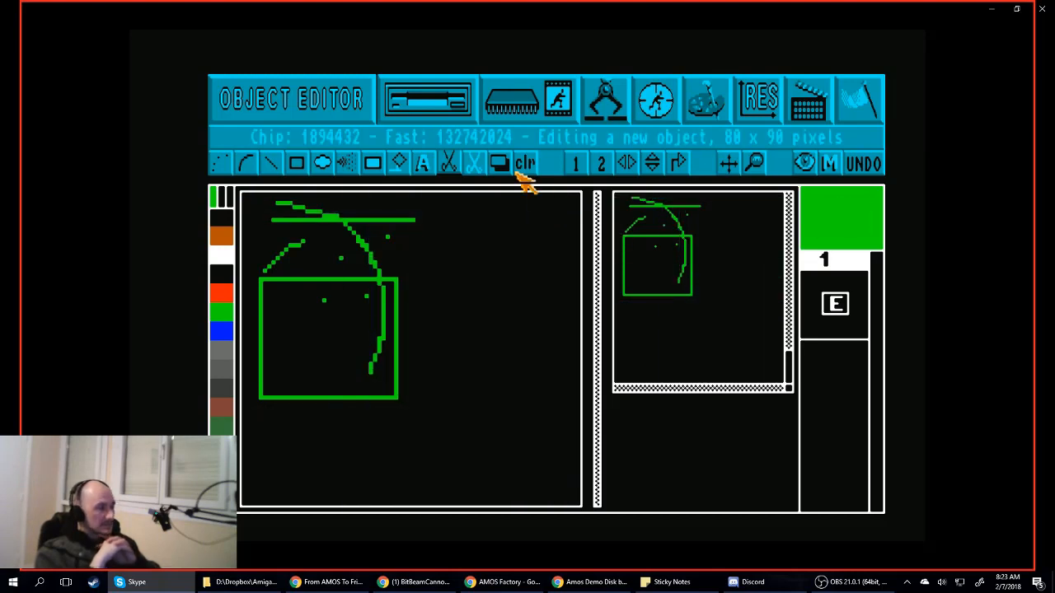
- Stamp a copy of the drawing's central block in the empty area beside it and clear the whole canvas
mouse_move(312, 234)
mouse_down()
mouse_move(331, 302)
mouse_move(398, 307)
mouse_up()
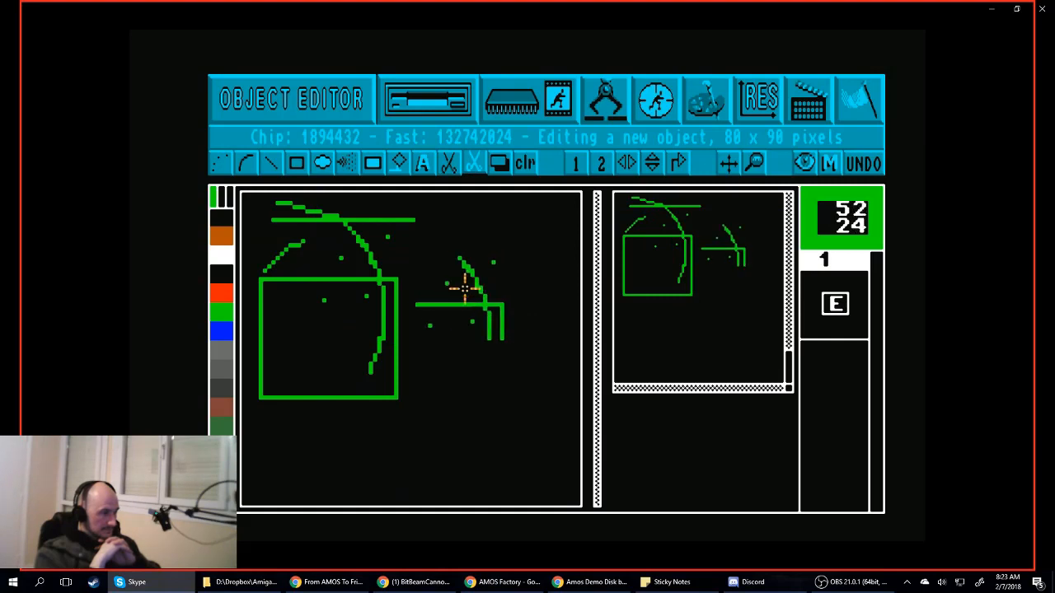
click(474, 257)
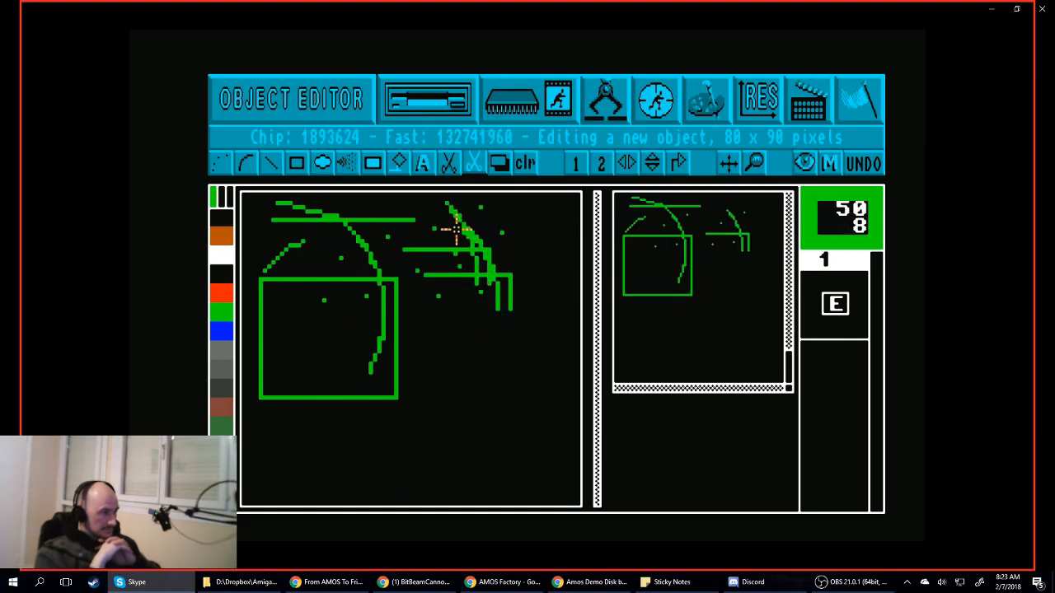
click(524, 162)
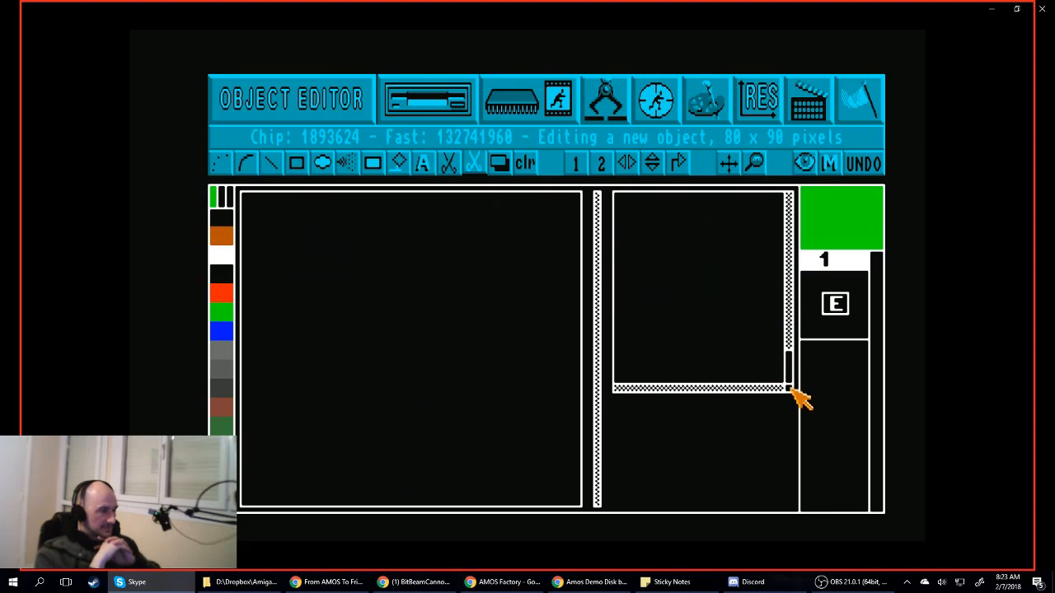
- Reduce the object to 48 x 67 pixels and paint a dense green shape using the copied block as a brush
drag(792, 393, 720, 340)
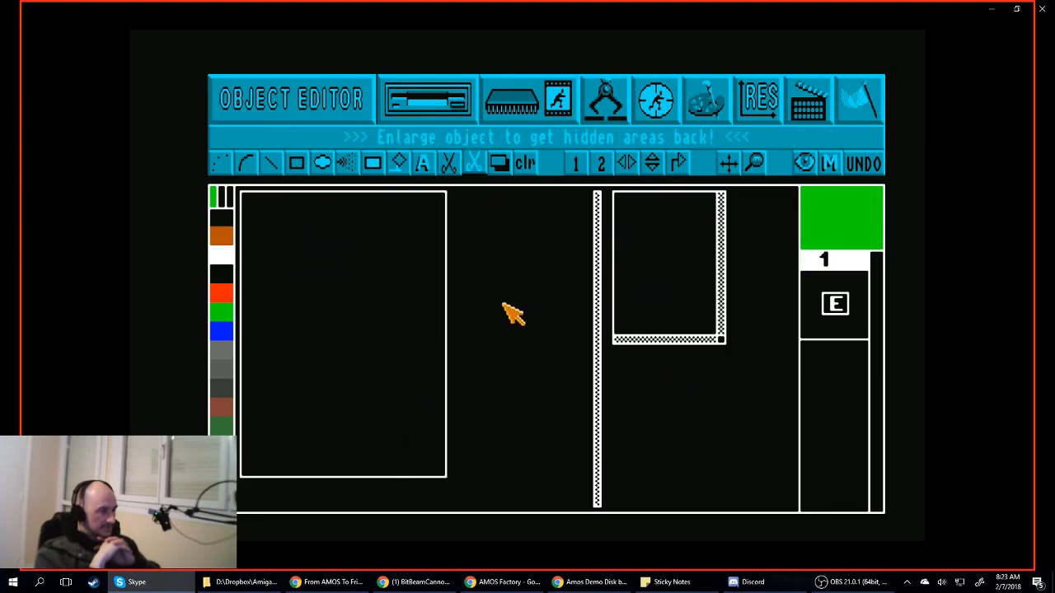
mouse_move(280, 272)
mouse_down()
mouse_move(305, 260)
mouse_move(330, 307)
mouse_move(381, 263)
mouse_up()
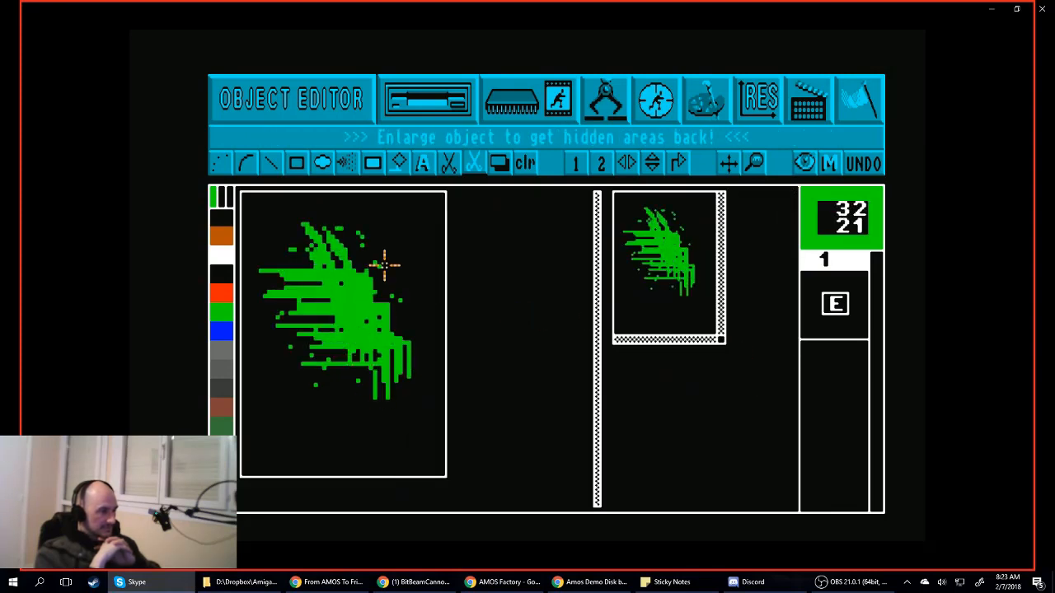
- Grab different blocks of the green shape as brushes and try them out over the canvas
click(448, 165)
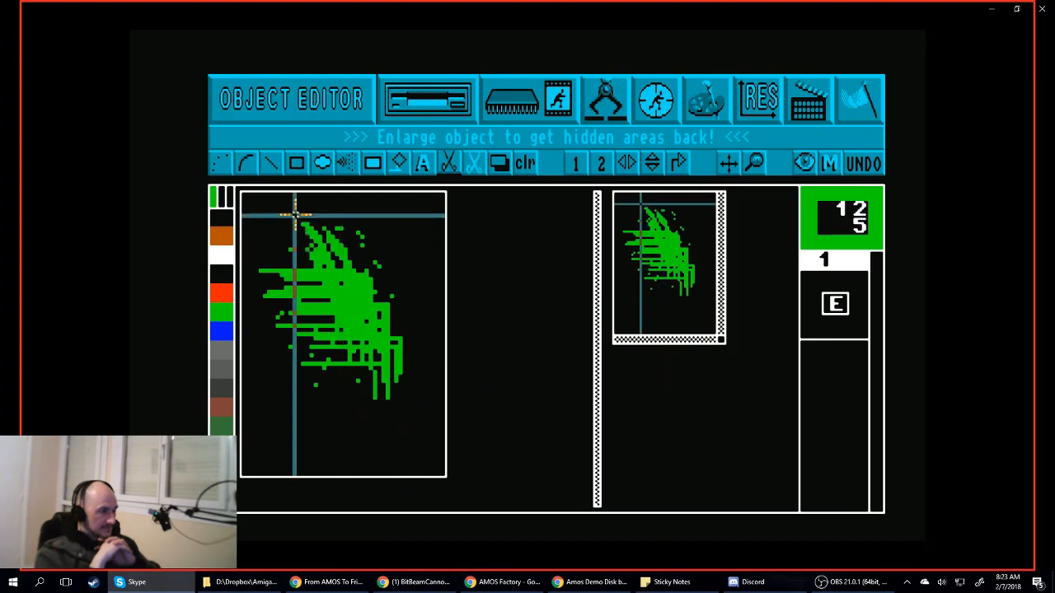
drag(287, 212, 367, 291)
click(374, 382)
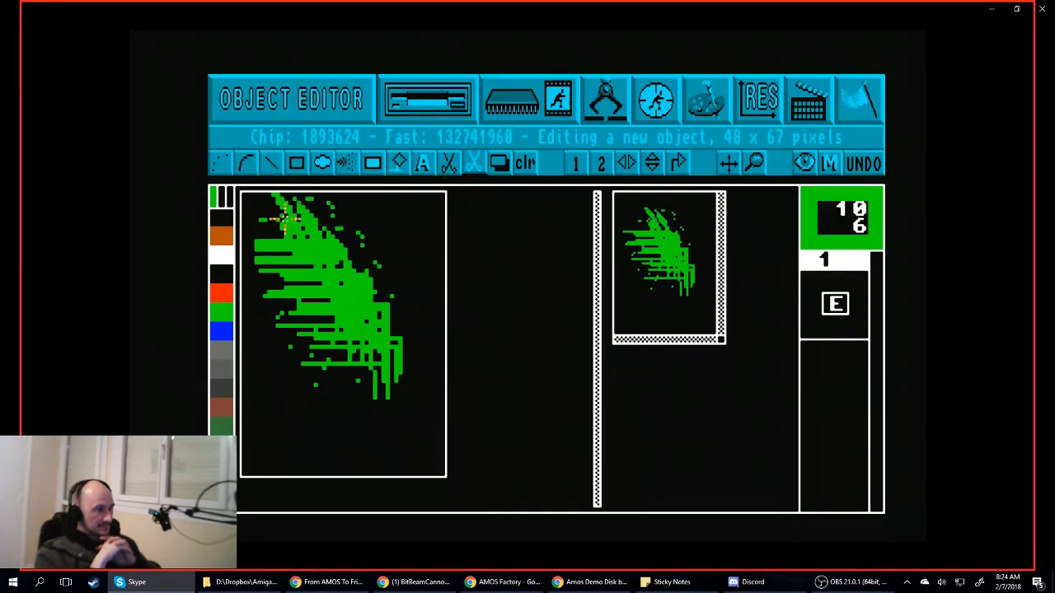
click(450, 164)
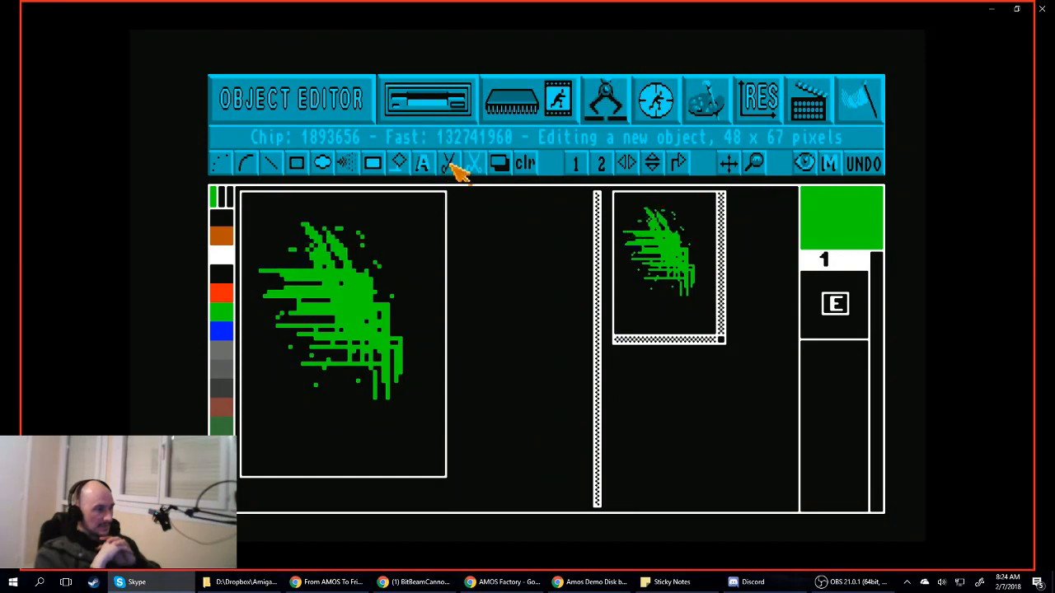
click(474, 163)
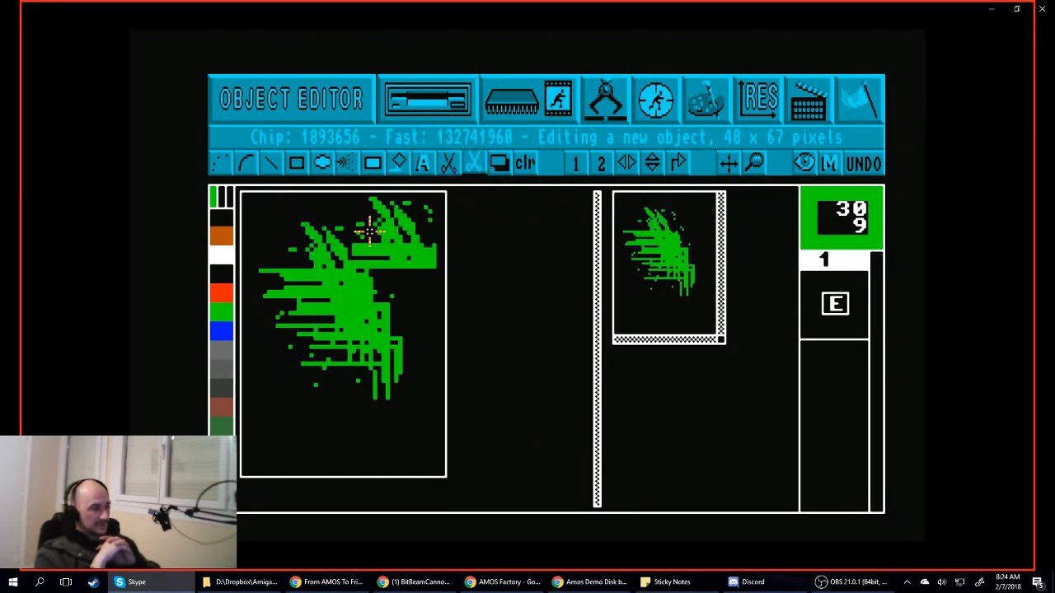
click(450, 163)
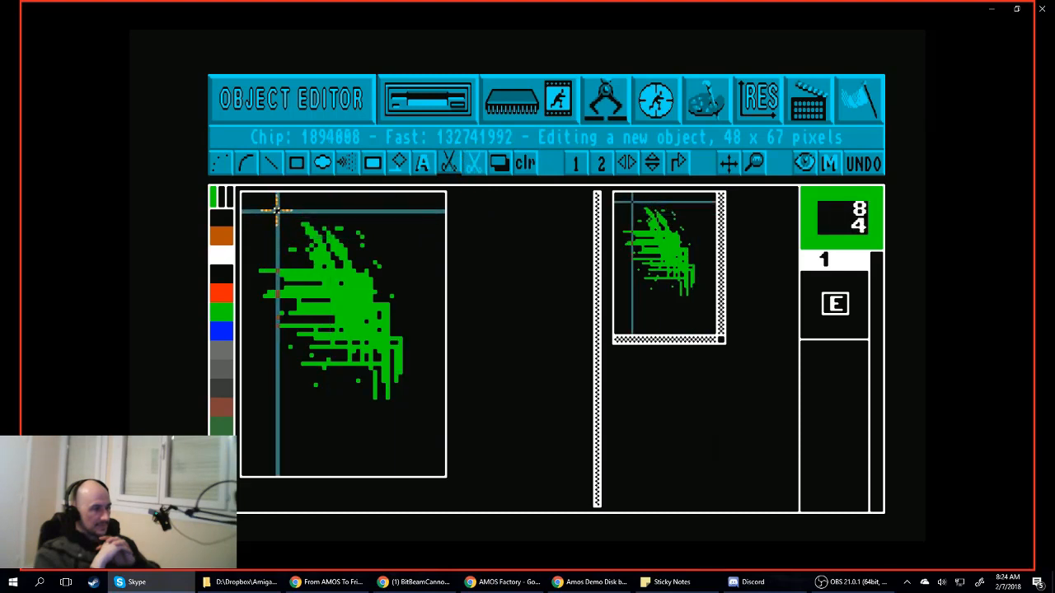
drag(299, 218, 386, 315)
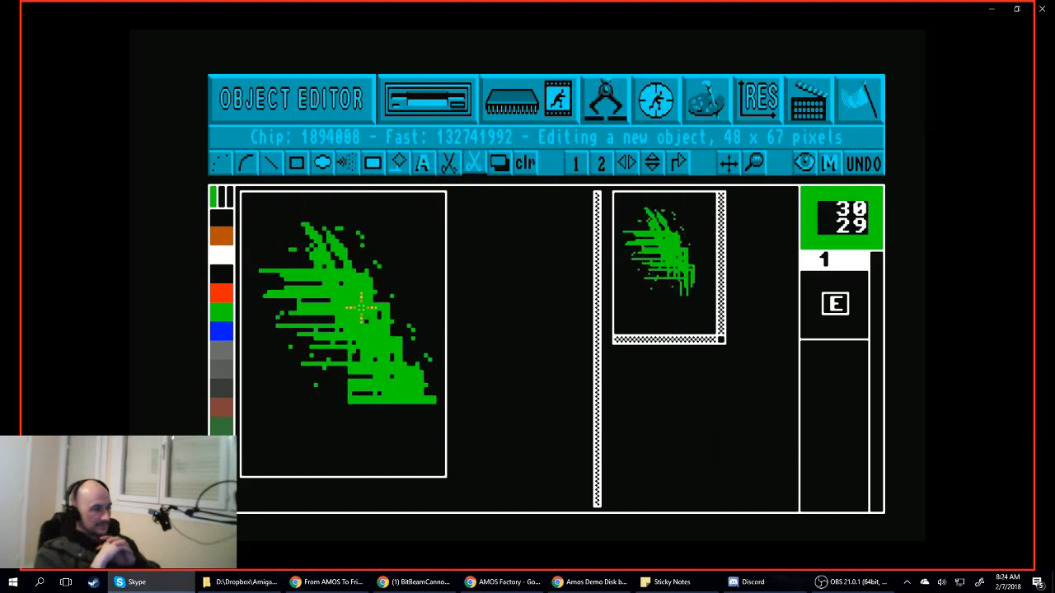
mouse_move(348, 353)
mouse_down()
mouse_move(318, 388)
mouse_move(340, 290)
mouse_move(334, 248)
mouse_move(345, 234)
mouse_move(295, 209)
mouse_move(299, 243)
mouse_move(373, 275)
mouse_move(332, 274)
mouse_move(353, 266)
mouse_move(361, 196)
mouse_up()
click(221, 165)
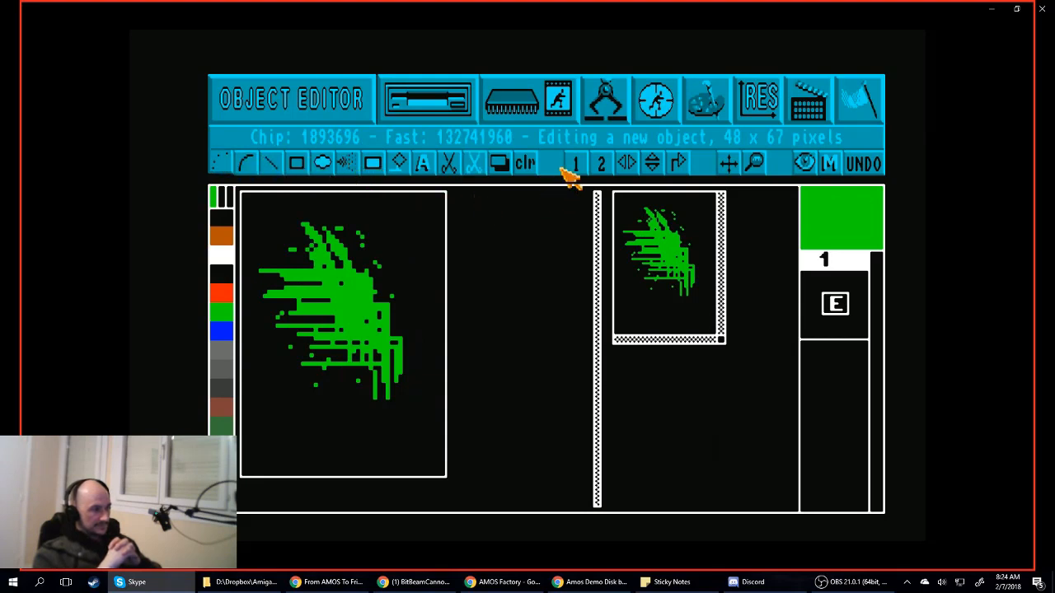
- Flip the object horizontally twice and vertically twice
click(628, 164)
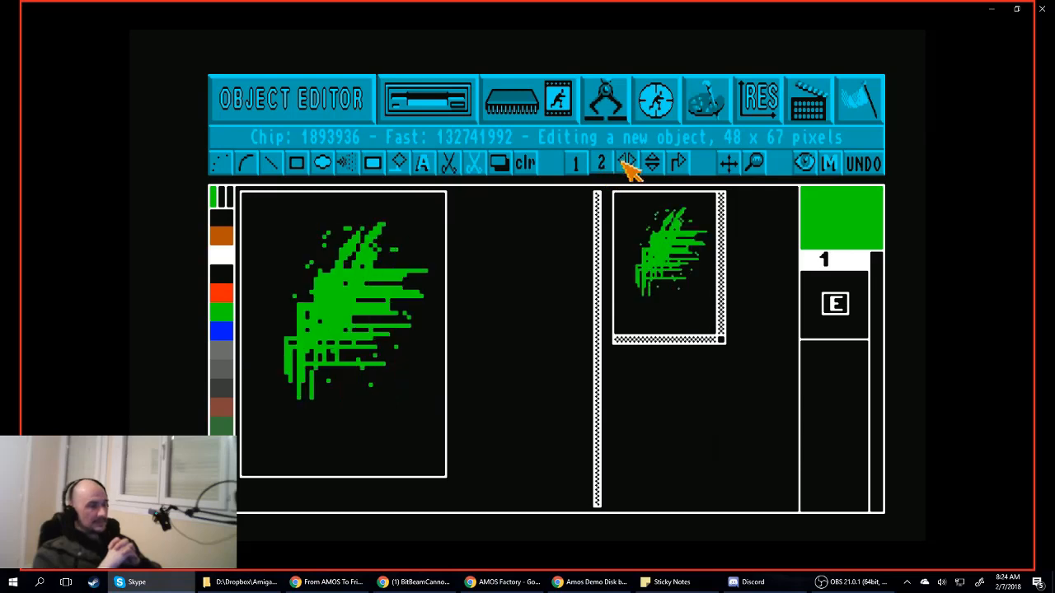
click(628, 164)
click(652, 163)
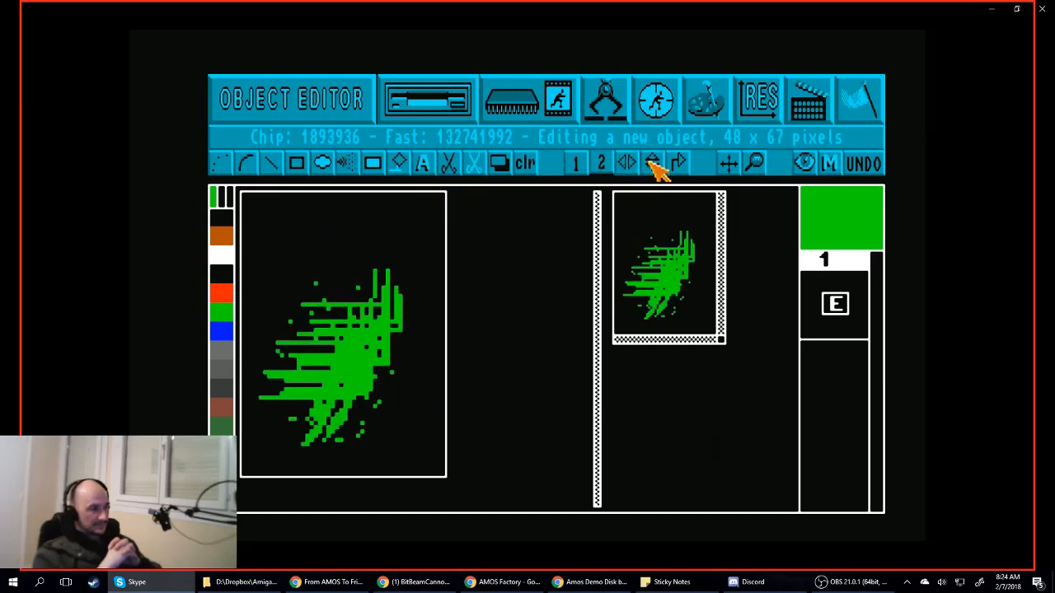
click(652, 163)
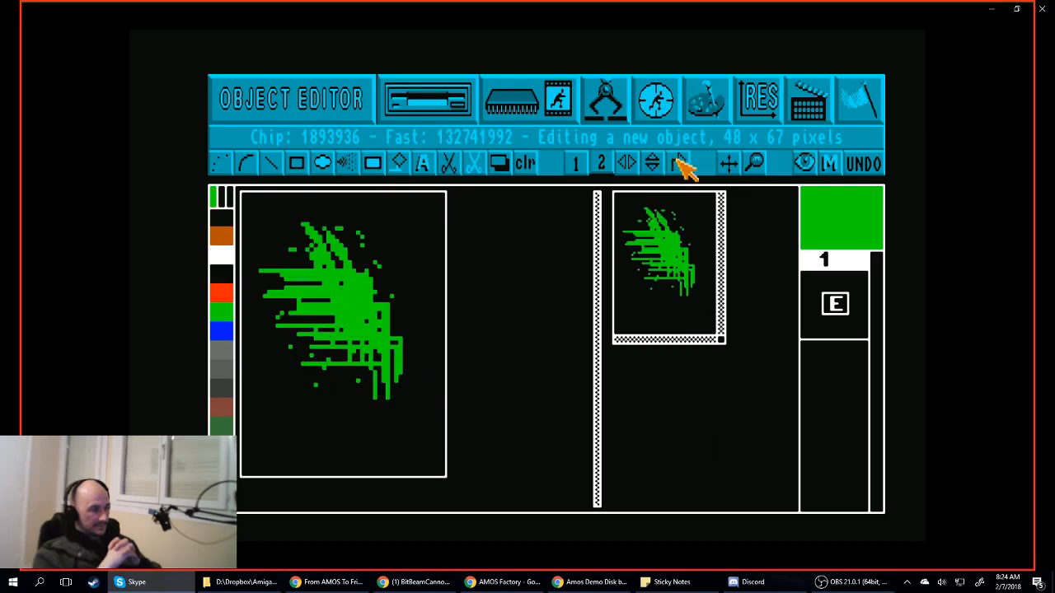
- Rotate the object twice in 90-degree steps and activate the hot spot tool
click(679, 161)
click(679, 164)
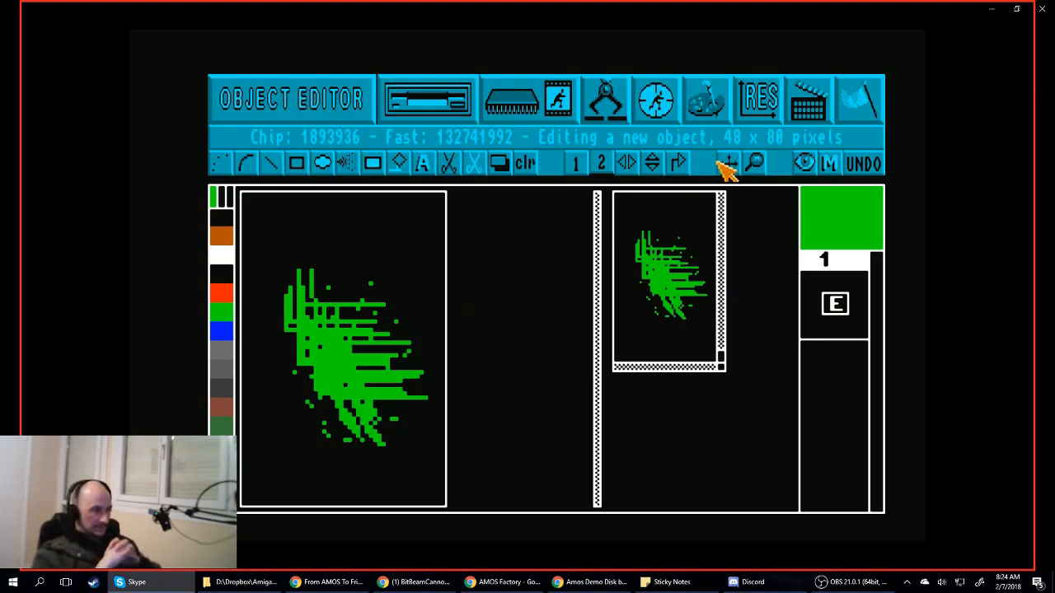
click(728, 162)
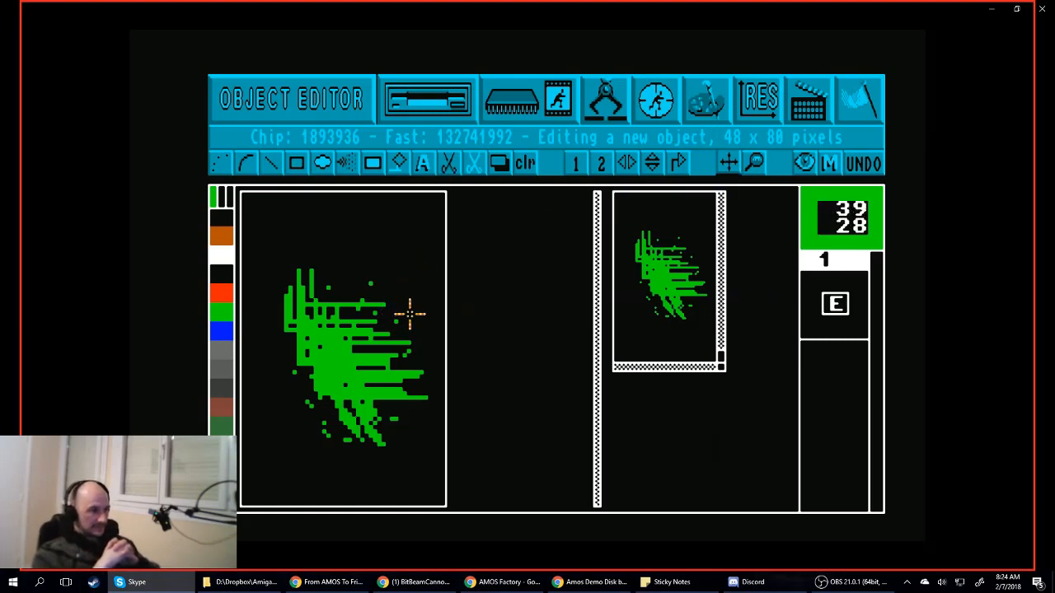
- Magnify the canvas view, restore its normal scale, and hide the frame lines around the drawing areas
click(756, 164)
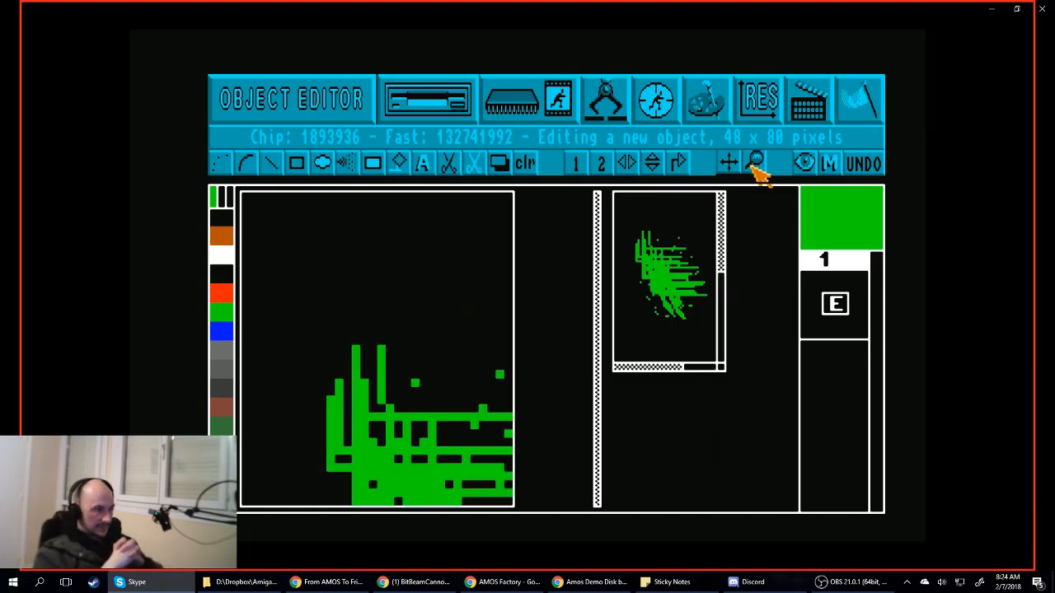
click(756, 164)
click(755, 164)
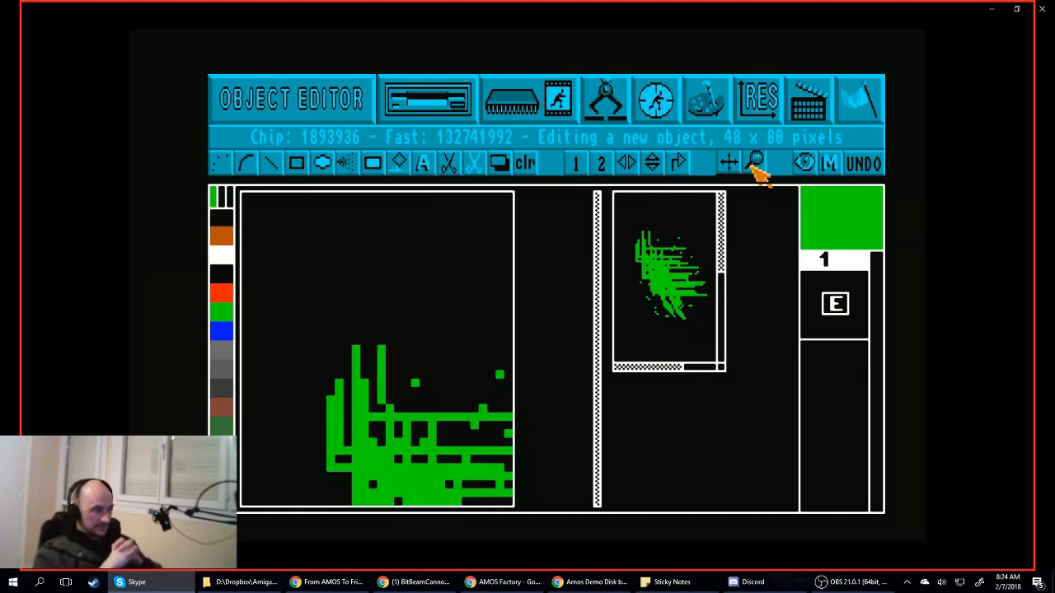
click(756, 164)
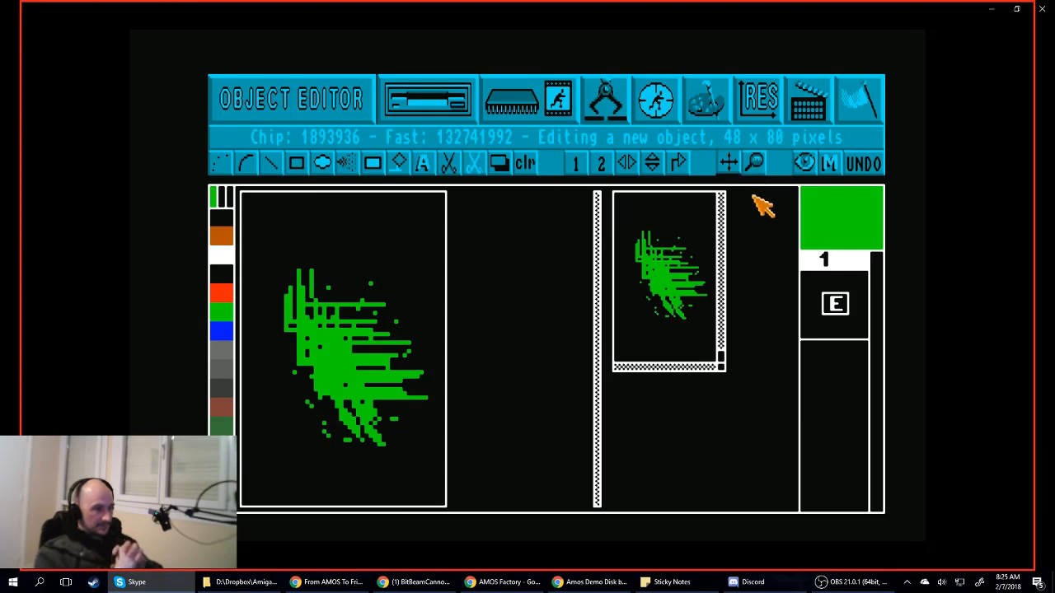
click(804, 165)
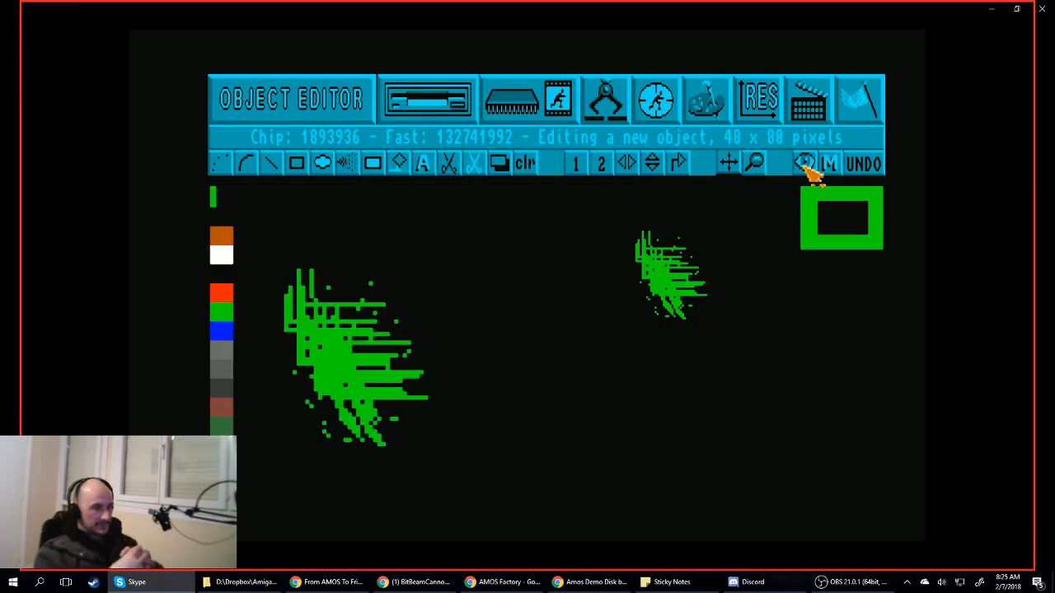
- Show the frame lines around the drawing areas again and cycle through their colours, including red and green, ending on grey
click(805, 166)
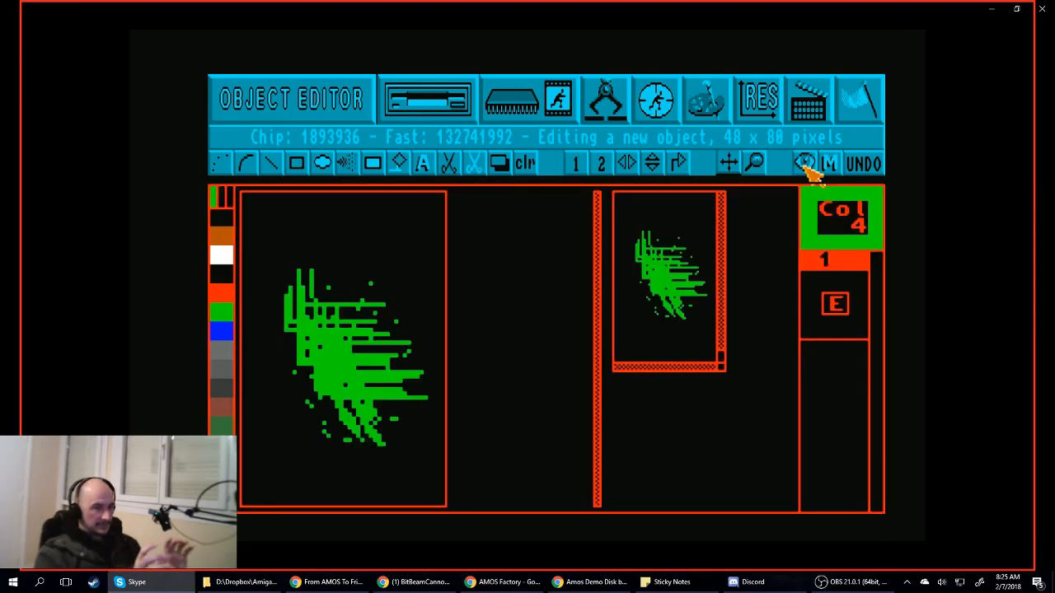
click(805, 166)
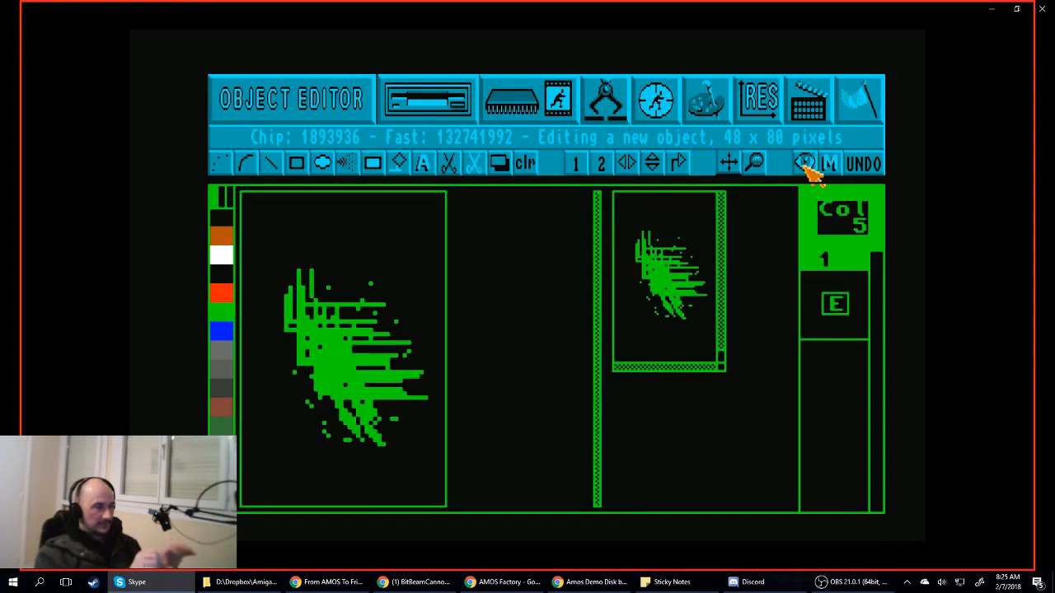
click(805, 165)
click(805, 166)
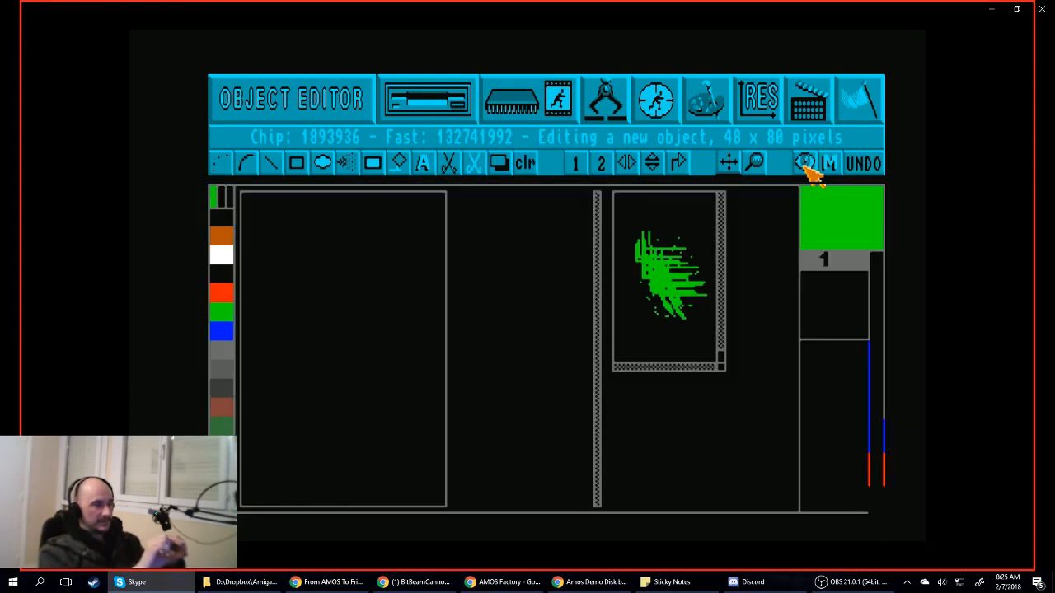
click(805, 166)
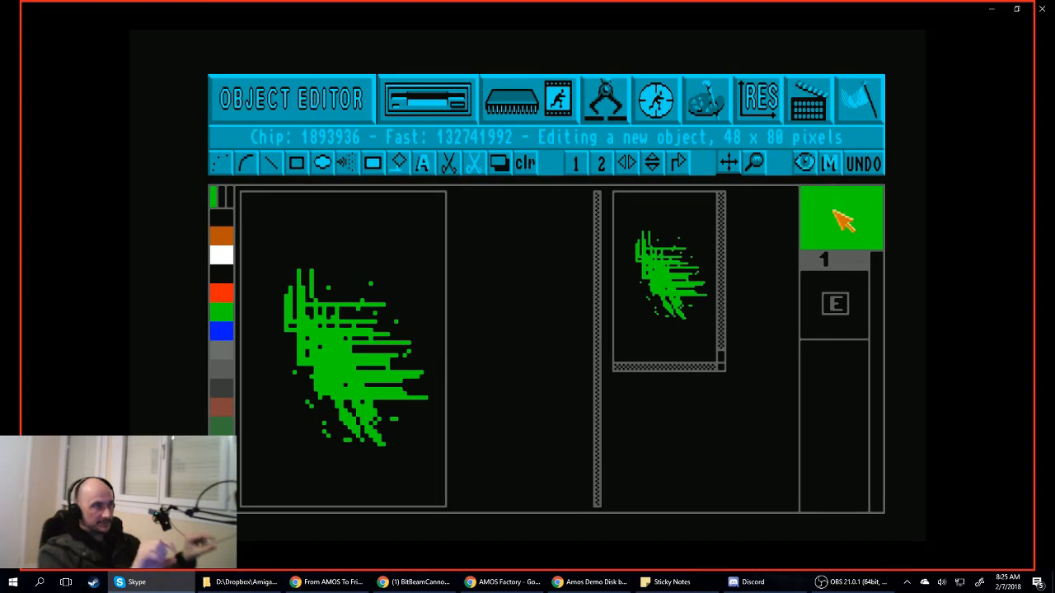
click(831, 163)
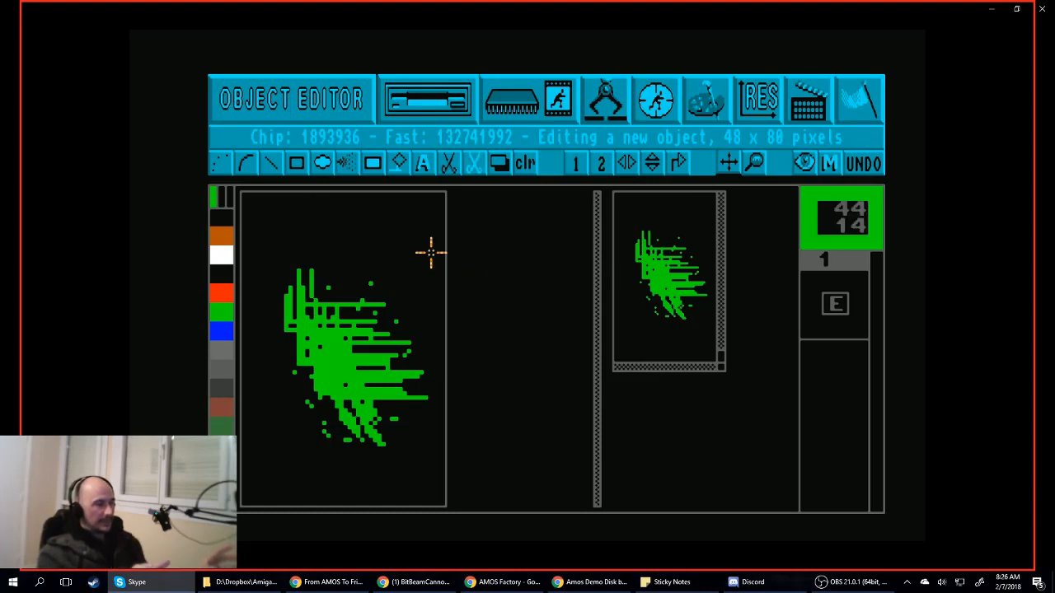
- Scribble a red freehand line above the green shape and clear the entire drawing
click(228, 293)
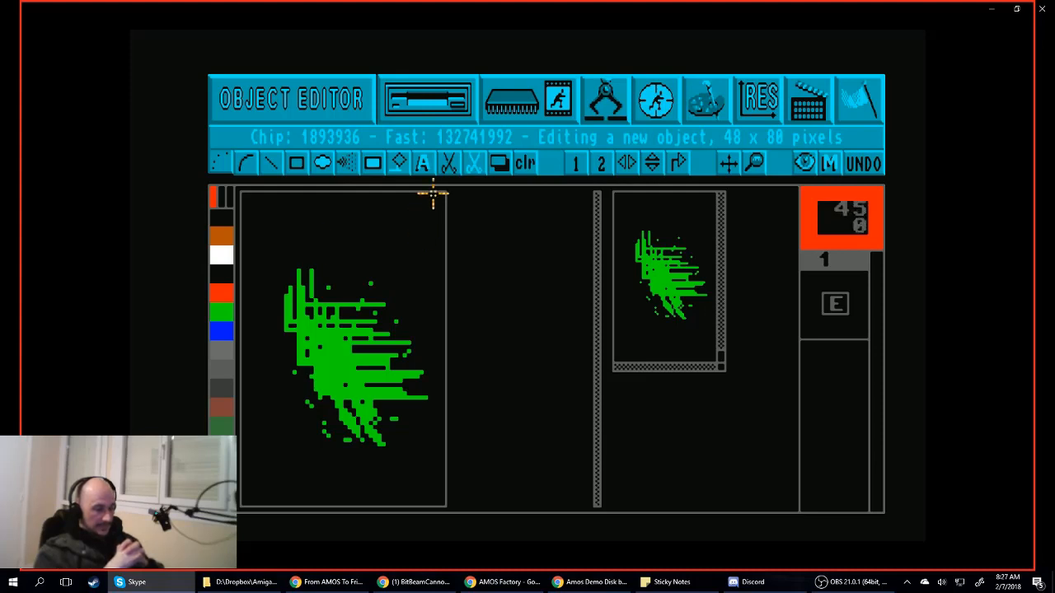
mouse_move(312, 233)
mouse_down()
mouse_move(348, 236)
mouse_move(335, 263)
mouse_move(350, 280)
mouse_up()
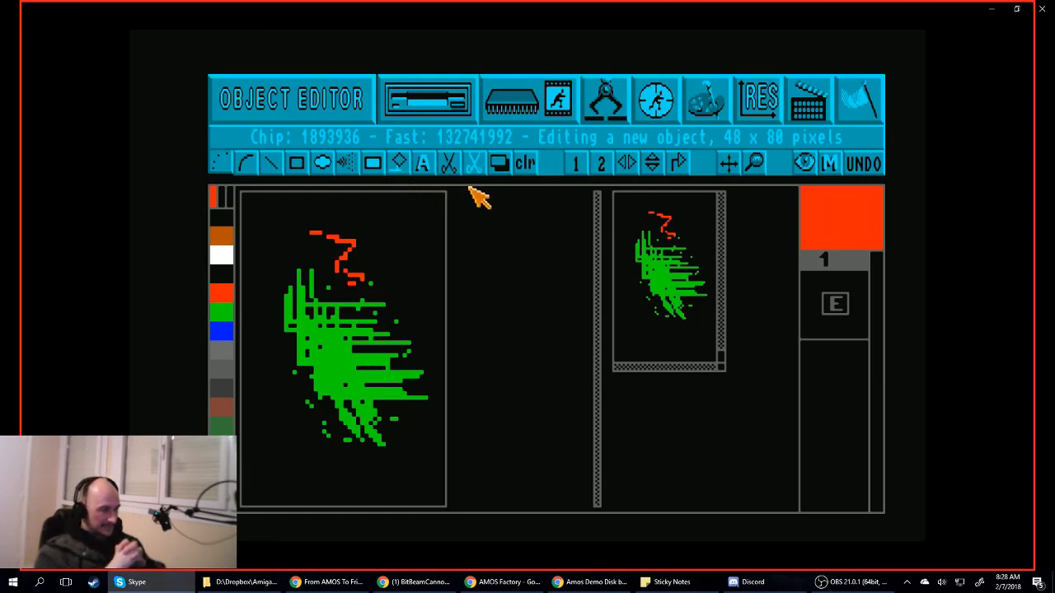
click(525, 164)
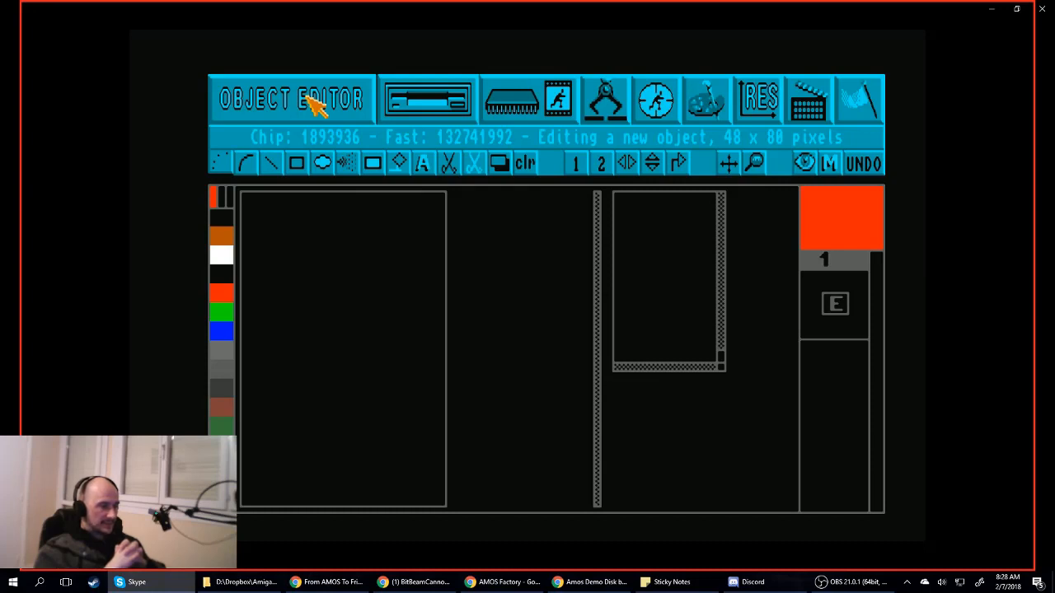
- Draw a white square outline about 22 pixels wide in the upper part of the empty canvas
click(223, 257)
click(298, 165)
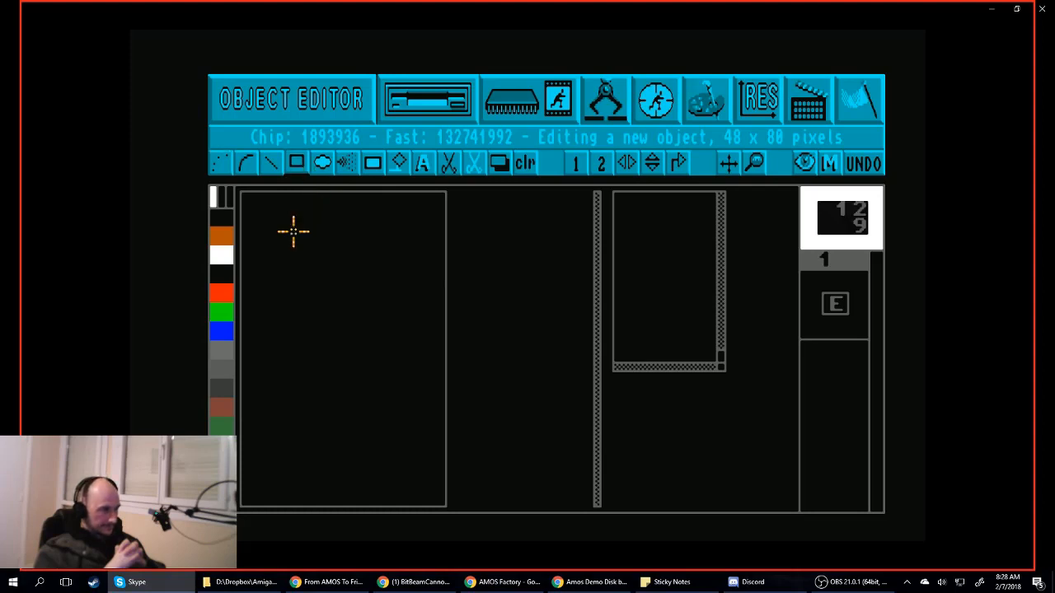
drag(293, 232, 386, 316)
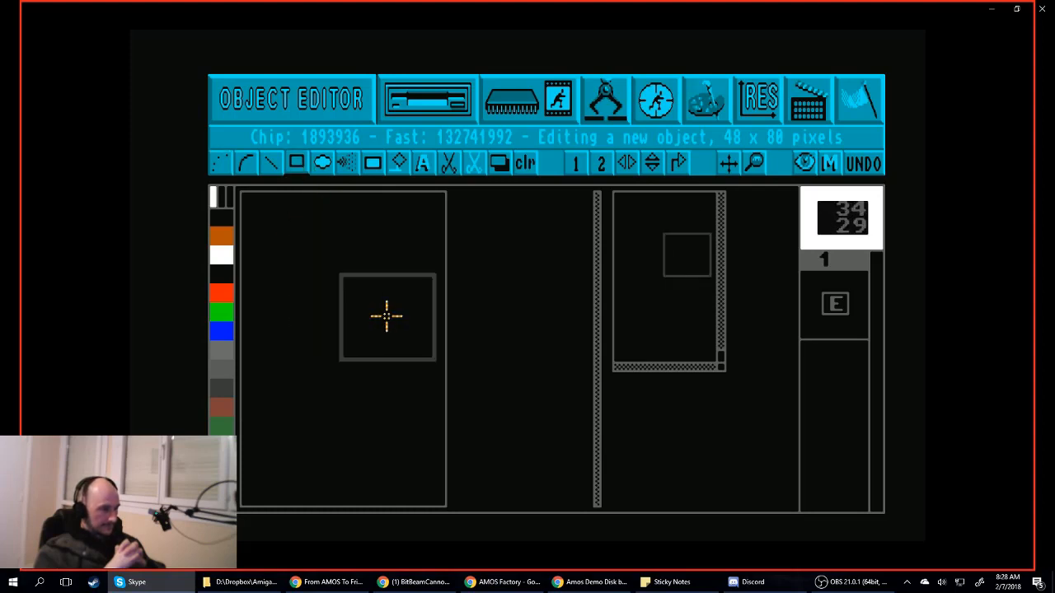
click(325, 263)
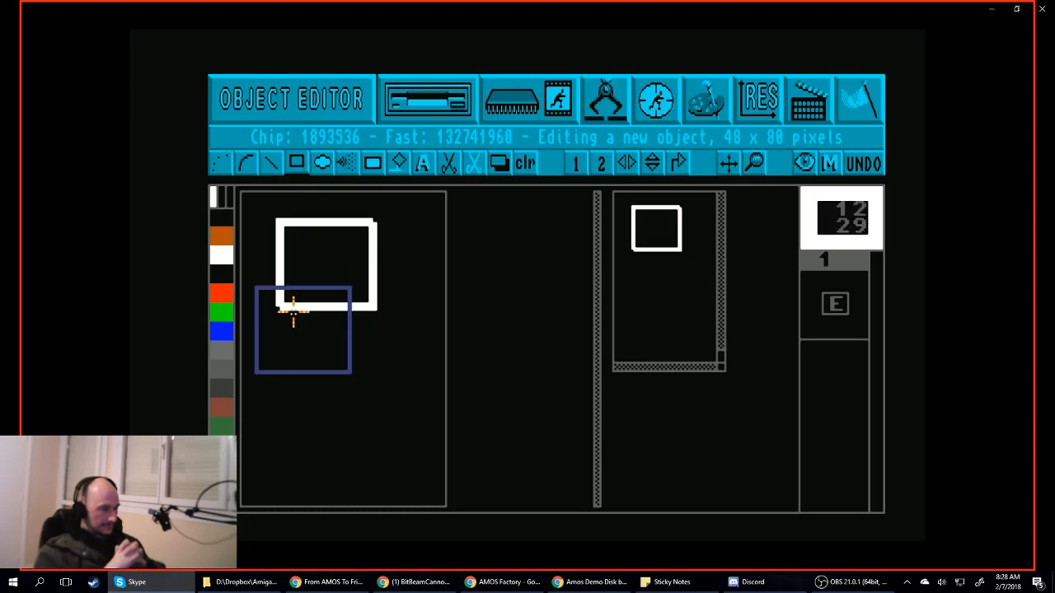
- Fill the inside of the white square outline with red
click(221, 293)
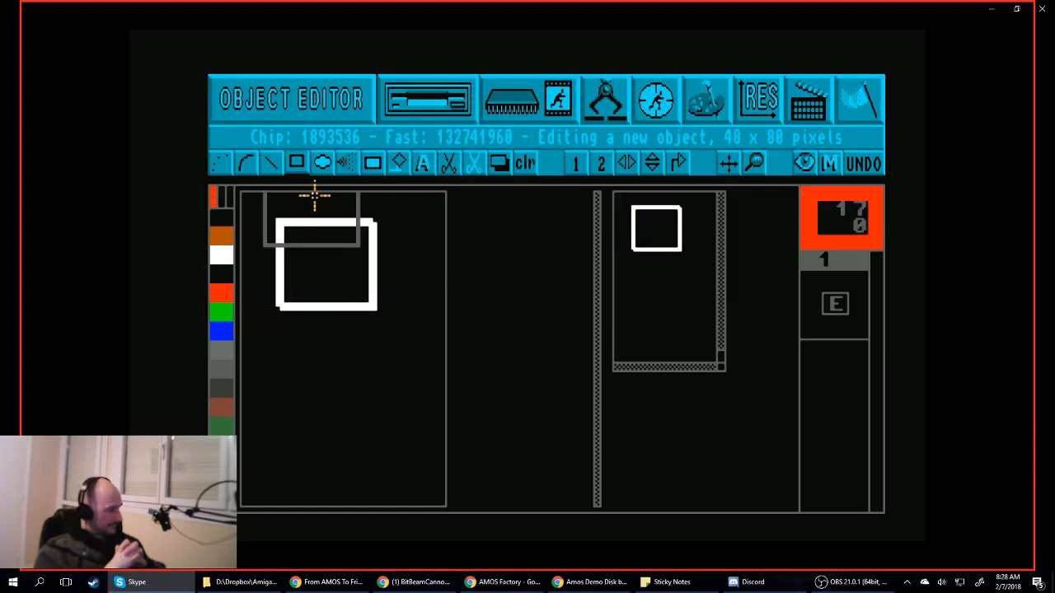
click(401, 164)
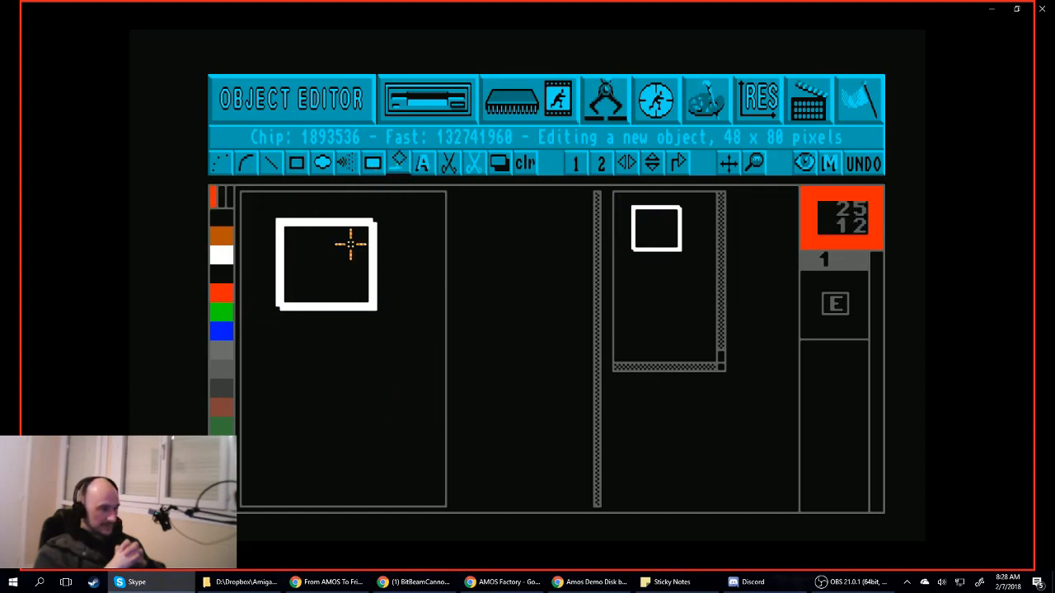
click(338, 246)
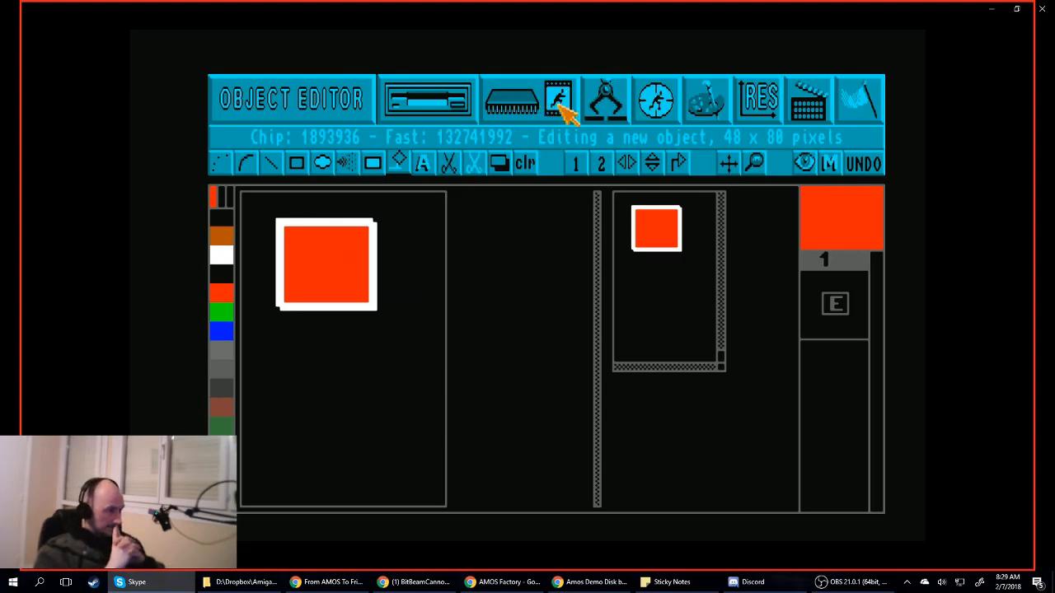
- Access the bank functions and store the red square as object 1 of the new bank
click(532, 100)
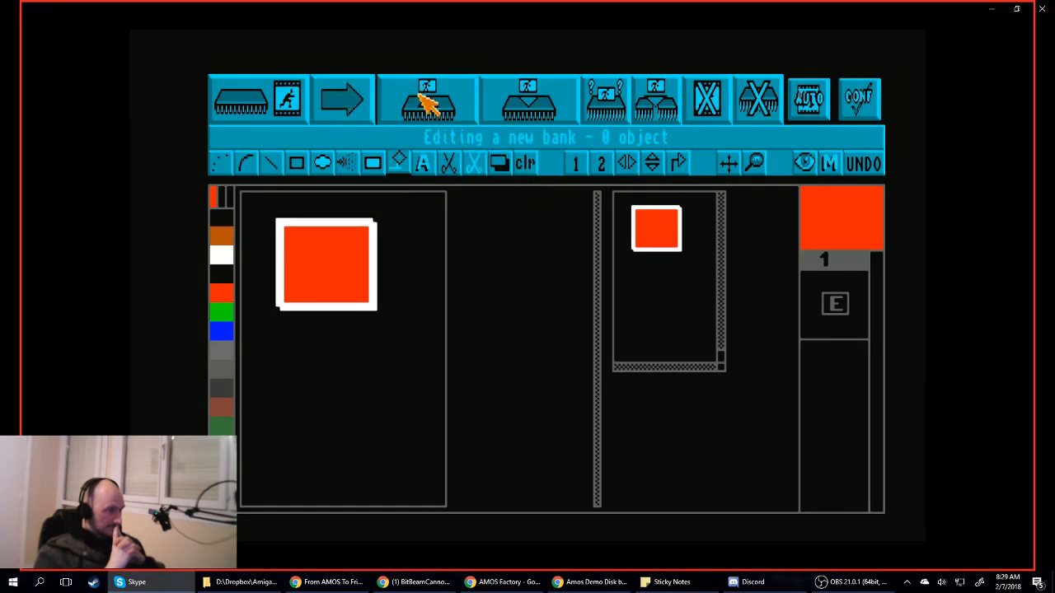
click(532, 112)
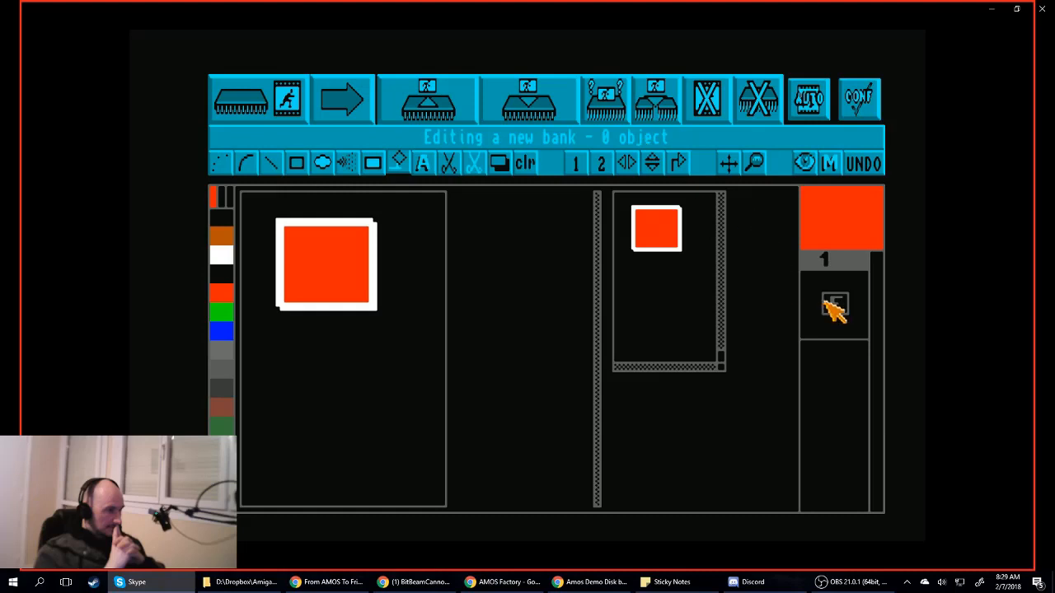
click(542, 103)
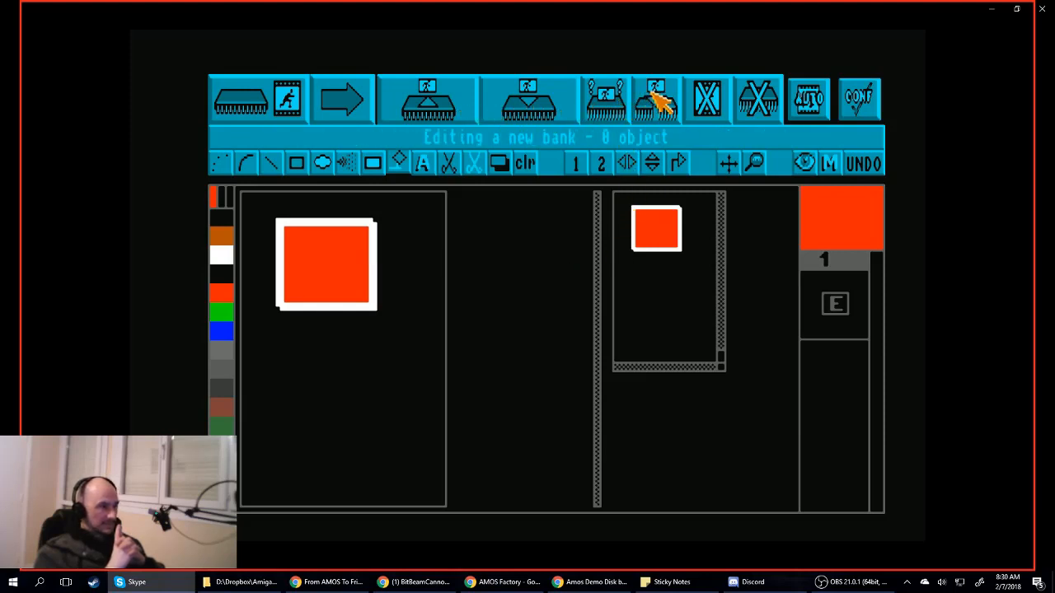
click(657, 99)
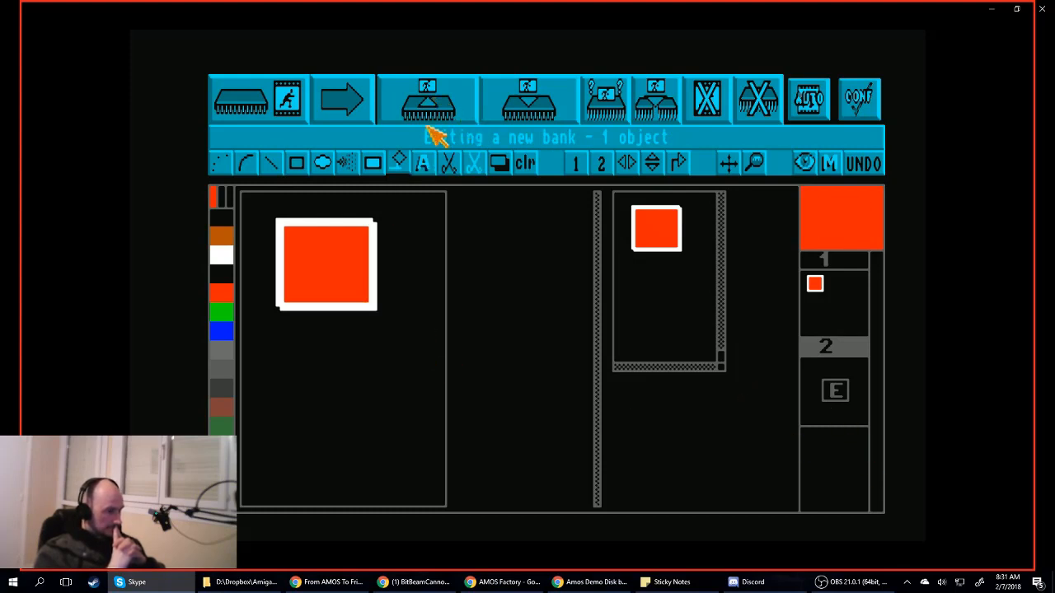
- Store the red square again as object 2 of the bank and select that slot
click(606, 103)
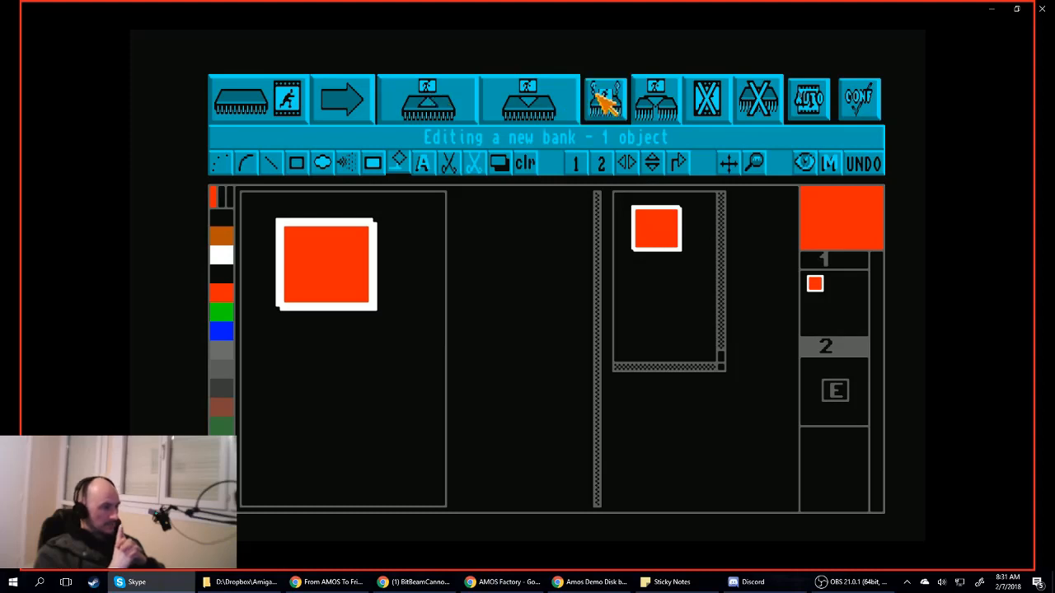
click(532, 92)
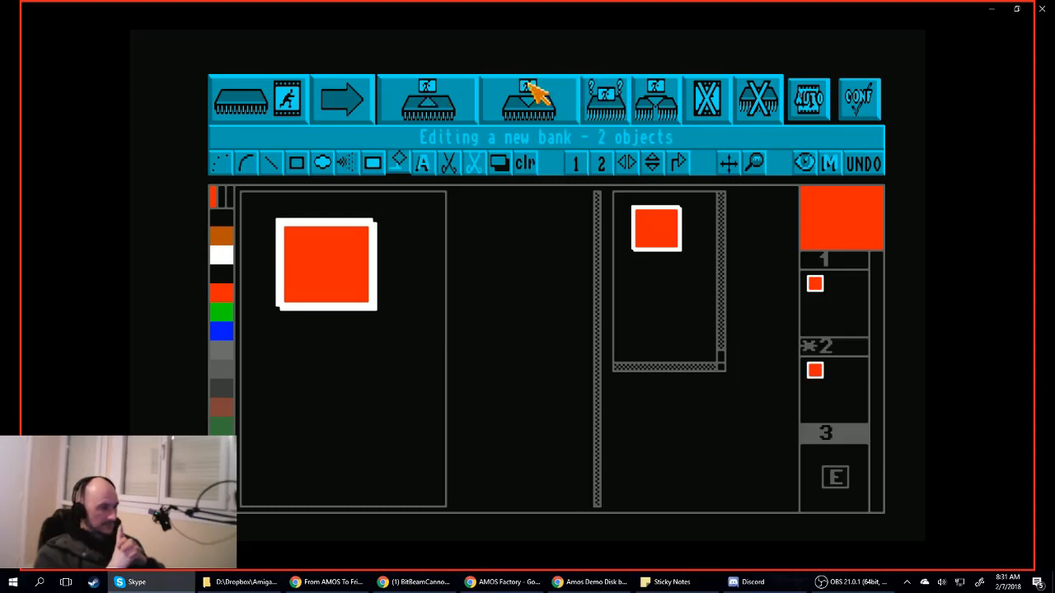
click(845, 389)
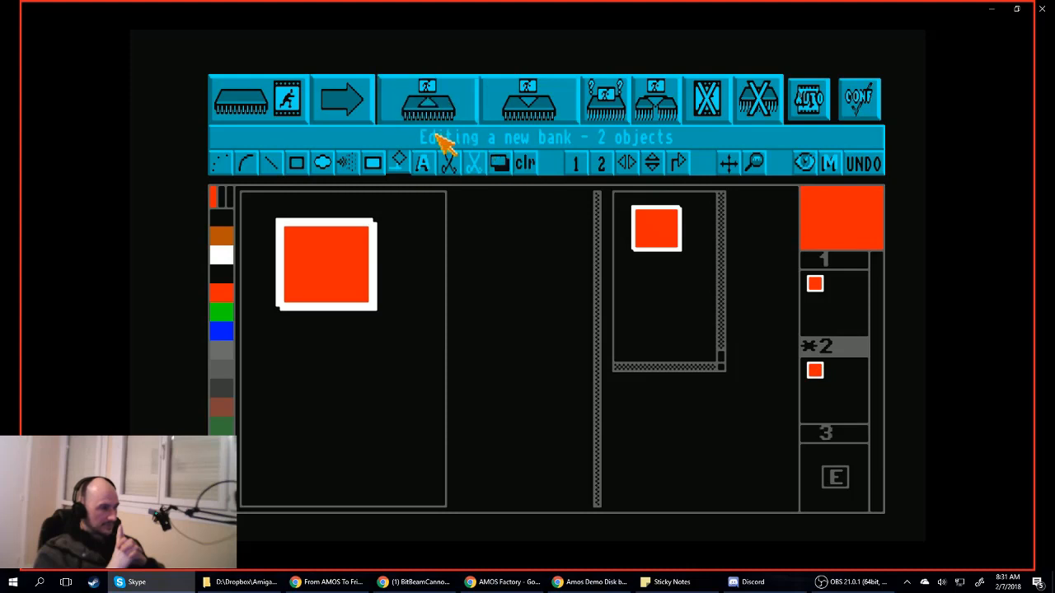
- Fill the square with blue and save it over object 2 in the bank
click(224, 330)
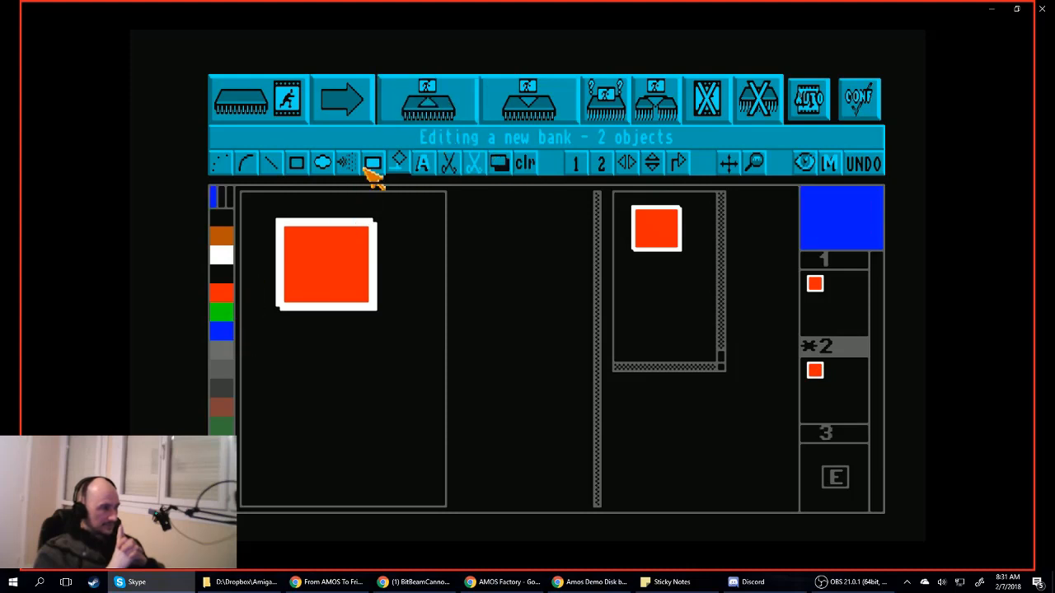
click(400, 164)
click(345, 244)
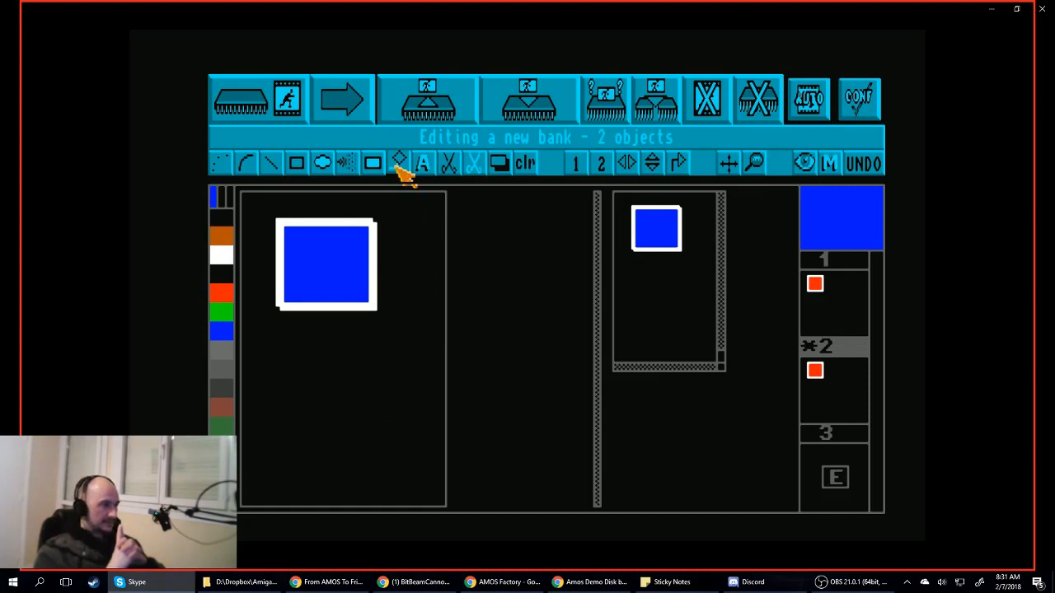
click(549, 107)
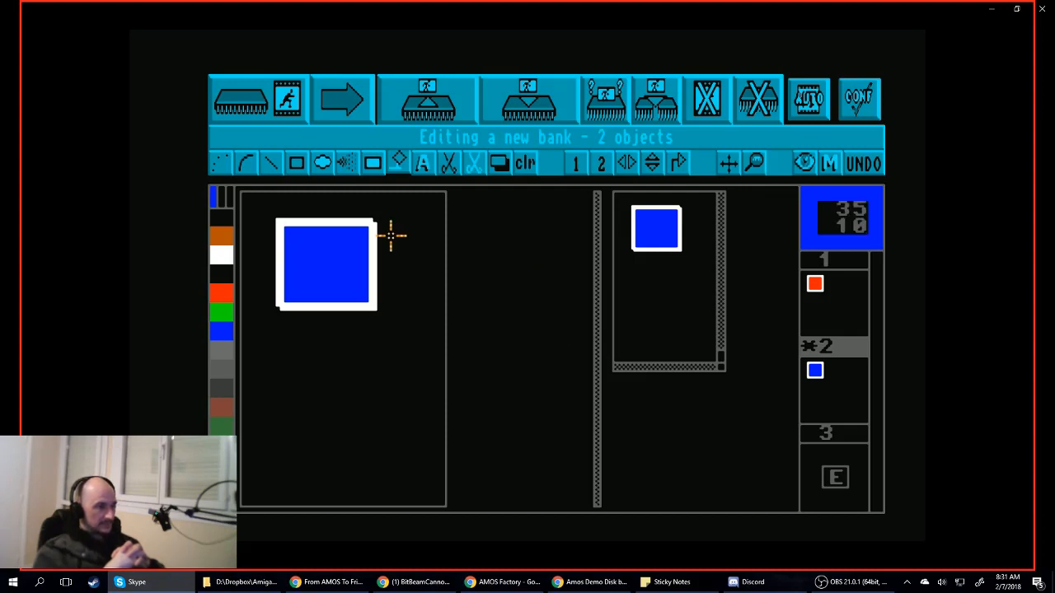
- Fill the square with green, and load object 1 from the bank in its place, discarding the unsaved change
click(223, 314)
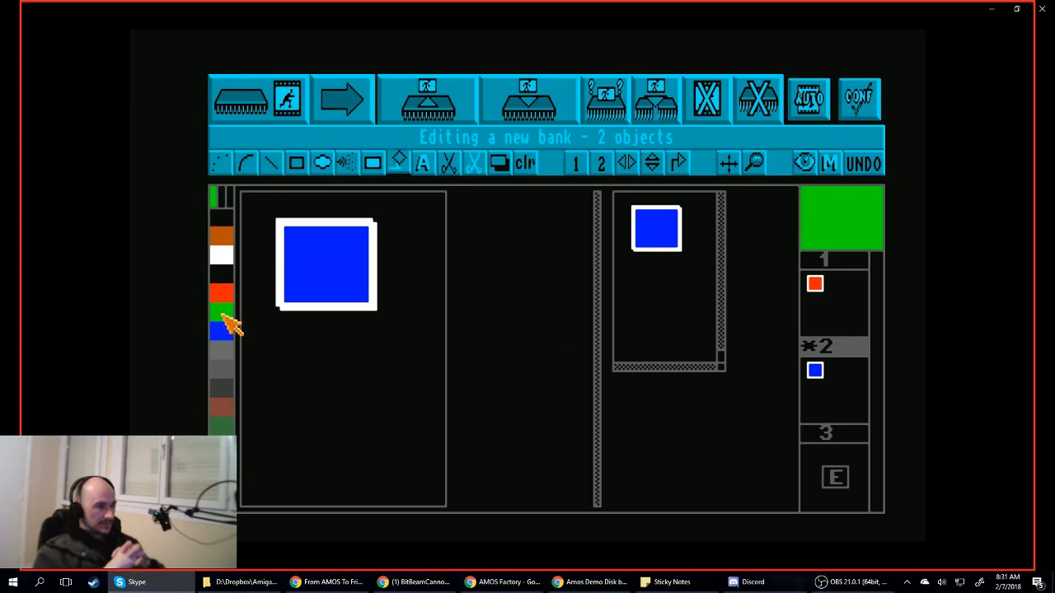
click(340, 245)
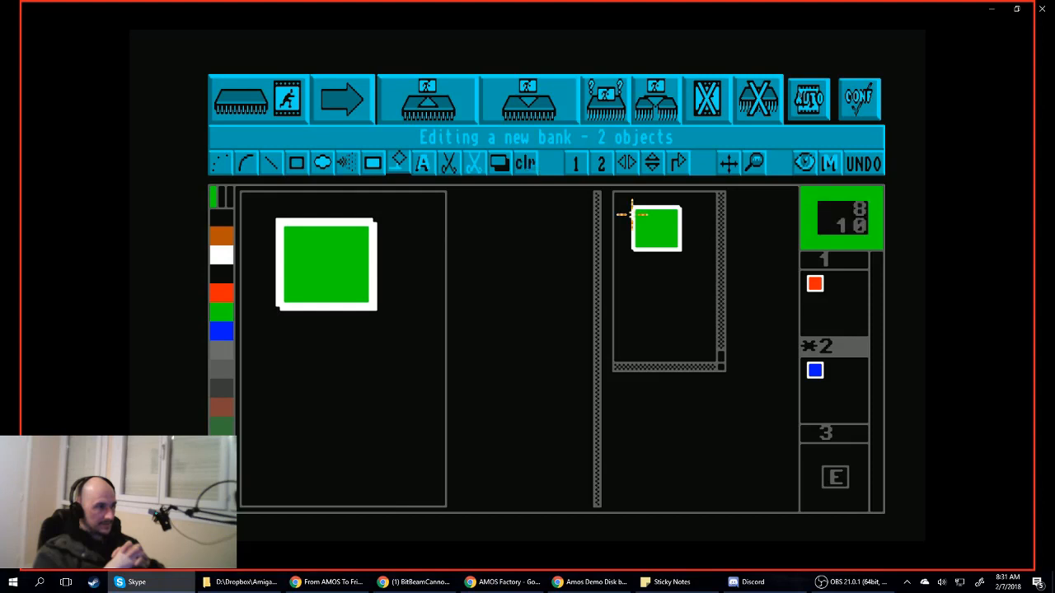
click(849, 308)
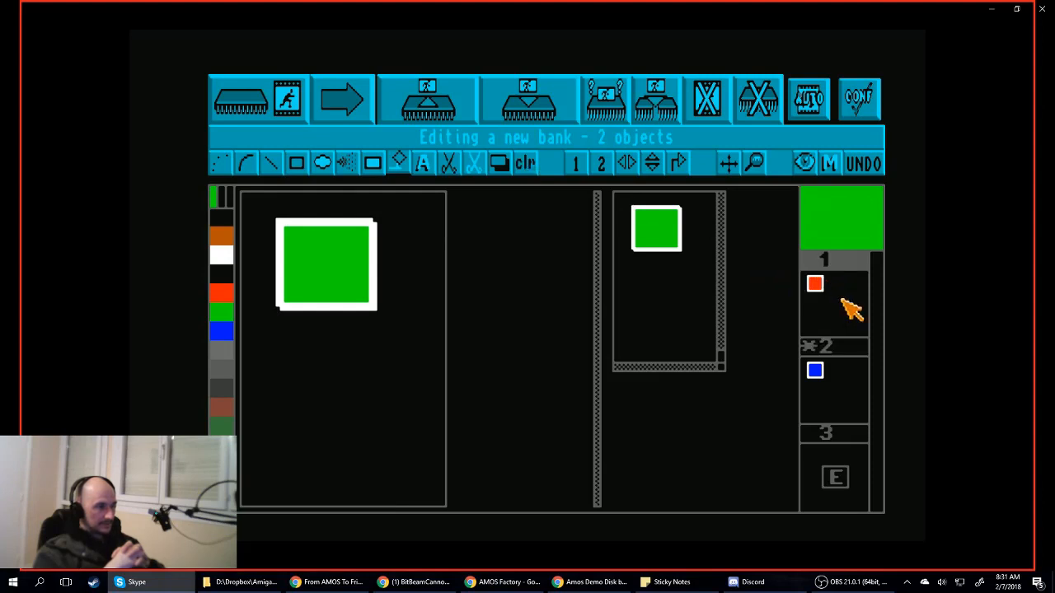
click(426, 106)
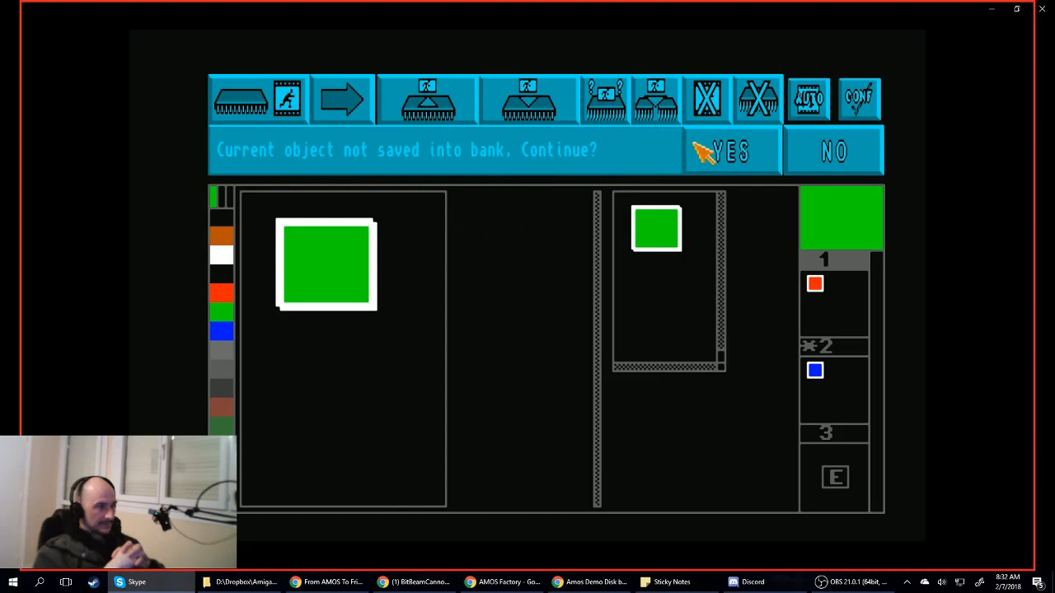
click(729, 145)
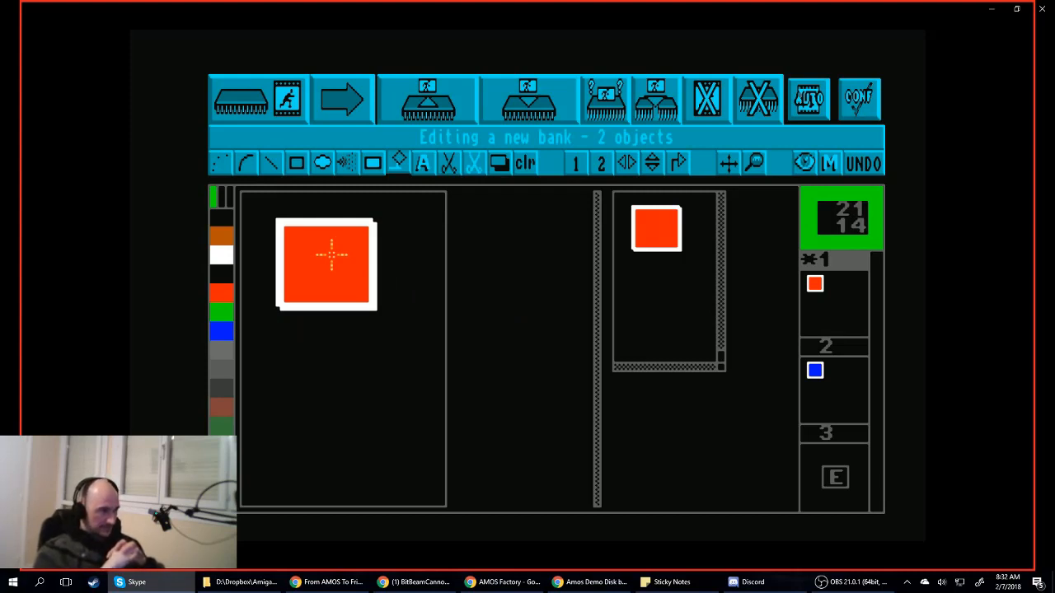
- Load object 2 from the bank and fill its blue square with green
click(835, 398)
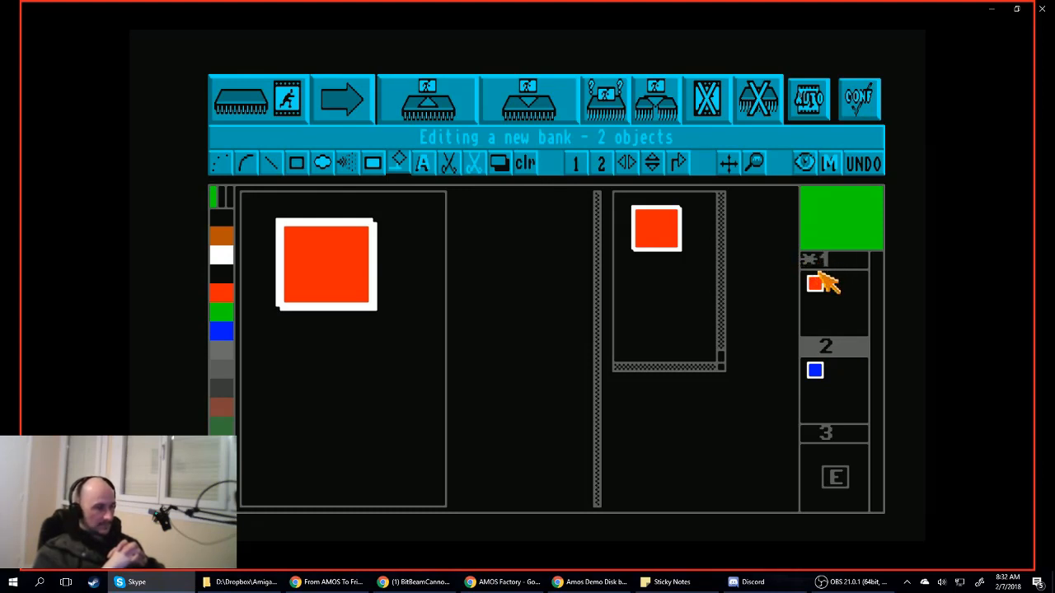
click(849, 403)
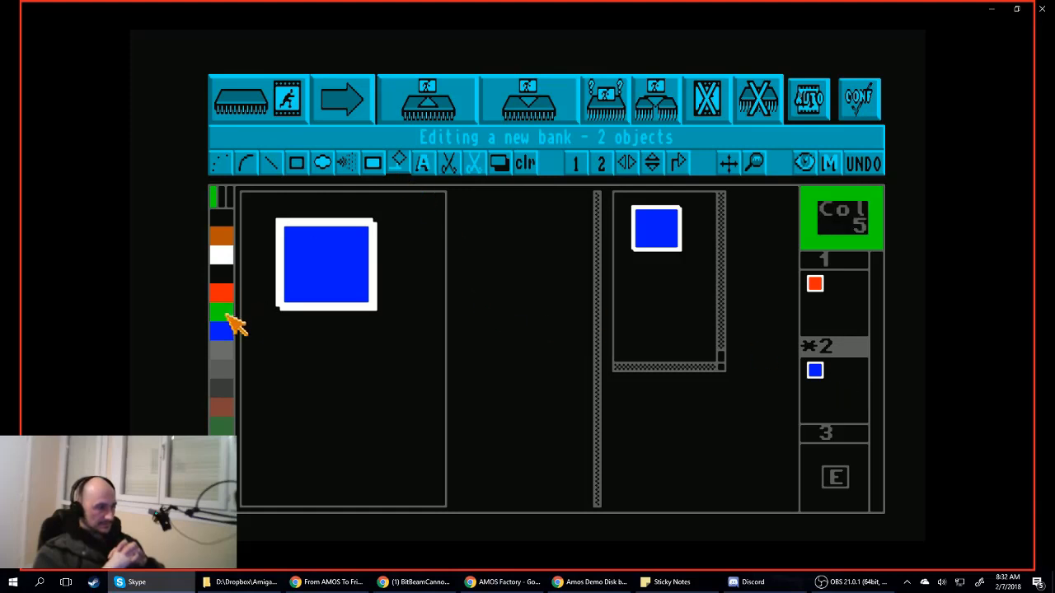
click(328, 247)
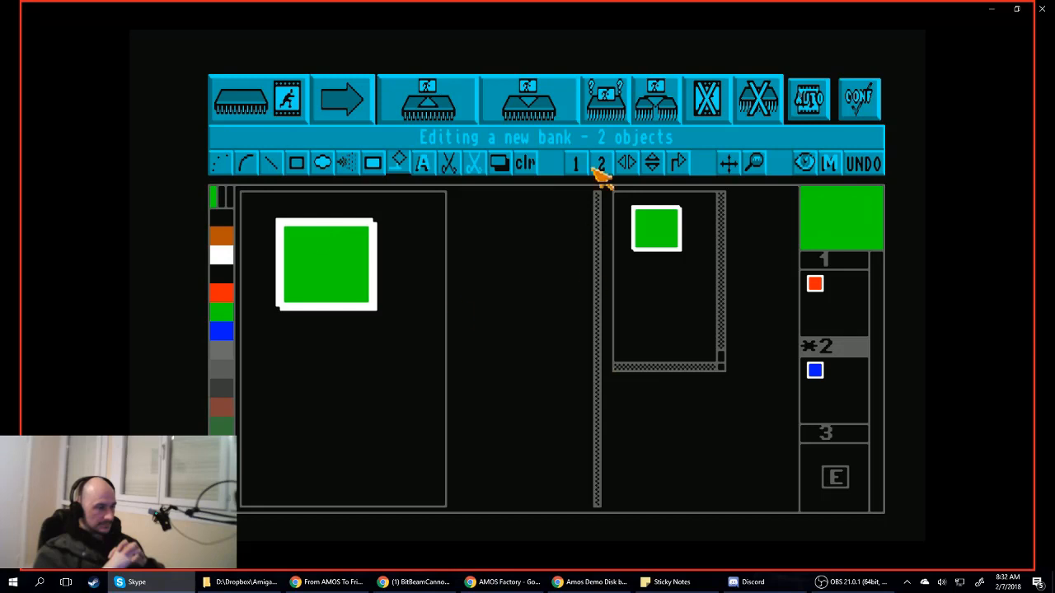
- Insert the green square into the bank ahead of object 1 and select the object 2 slot
click(840, 298)
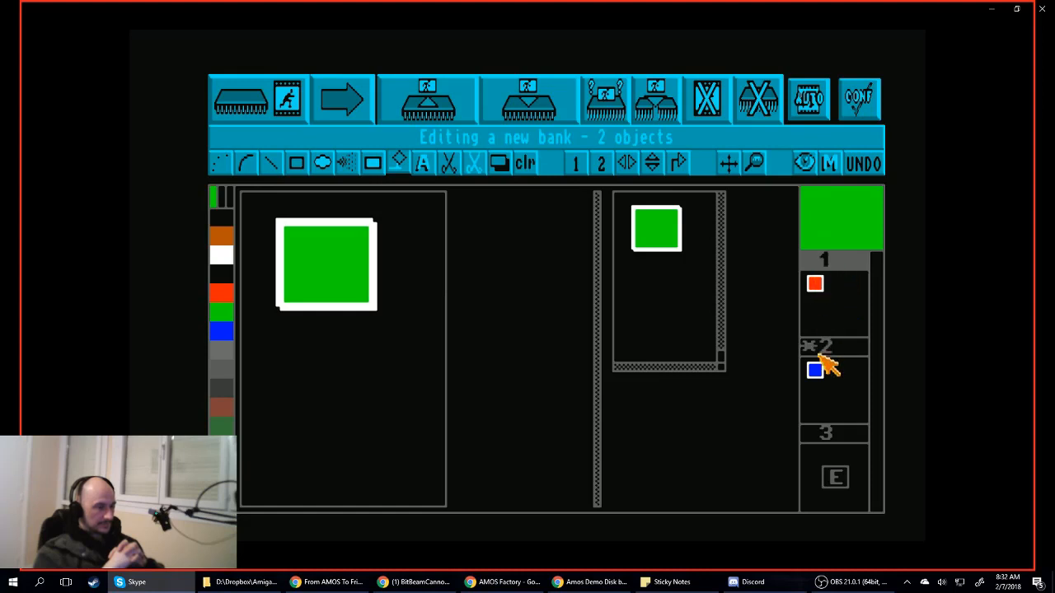
click(666, 109)
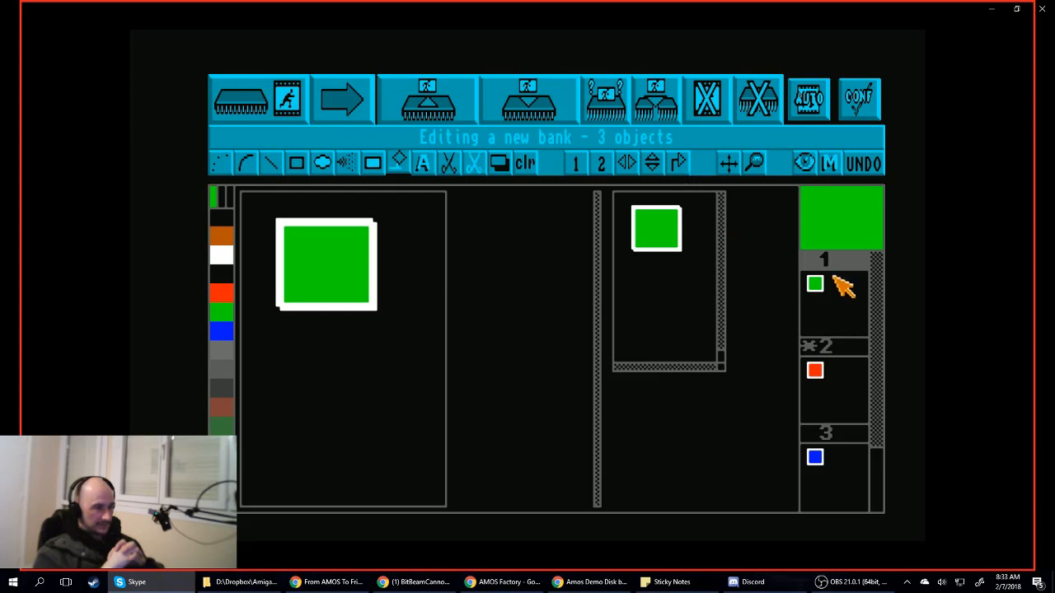
click(836, 352)
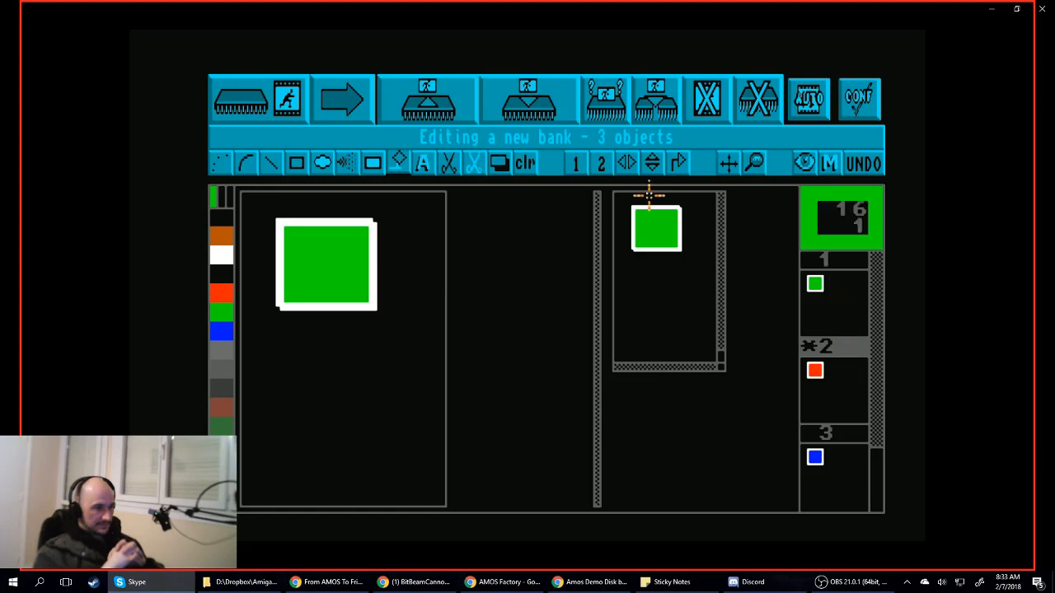
- Delete object 1 from the bank, and insert the edited green square ahead of the blue object in slot 2
click(857, 307)
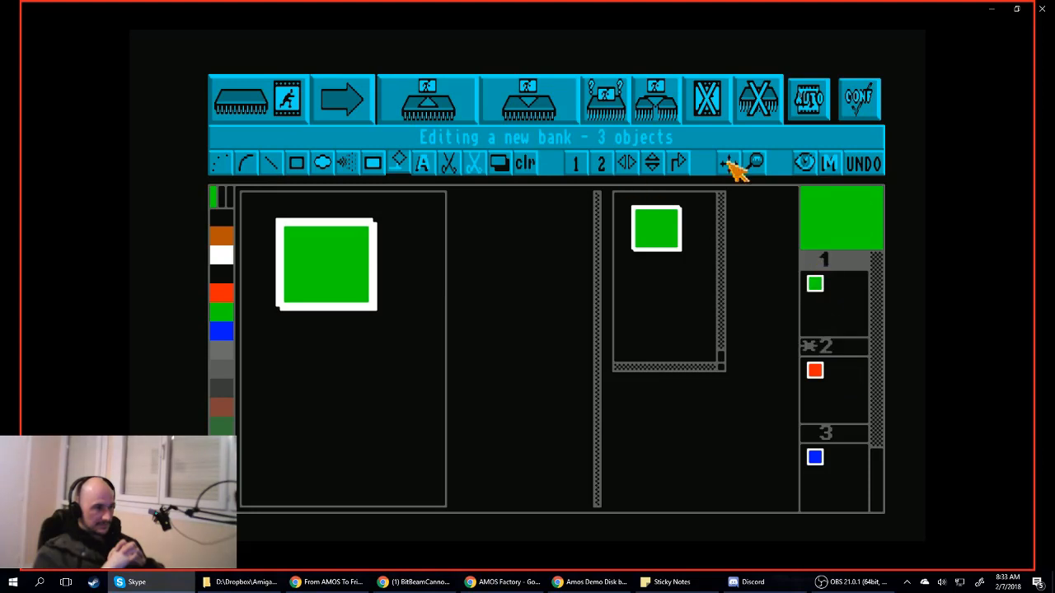
click(709, 100)
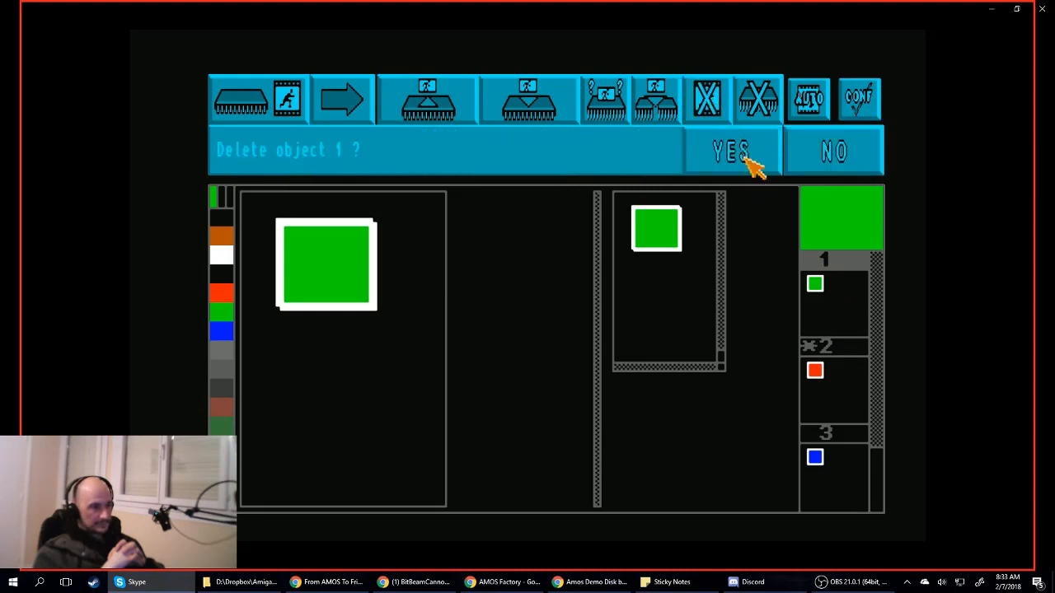
click(746, 156)
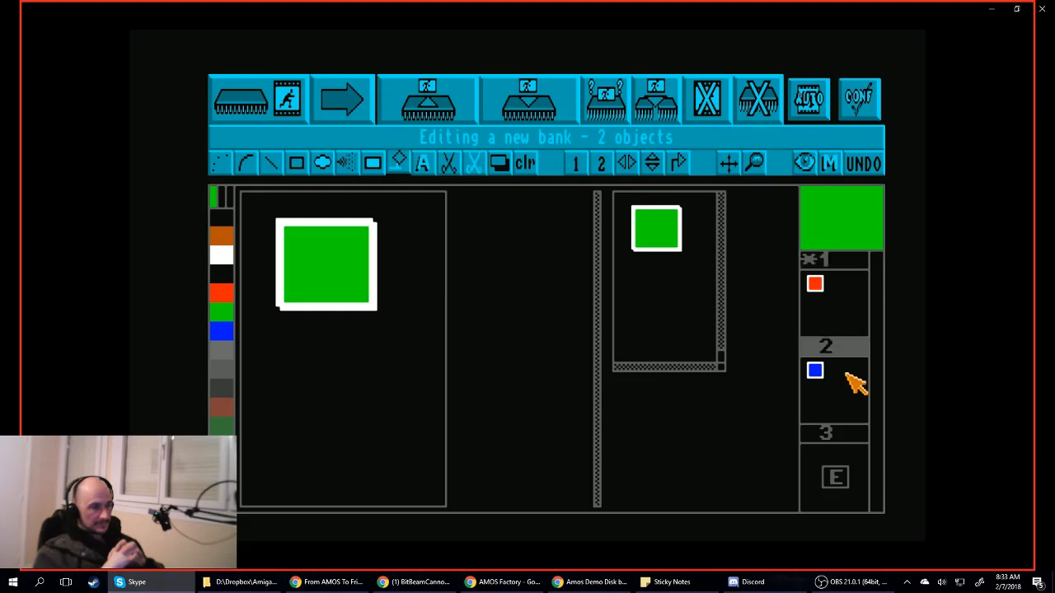
click(664, 100)
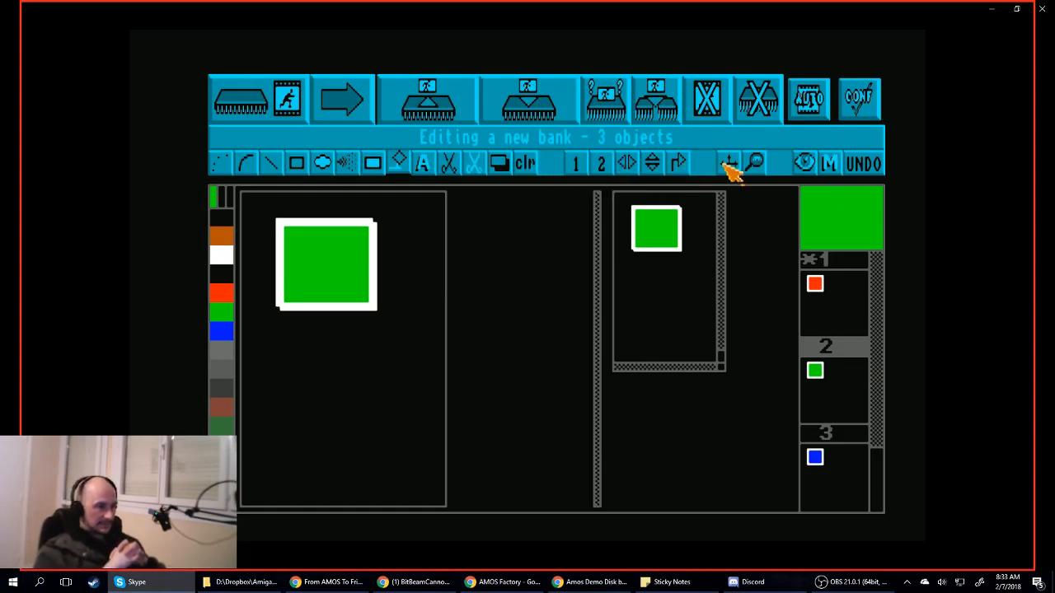
- Cycle the editor's outline colour to colour 14 and toggle the M option
click(809, 167)
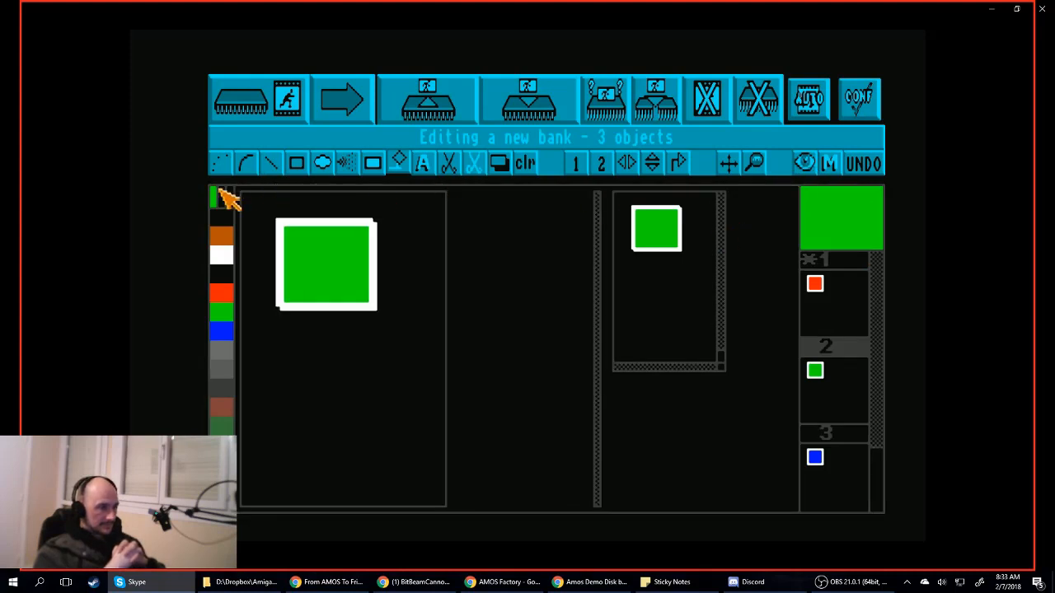
click(807, 165)
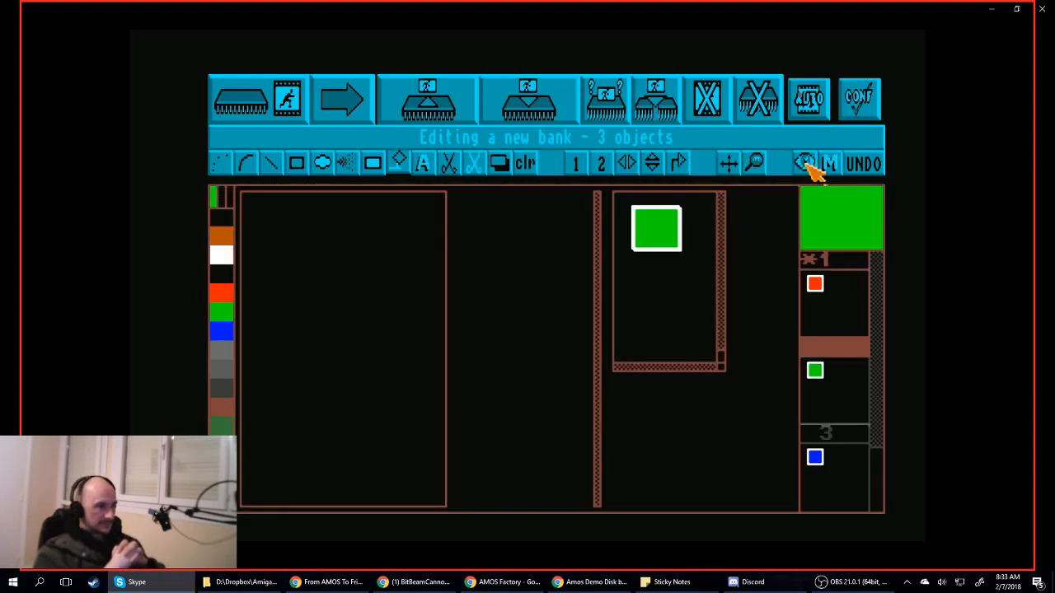
click(809, 165)
click(809, 164)
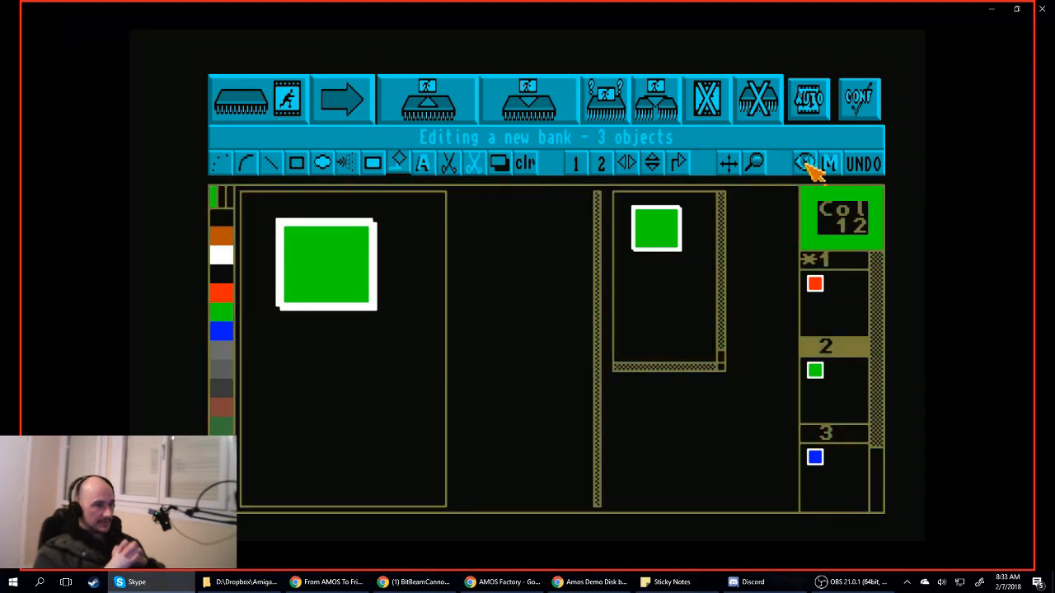
click(809, 165)
click(808, 165)
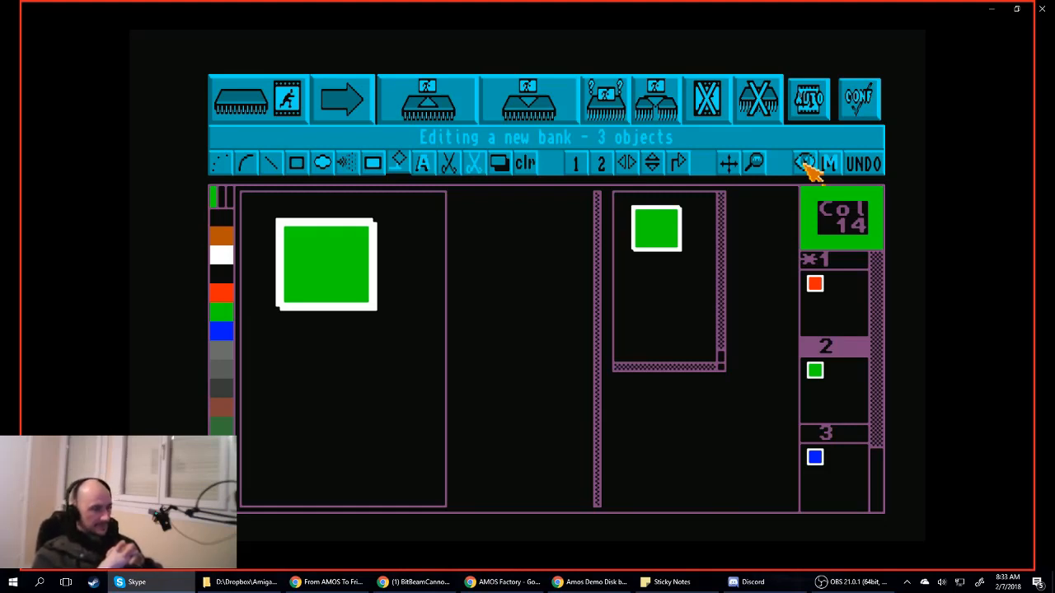
click(825, 163)
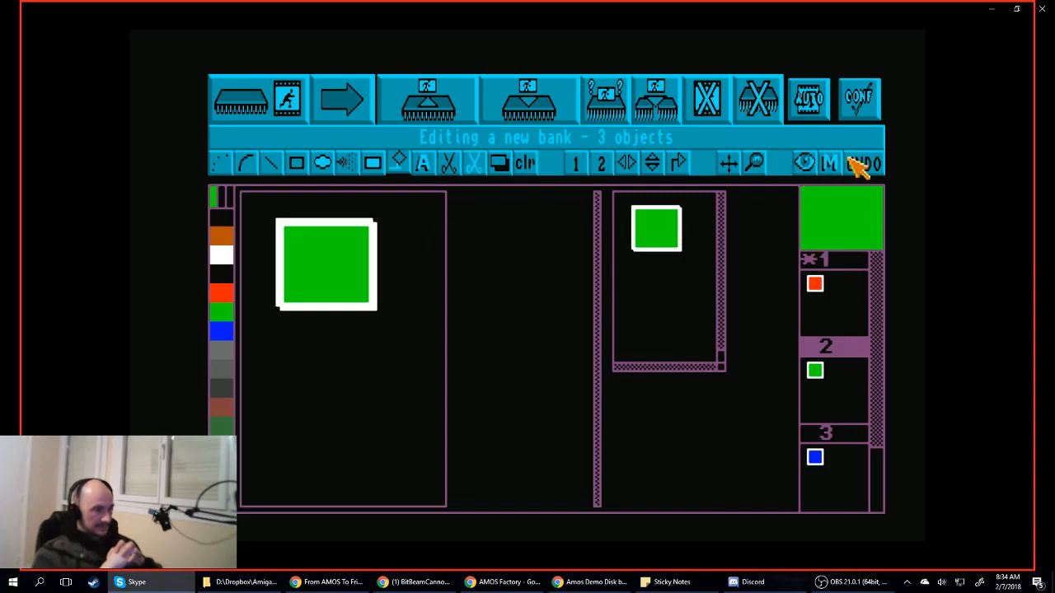
- Fill the area around the square with green, and undo the fill
click(394, 256)
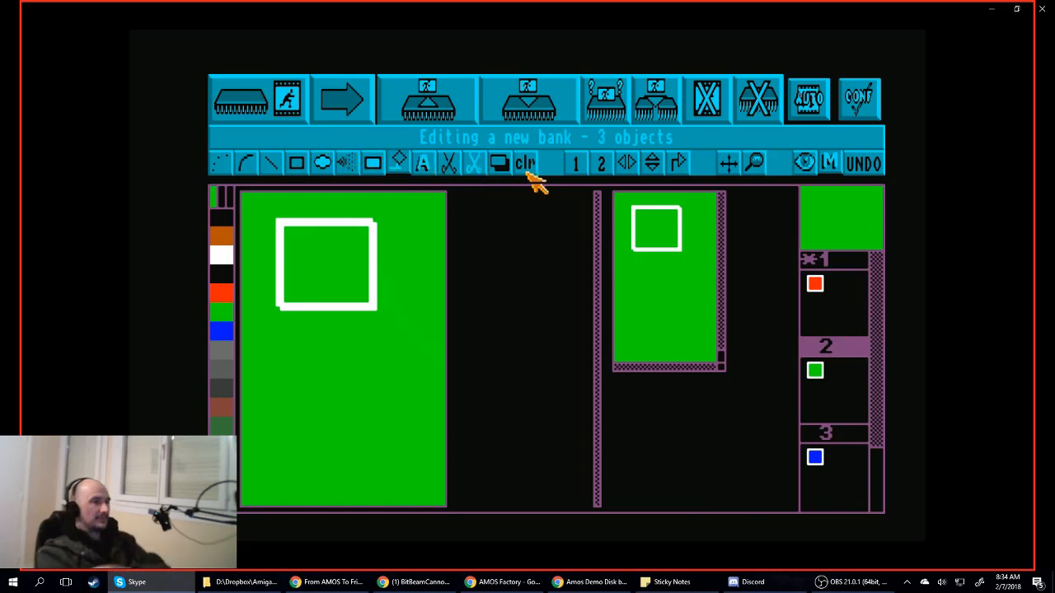
click(865, 161)
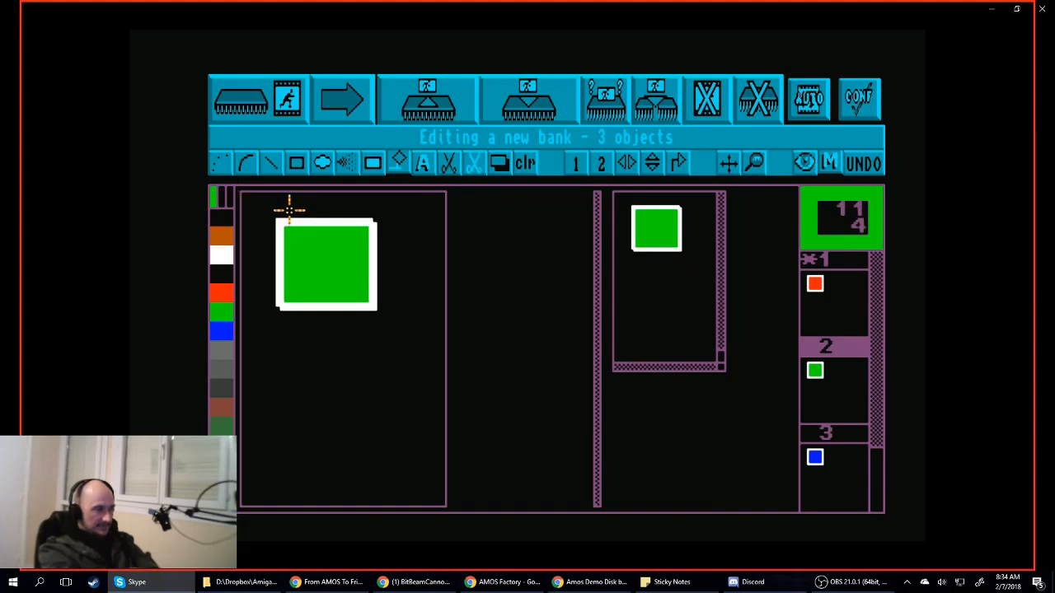
- Set the object's hot spot to top centre, top right and middle left in turn, ending at the centre
click(279, 104)
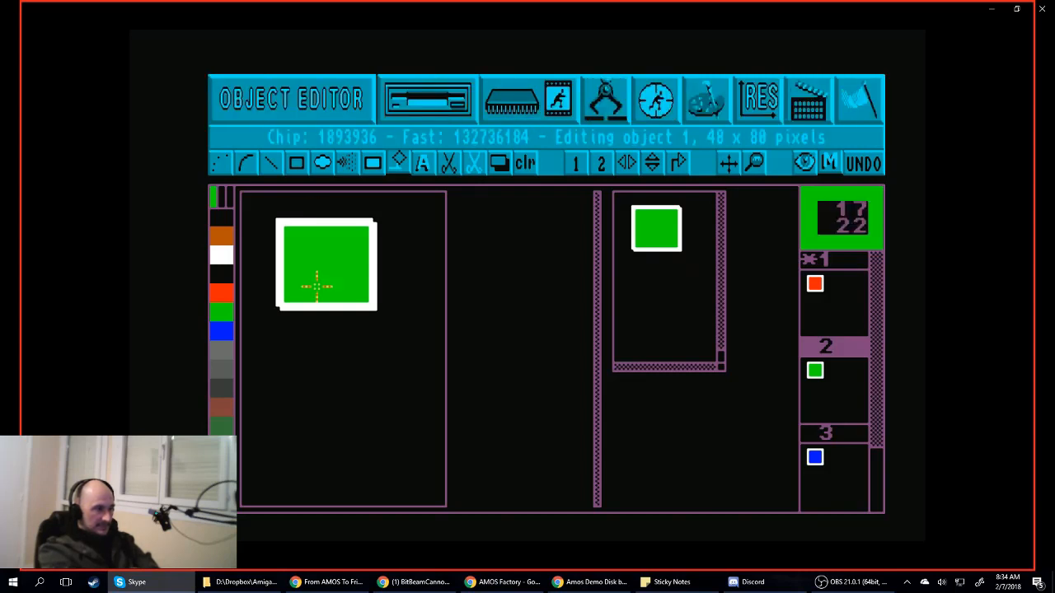
click(660, 102)
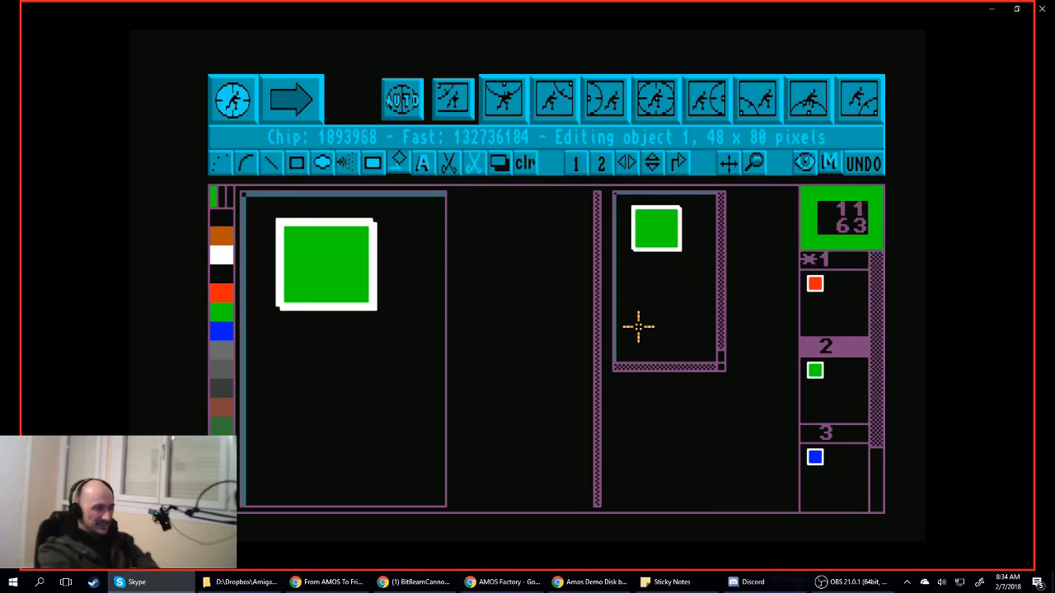
click(504, 97)
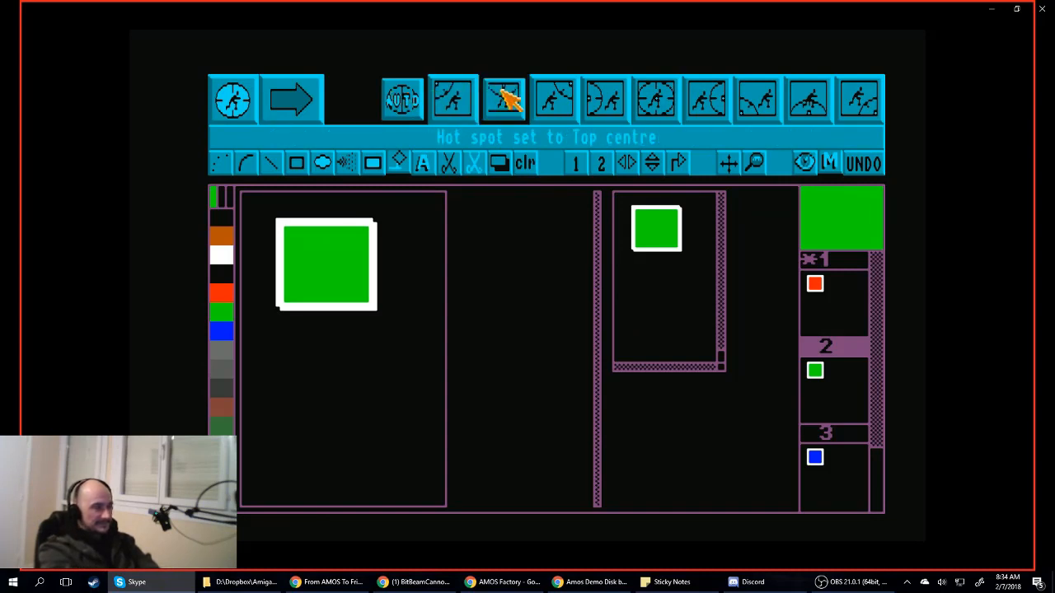
click(556, 101)
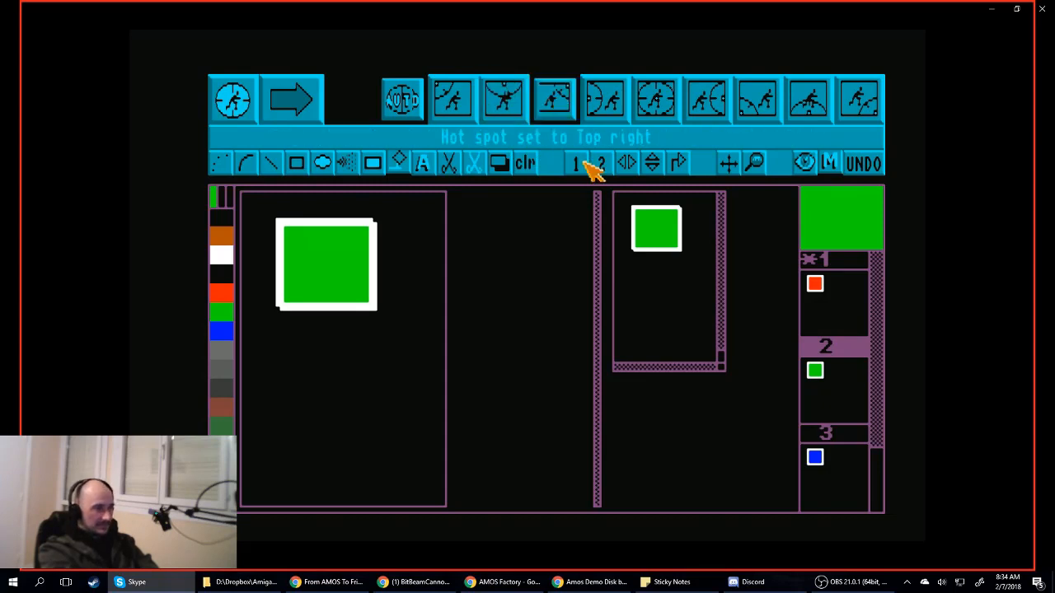
click(614, 107)
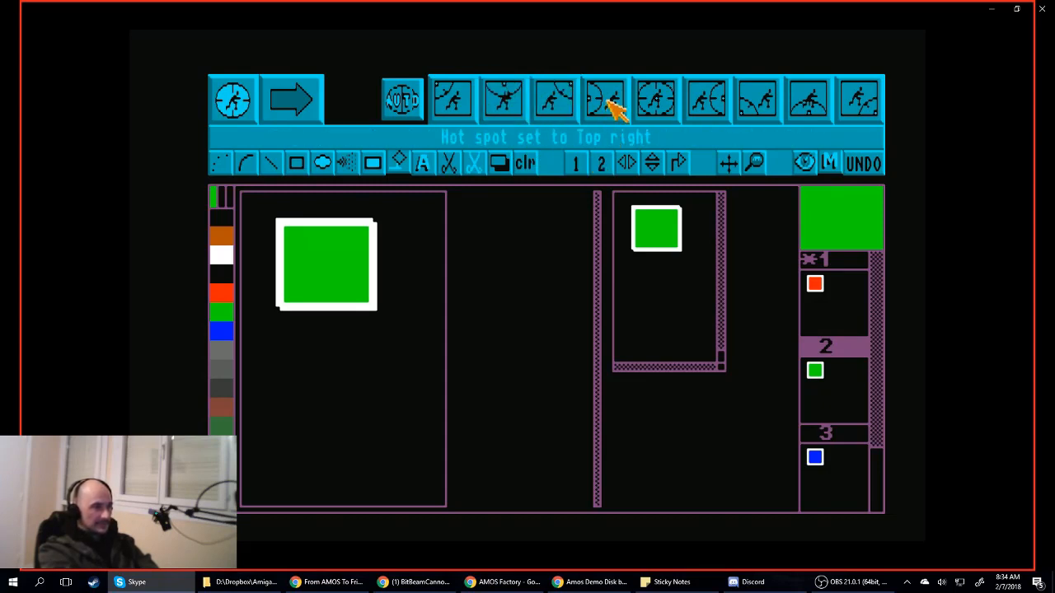
click(658, 107)
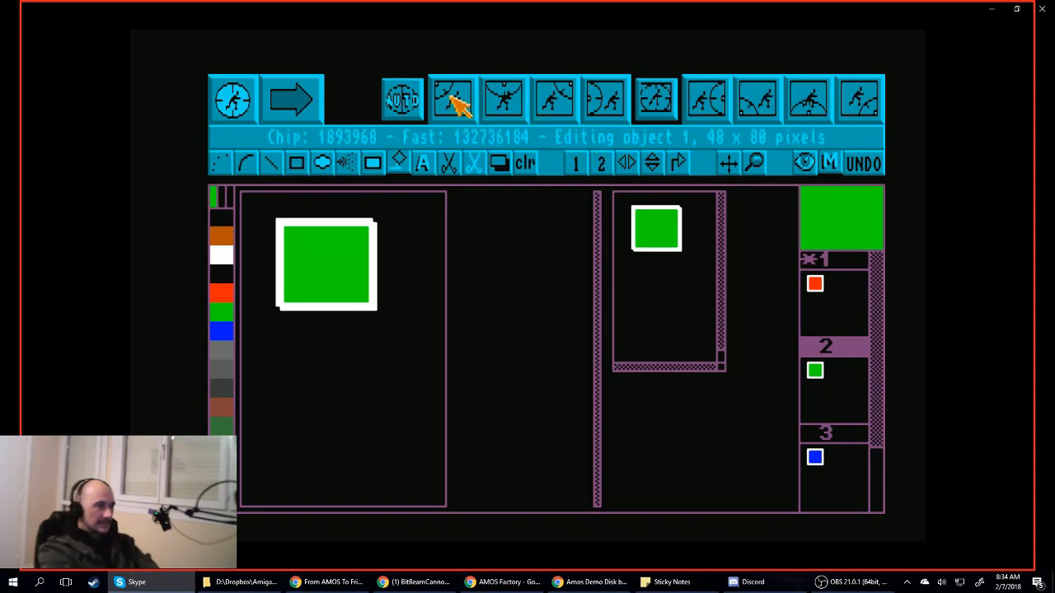
- Switch off the automatic hot spot option and place the hot spot by hand inside the green square's upper-left corner
click(402, 99)
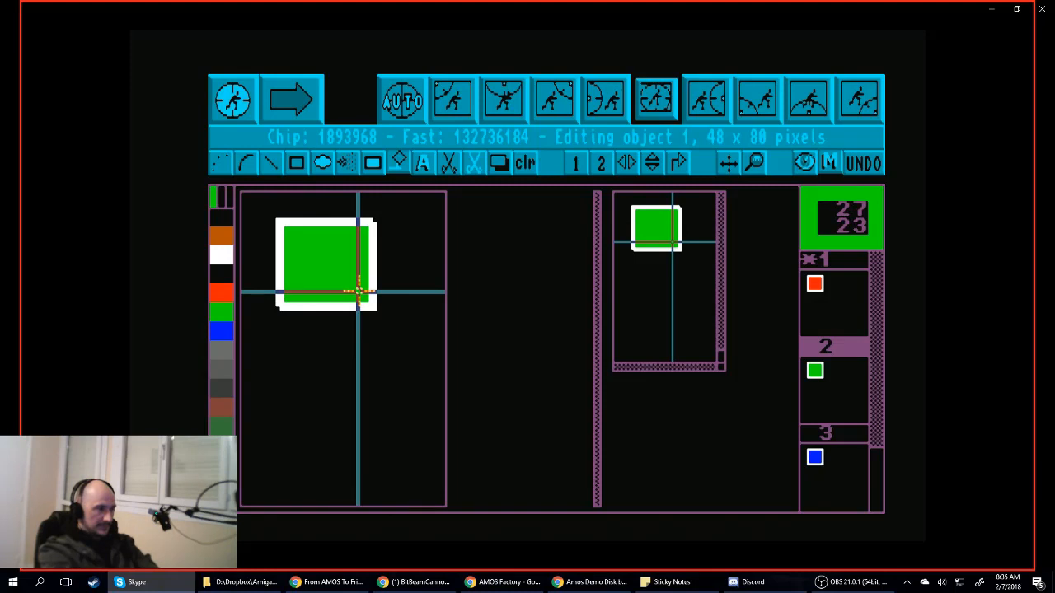
click(299, 241)
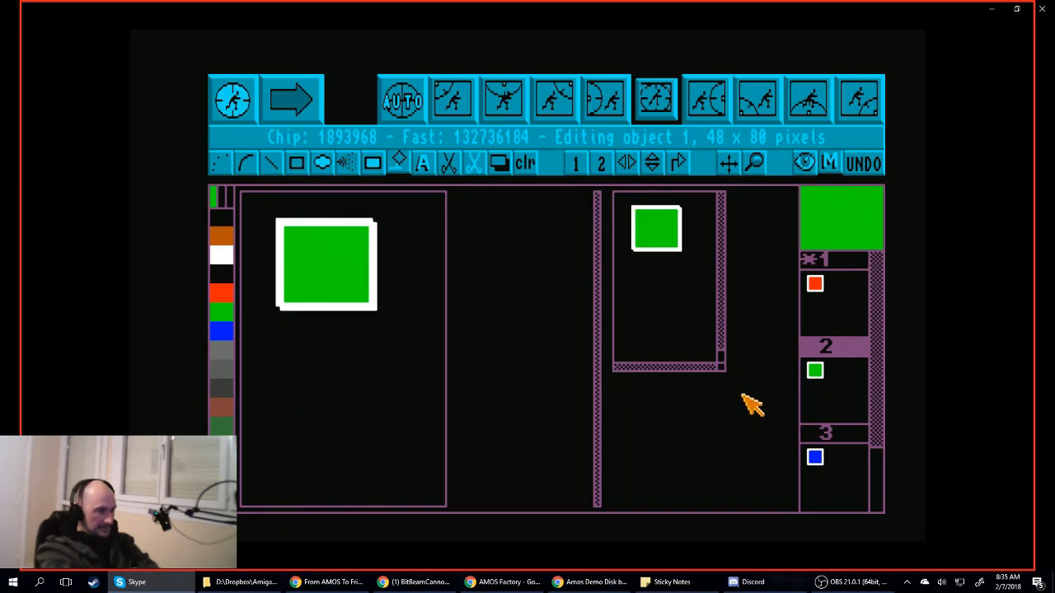
- Shrink the object's frame around the green square to about 32 by 29 pixels
click(722, 367)
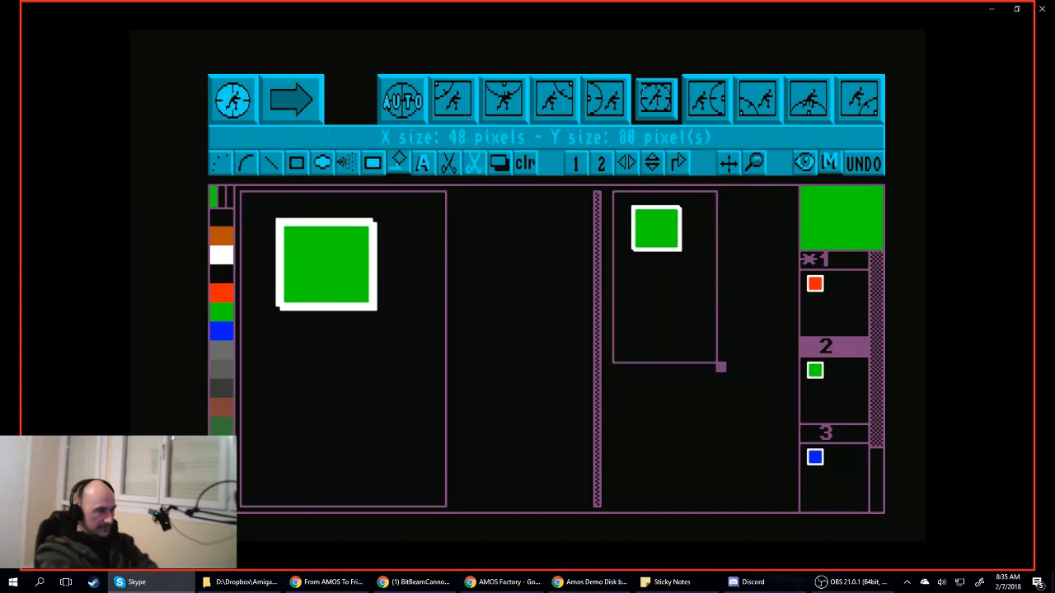
drag(721, 367, 687, 259)
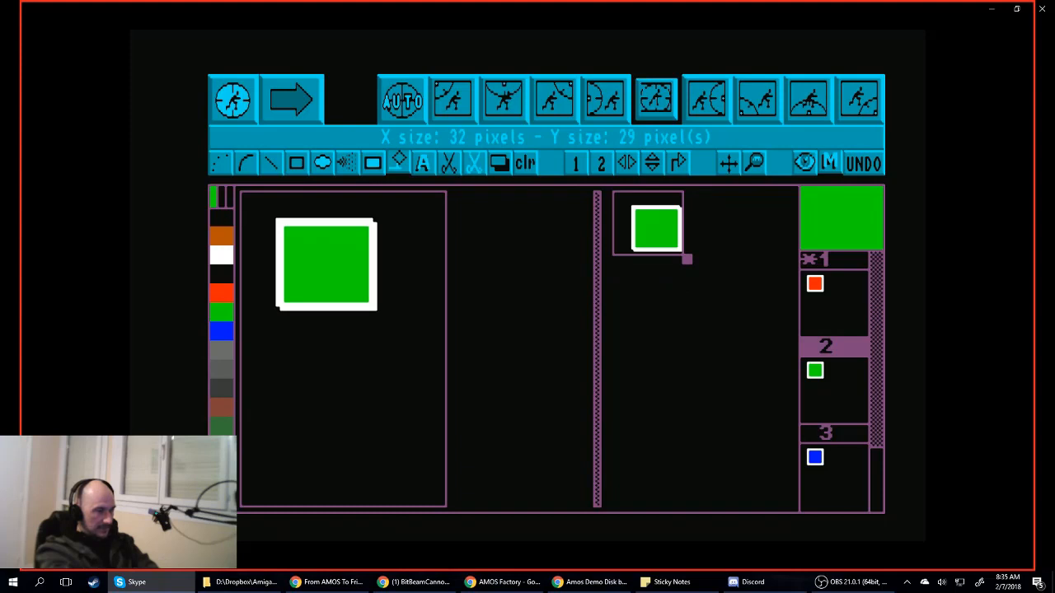
drag(686, 259, 681, 260)
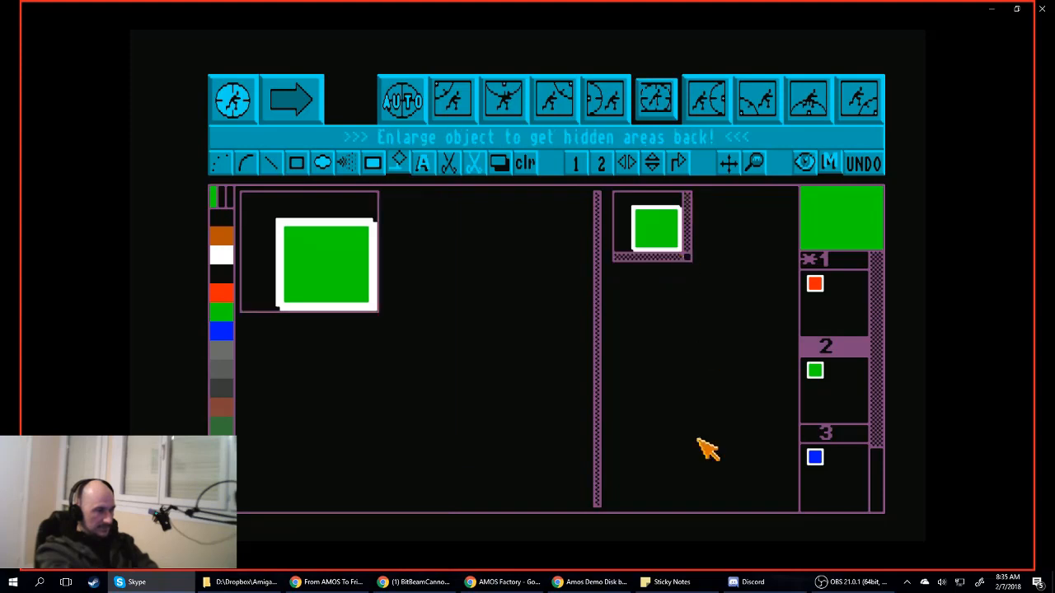
- Return to the bank functions and save the resized green square over object 1
click(230, 109)
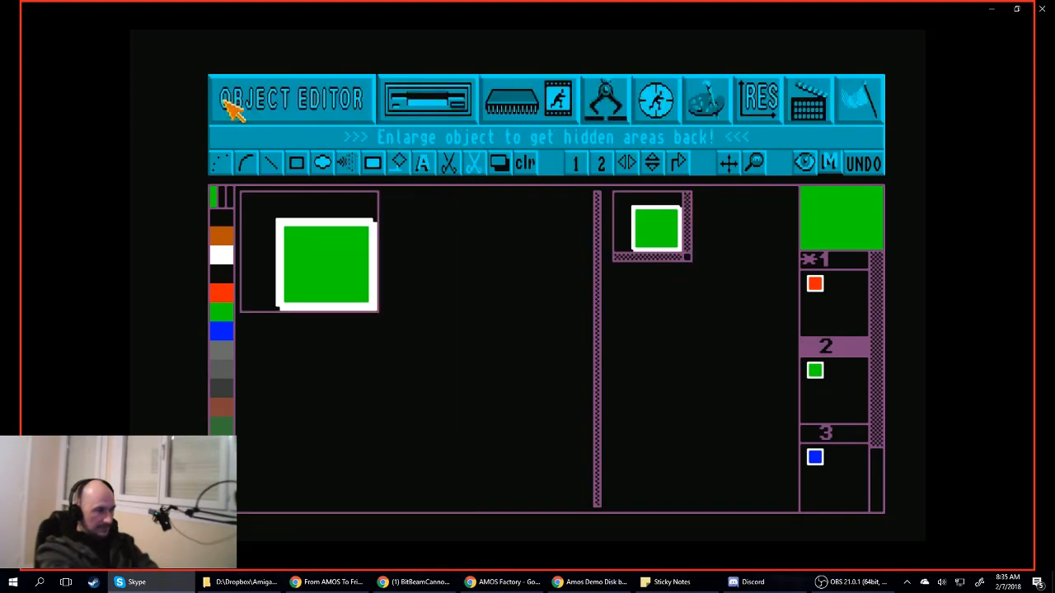
click(515, 104)
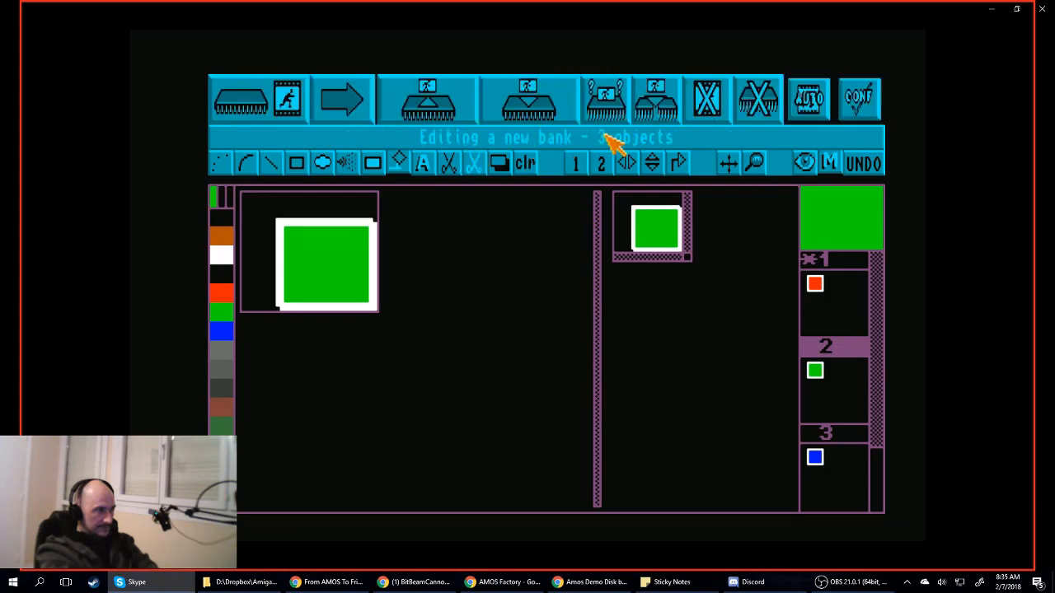
click(546, 95)
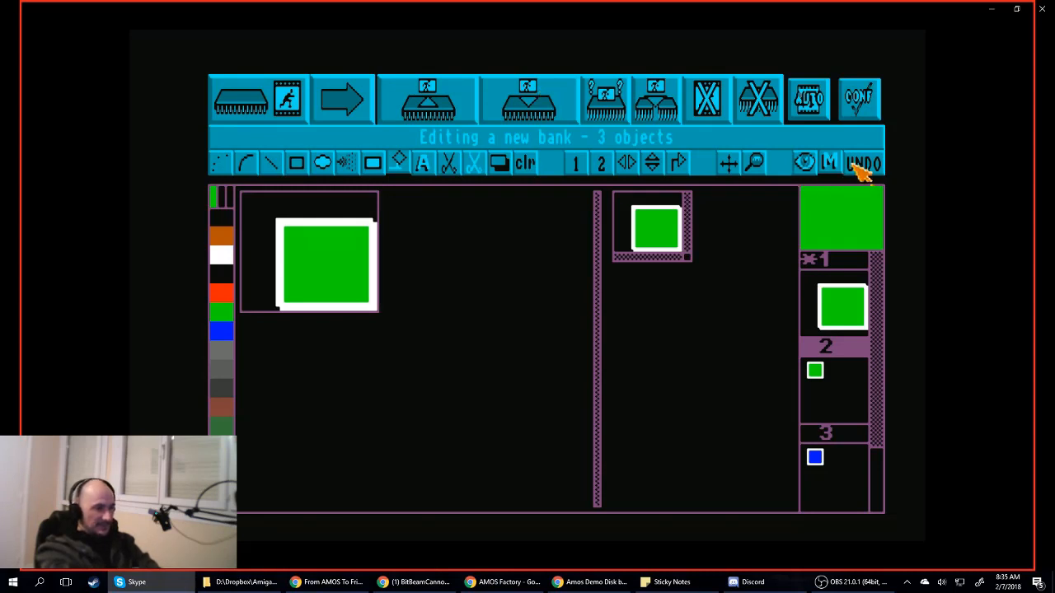
- Load object 2 from the bank, and load the resized object 1 in its place
click(445, 104)
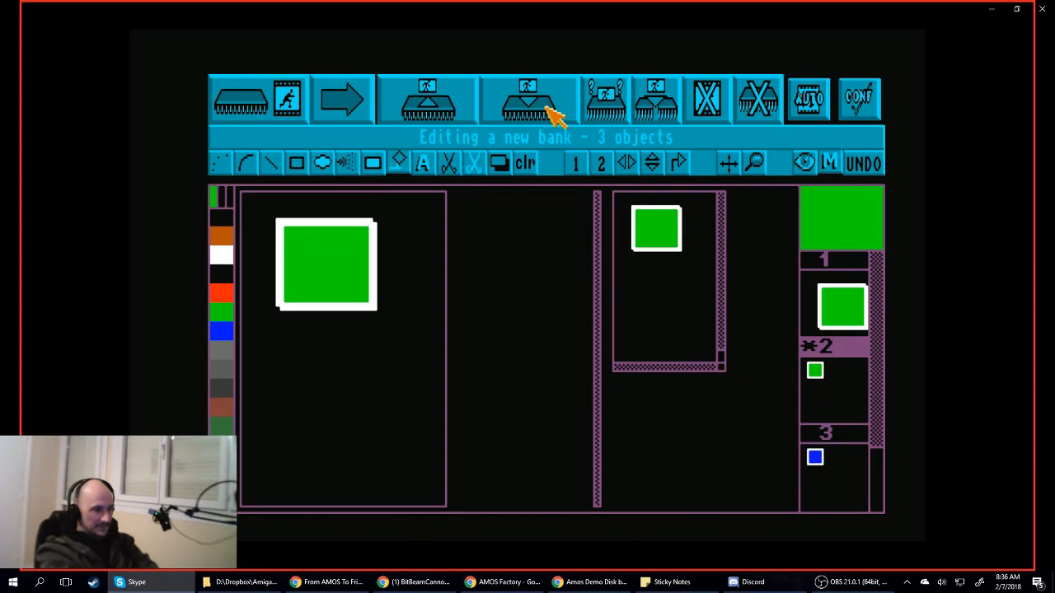
click(829, 305)
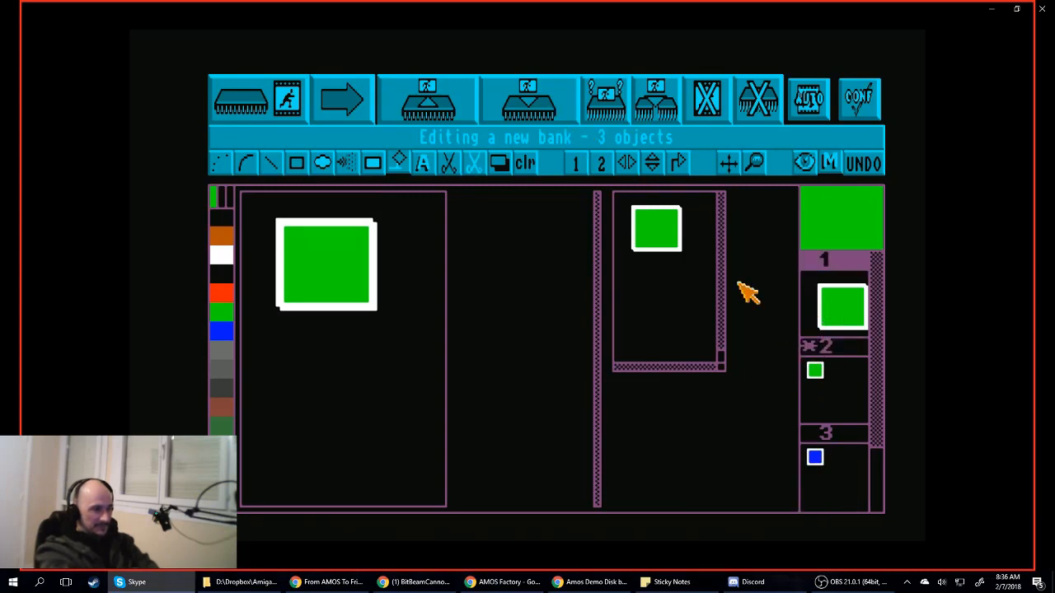
click(843, 391)
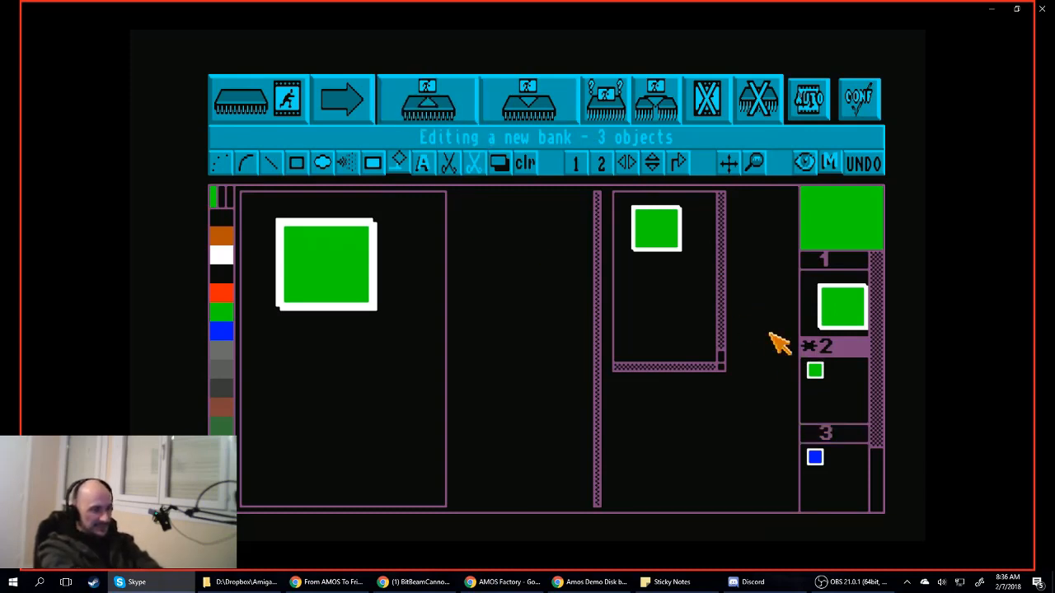
click(820, 320)
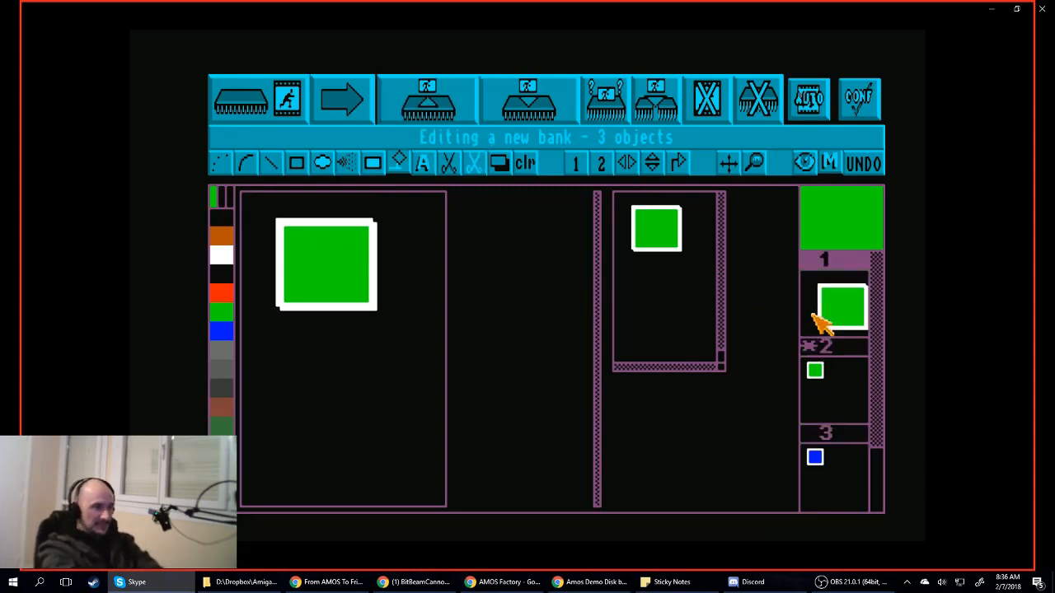
click(446, 111)
- Fill the square with red and save it over object 1 in the bank
click(221, 307)
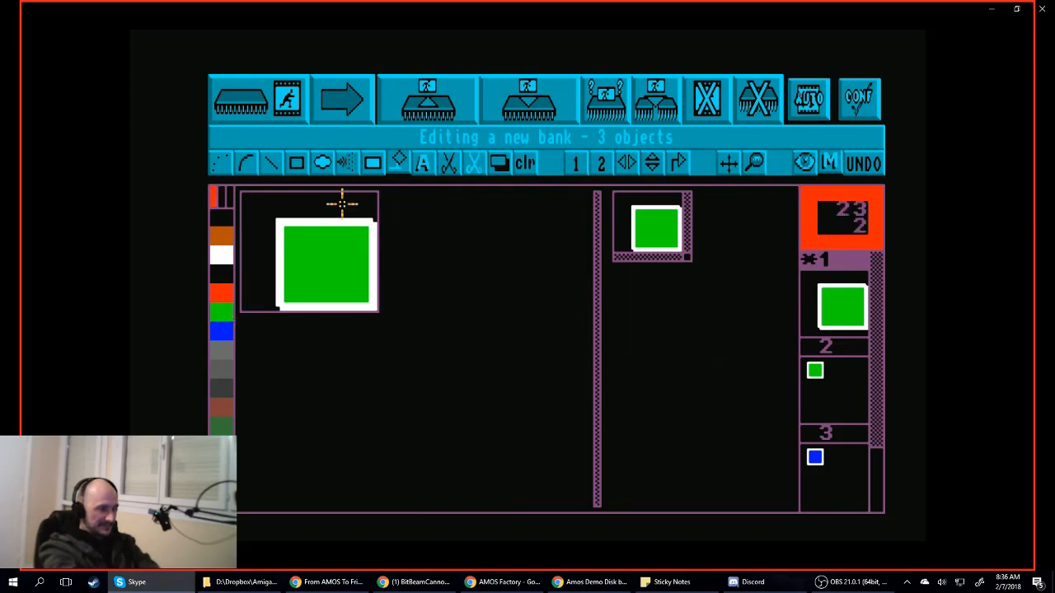
click(314, 257)
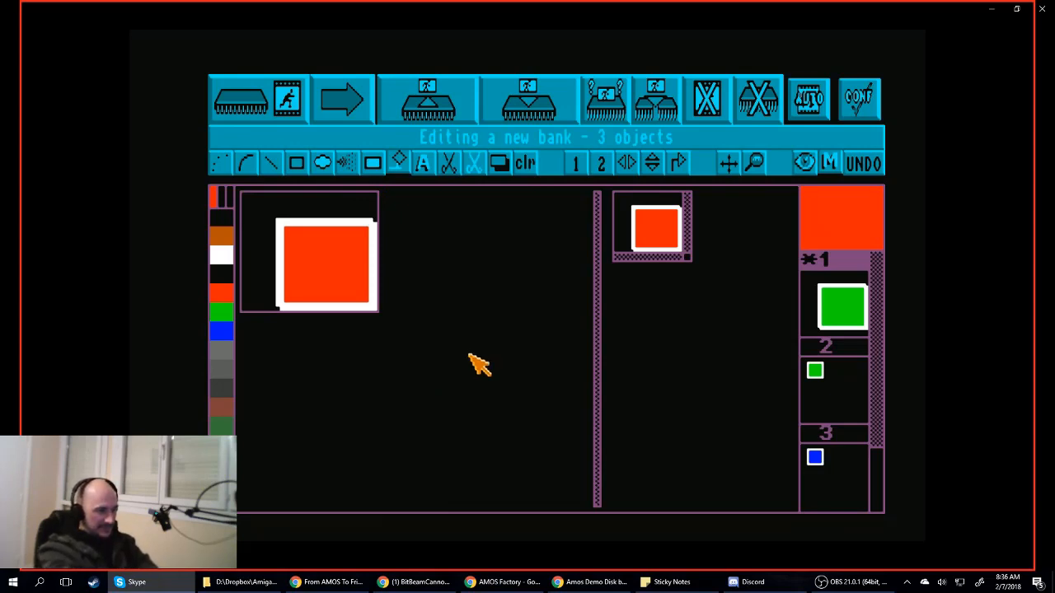
click(527, 111)
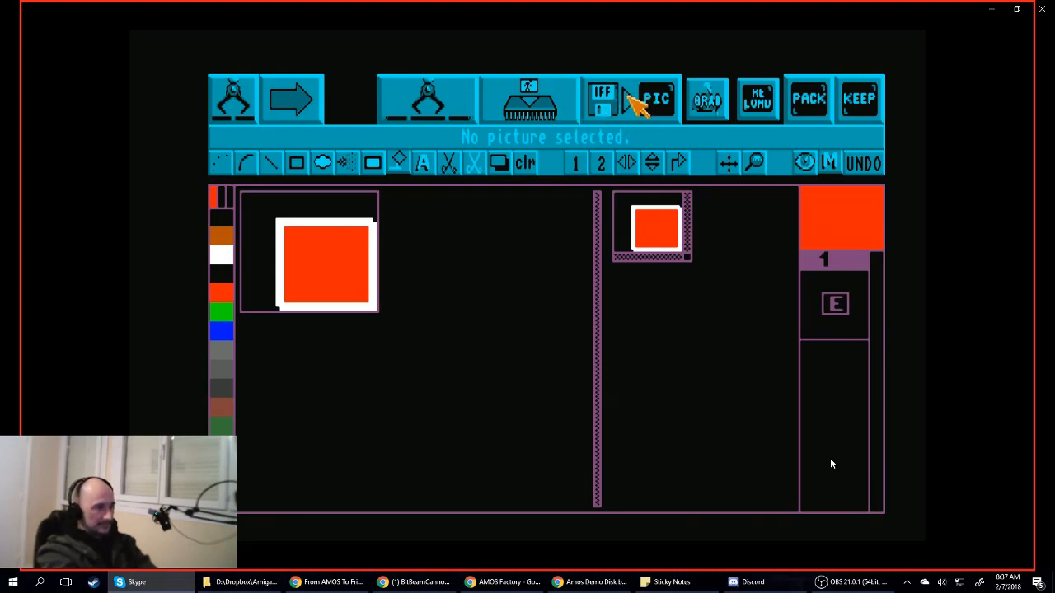
- Load the IFF picture Bobs.iff from the Shared: device as the source for grabbing objects
click(633, 99)
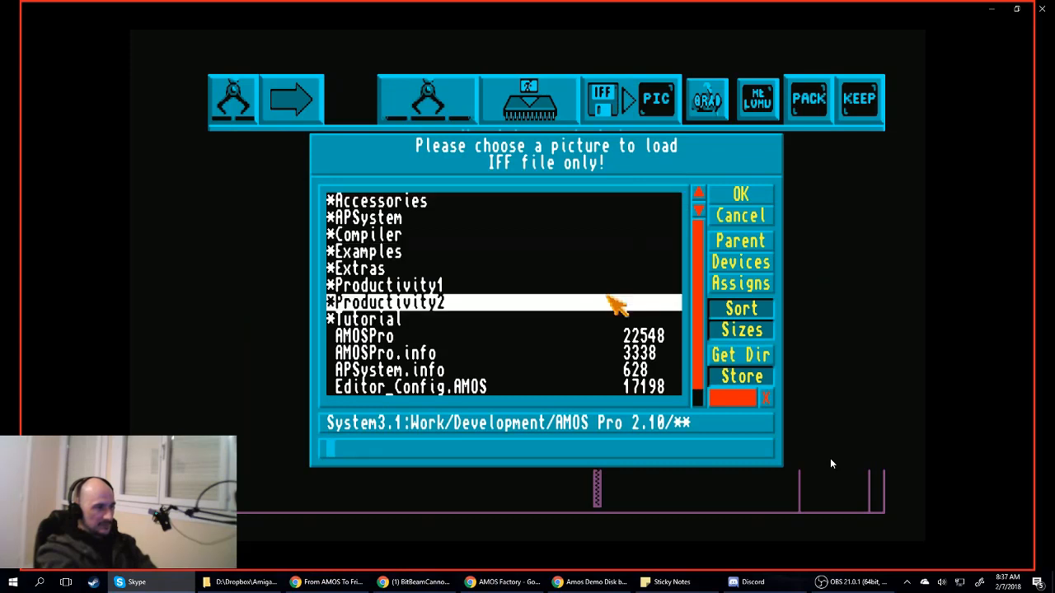
right_click(607, 296)
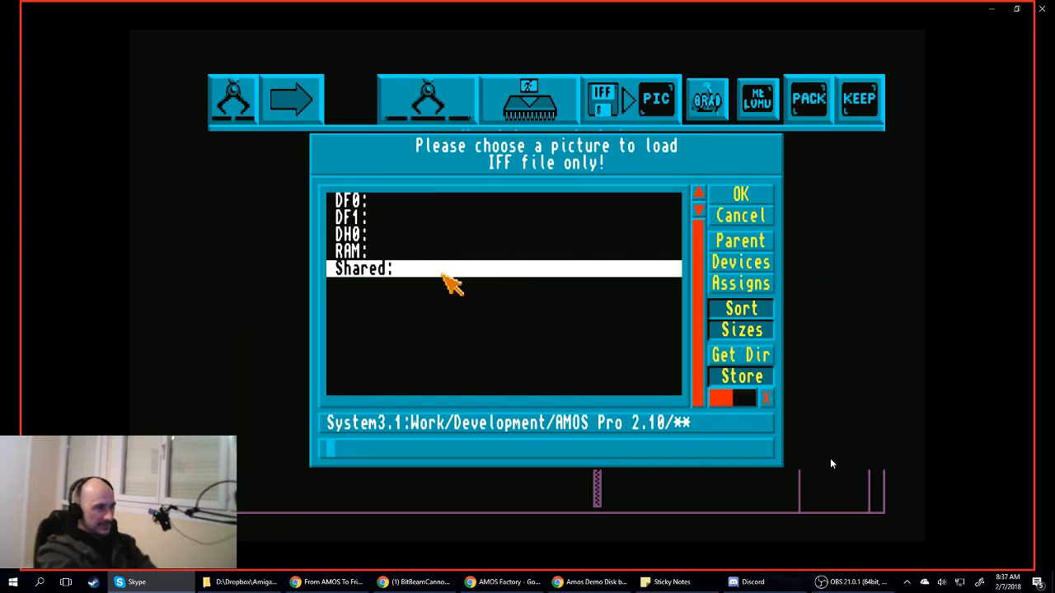
click(443, 277)
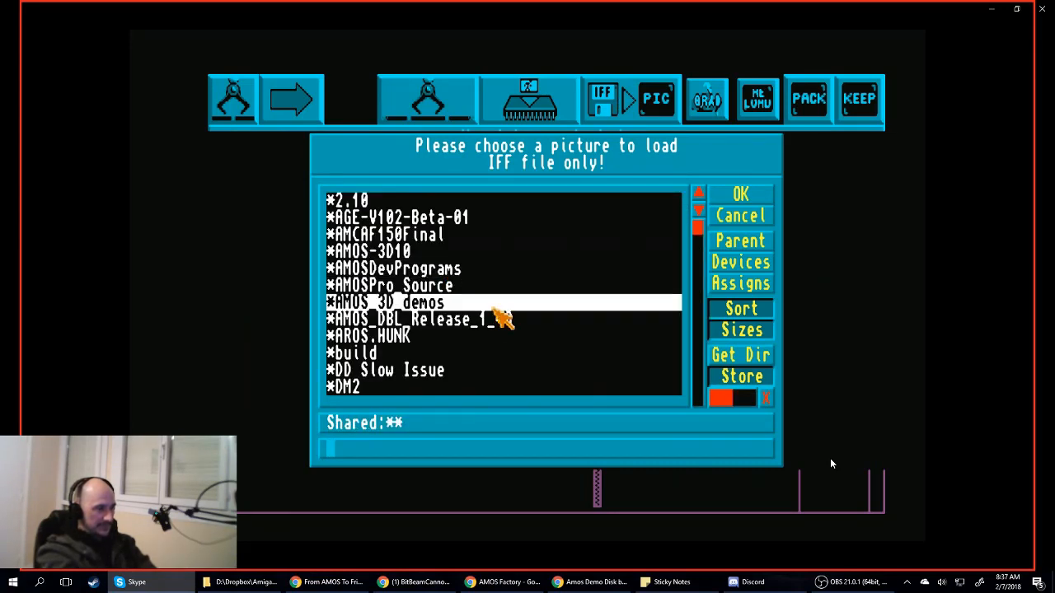
drag(695, 236, 696, 284)
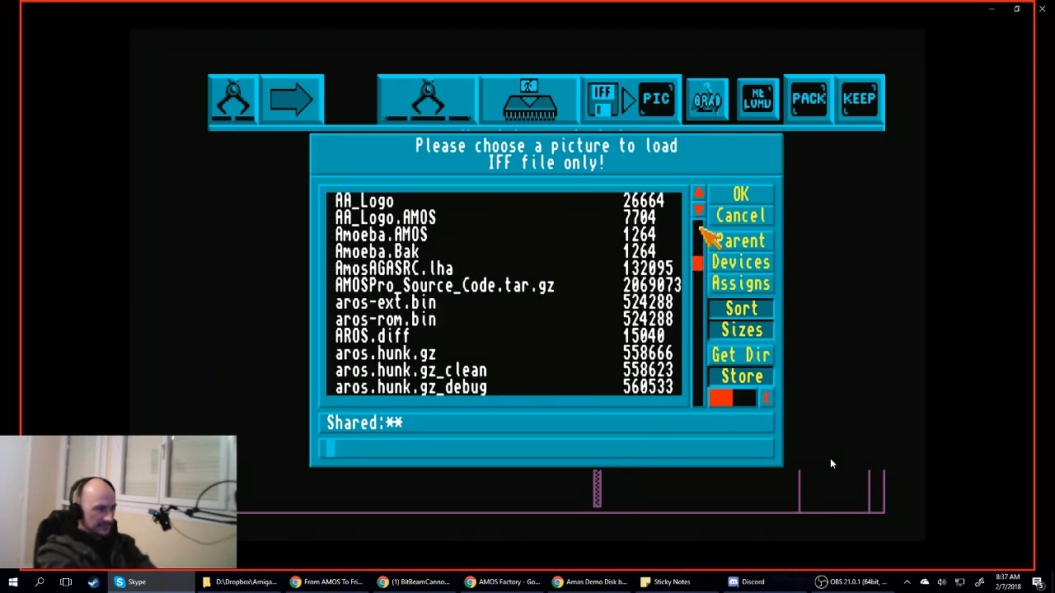
click(700, 233)
click(699, 332)
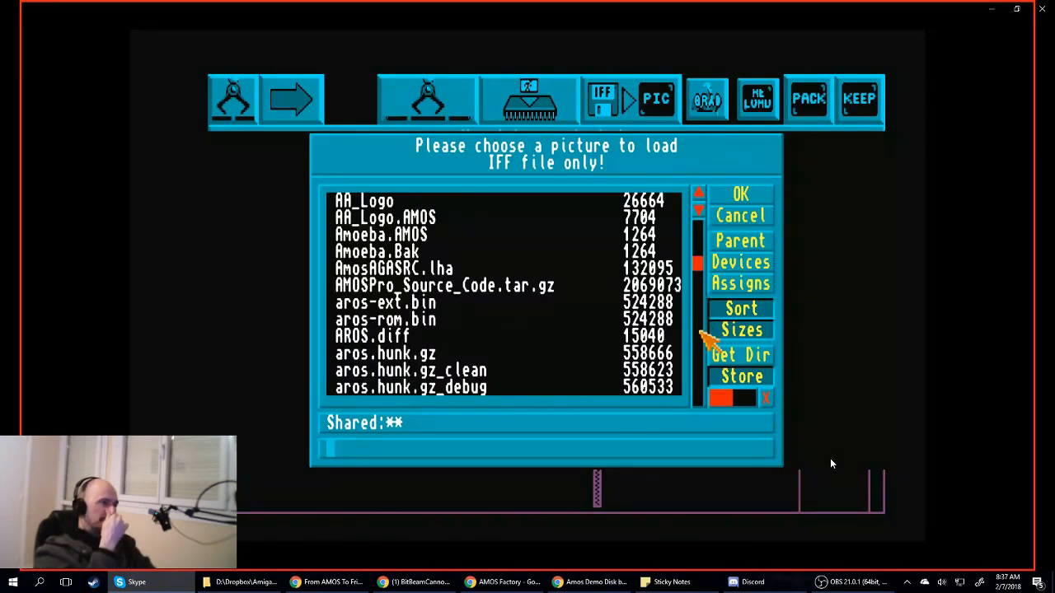
click(699, 331)
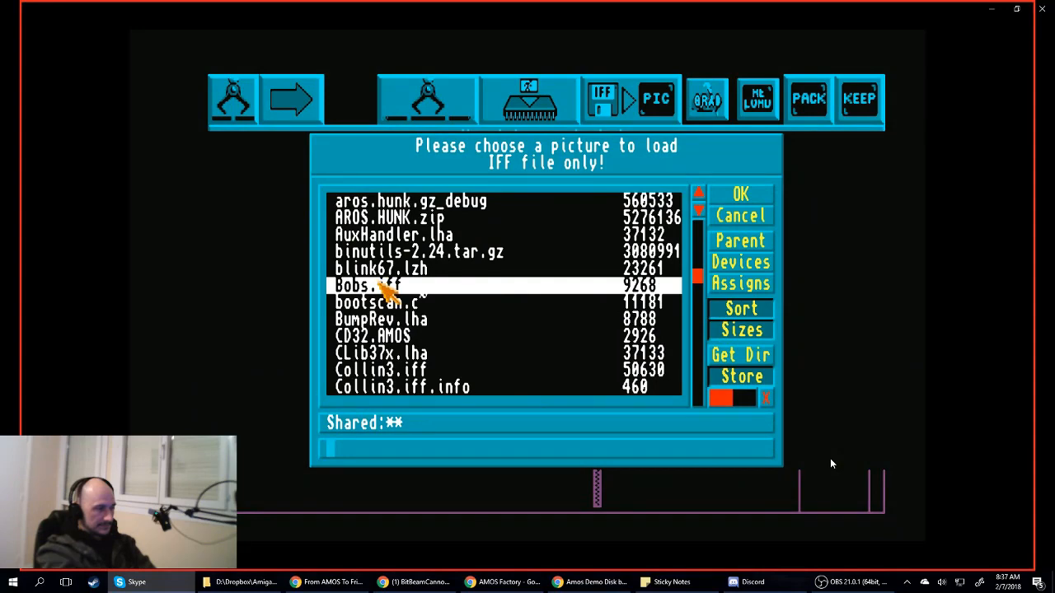
click(379, 284)
click(381, 285)
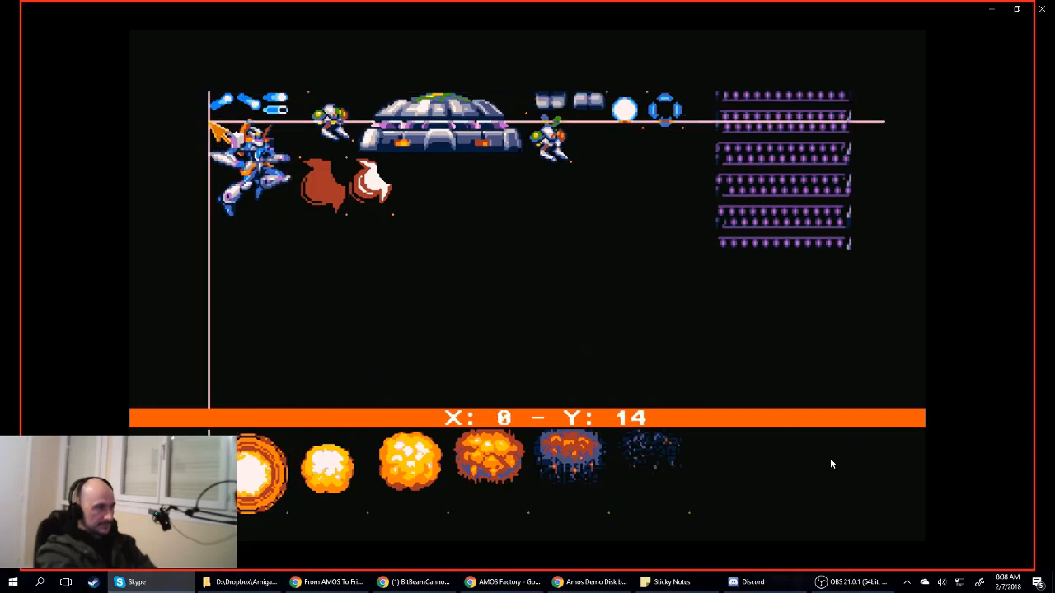
- Grab the robot from the picture with a frame about 40 by 47 pixels and store it as object 1 in the bank
drag(207, 120, 292, 220)
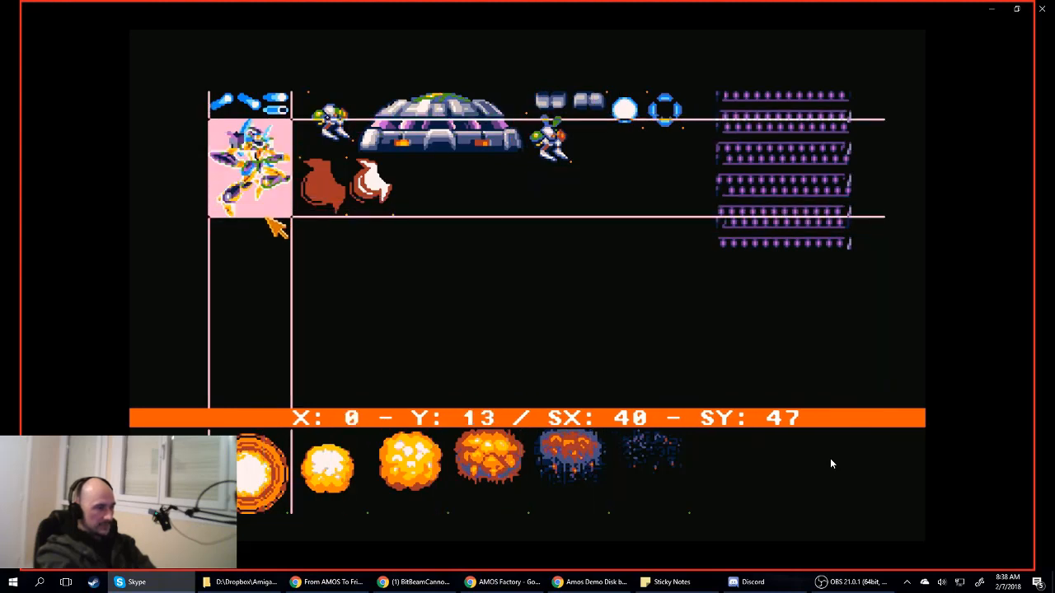
click(265, 218)
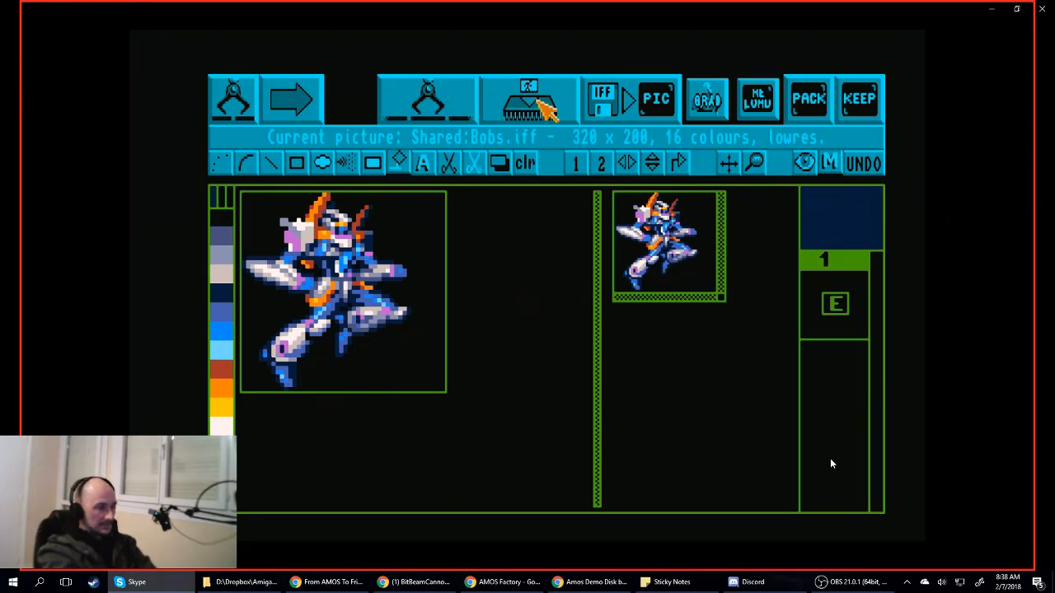
click(546, 95)
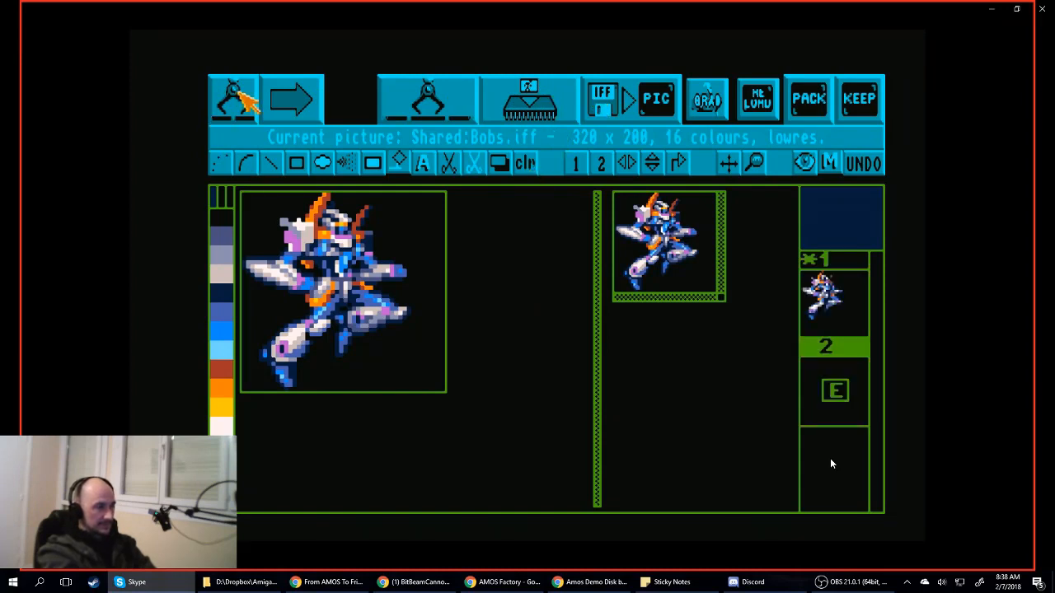
- Grab the first explosion frame, the orange ring with a white core, and store it as object 2
click(435, 106)
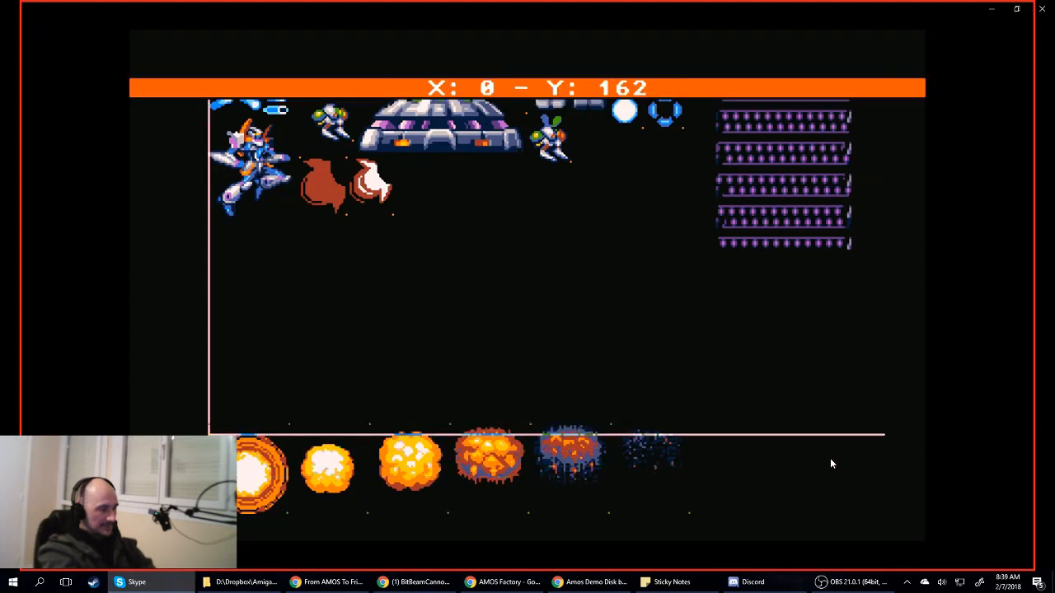
drag(208, 435, 288, 513)
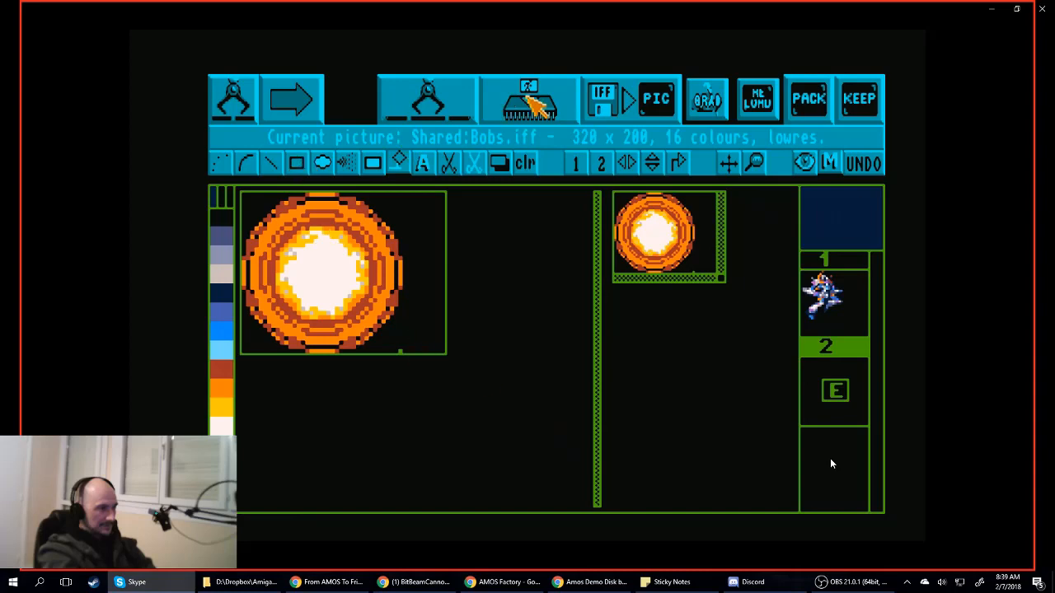
click(540, 93)
- Grab the second, smaller explosion frame at about 25 by 23 pixels and store it as object 3
click(427, 110)
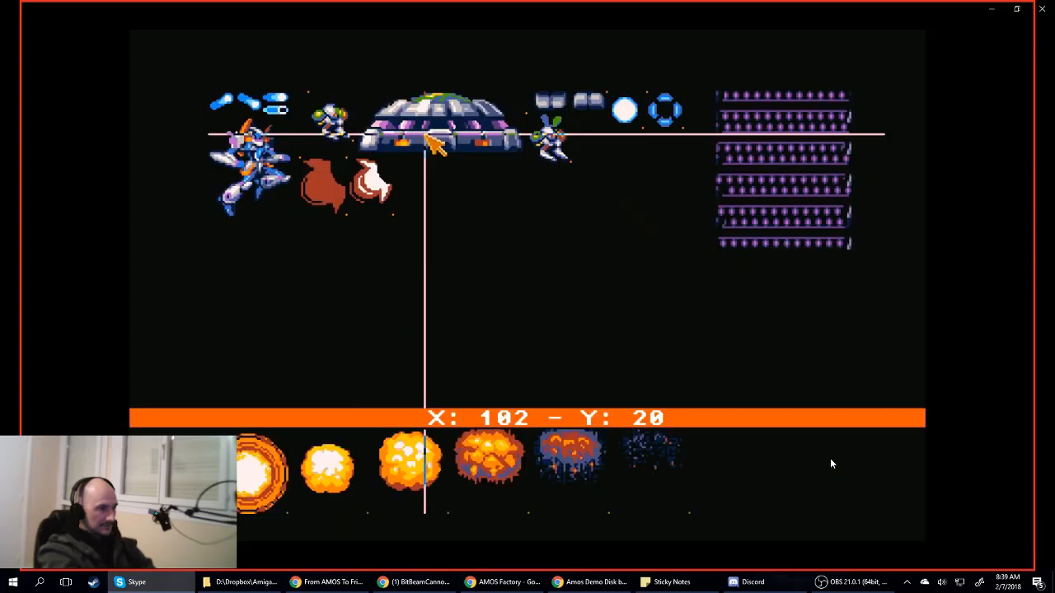
drag(302, 445, 354, 493)
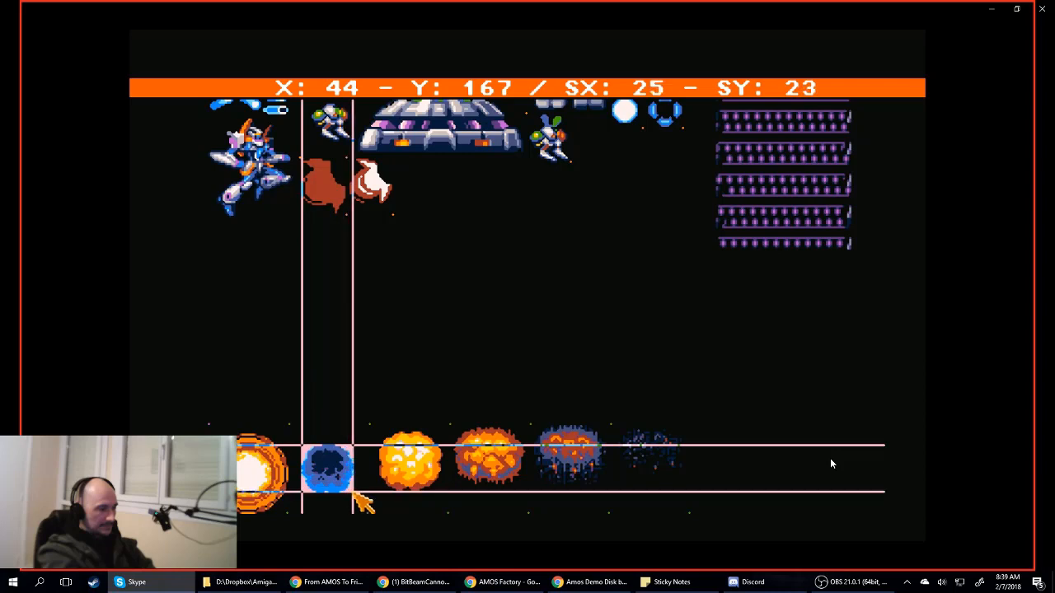
click(355, 495)
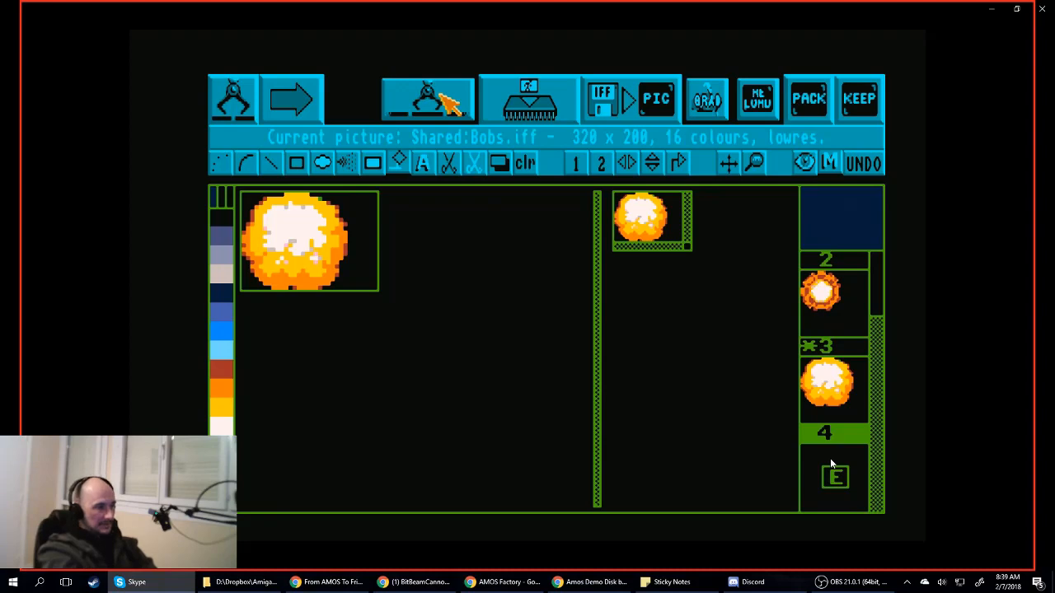
- Grab the third explosion frame, the large yellow-orange fireball, and store it as object 4
click(441, 94)
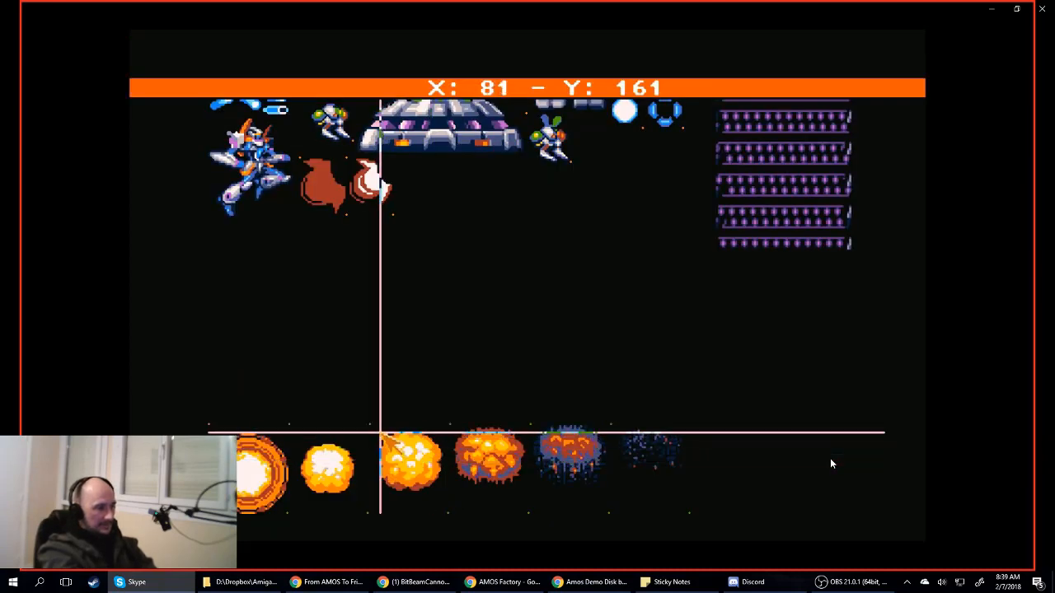
drag(380, 432, 442, 491)
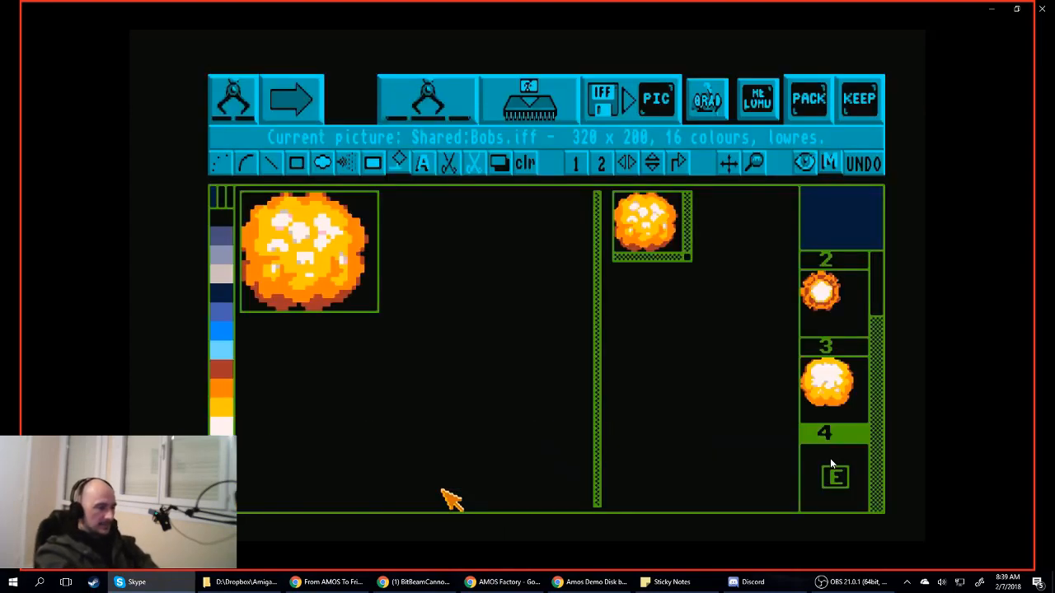
click(524, 99)
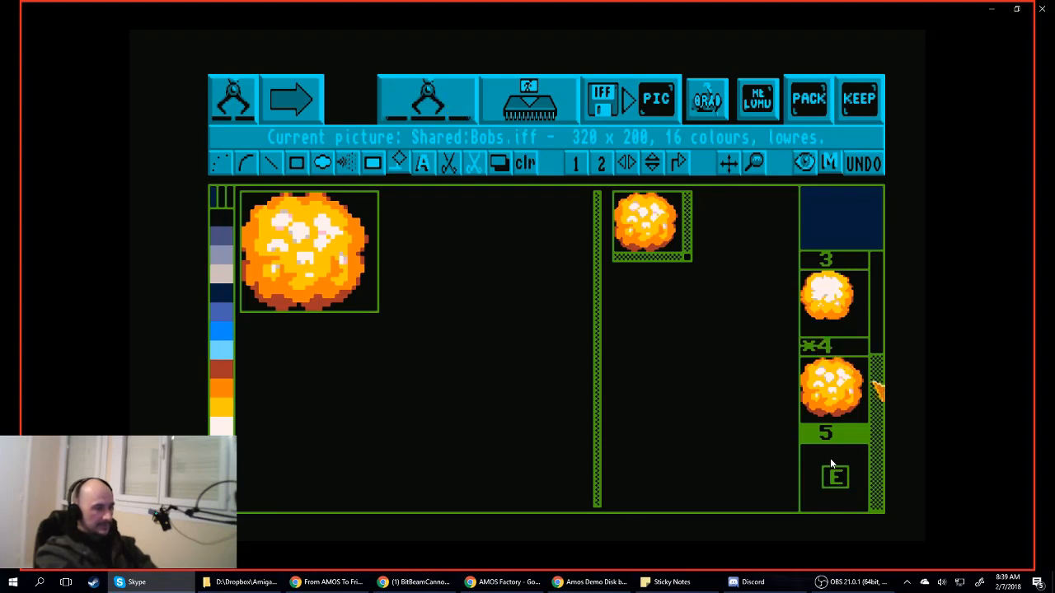
- Grab the fourth explosion frame, the flattened dark-orange fireball, and store it as object 5
drag(880, 389, 873, 420)
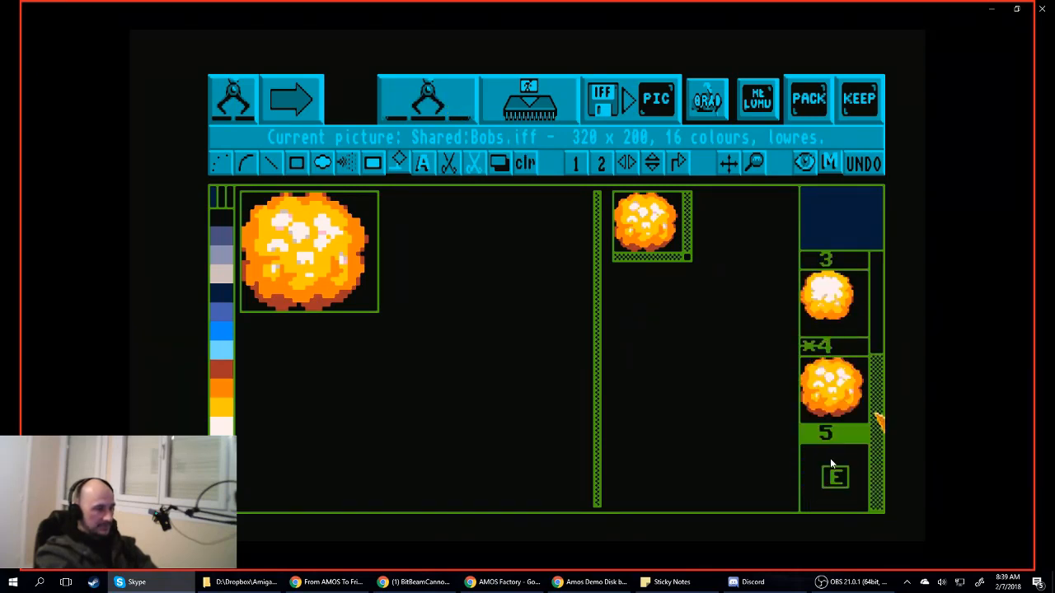
click(446, 106)
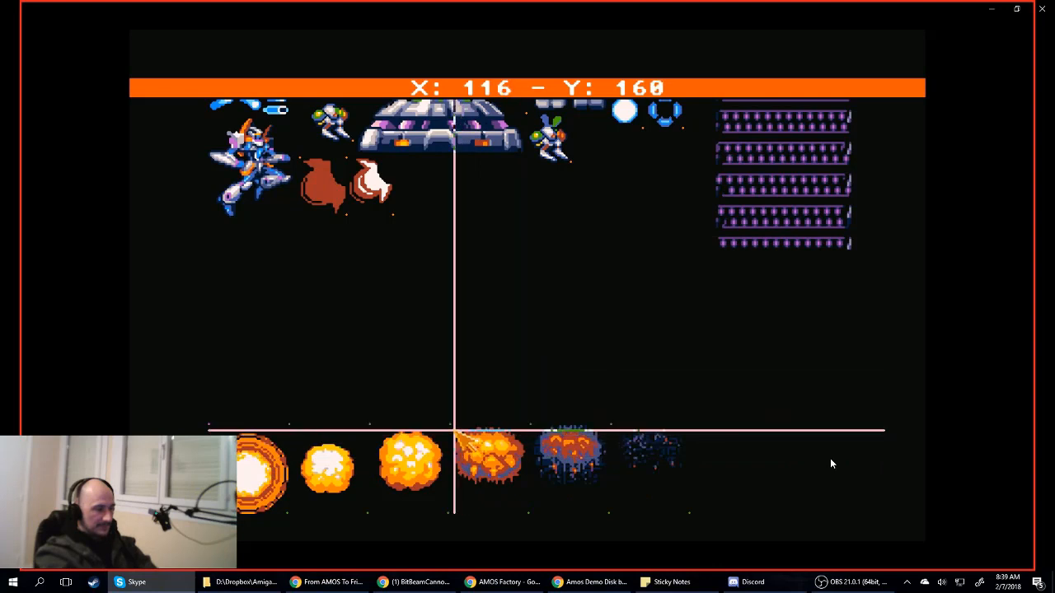
drag(454, 428, 525, 484)
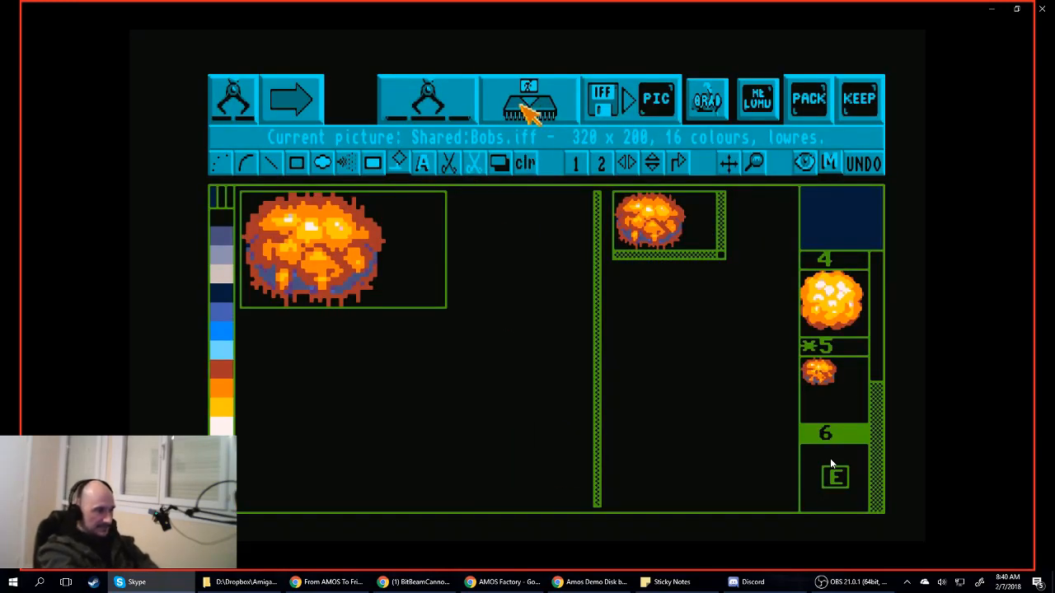
- Grab the fifth explosion frame, the red and blue cloud, at about 32 by 28 pixels and store it as object 6
click(432, 105)
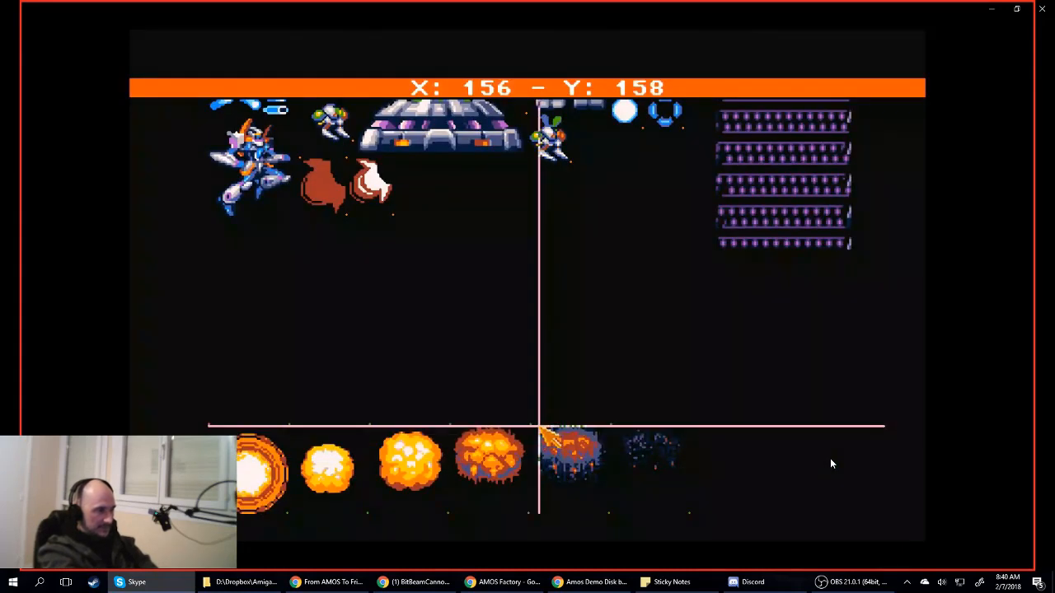
drag(540, 427, 606, 484)
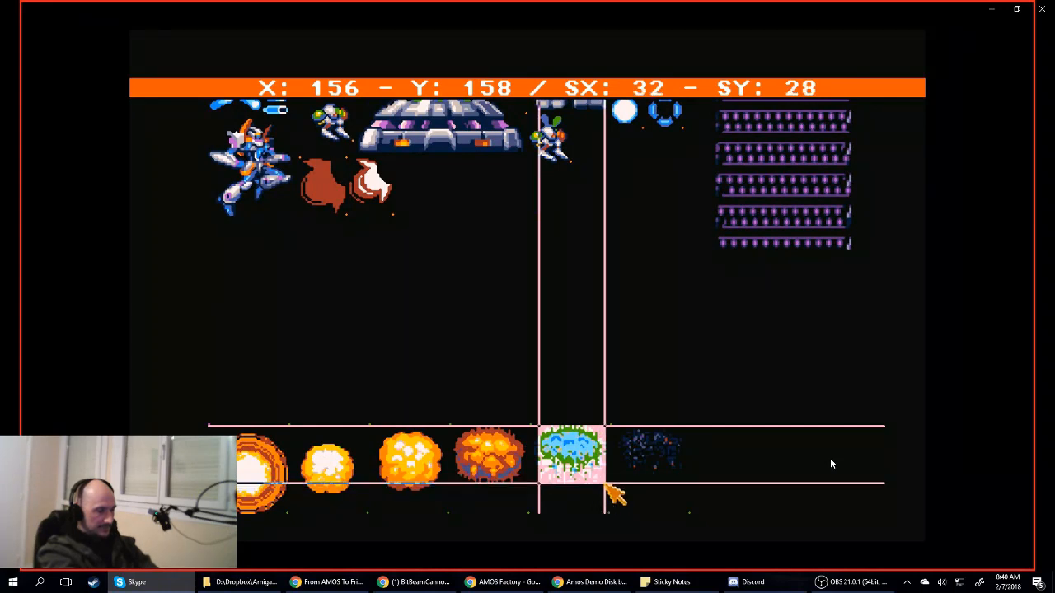
click(614, 493)
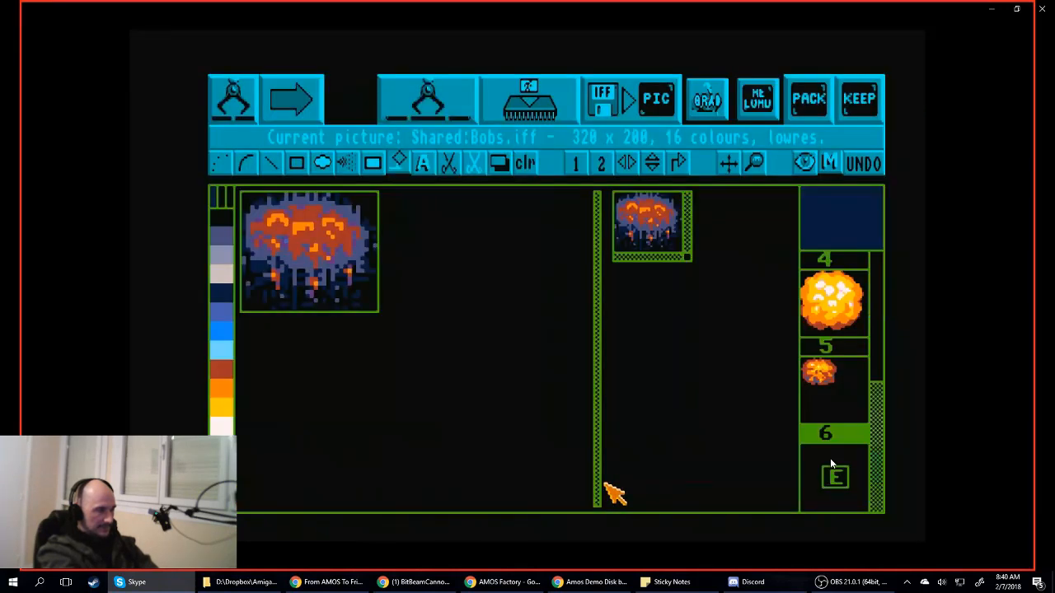
click(537, 102)
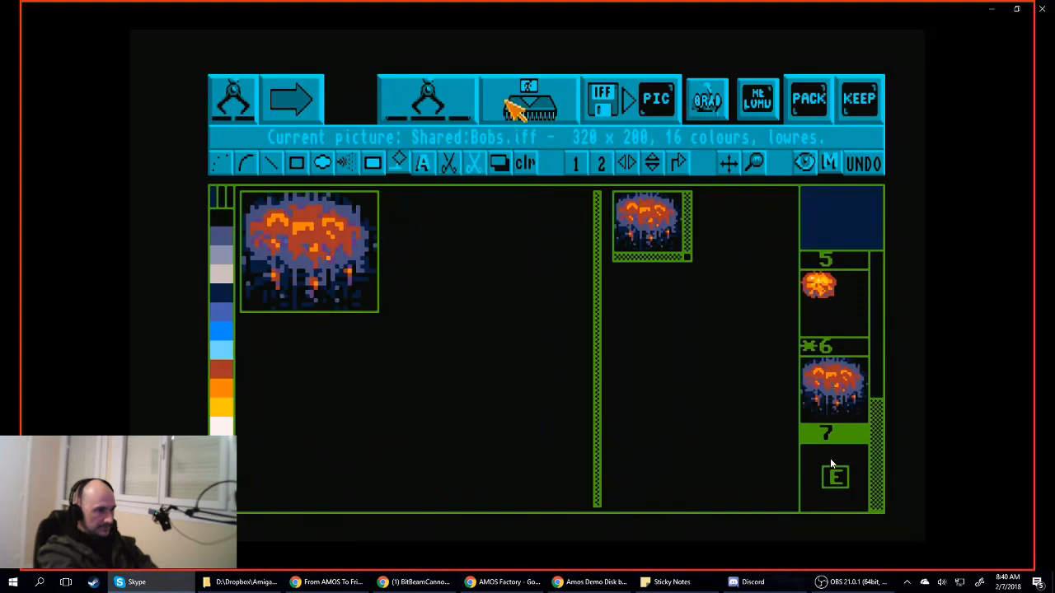
- Grab the sixth explosion frame, the faint scattered debris, and store it as object 7
click(449, 108)
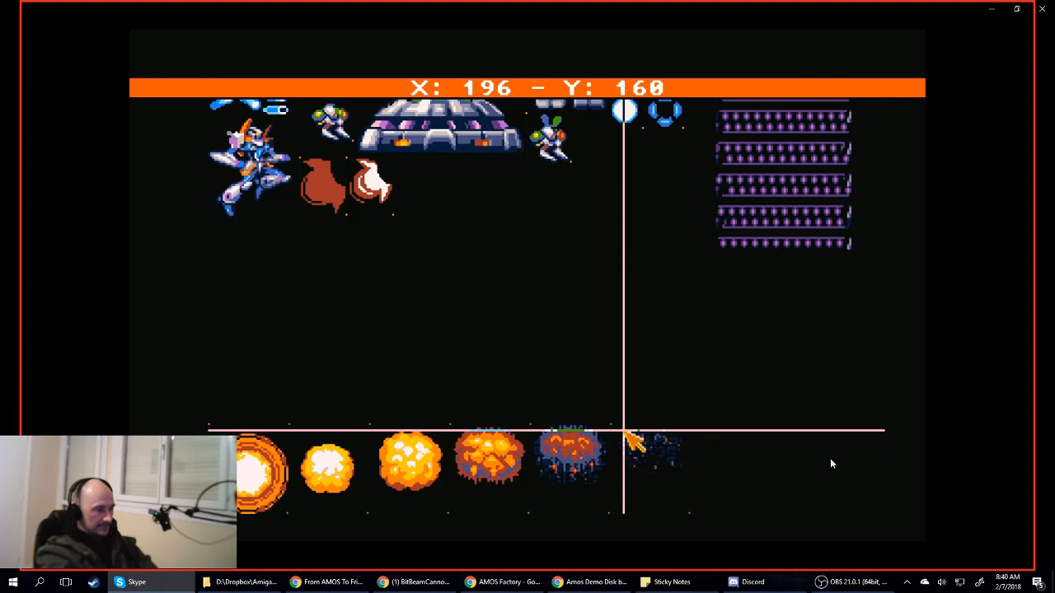
drag(623, 431, 681, 474)
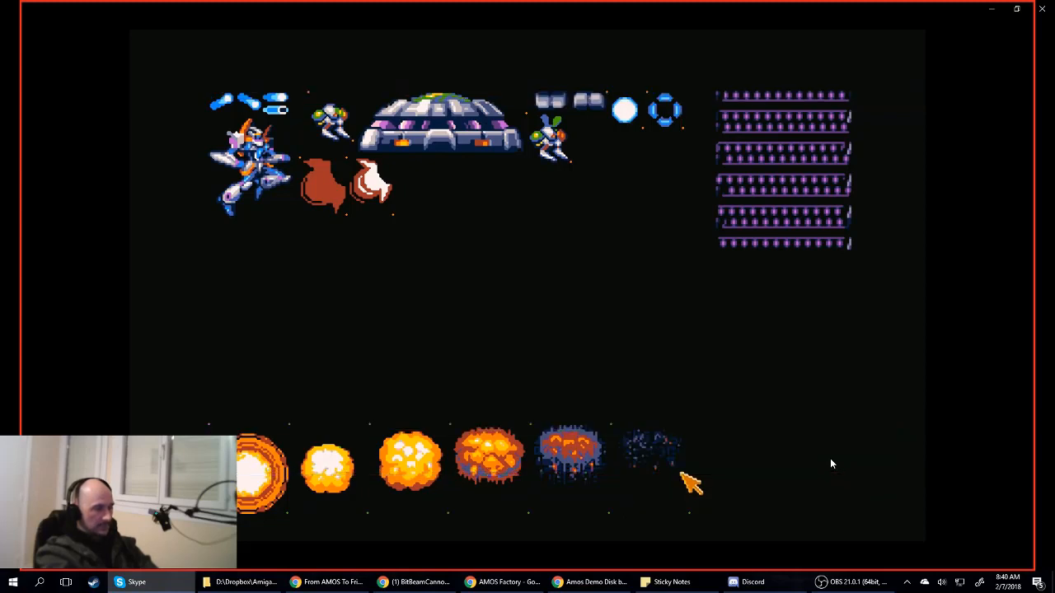
click(562, 103)
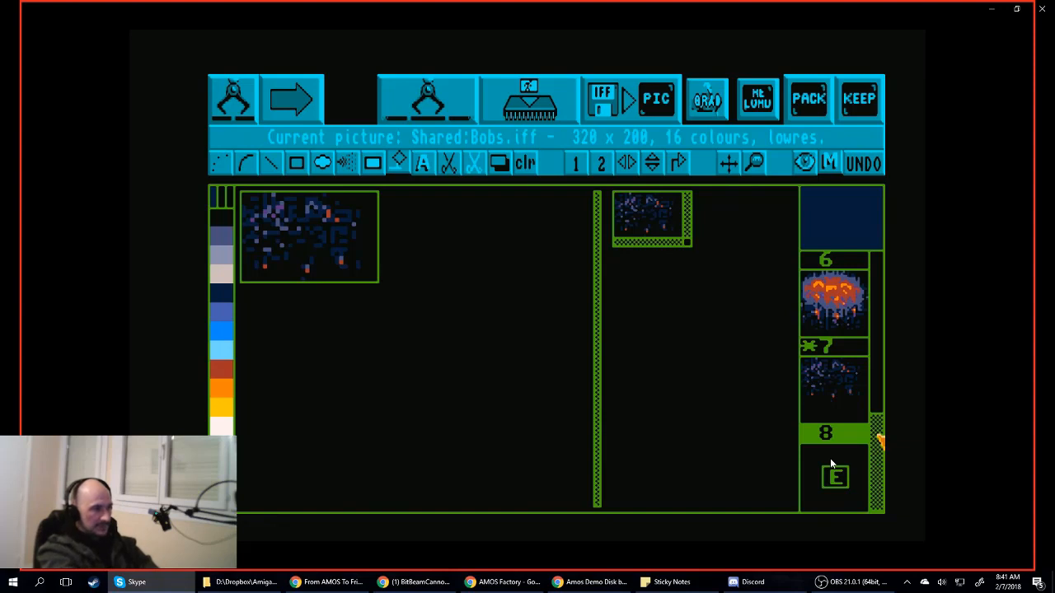
- Leave the grabber, open the animation player, and add objects 1 and 2 from the bank as the first two film strip frames
drag(881, 441, 880, 297)
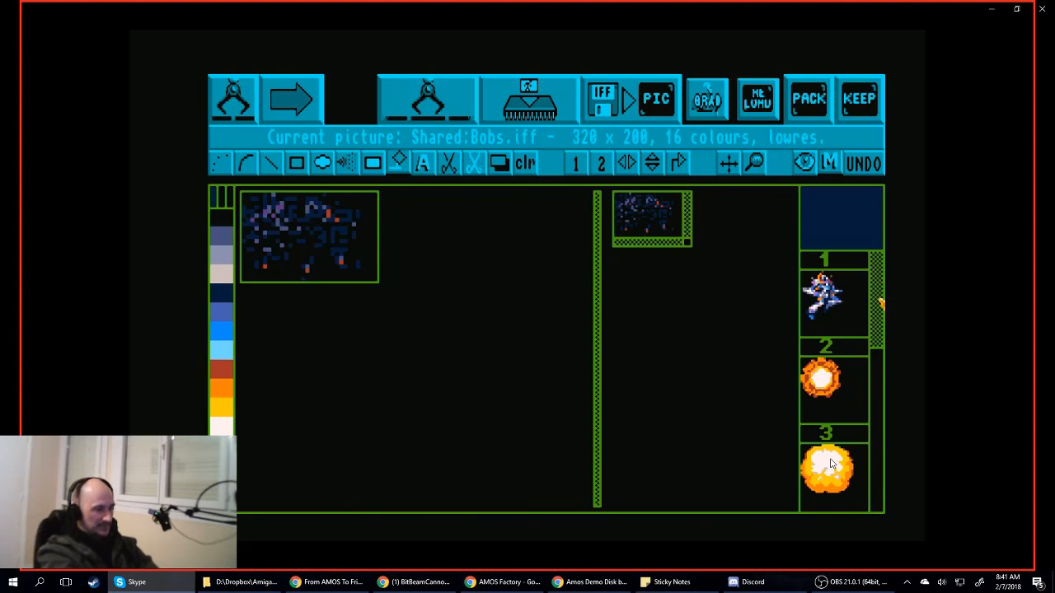
drag(880, 331, 882, 309)
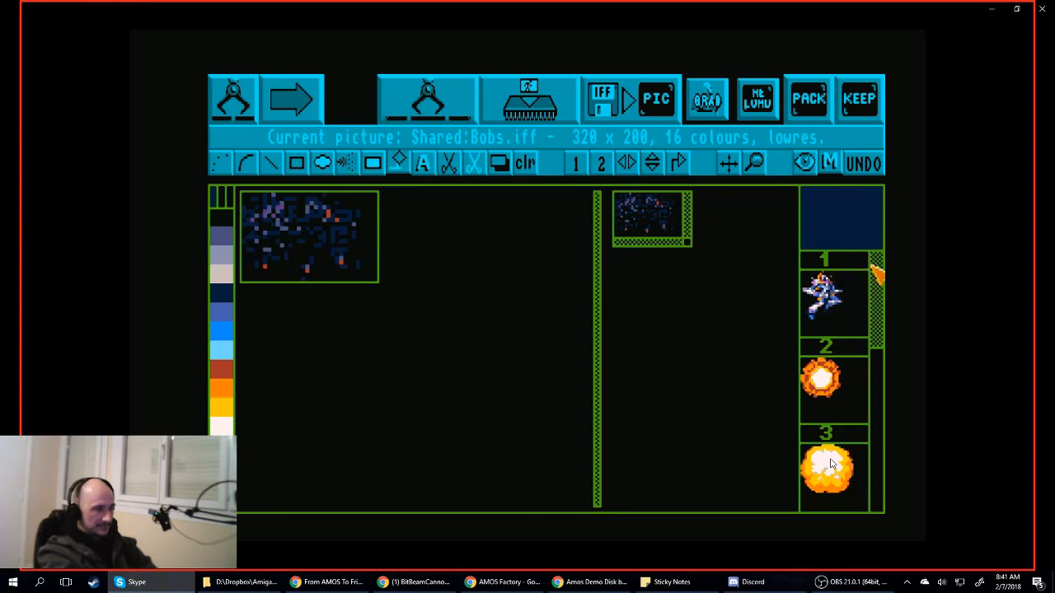
mouse_move(876, 273)
mouse_down()
mouse_move(876, 419)
mouse_move(883, 272)
mouse_up()
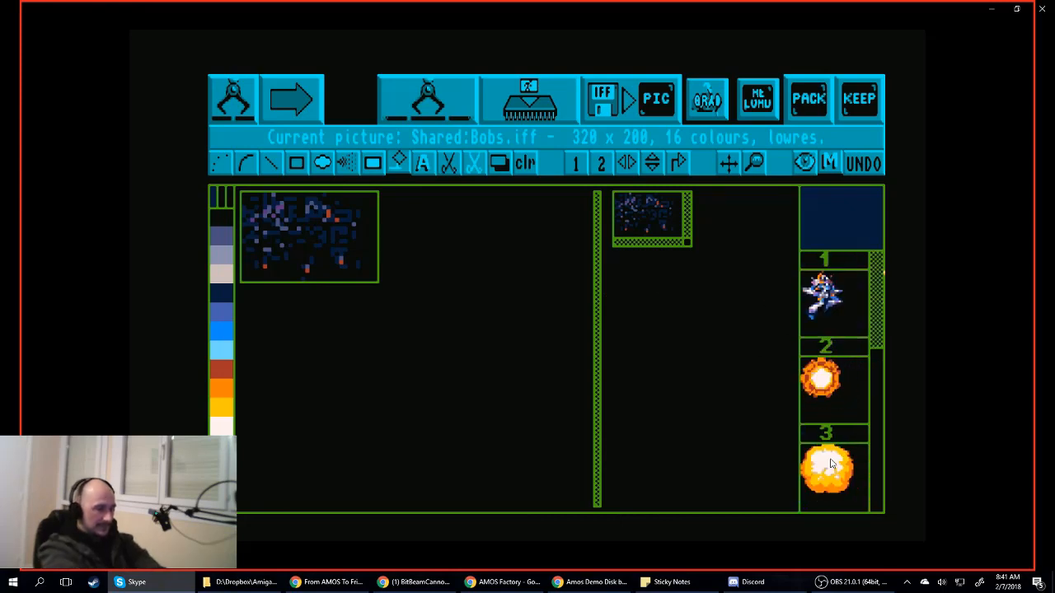
click(235, 99)
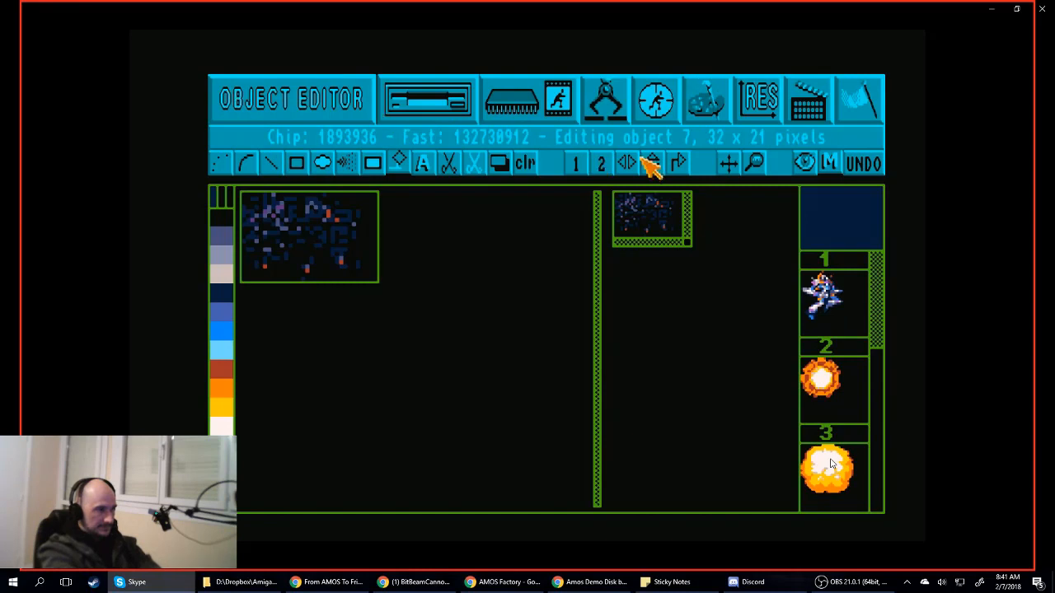
click(806, 93)
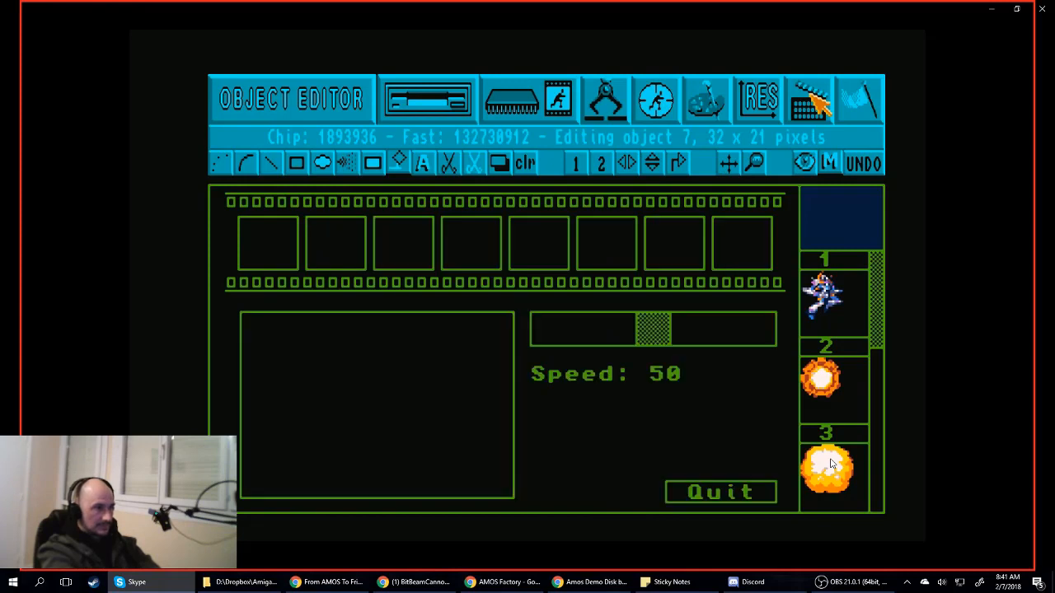
click(834, 305)
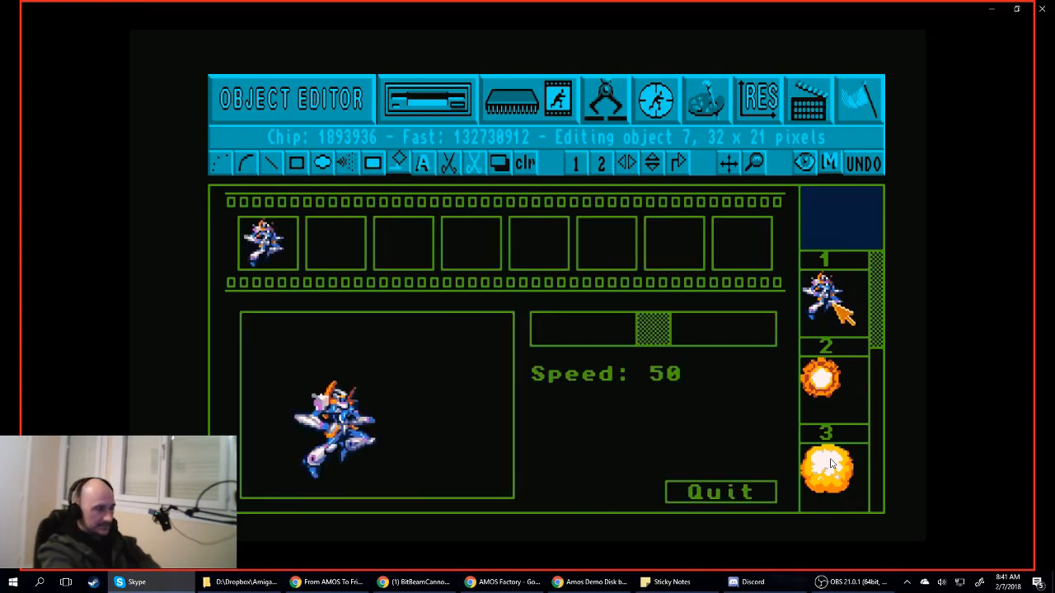
click(855, 403)
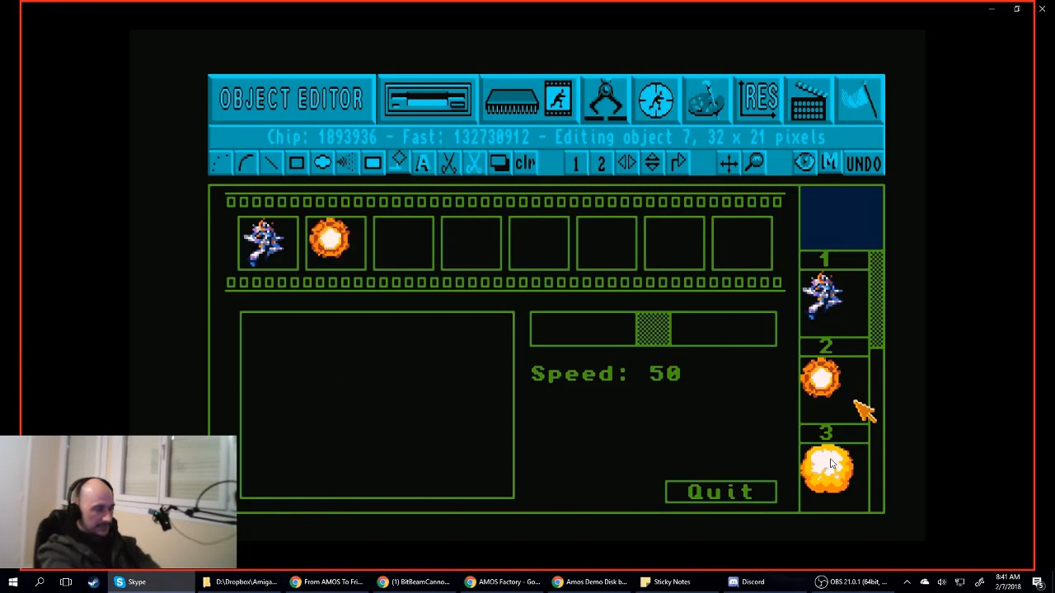
- Add objects 3, 4, 5, 6 and 7 from the bank to the film strip as the next five frames
click(853, 466)
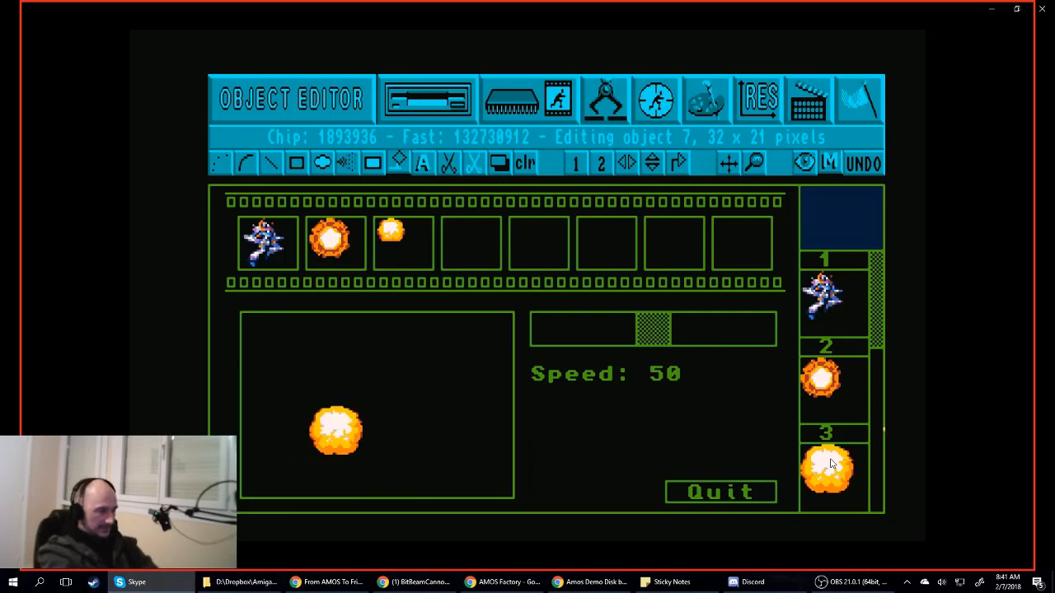
scroll(831, 464, down, 2)
scroll(830, 464, up, 1)
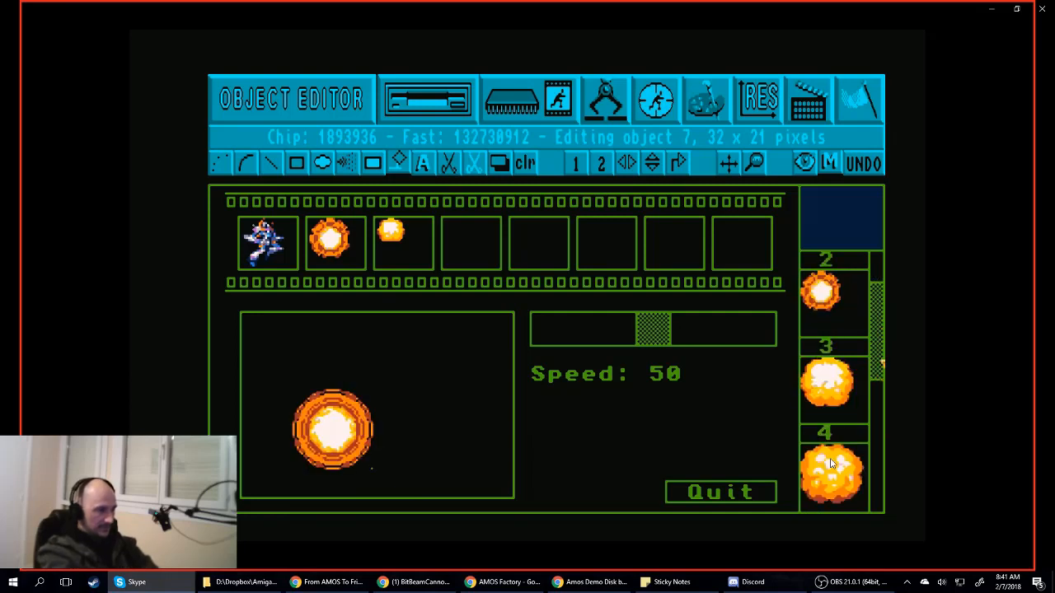
scroll(830, 464, down, 1)
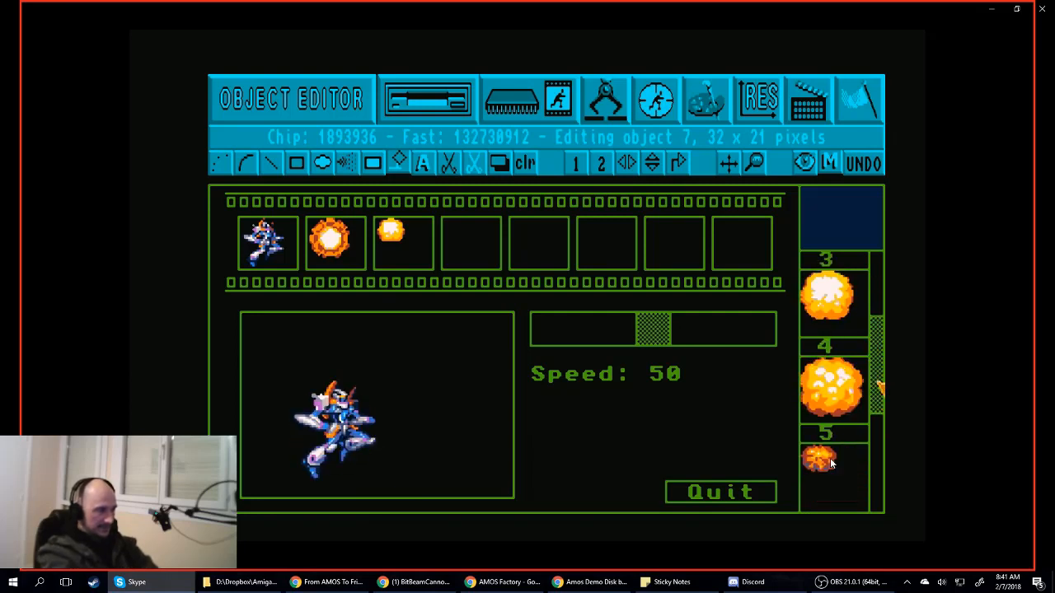
click(830, 464)
click(831, 464)
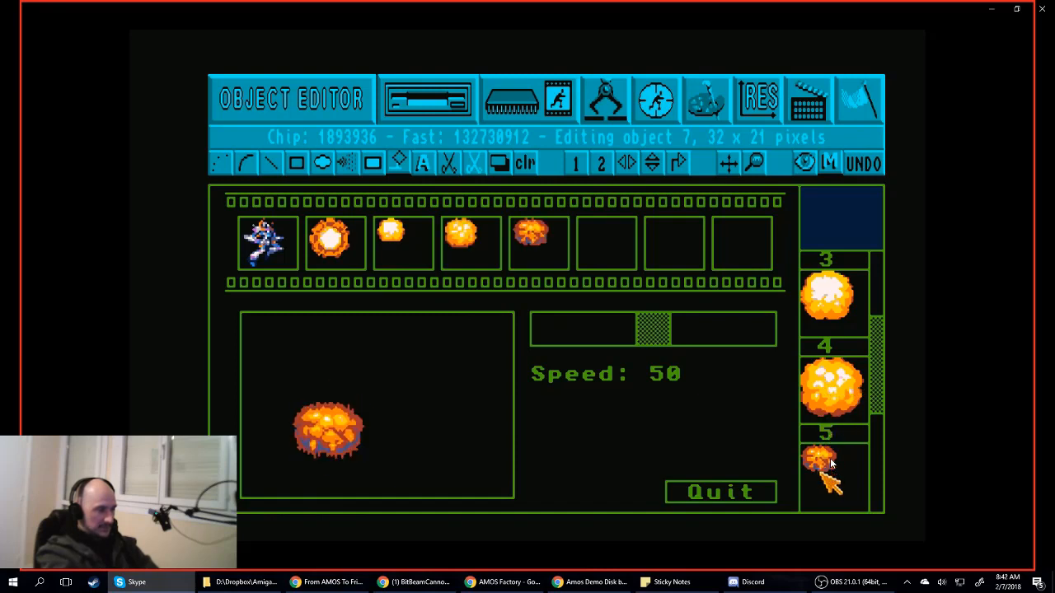
scroll(831, 464, down, 1)
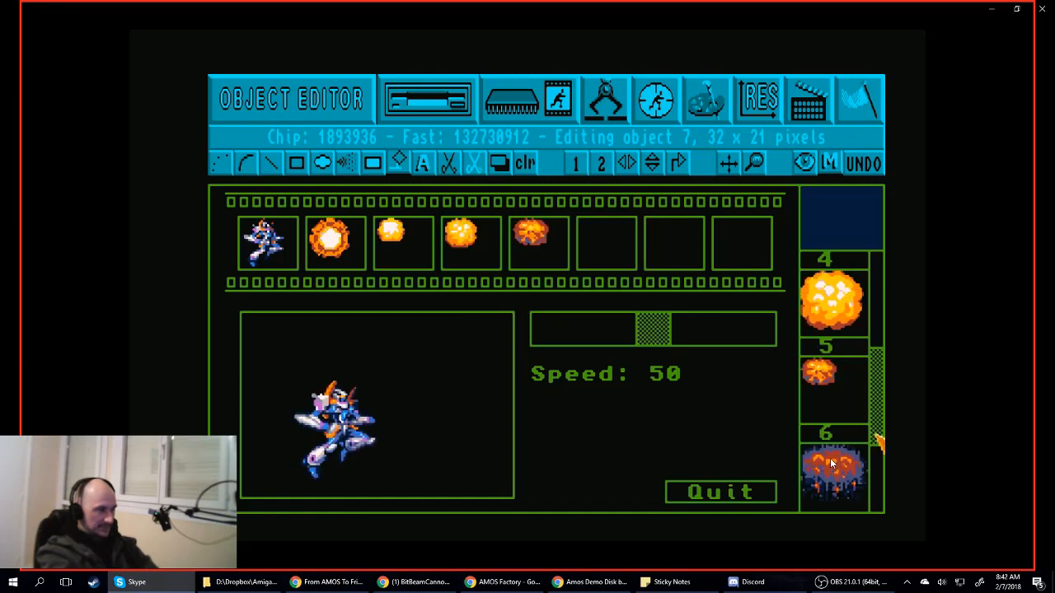
click(830, 464)
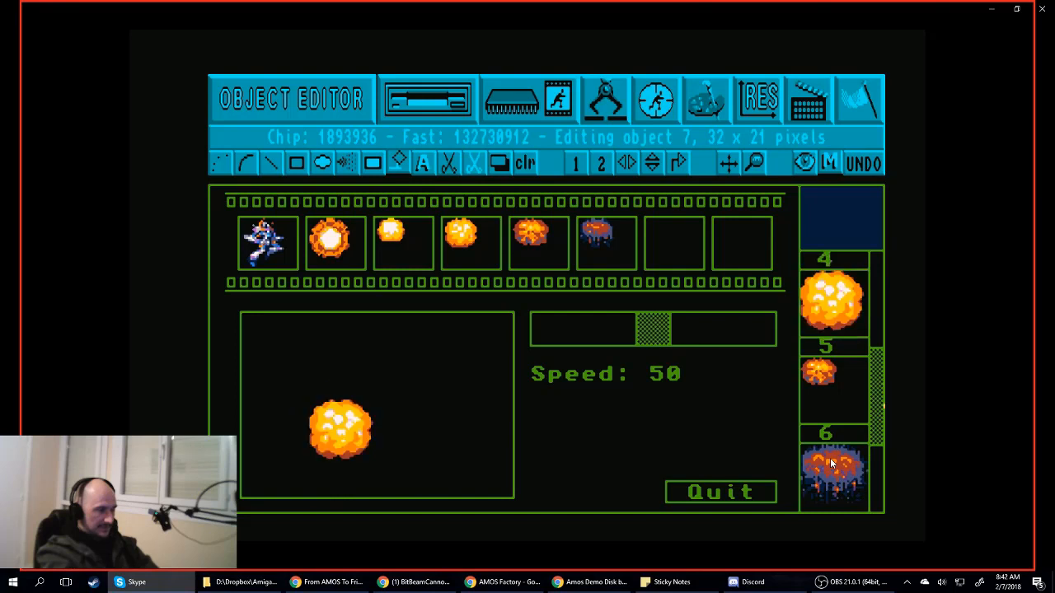
scroll(831, 464, down, 1)
click(842, 451)
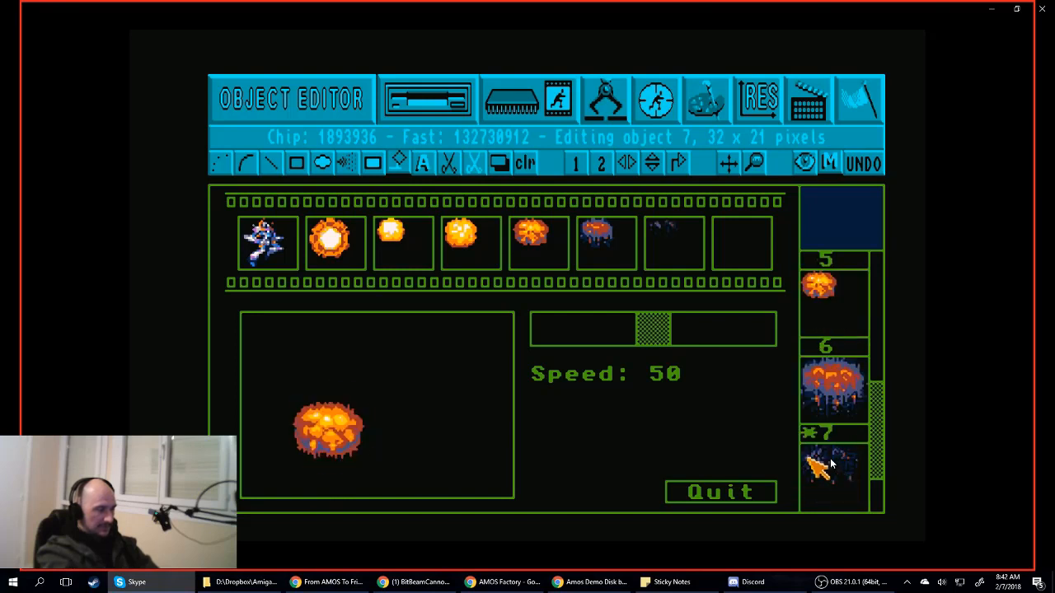
- Set the animation speed to 7 and quit the animation player
click(633, 330)
drag(644, 333, 569, 328)
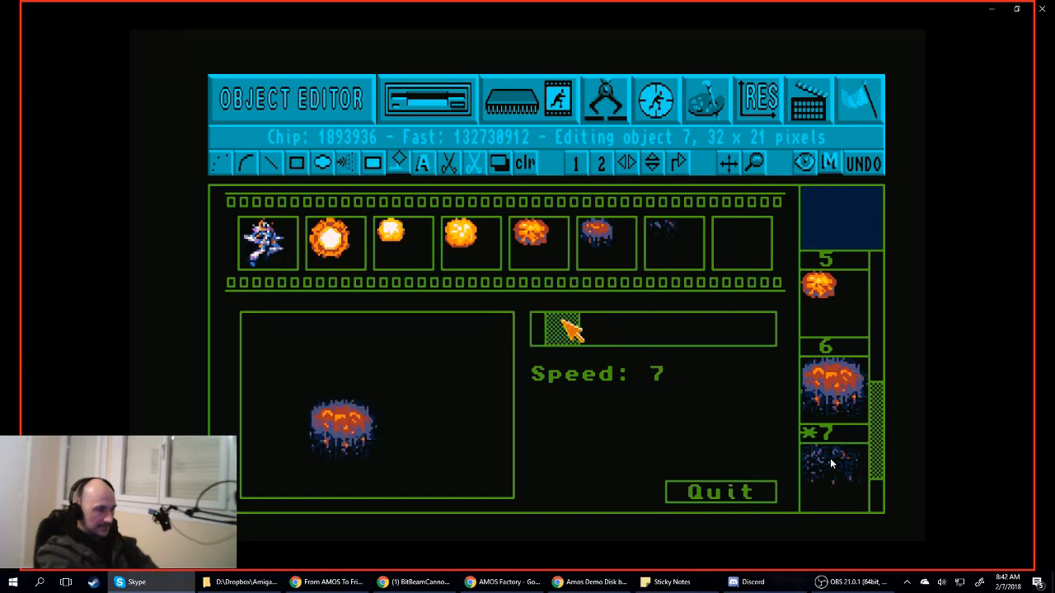
click(716, 494)
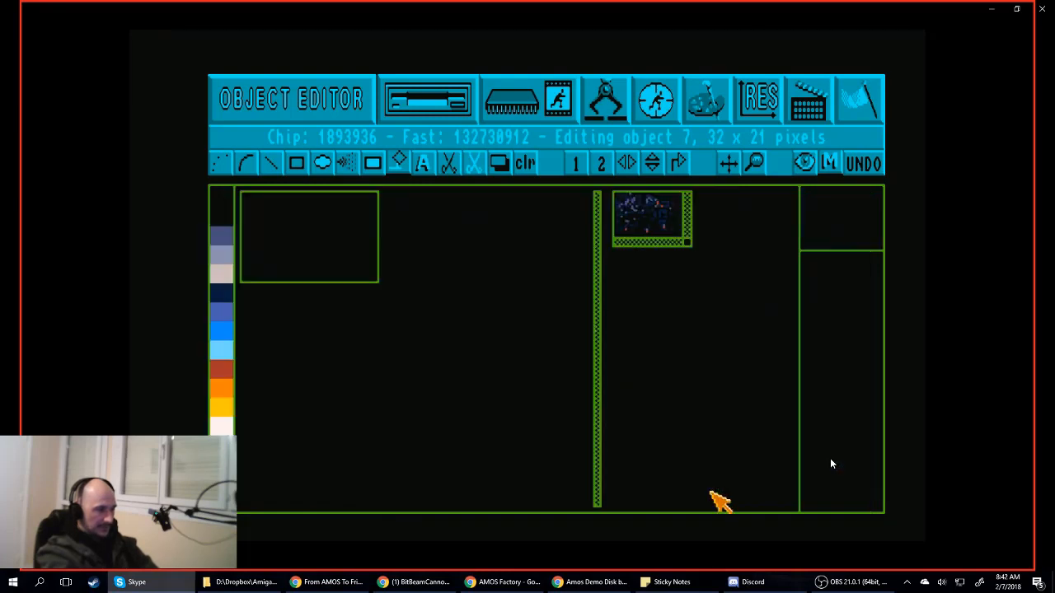
- Mark object 1 in the bank, then set the hot spot of the edited debris object at its centre, 16, 10
drag(881, 423, 882, 305)
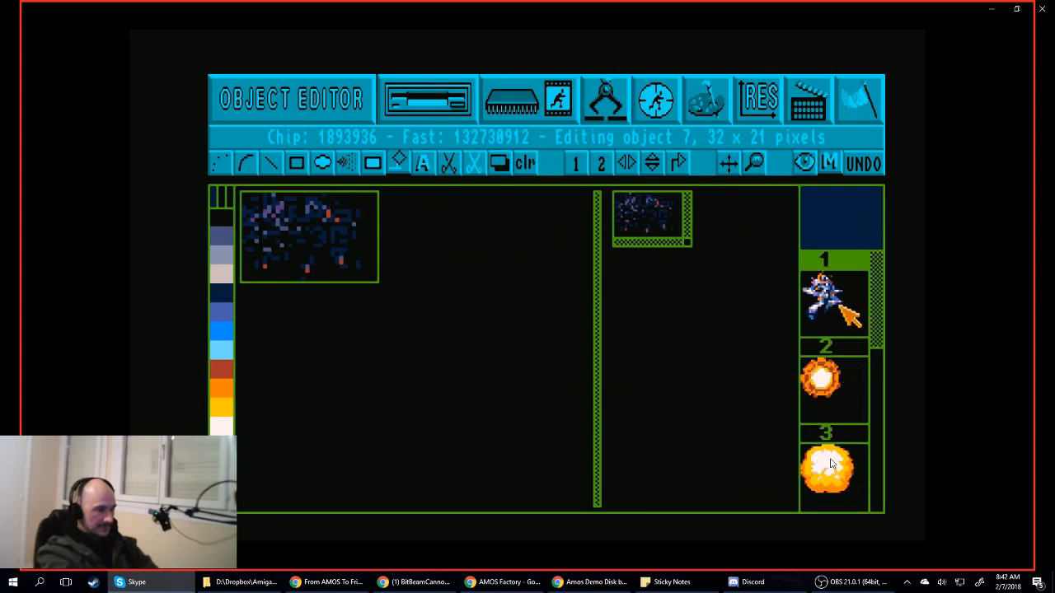
click(657, 97)
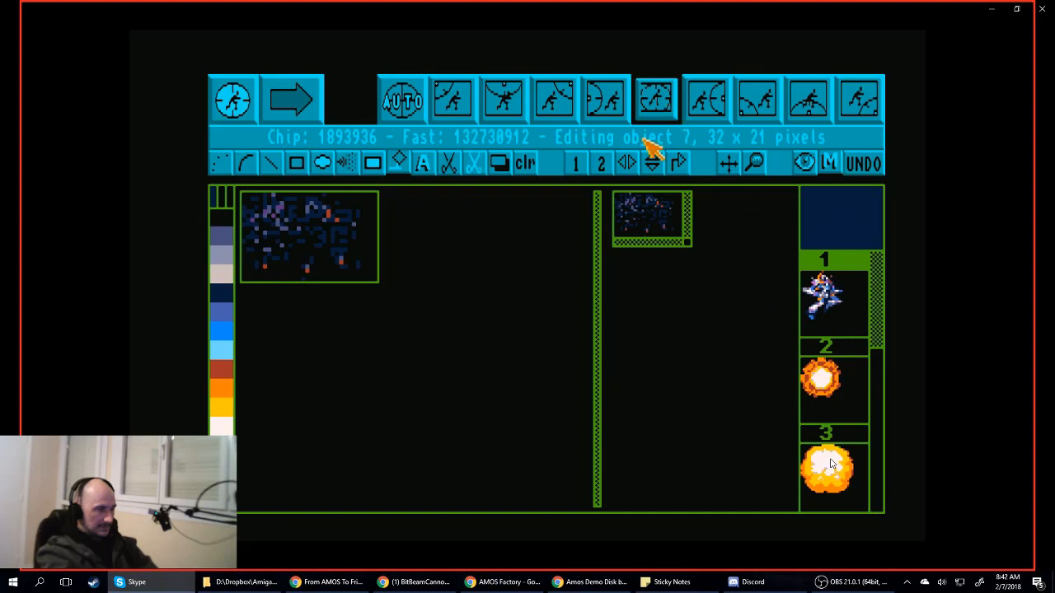
click(402, 101)
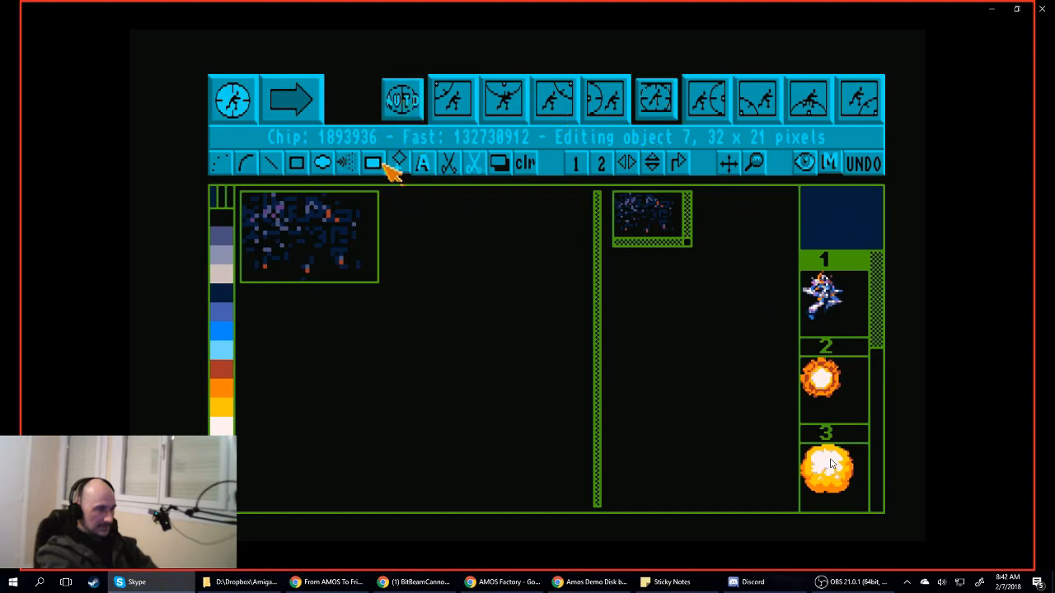
click(396, 163)
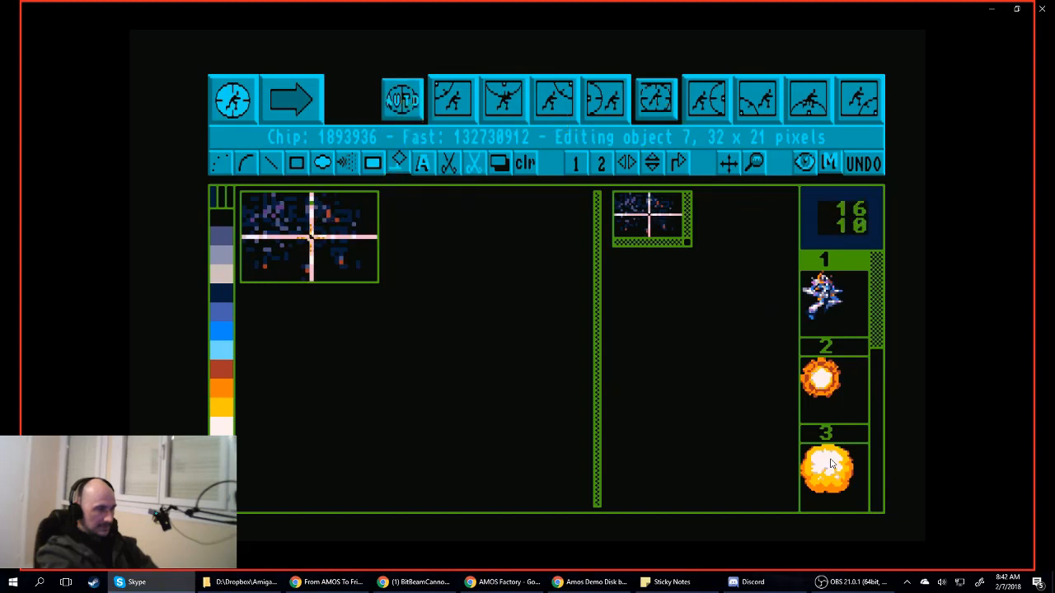
click(311, 238)
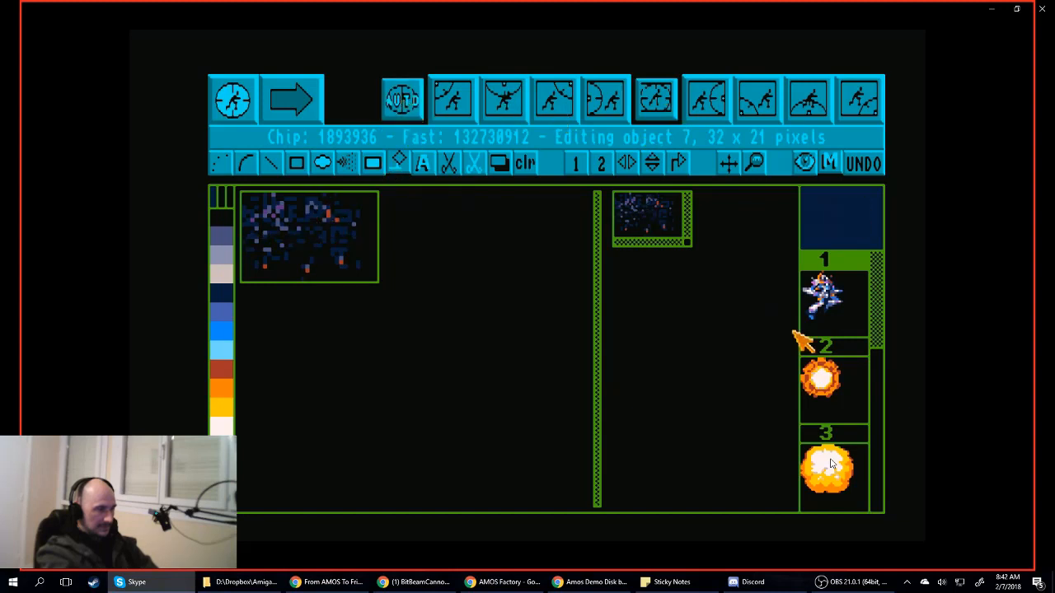
- Leave the hot spot functions and retrieve object 1, the robot, from the bank for editing
click(233, 95)
click(501, 104)
click(430, 99)
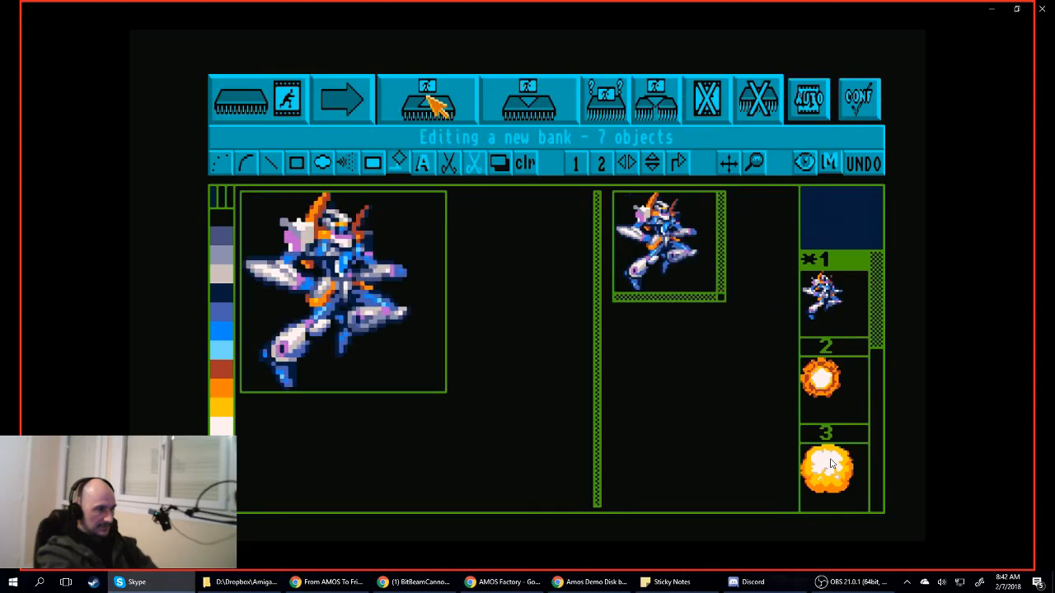
click(279, 106)
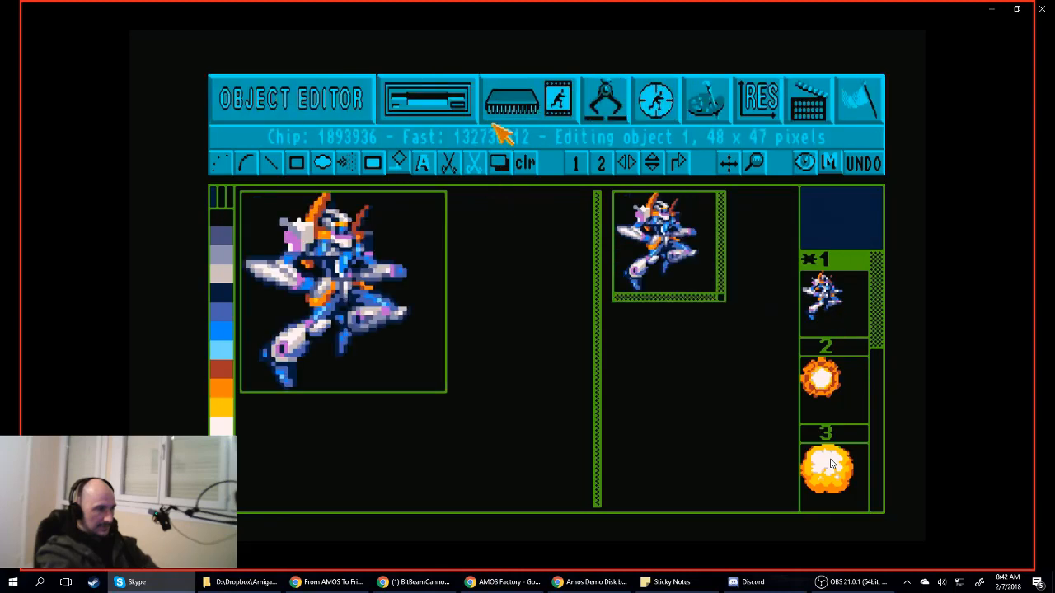
- Set the robot's hot spot at 22, 18 on its body and return to the main functions
click(660, 101)
click(403, 106)
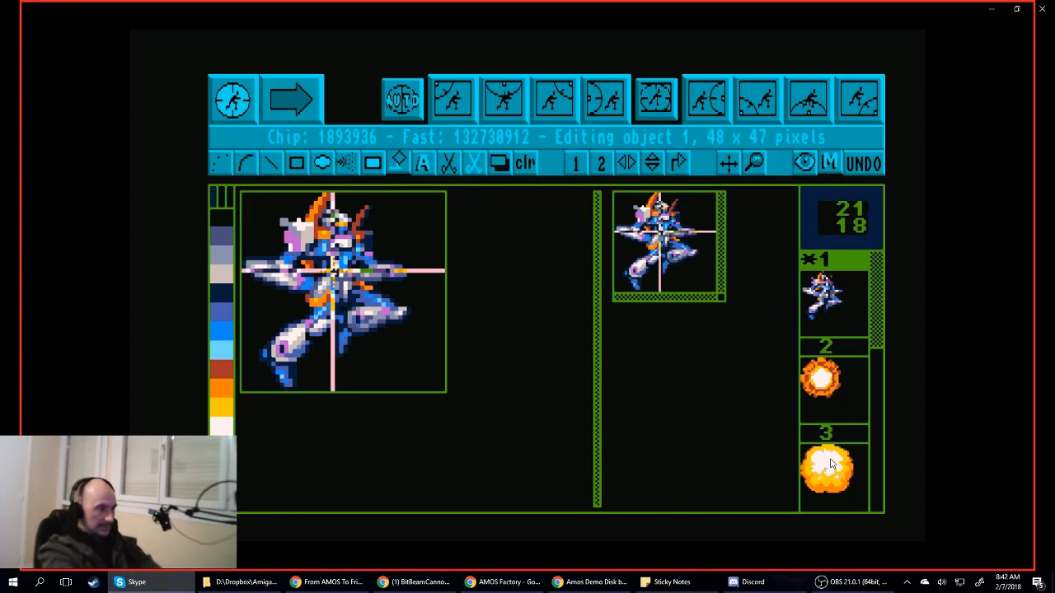
key(Right)
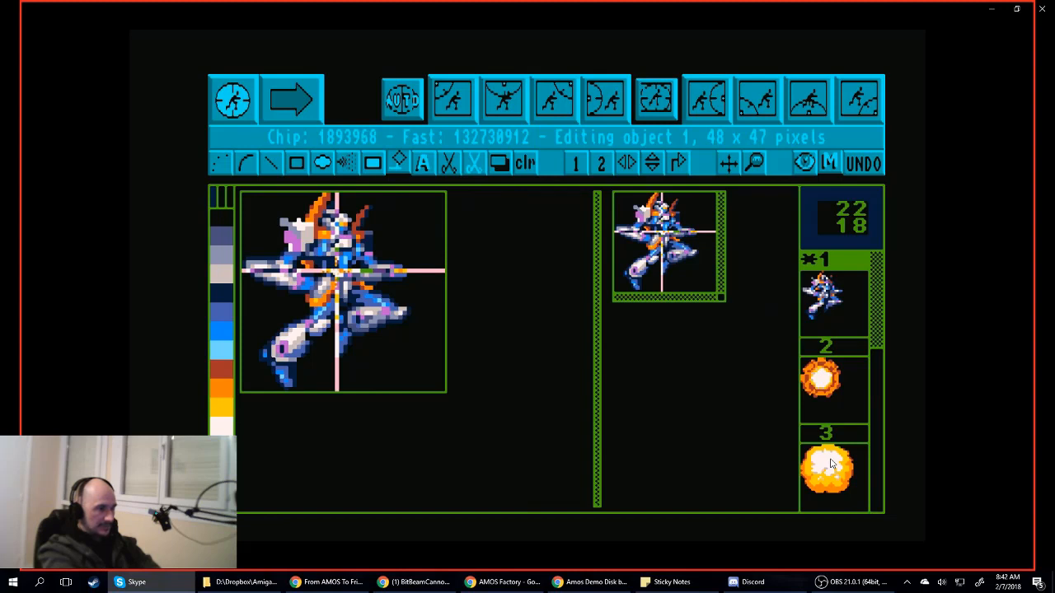
click(238, 89)
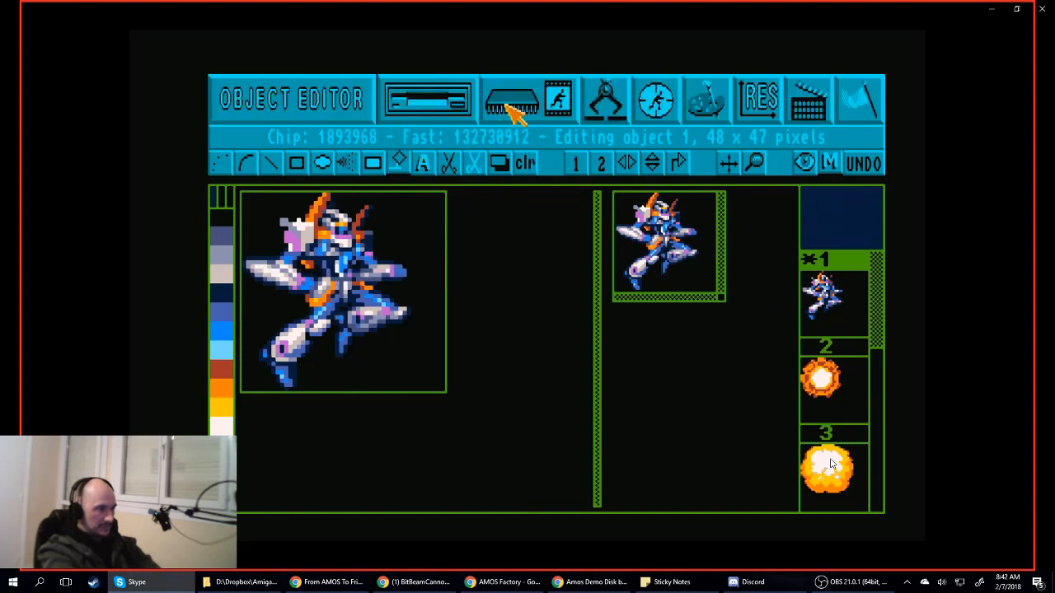
- Retrieve object 2, the round explosion, from the bank and erase the stray pixel beside its lower edge with black
click(501, 105)
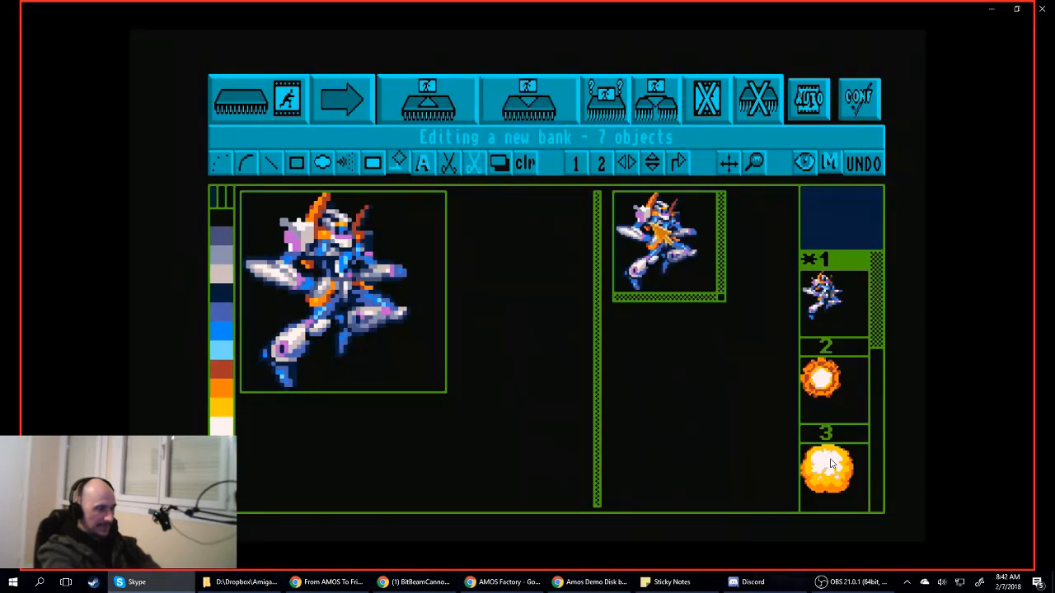
click(838, 386)
click(434, 112)
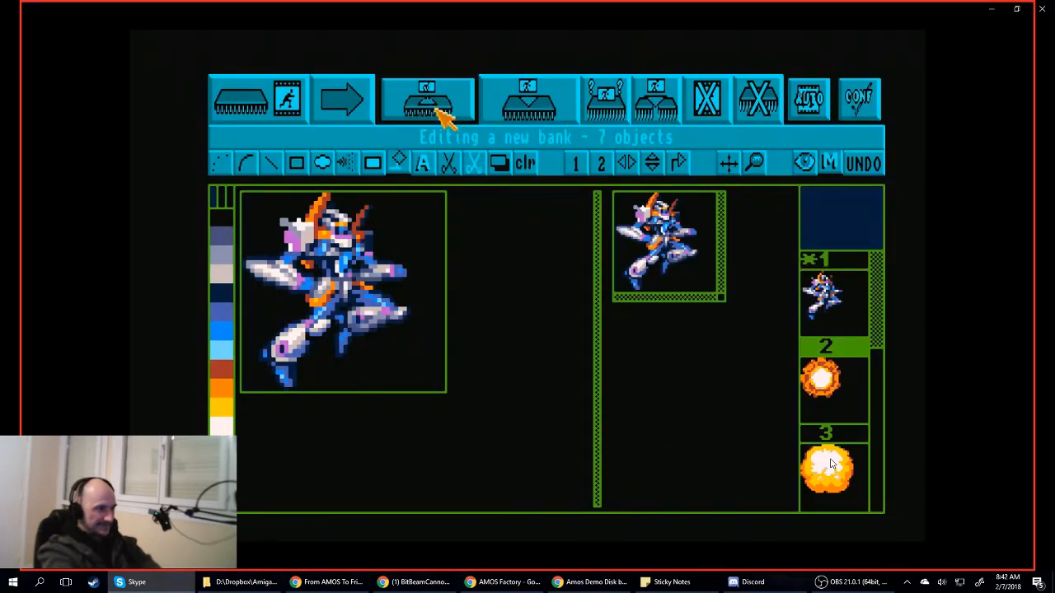
click(244, 106)
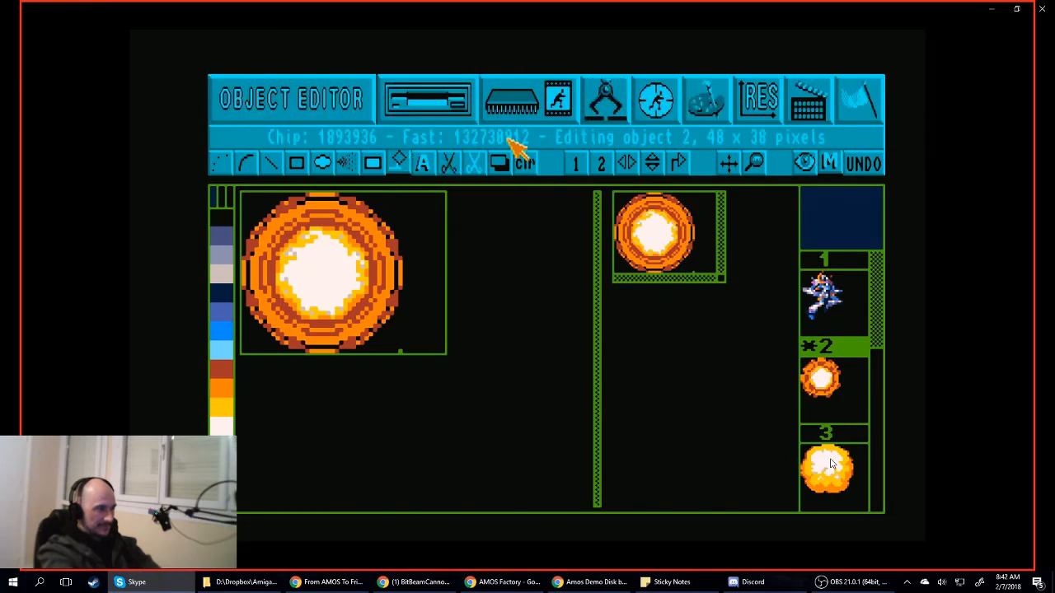
click(340, 108)
click(764, 371)
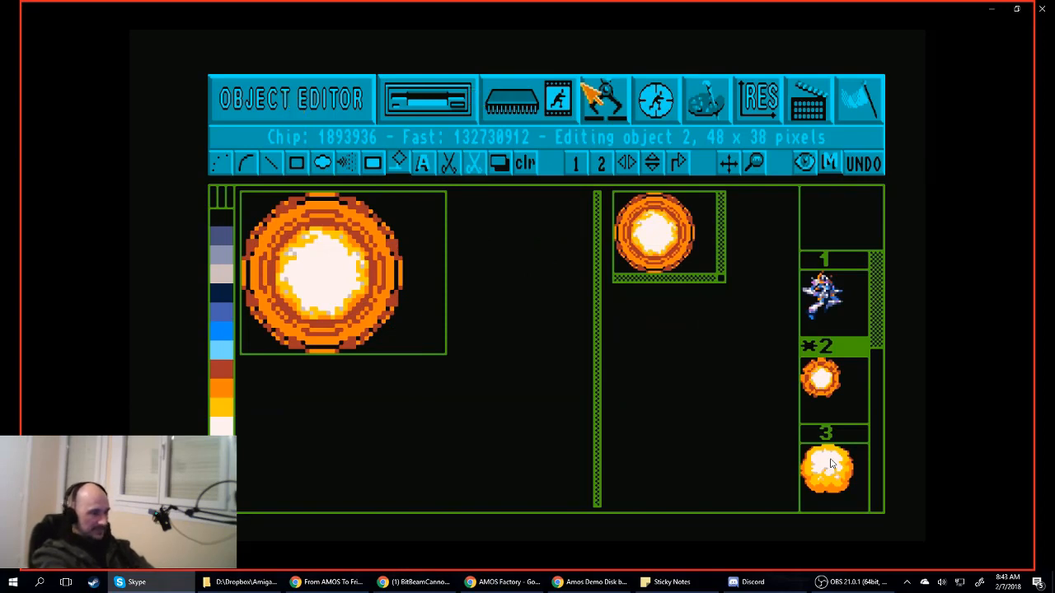
- Set the hot spot of object 2 at the centre of the round explosion and leave the hot spot functions
click(659, 100)
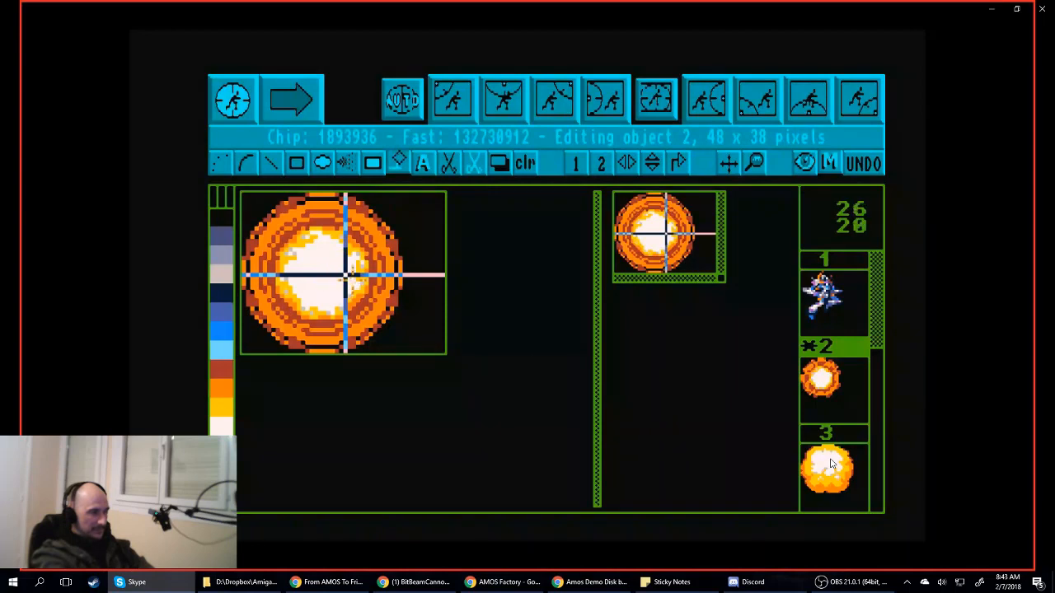
drag(346, 274, 324, 271)
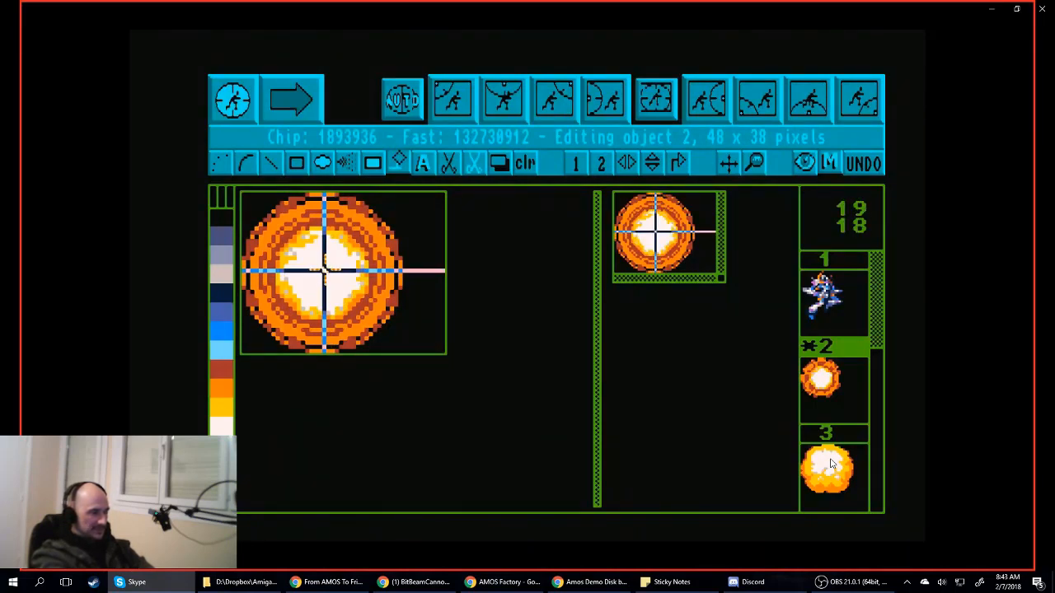
drag(325, 271, 320, 271)
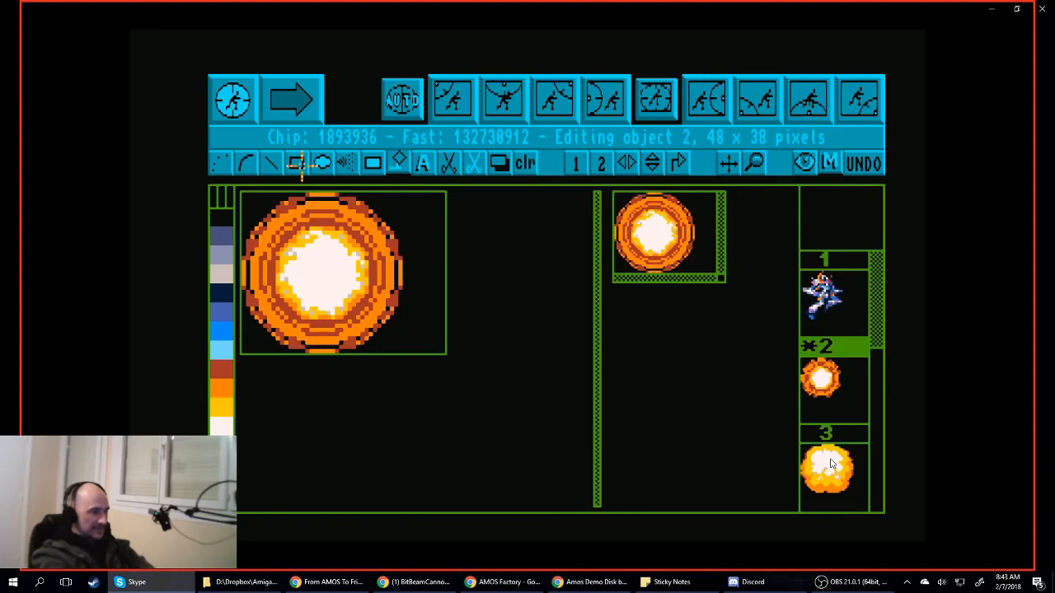
click(239, 95)
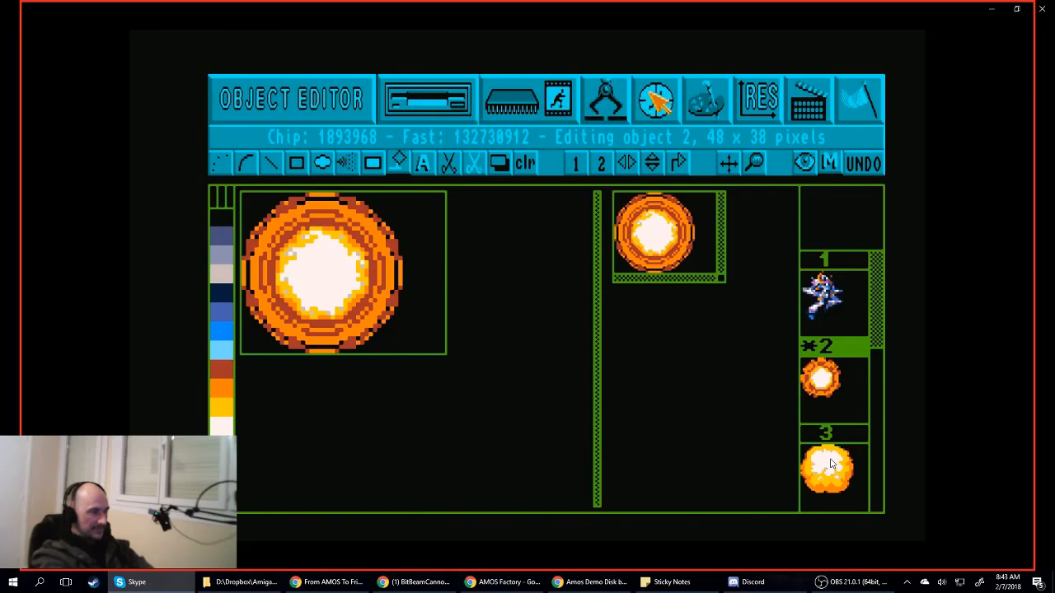
- Retrieve object 3, the bright yellow fireball, from the bank and set its hot spot at its centre, 13, 11
click(547, 98)
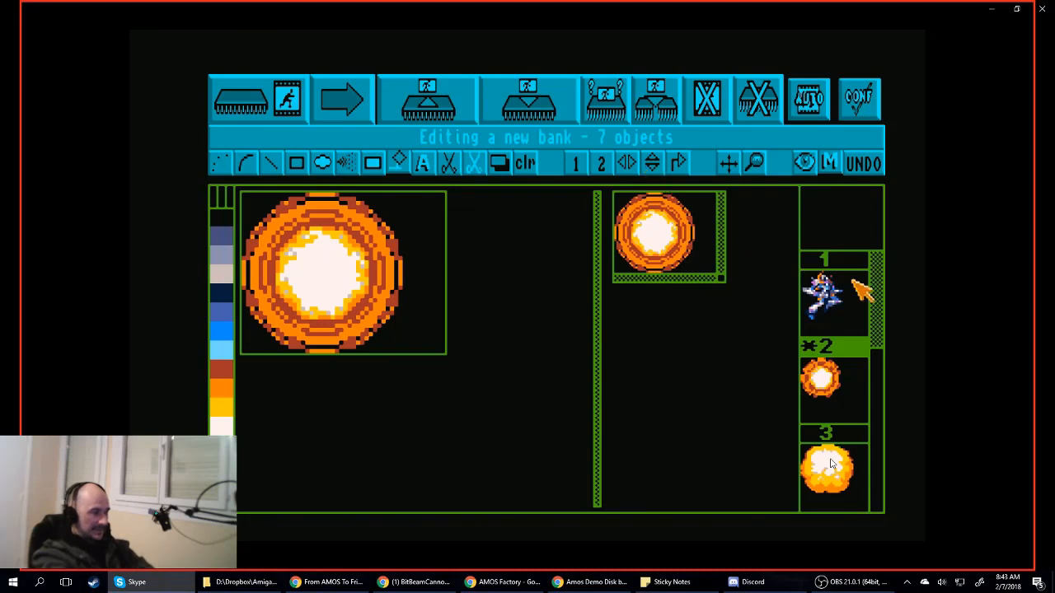
drag(881, 318, 881, 352)
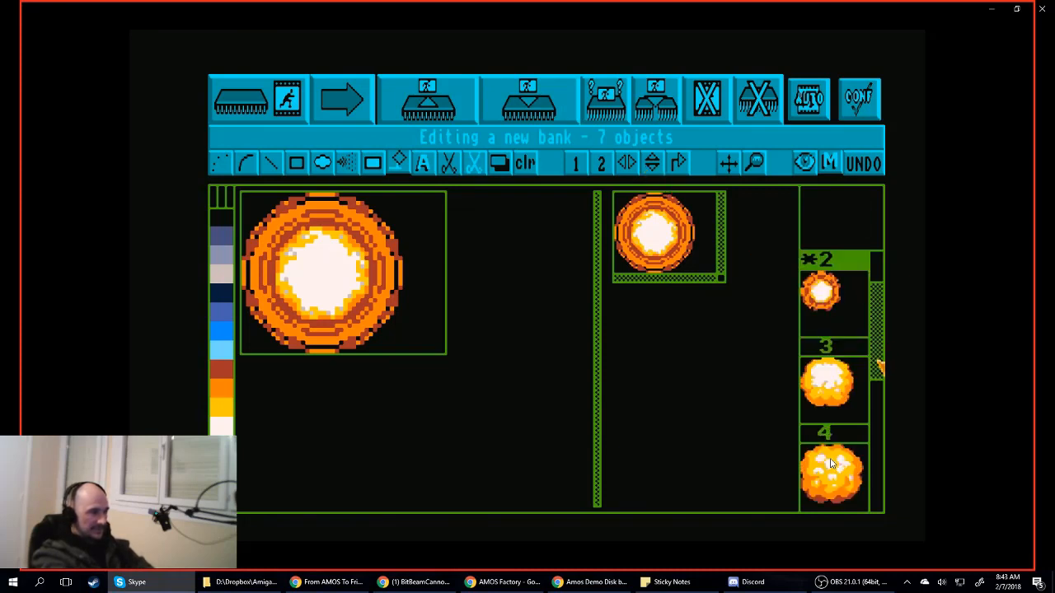
click(828, 387)
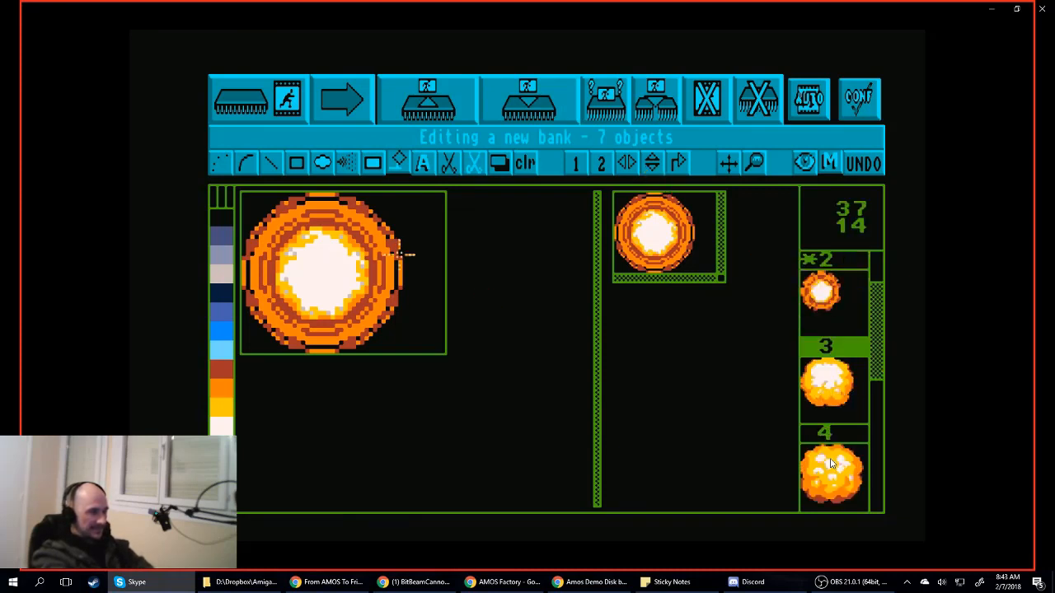
click(424, 106)
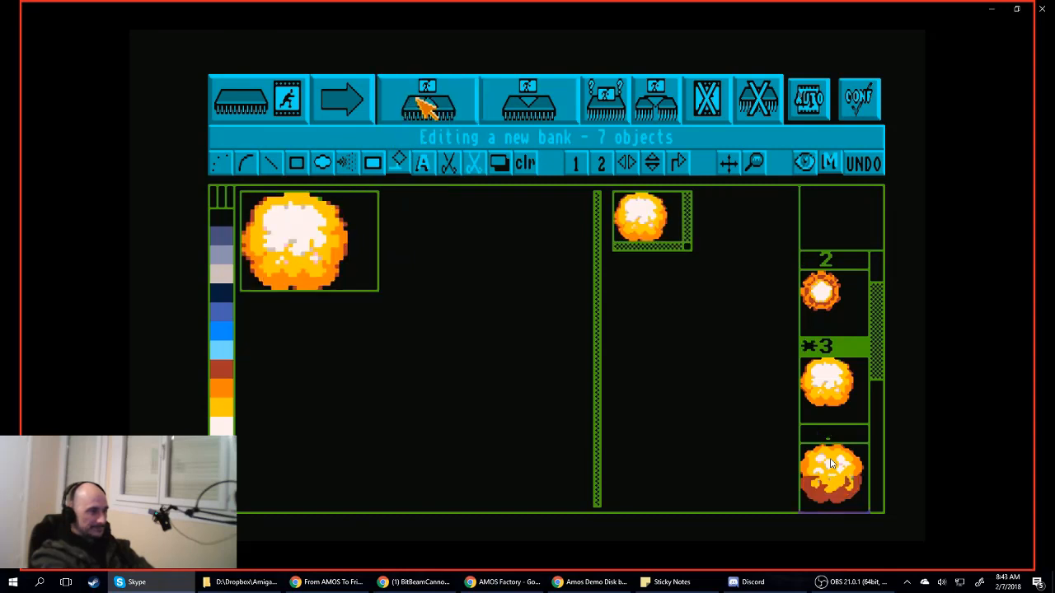
click(297, 112)
click(655, 107)
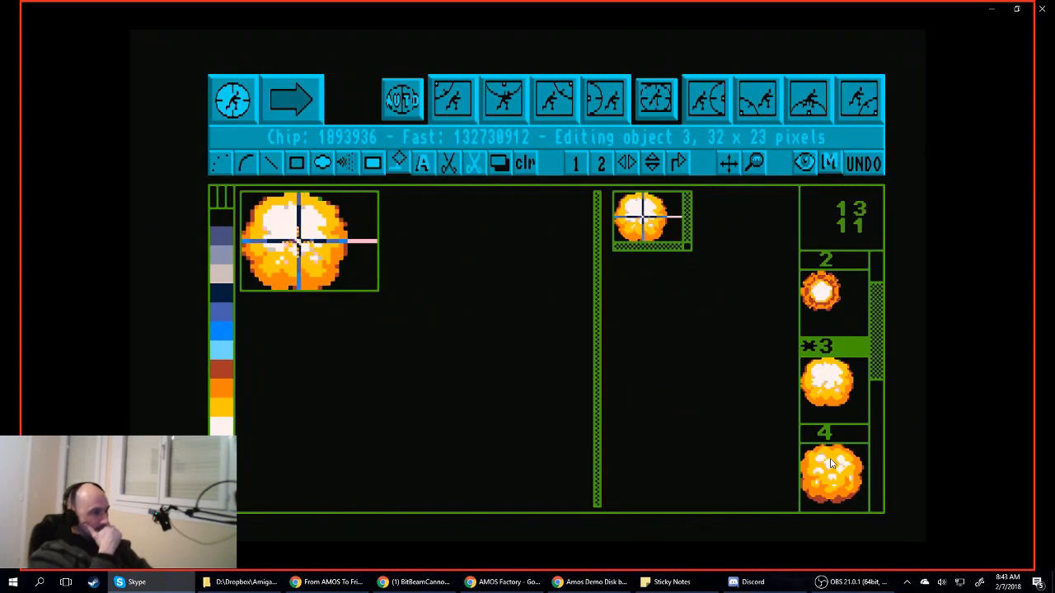
click(232, 99)
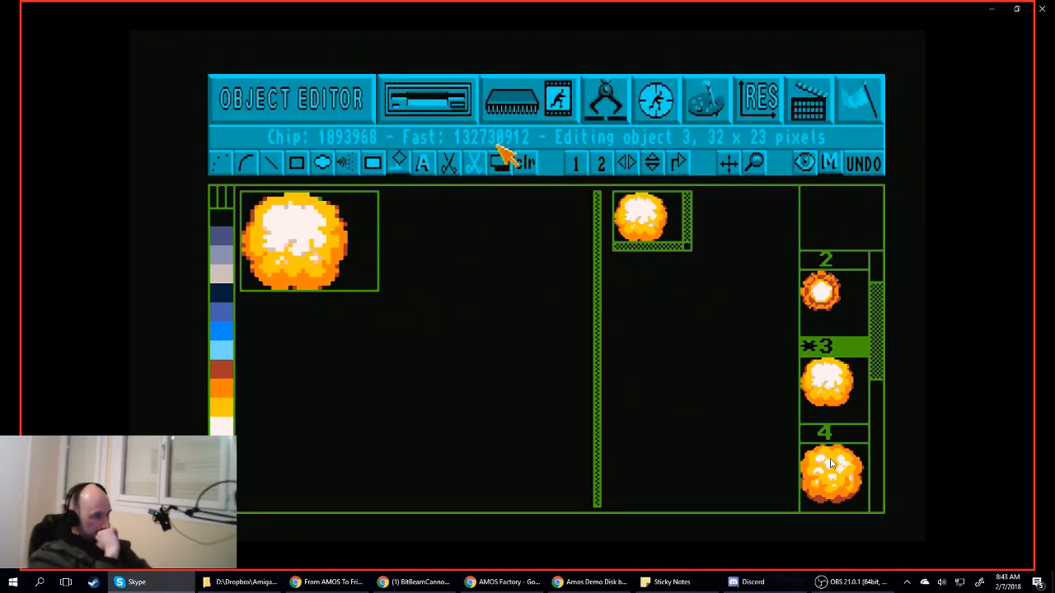
- Retrieve object 4, the large yellow-orange fireball, from the bank and set its hot spot at 14, 13
click(554, 101)
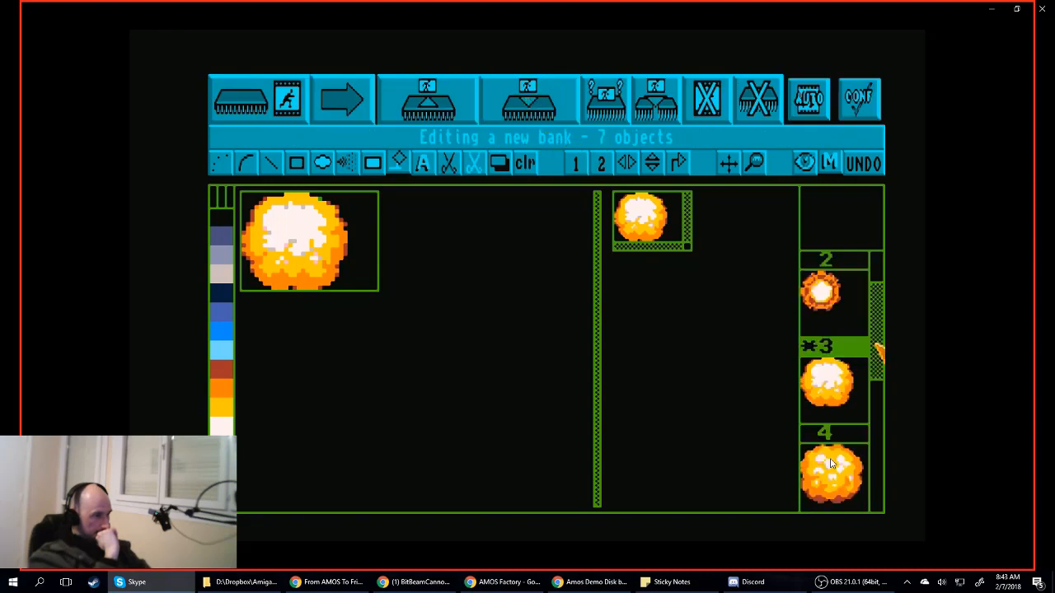
mouse_move(877, 349)
mouse_down()
mouse_move(876, 377)
mouse_move(876, 349)
mouse_move(878, 365)
mouse_up()
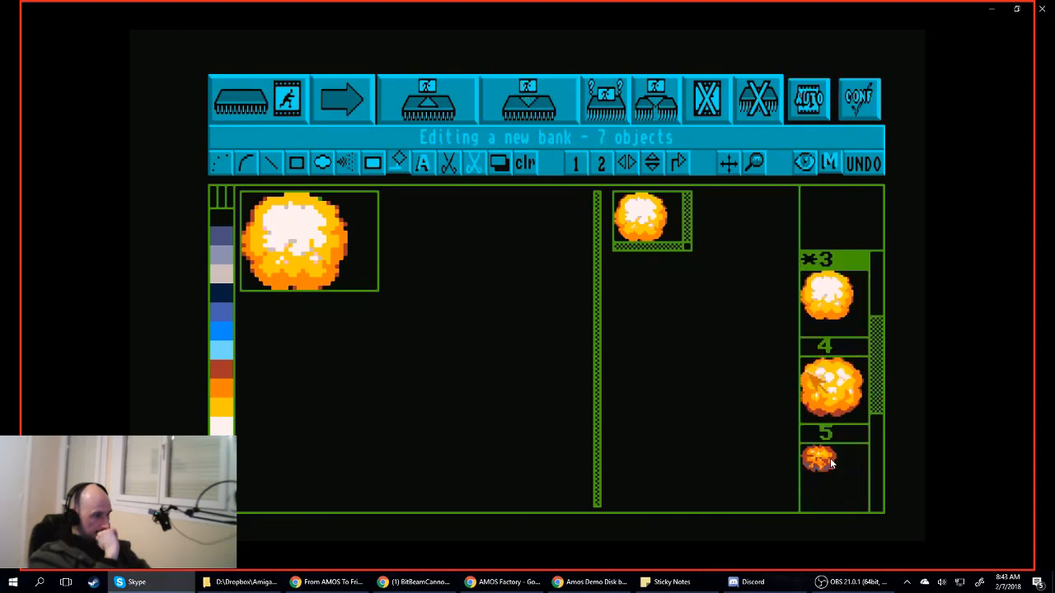
click(814, 381)
click(414, 101)
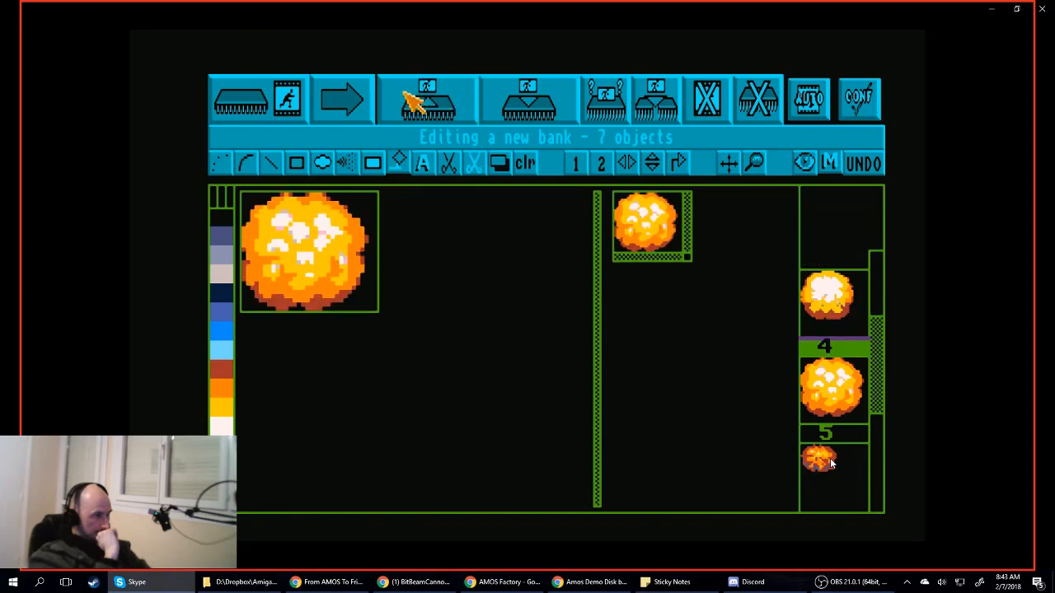
click(285, 114)
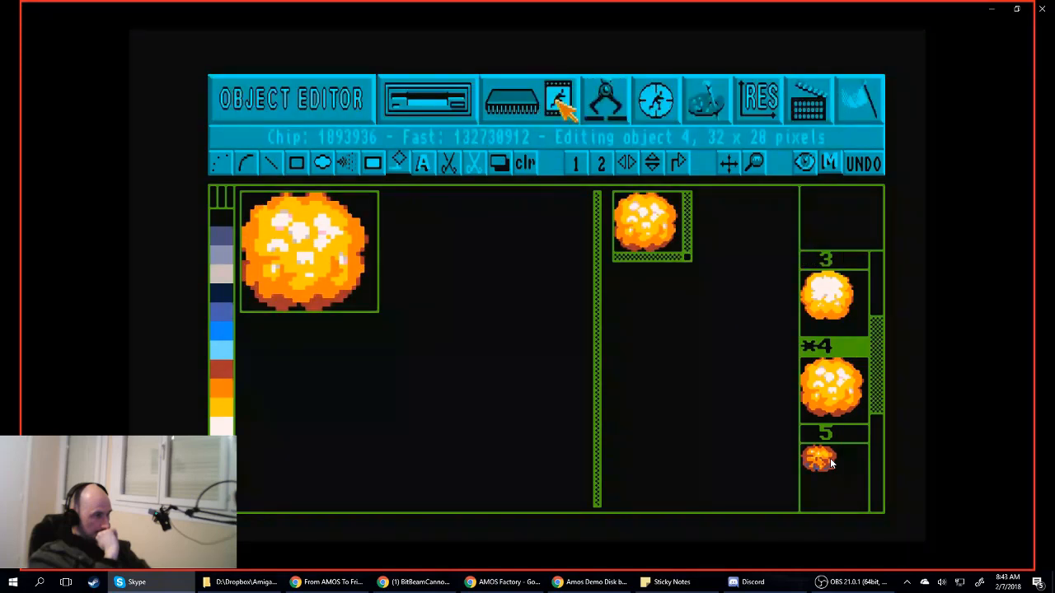
click(658, 103)
click(400, 161)
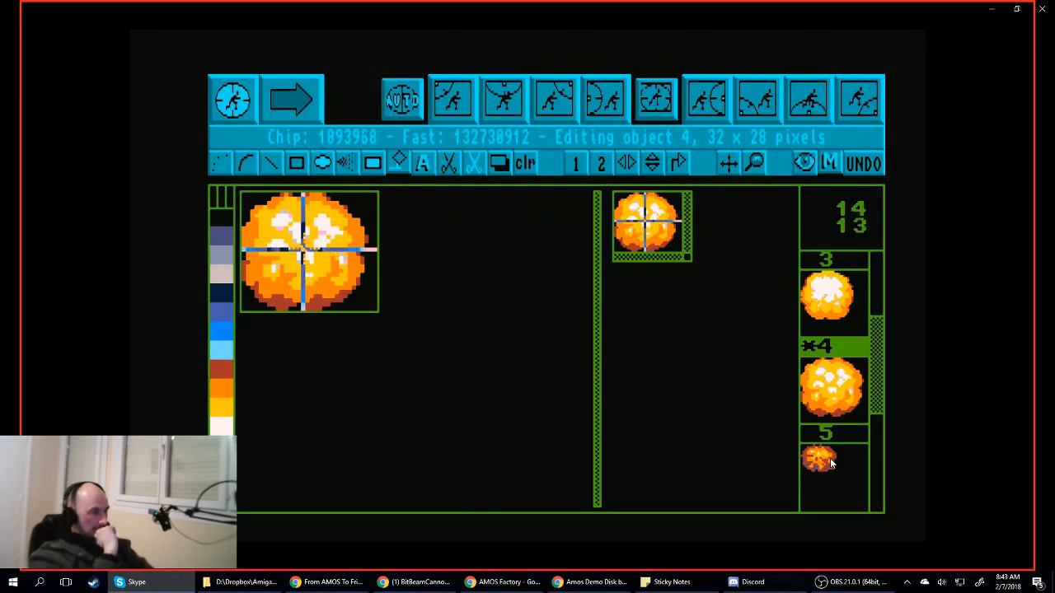
click(233, 99)
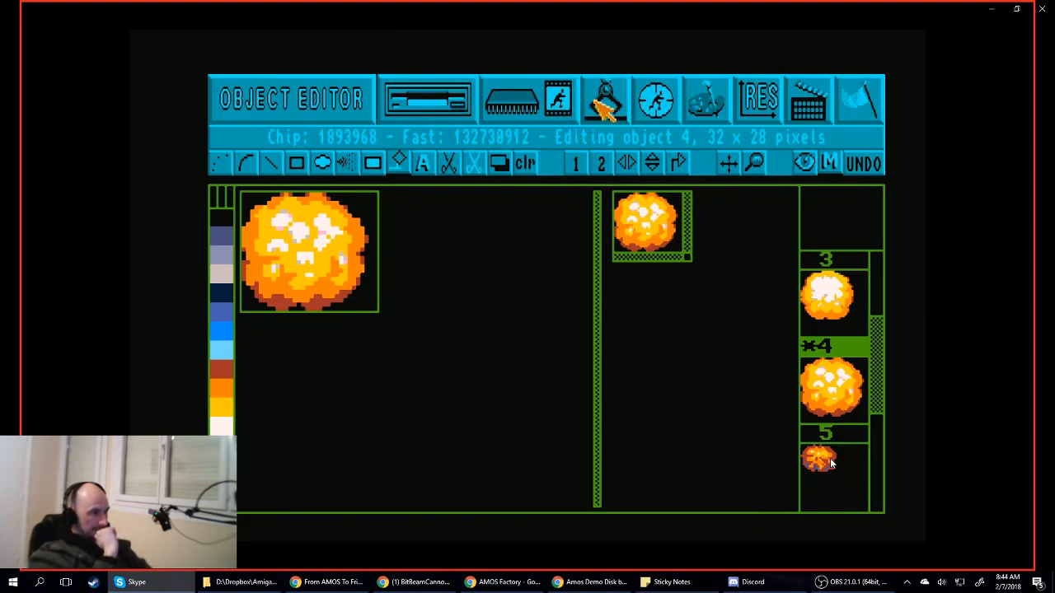
- Retrieve object 5, the orange-brown explosion, from the bank and set its hot spot at the centre
click(544, 103)
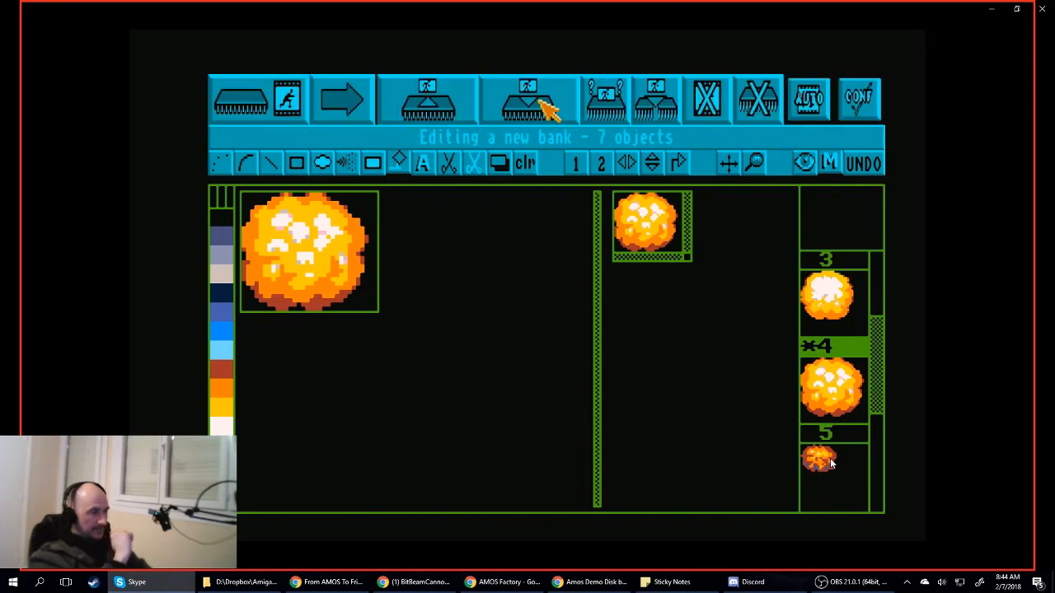
click(835, 476)
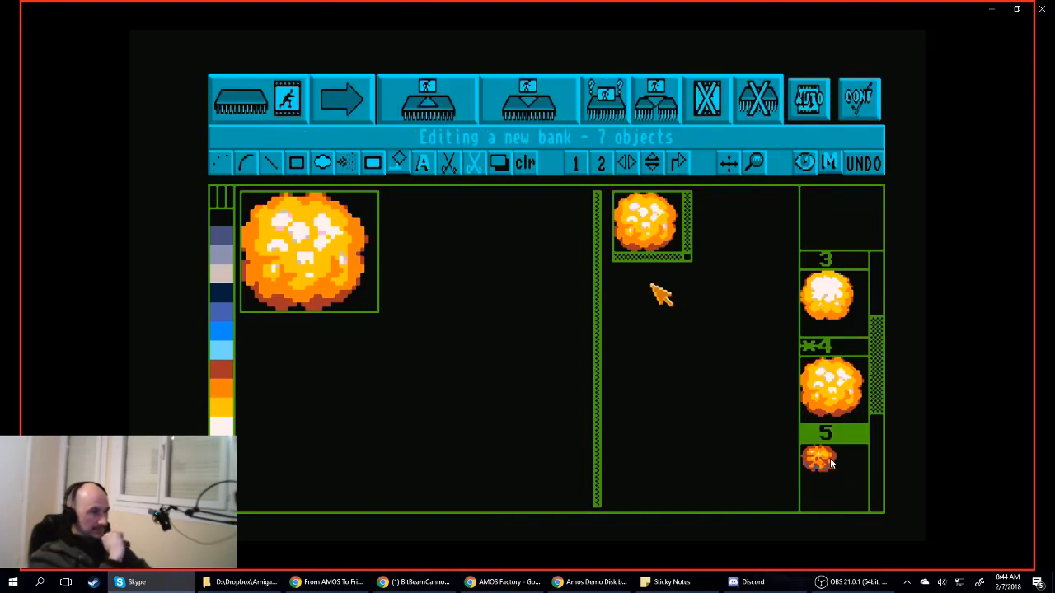
click(443, 110)
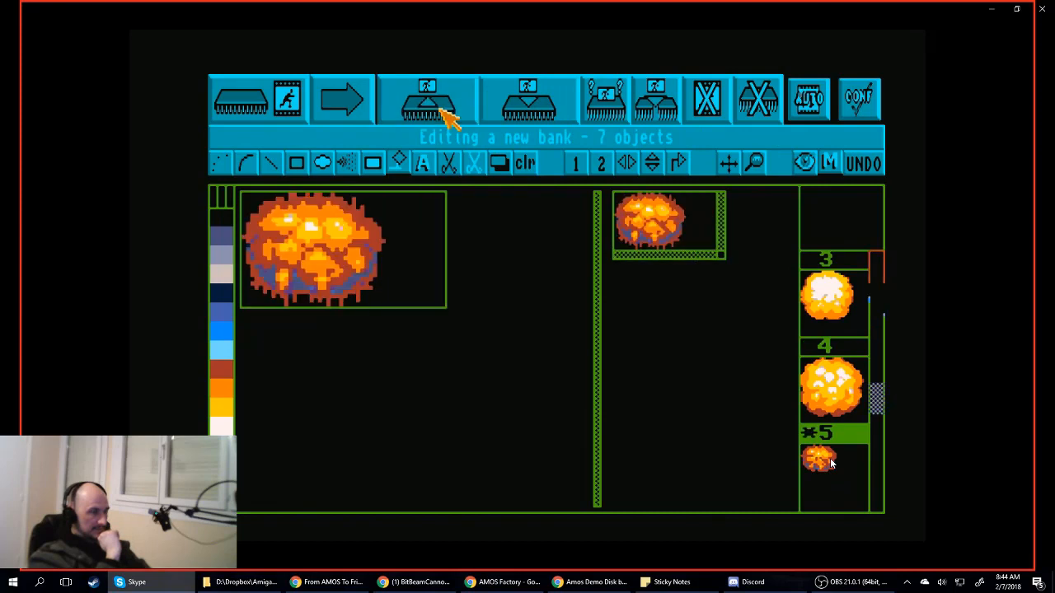
click(263, 97)
click(659, 106)
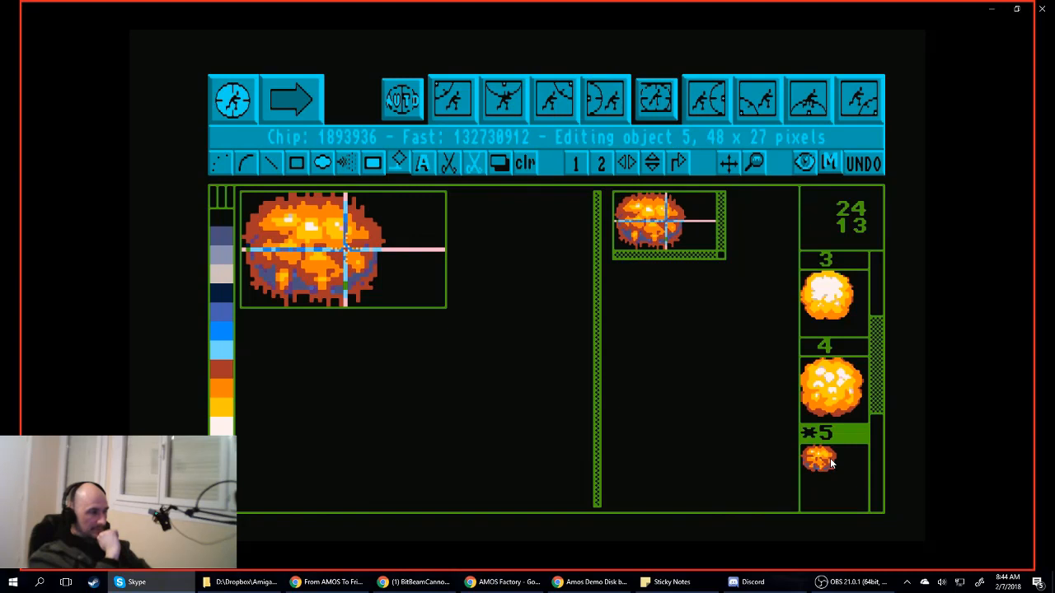
click(233, 99)
- Retrieve object 6, the dark red and blue explosion, from the bank and set its hot spot at 15, 9
click(513, 105)
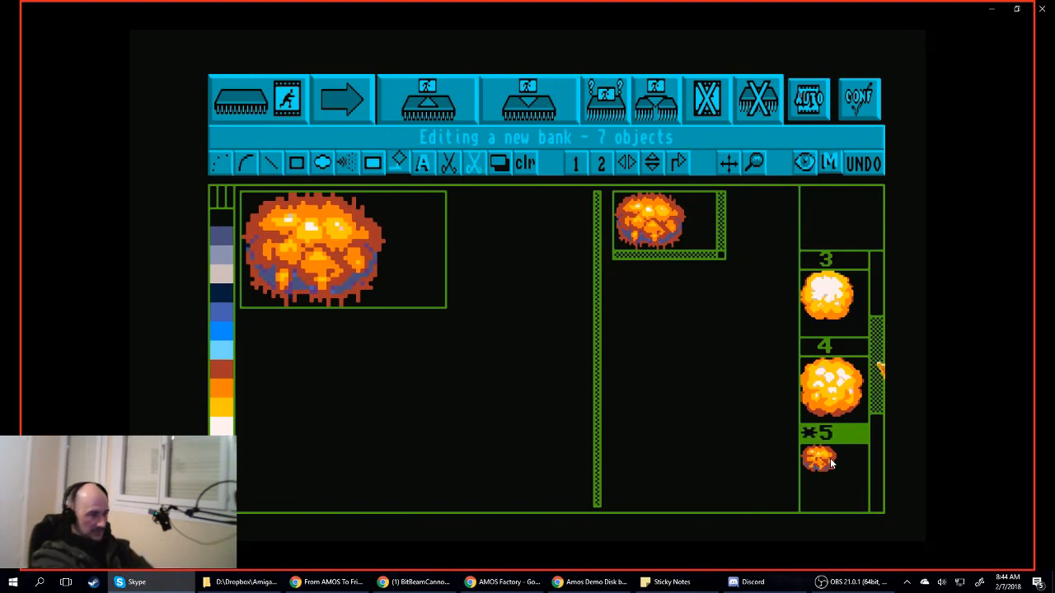
drag(875, 365, 873, 403)
click(836, 467)
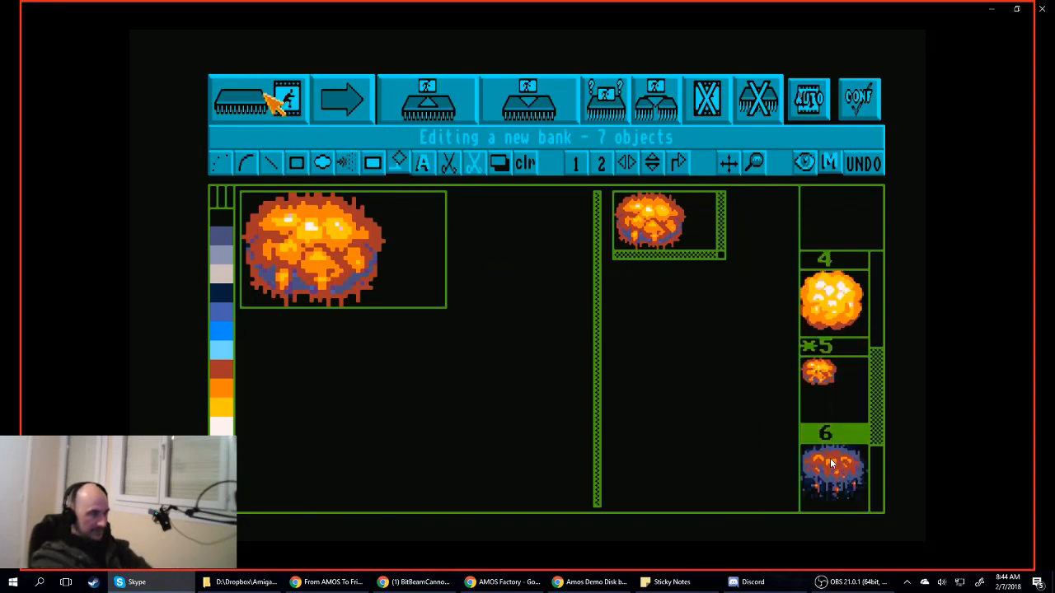
click(451, 113)
click(276, 99)
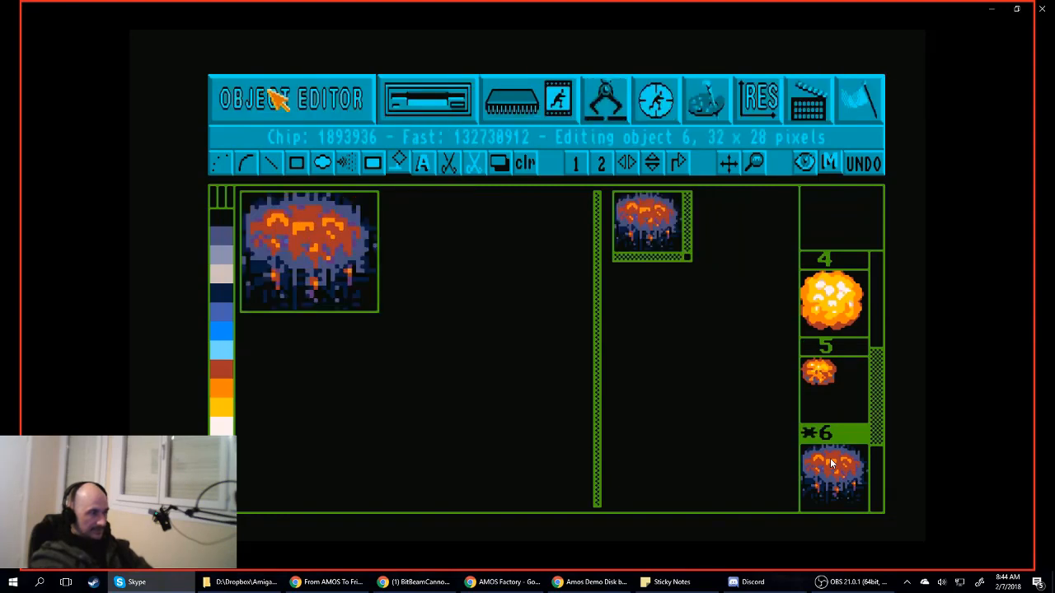
click(647, 103)
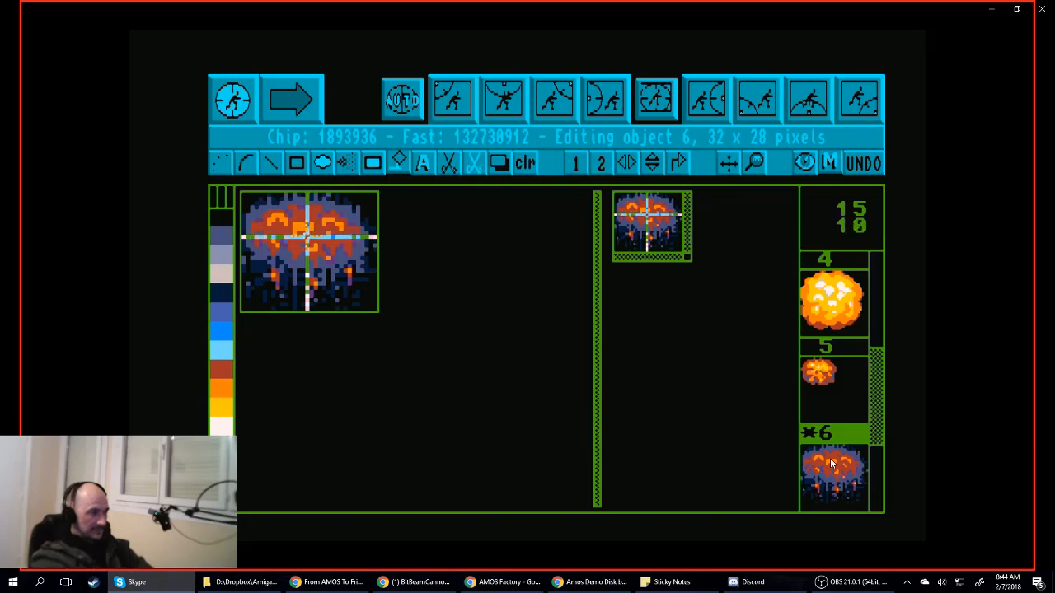
key(Right)
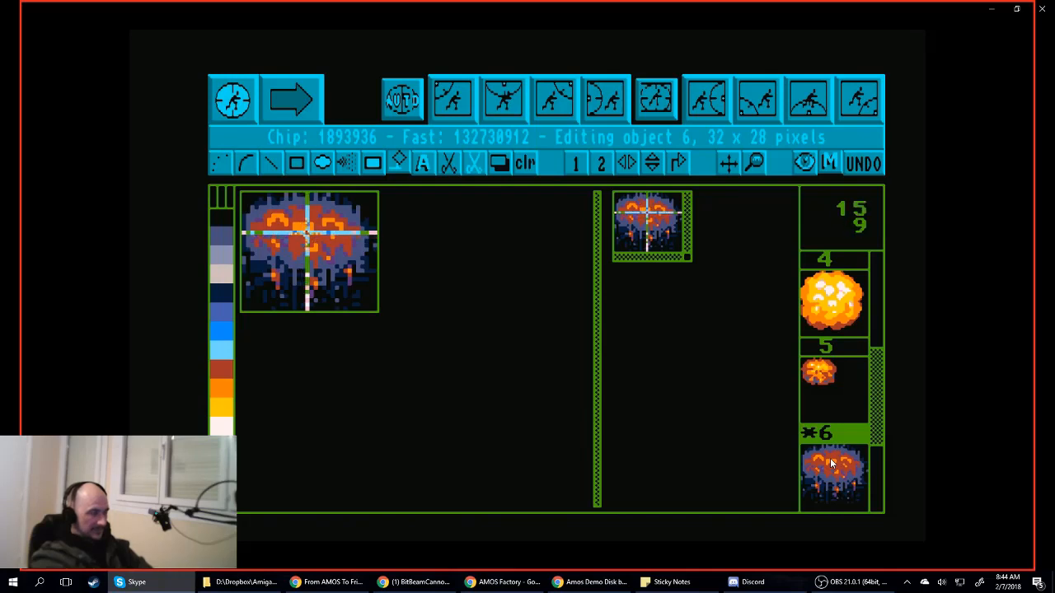
click(234, 99)
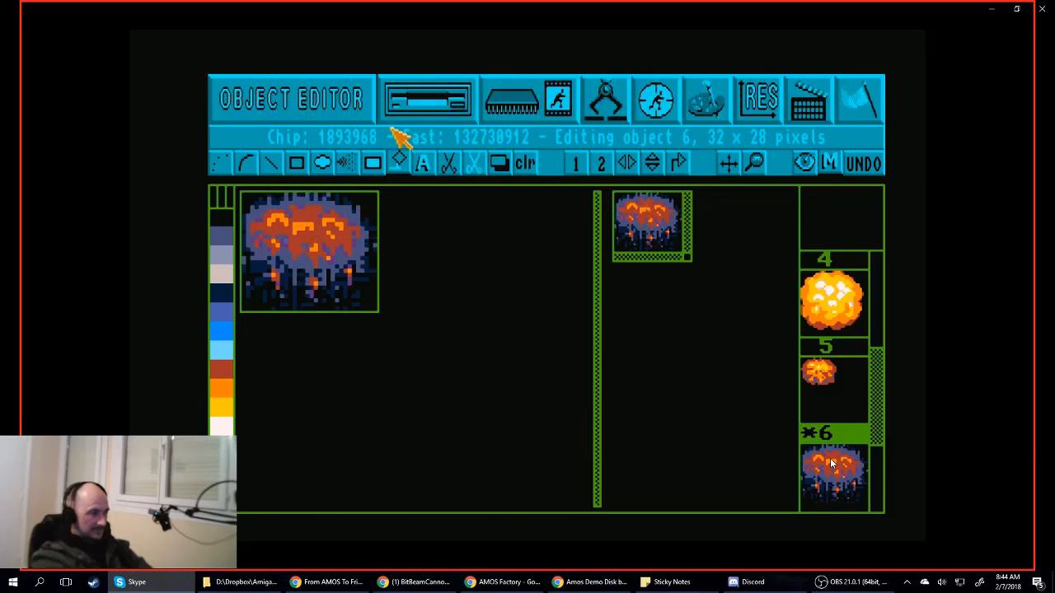
- Retrieve object 7, the faint scattered sparks, from the bank and set its hot spot at 15, 9
click(544, 114)
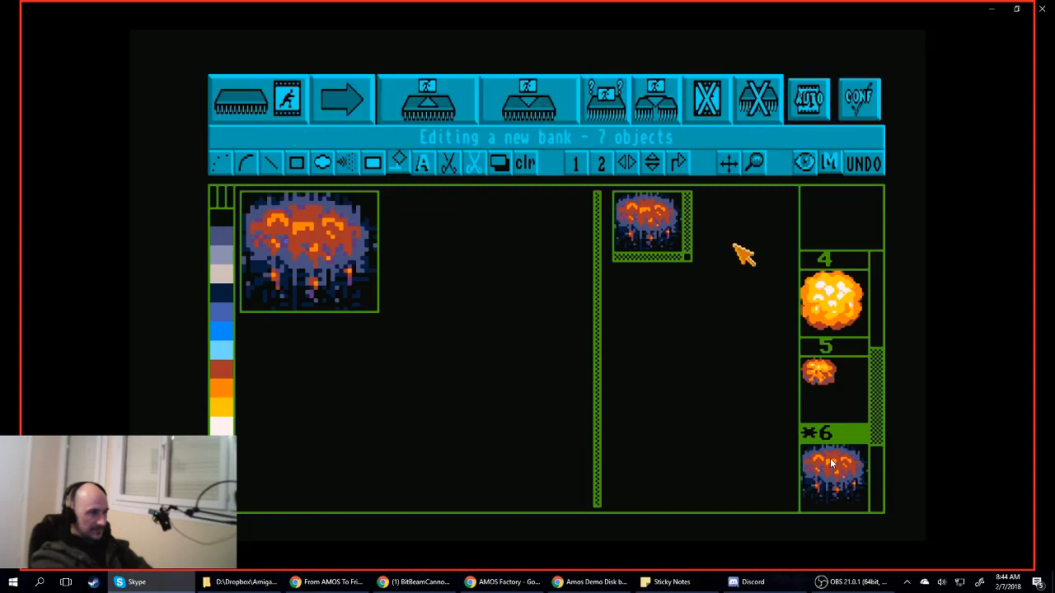
drag(875, 353, 854, 445)
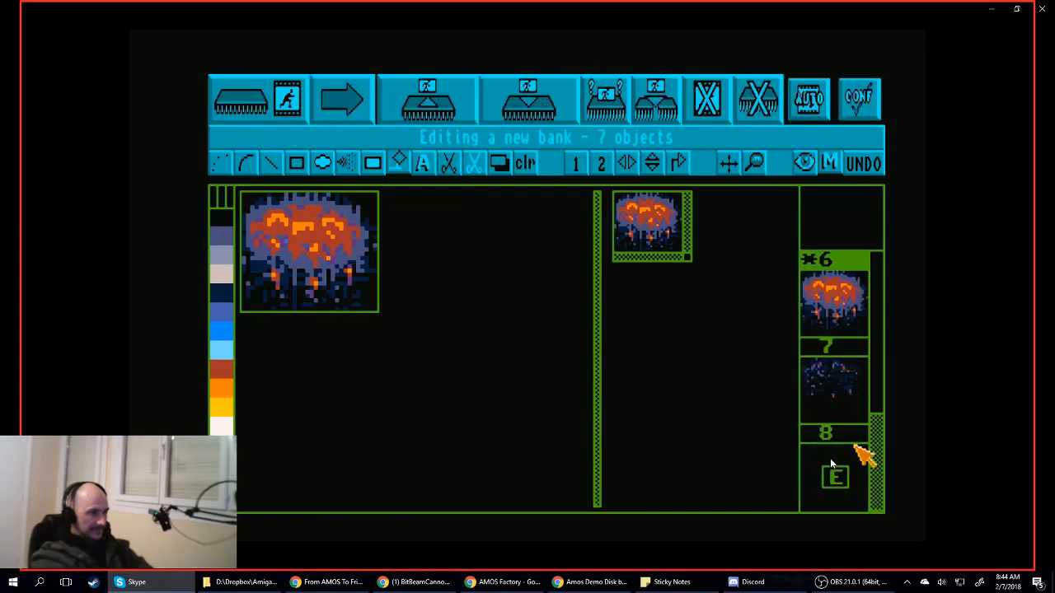
click(844, 397)
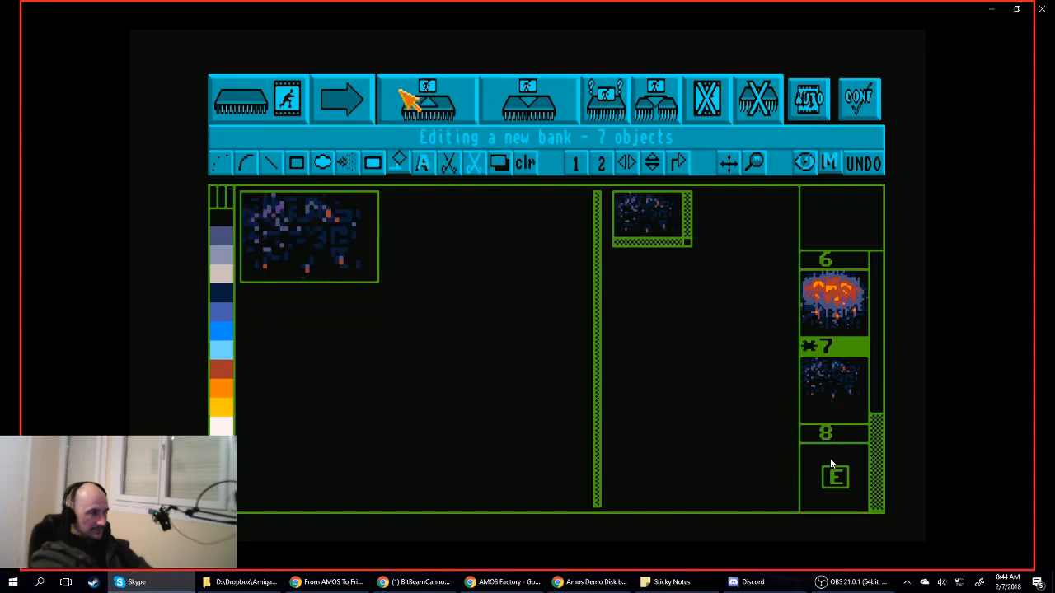
click(260, 99)
click(256, 97)
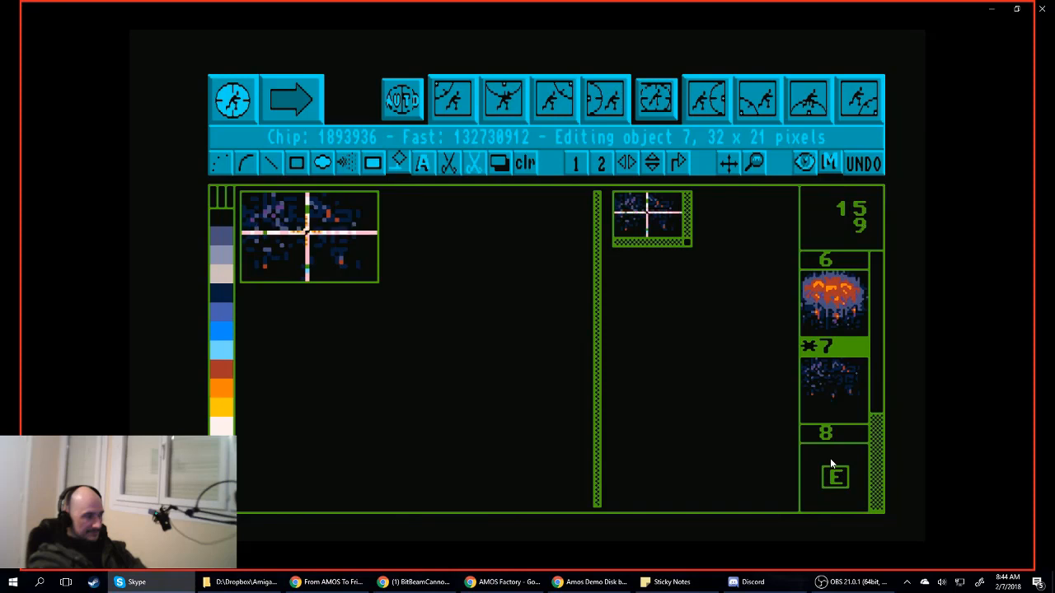
click(244, 107)
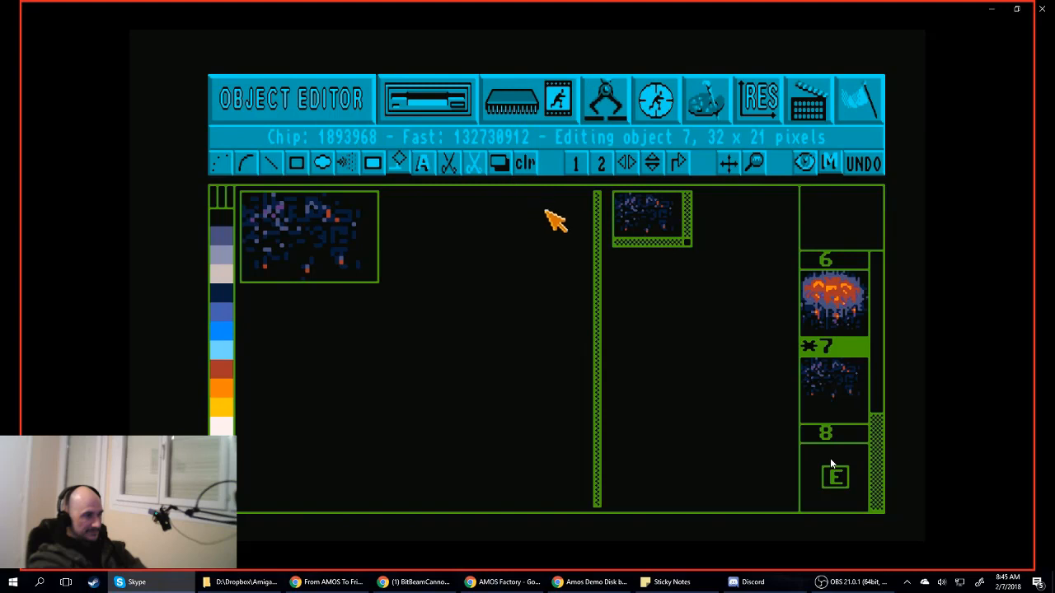
- Preview the robot and explosion frames as an animation at speed 4 and leave the preview
click(547, 104)
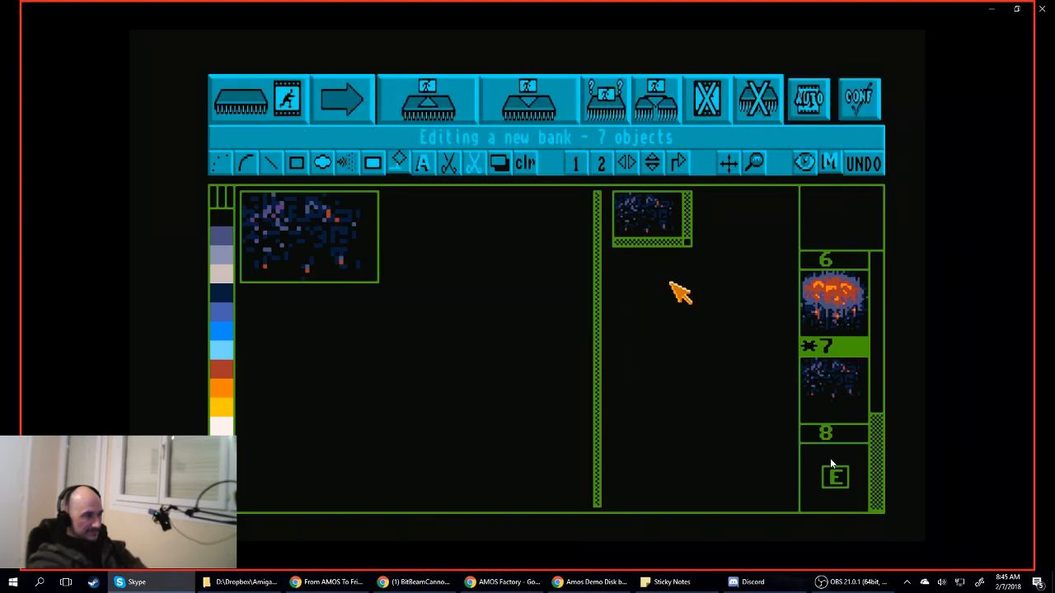
click(229, 103)
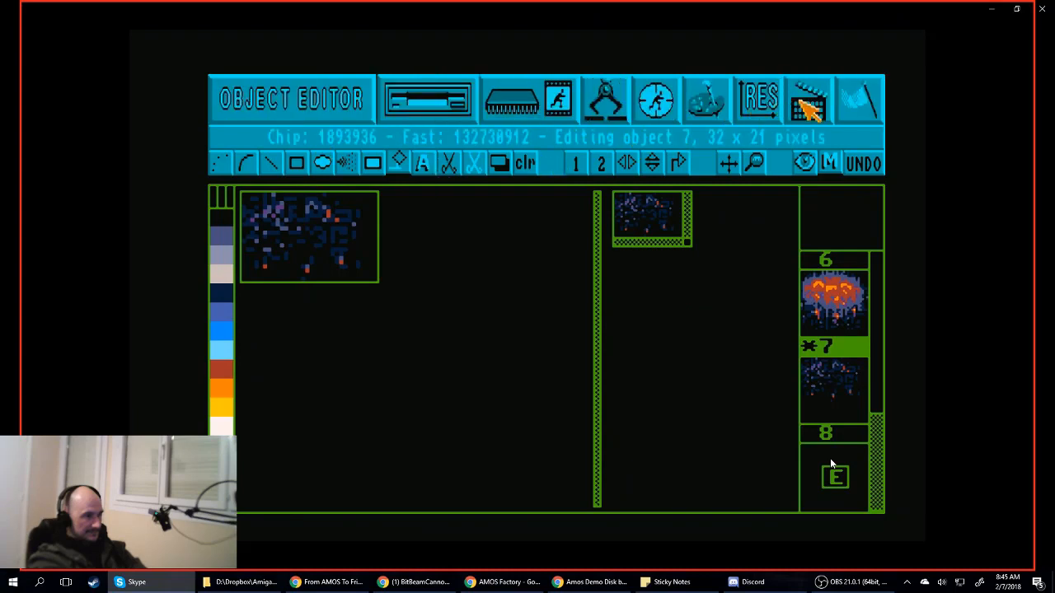
click(807, 105)
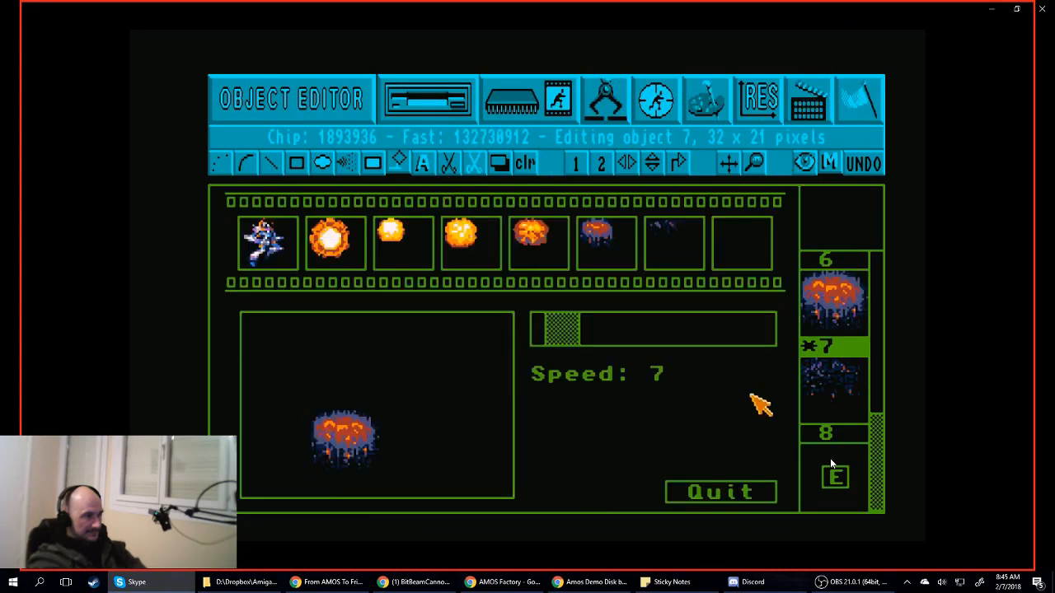
click(556, 324)
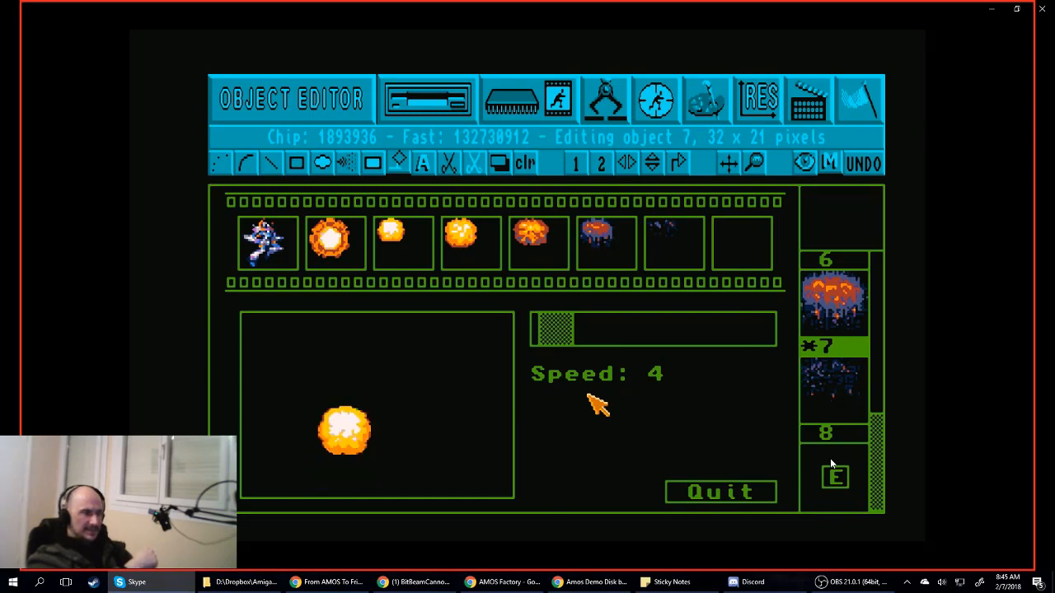
click(725, 493)
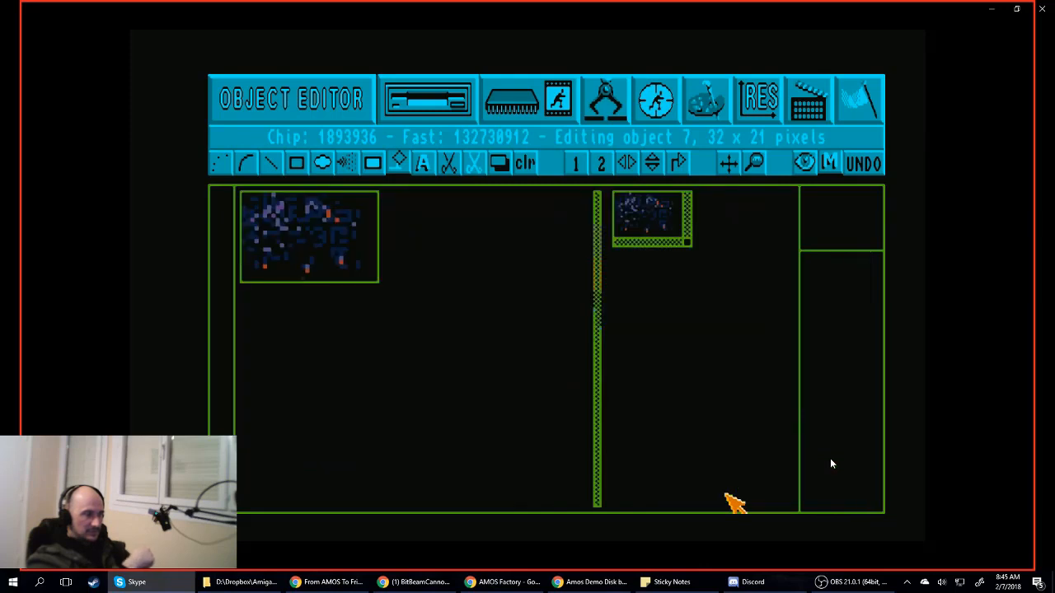
- View the Object Editor's version and credits information and return to editing
click(322, 97)
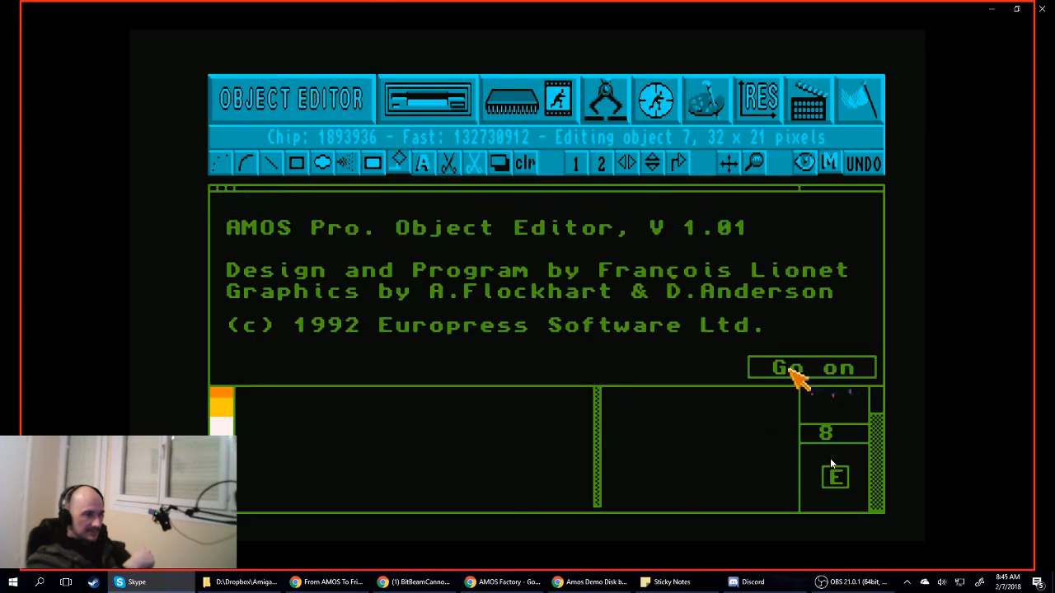
click(787, 367)
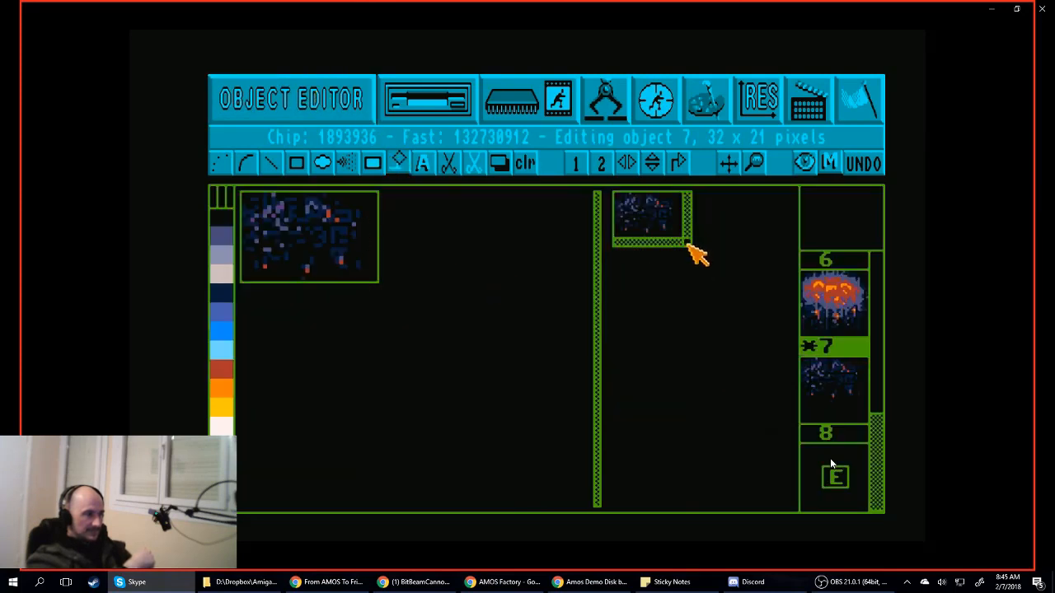
- Enlarge object 7 to 32 x 35 pixels, reduce it back to 32 x 21 pixels, and leave the hot spot functions
drag(690, 245, 688, 273)
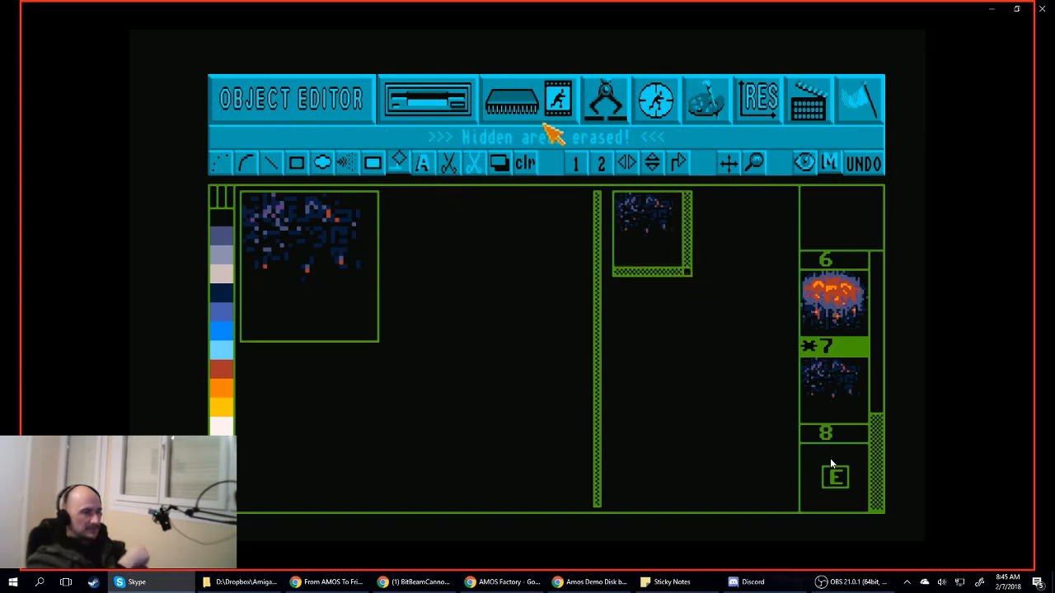
click(658, 97)
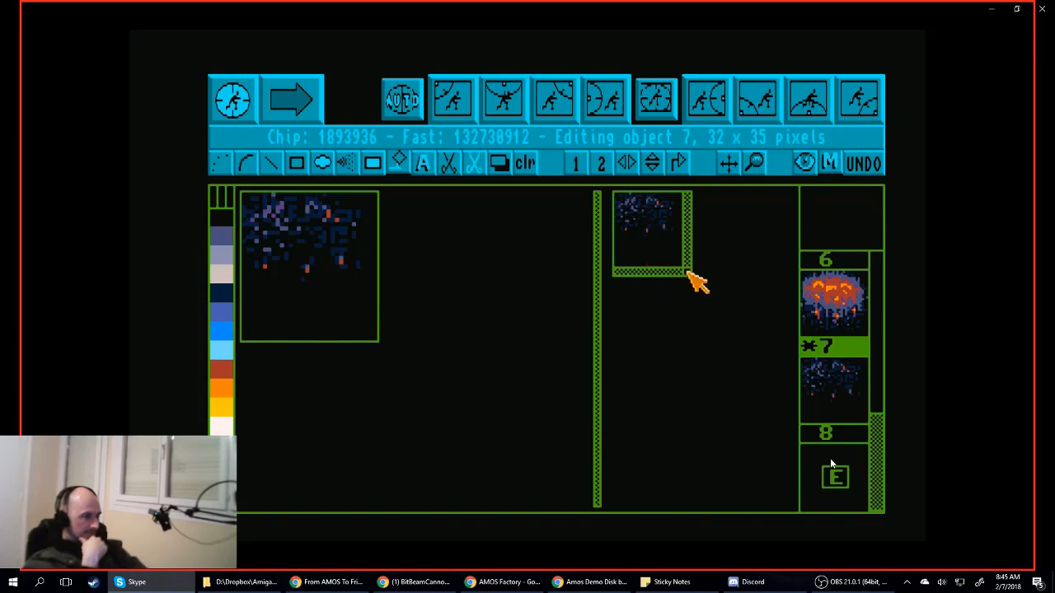
drag(689, 273, 686, 244)
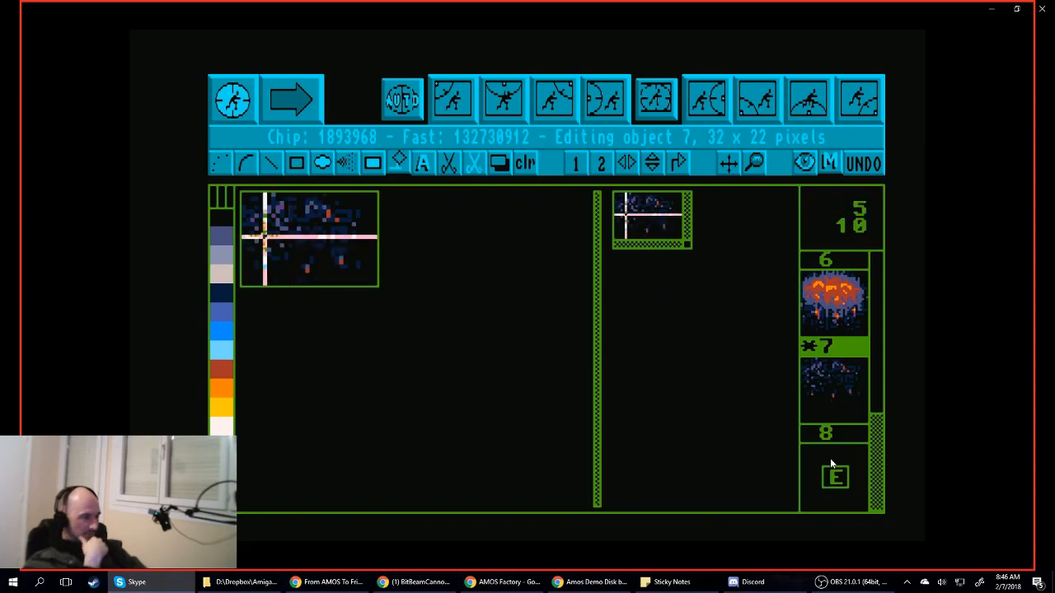
click(230, 234)
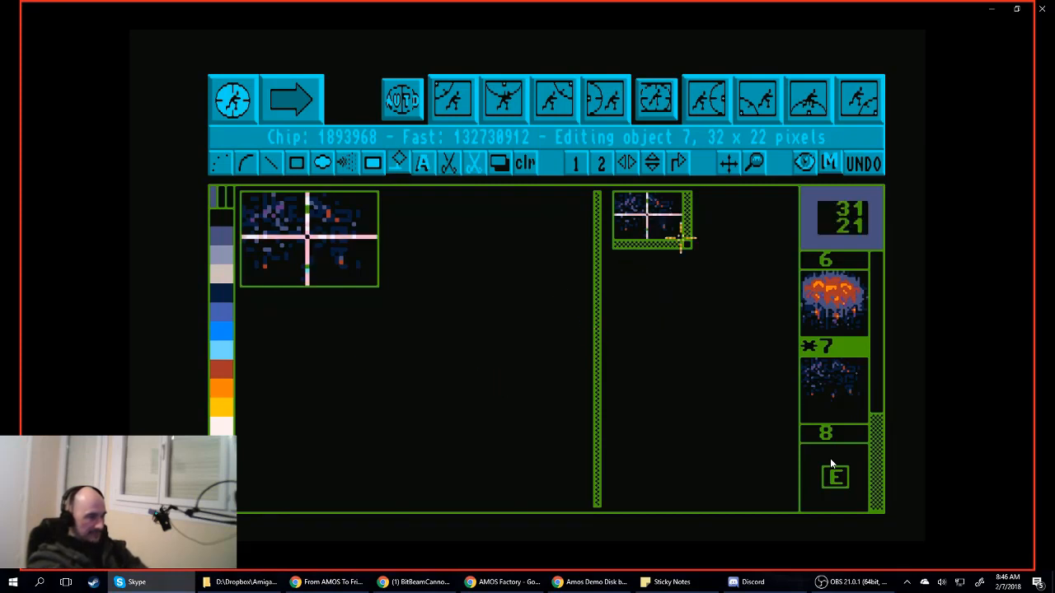
drag(688, 244, 693, 246)
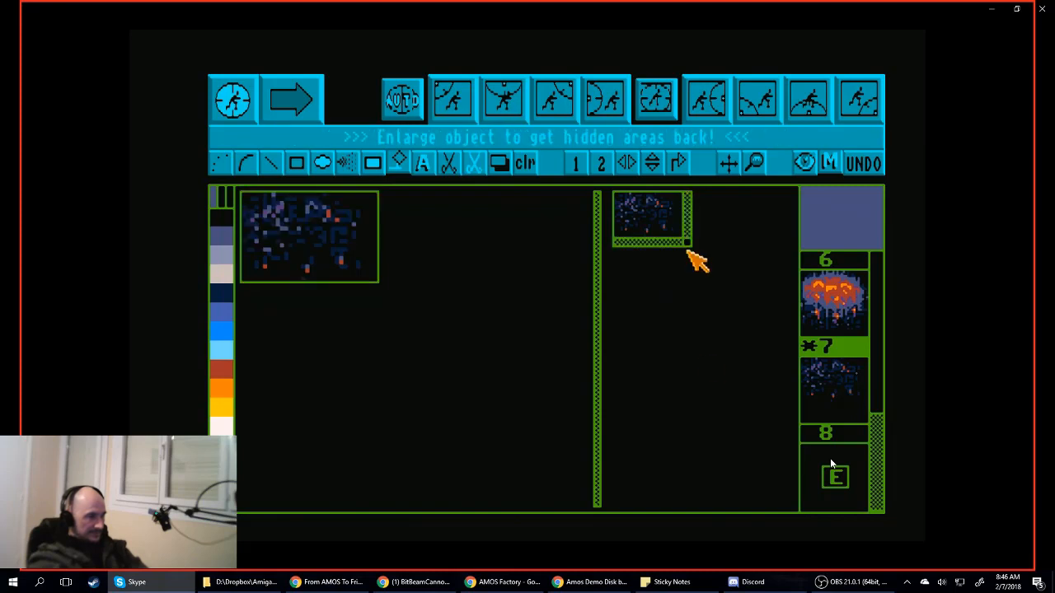
click(231, 106)
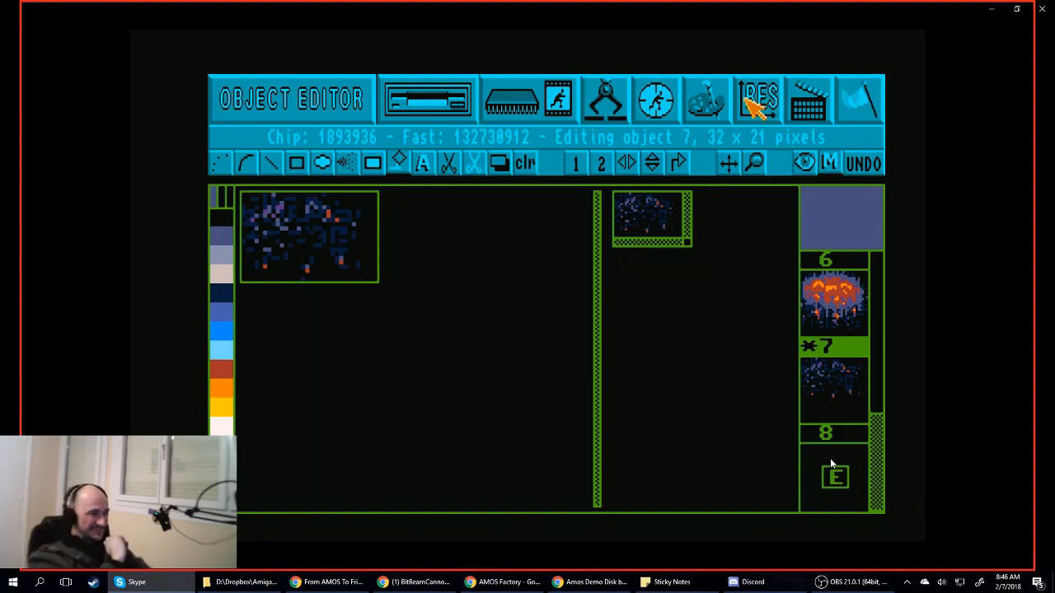
- Start quitting the Object Editor and decline to continue with the current object unsaved
click(858, 111)
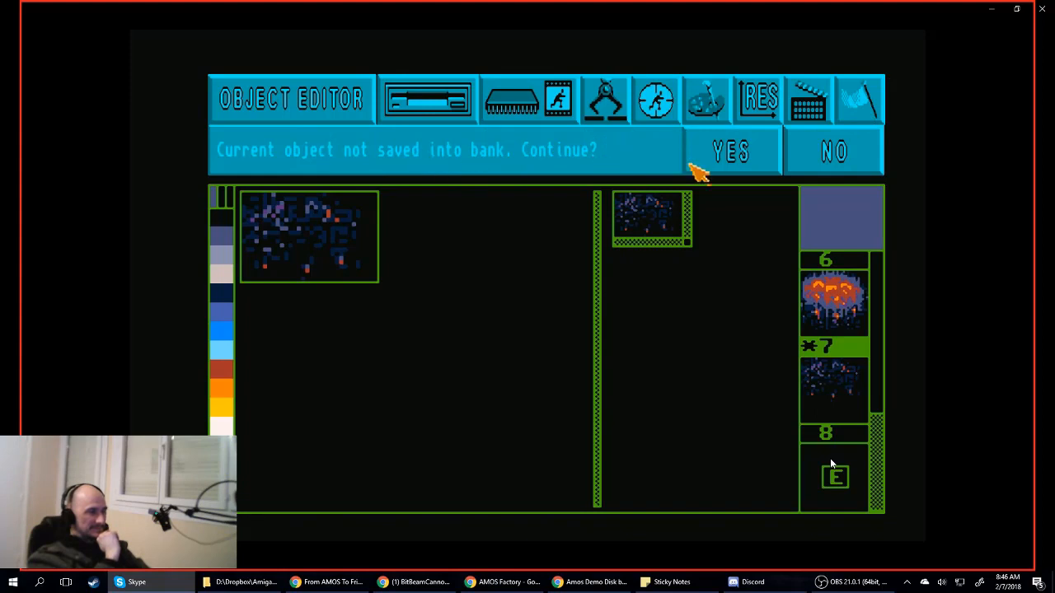
click(825, 157)
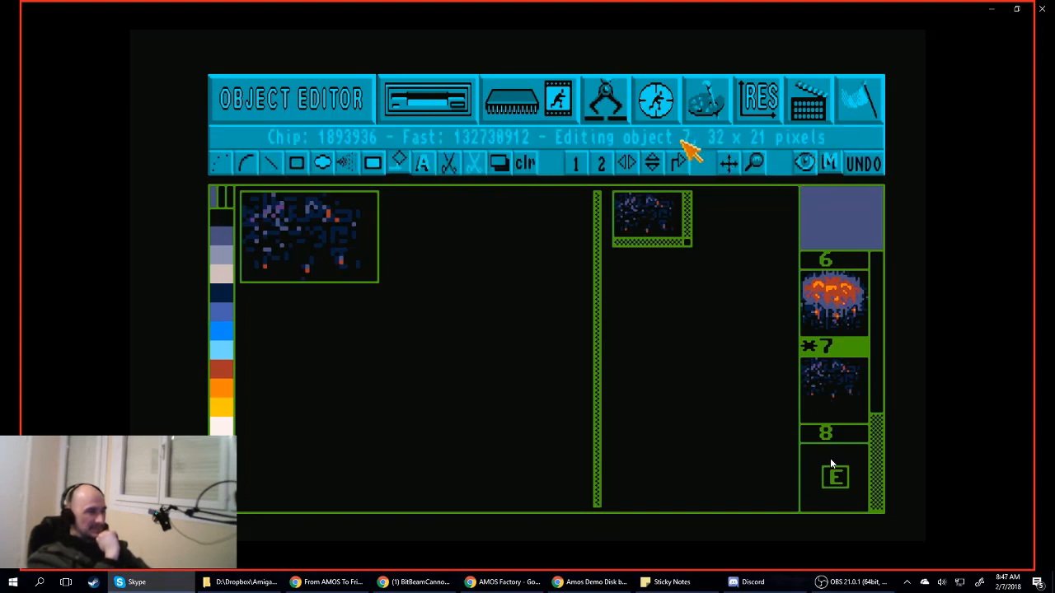
- Open the disk functions and start saving the object bank under a new name, continuing without storing the current object
click(445, 94)
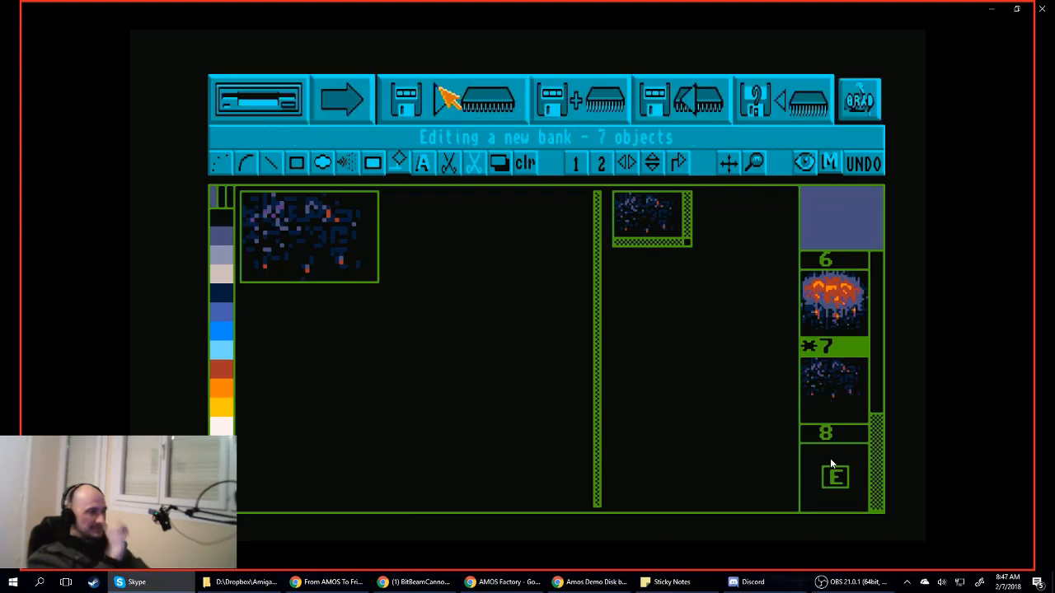
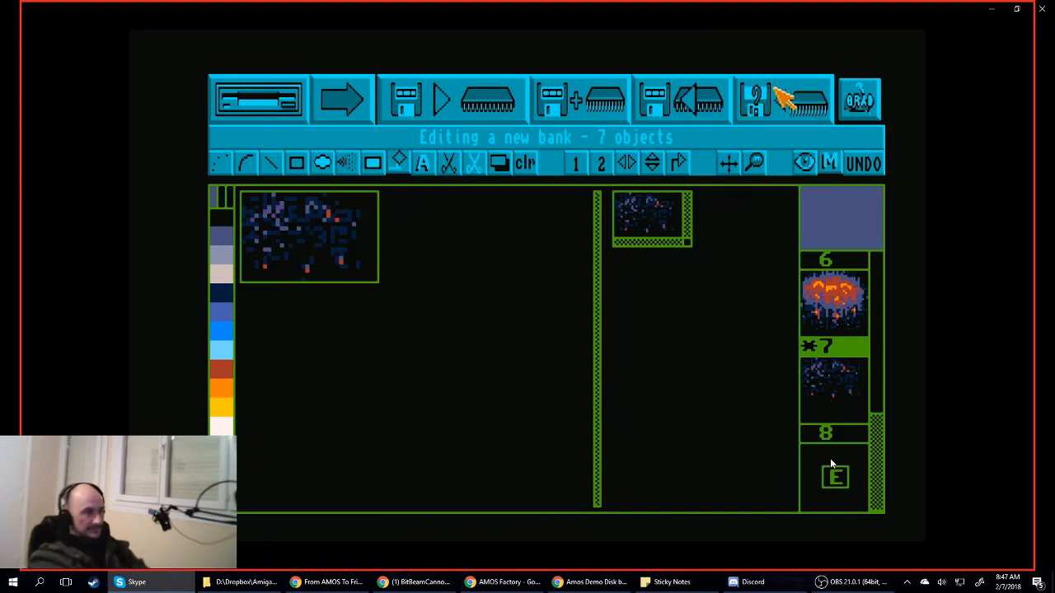
click(777, 95)
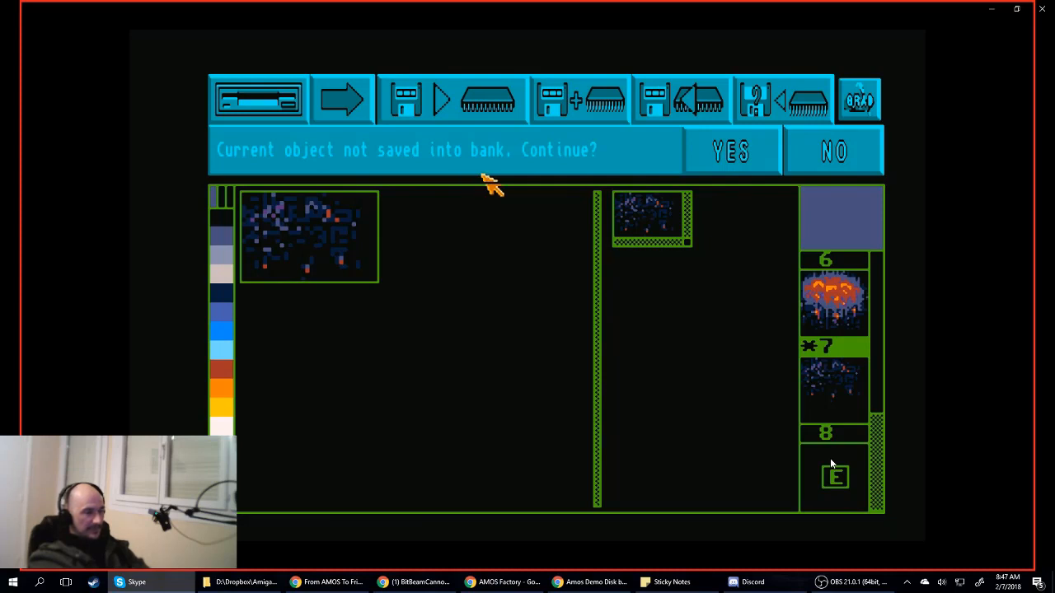
click(806, 142)
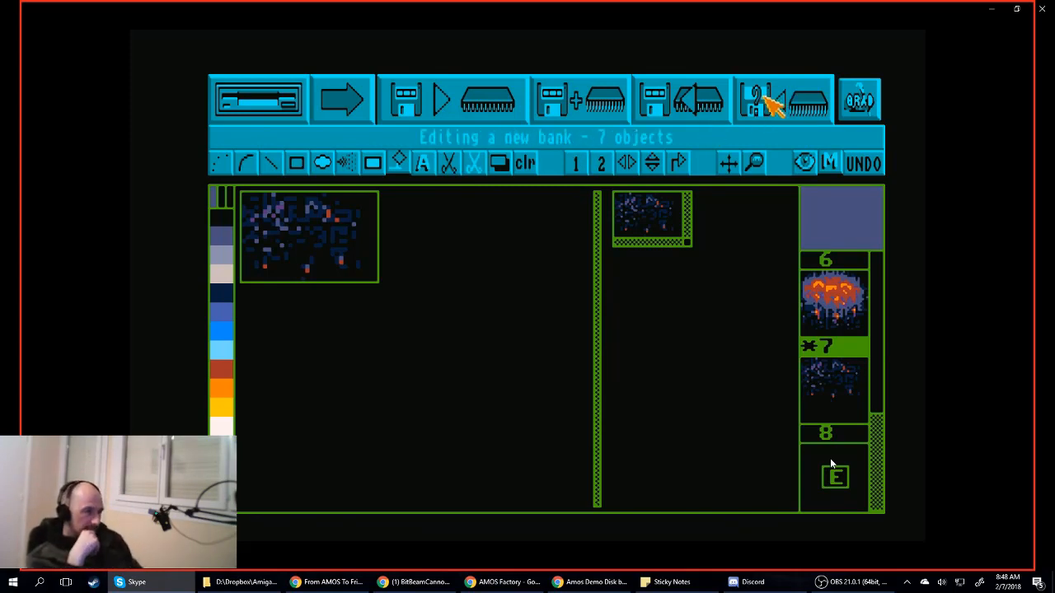
click(767, 98)
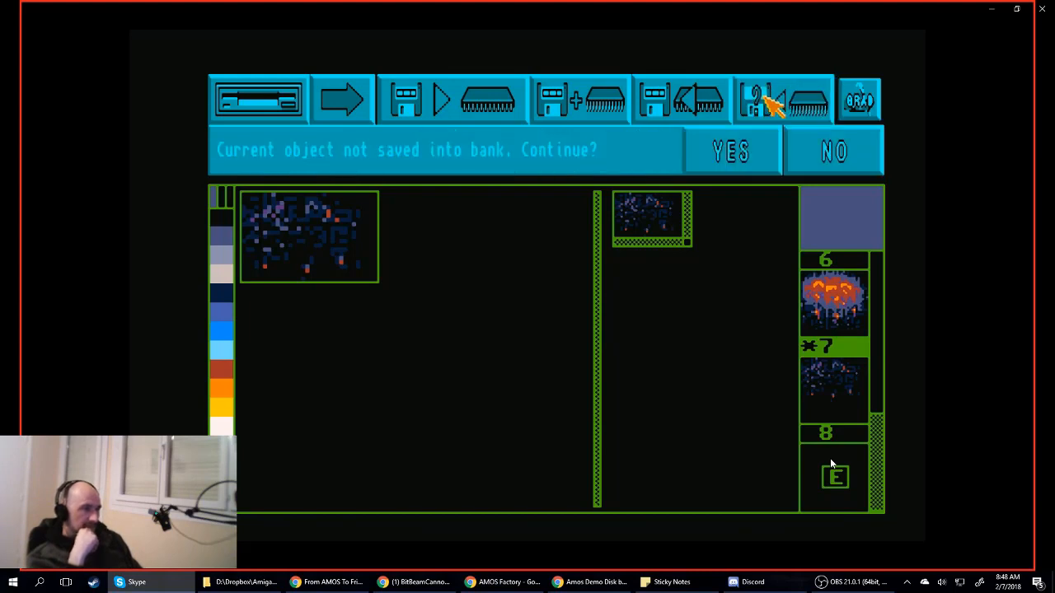
click(719, 148)
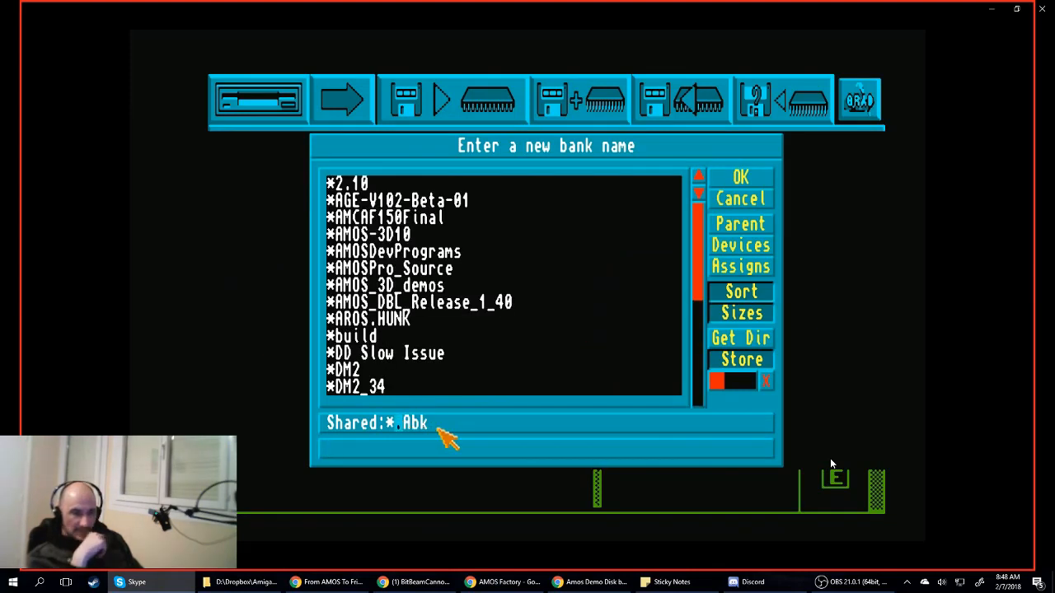
- Clear the wildcard from the new bank's file name, keeping the Shared: path and the .Abk extension
click(402, 389)
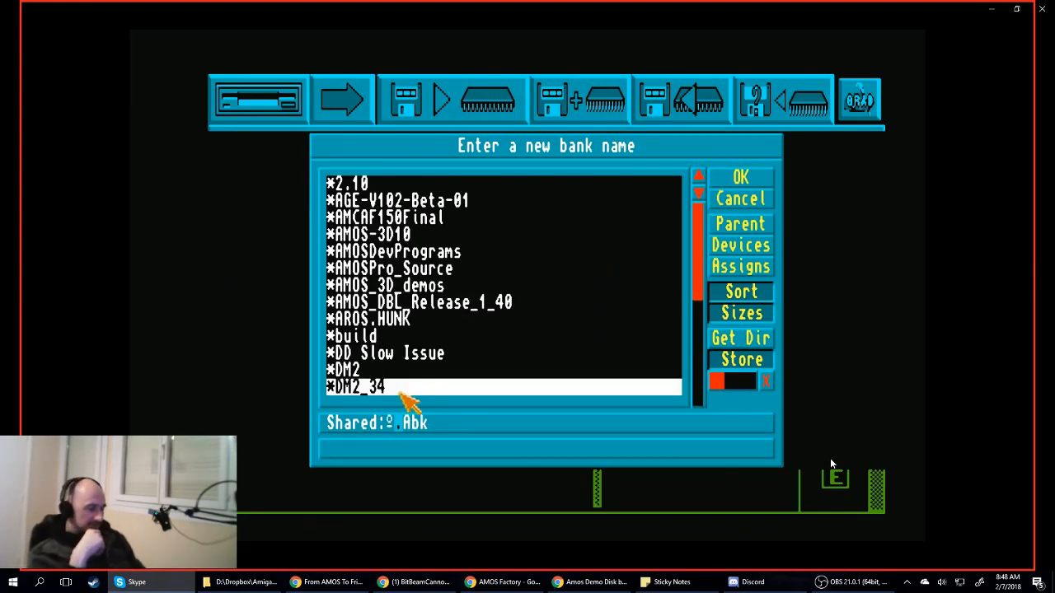
text(º)
key(BackSpace)
key(BackSpace)
key(BackSpace)
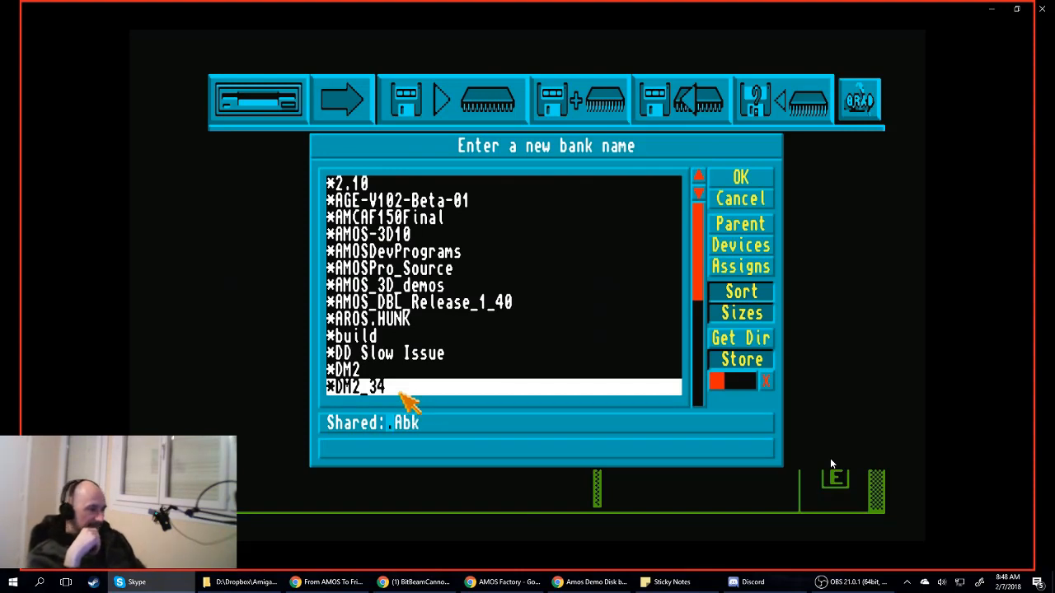
text(ºøºß)
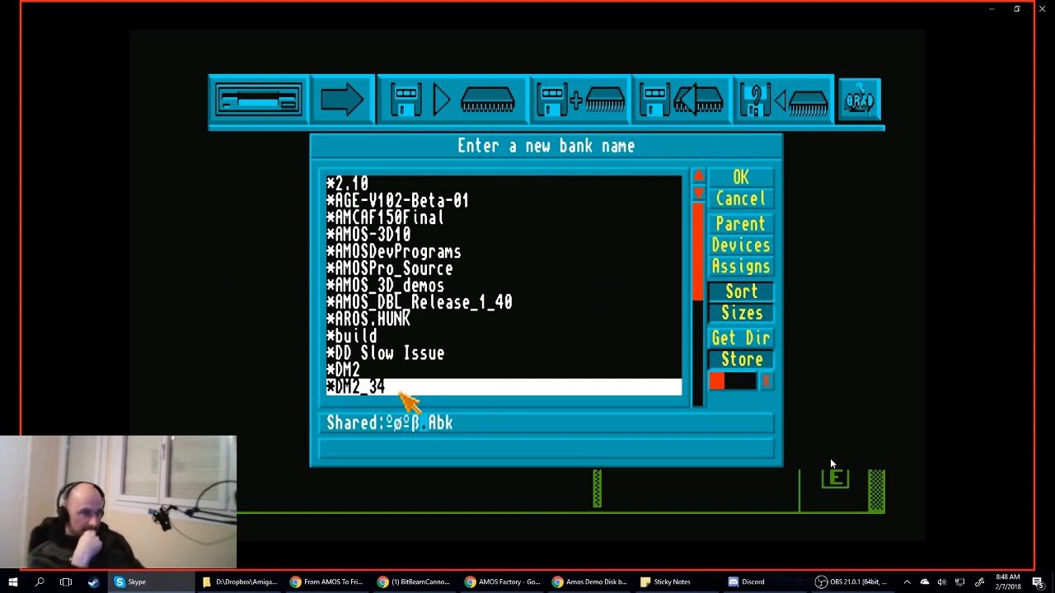
key(BackSpace)
key(BackSpace)
key(BackSpace)
key(BackSpace)
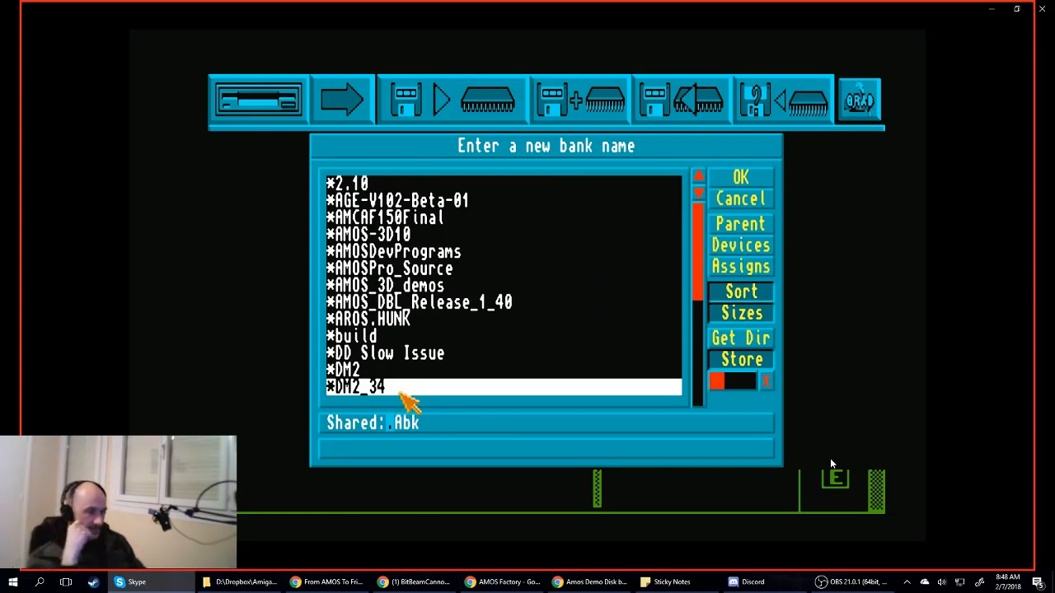
text(!)
key(BackSpace)
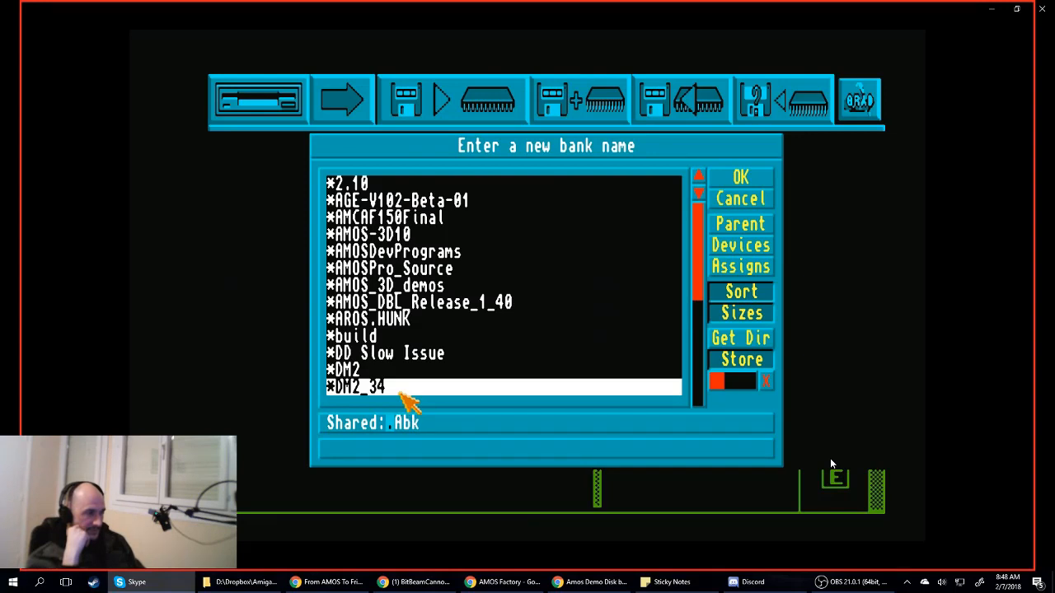
text(æß)
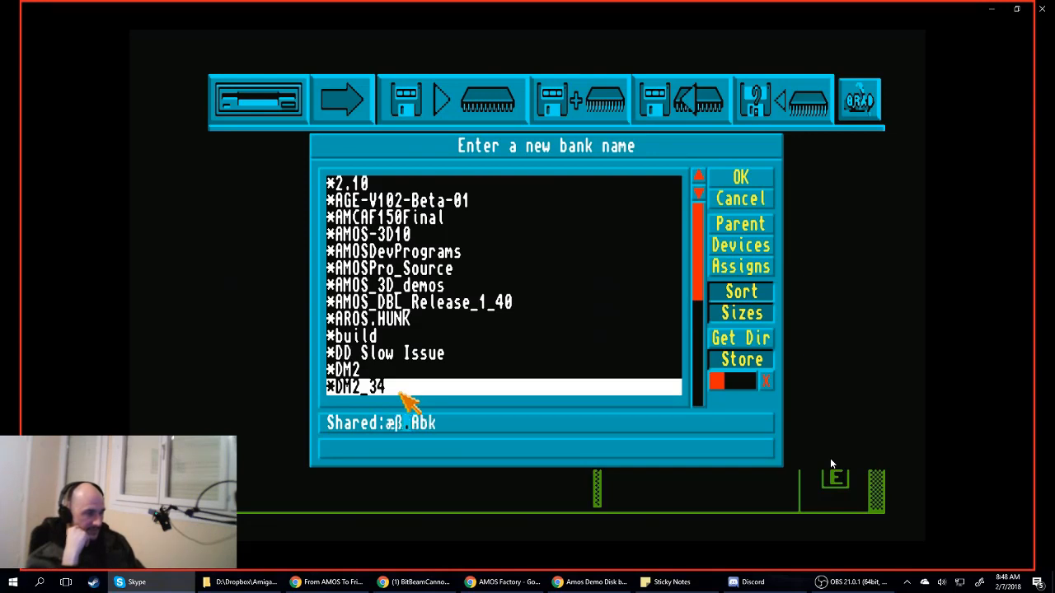
key(BackSpace)
key(BackSpace)
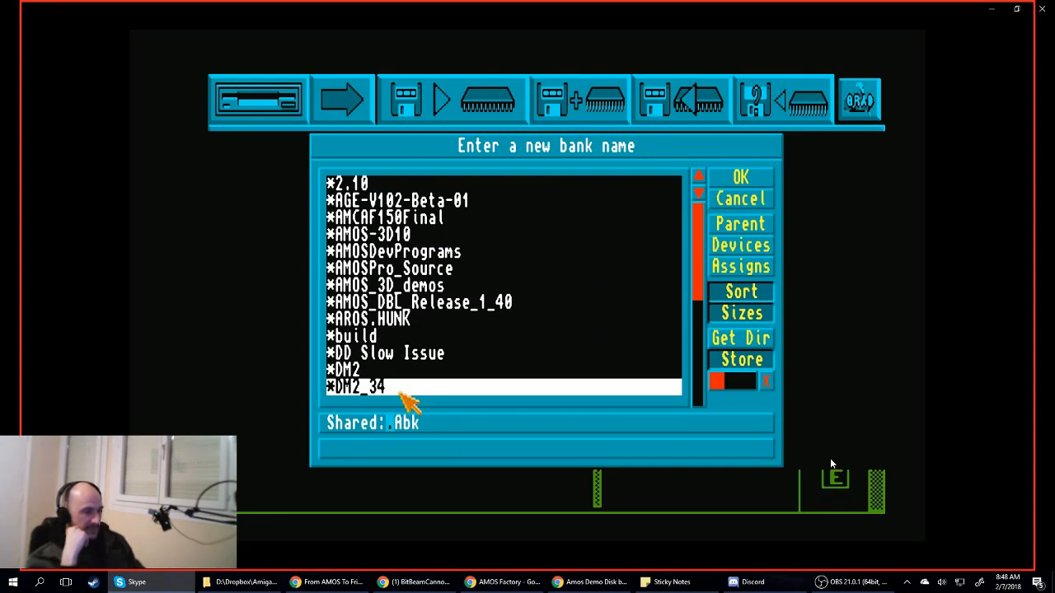
text(º)
key(BackSpace)
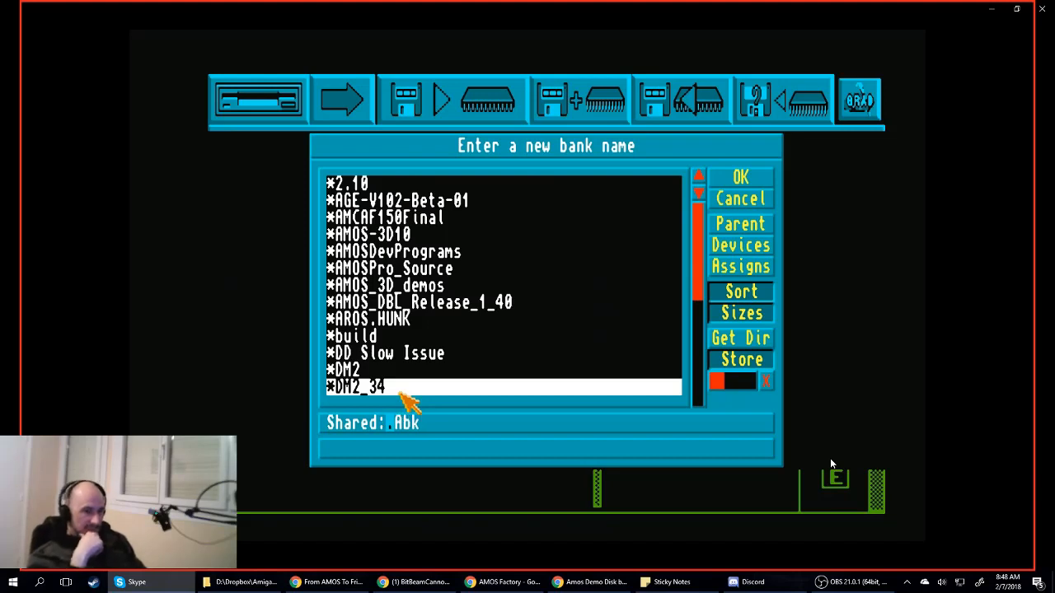
text(à°©®)
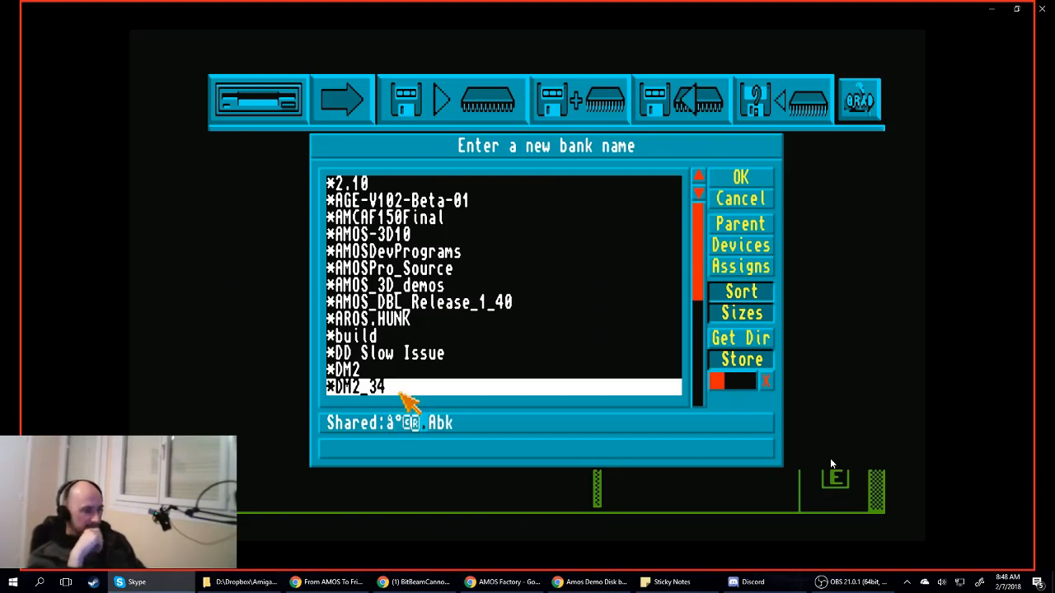
key(BackSpace)
key(BackSpace)
key(BackSpace)
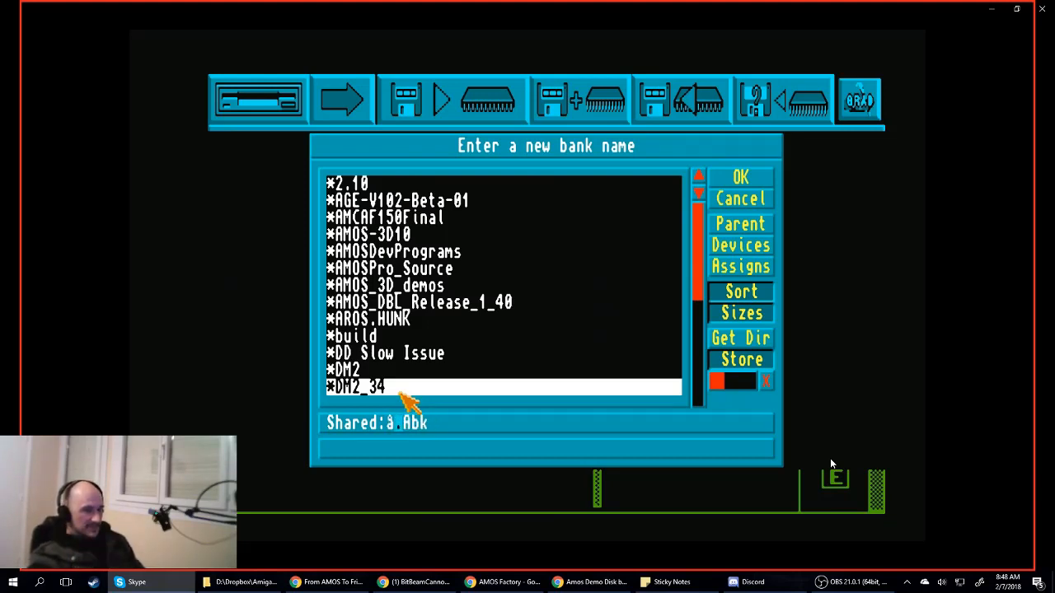
key(BackSpace)
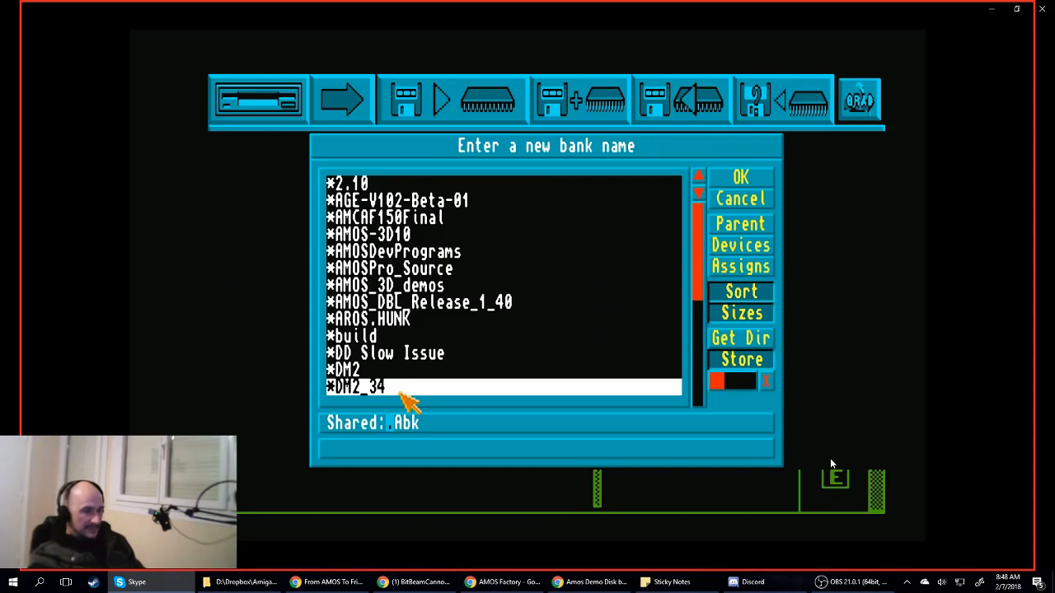
text(!@)
text(#$)
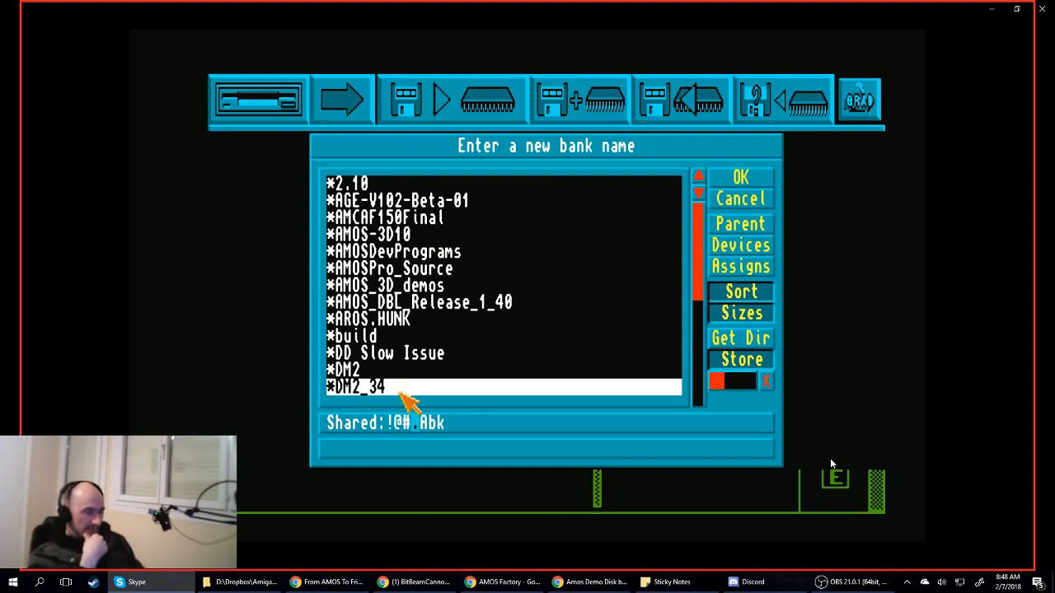
key(BackSpace)
key(BackSpace)
key(BackSpace)
key(BackSpace)
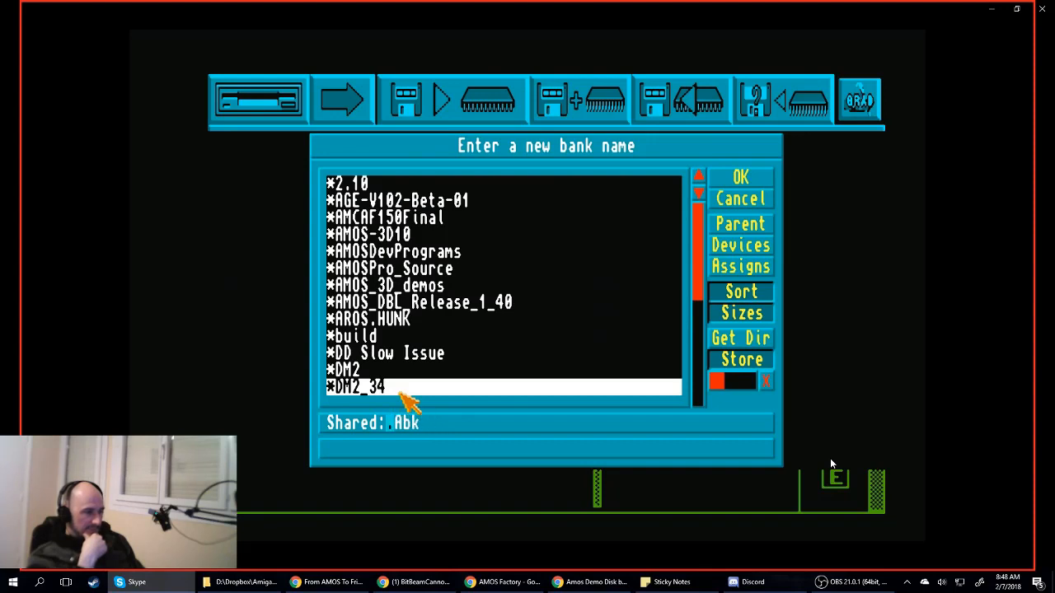
text(Æ§Ð)
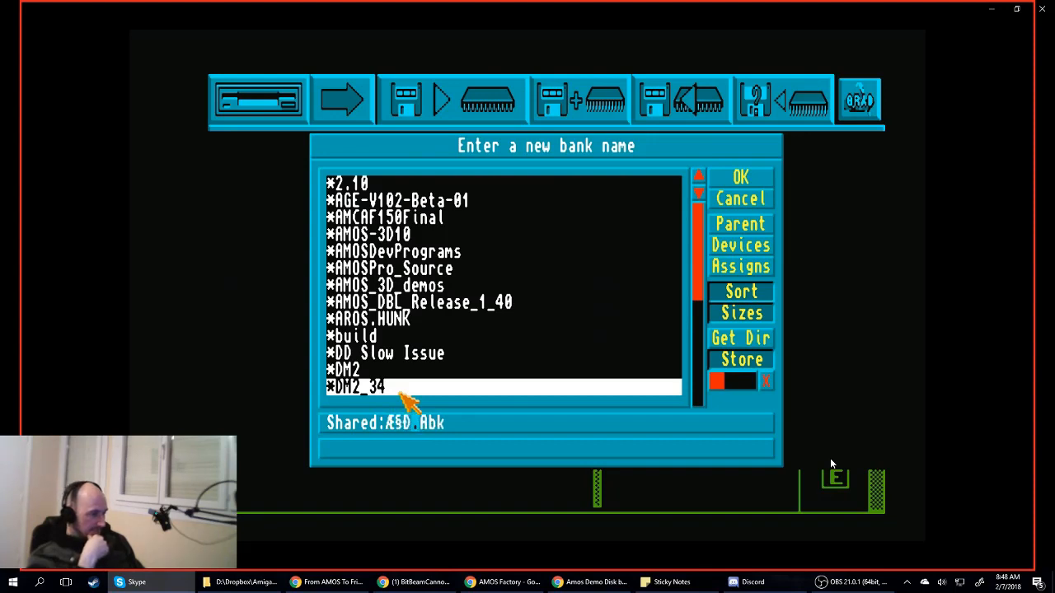
text(¨÷Çª)
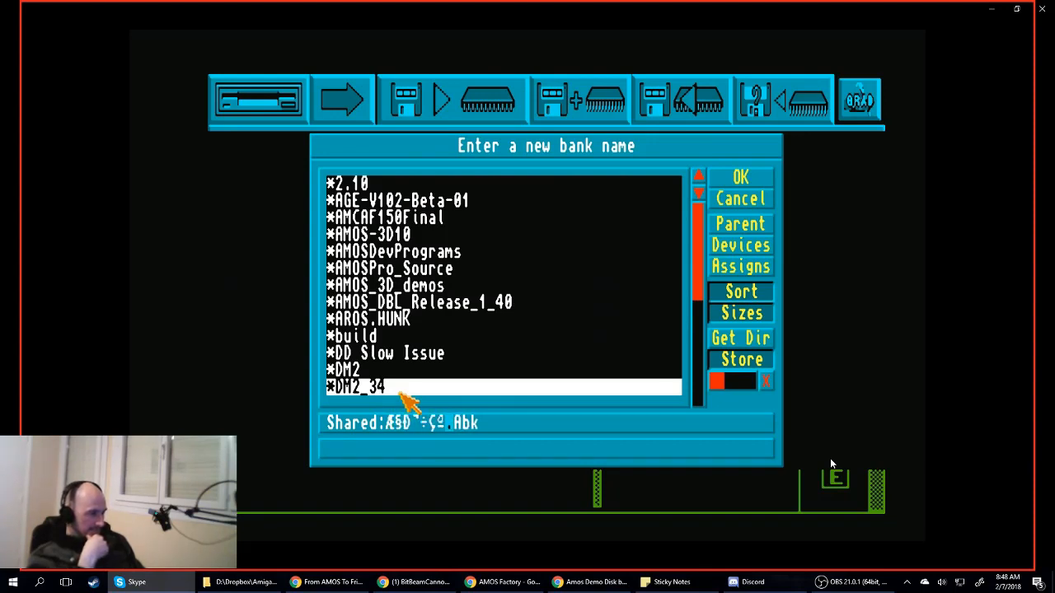
text(º¯¿)
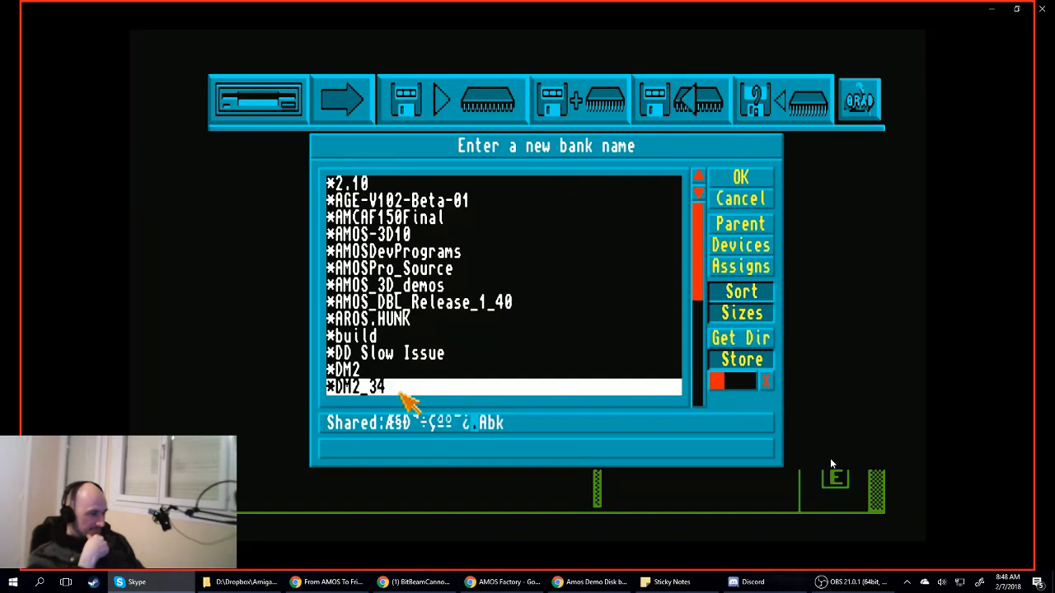
key(BackSpace)
key(BackSpace)
key(BackSpace)
key(BackSpace)
key(BackSpace)
key(BackSpace)
key(BackSpace)
key(BackSpace)
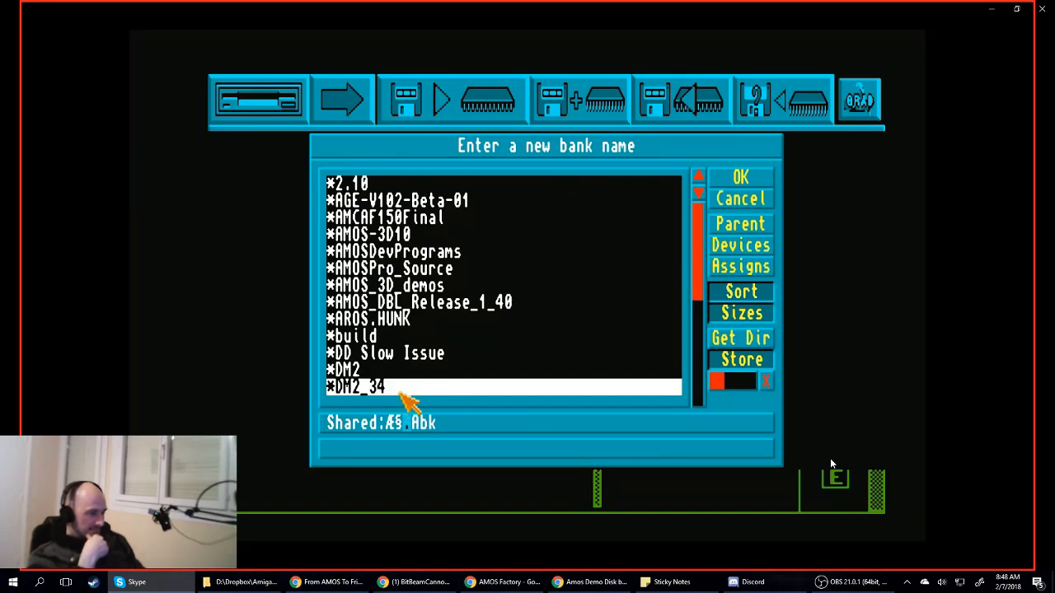
key(BackSpace)
key(BackSpace)
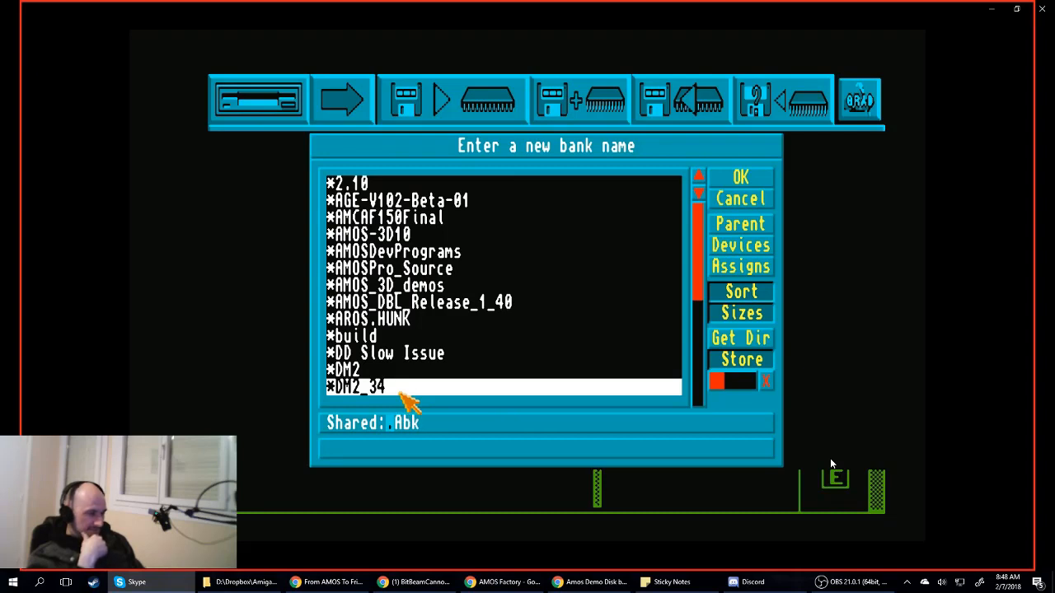
text(A°)
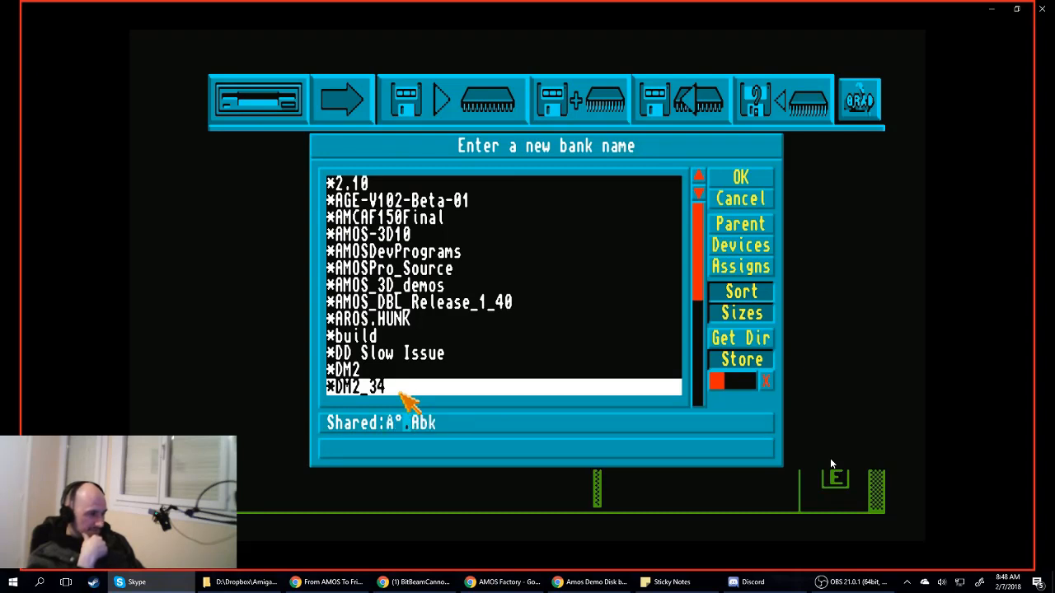
key(BackSpace)
key(BackSpace)
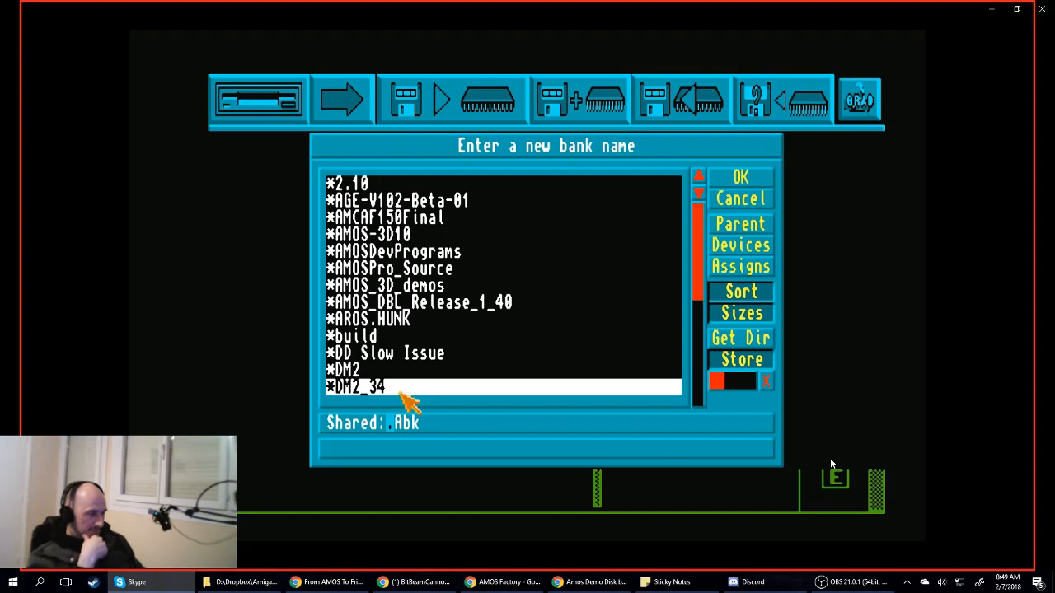
- Name the new bank Æ§.Abk in Shared: and confirm the name
text(Ø)
key(BackSpace)
text(Æ§)
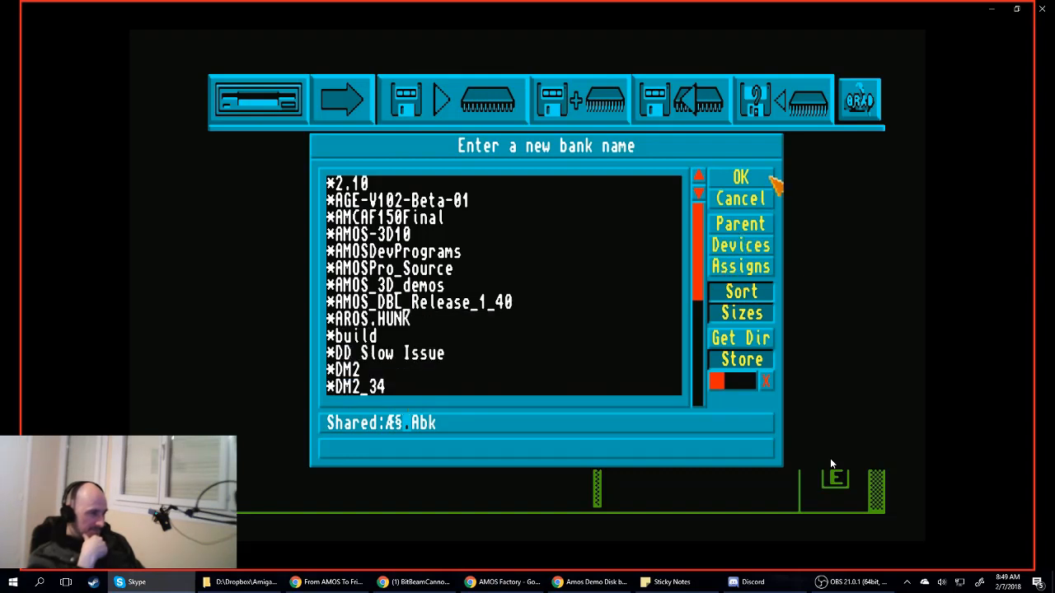
click(754, 179)
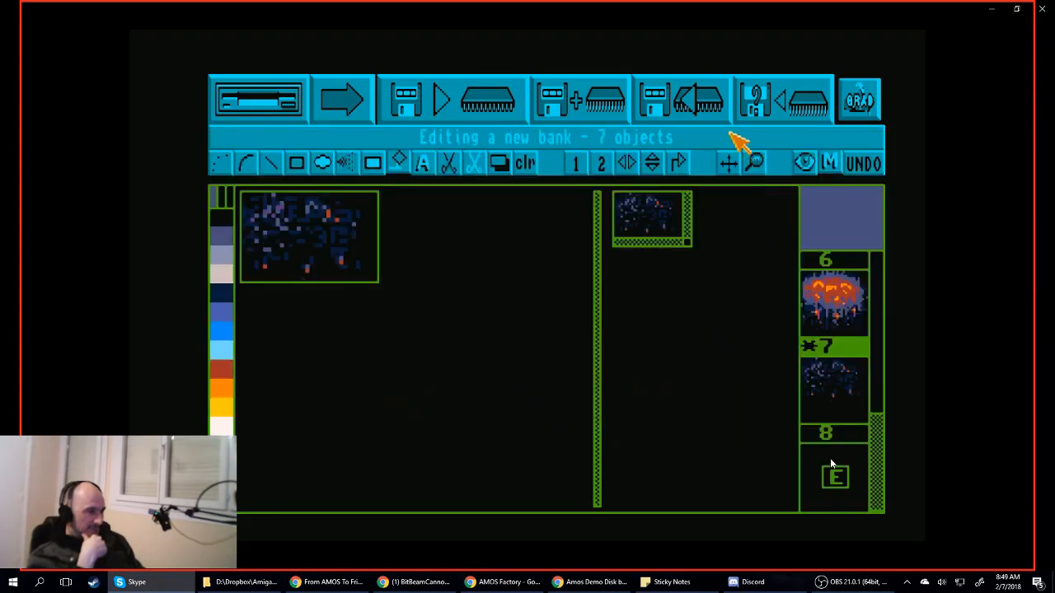
click(691, 97)
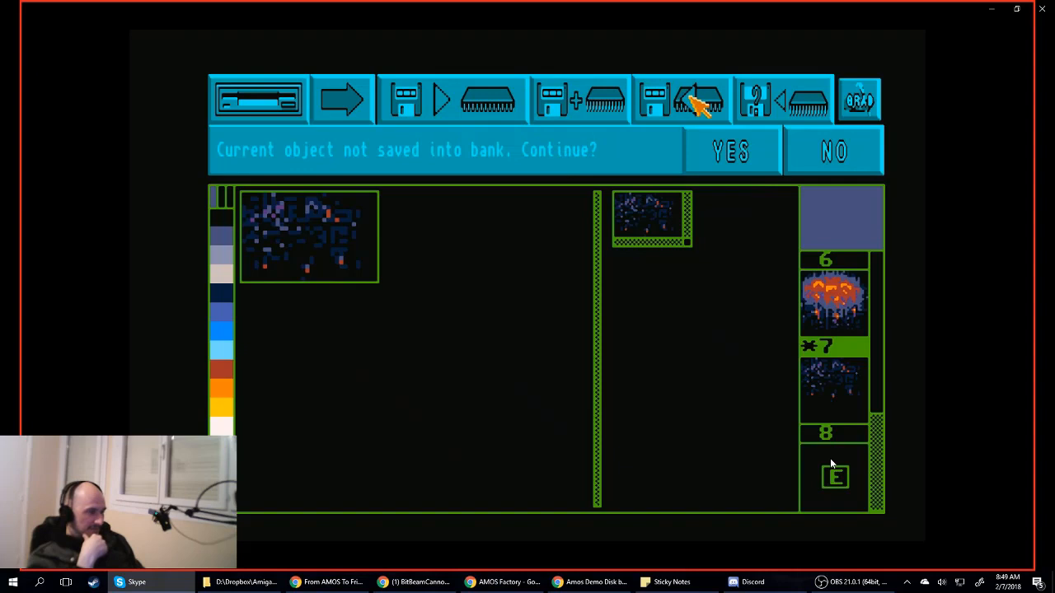
click(834, 156)
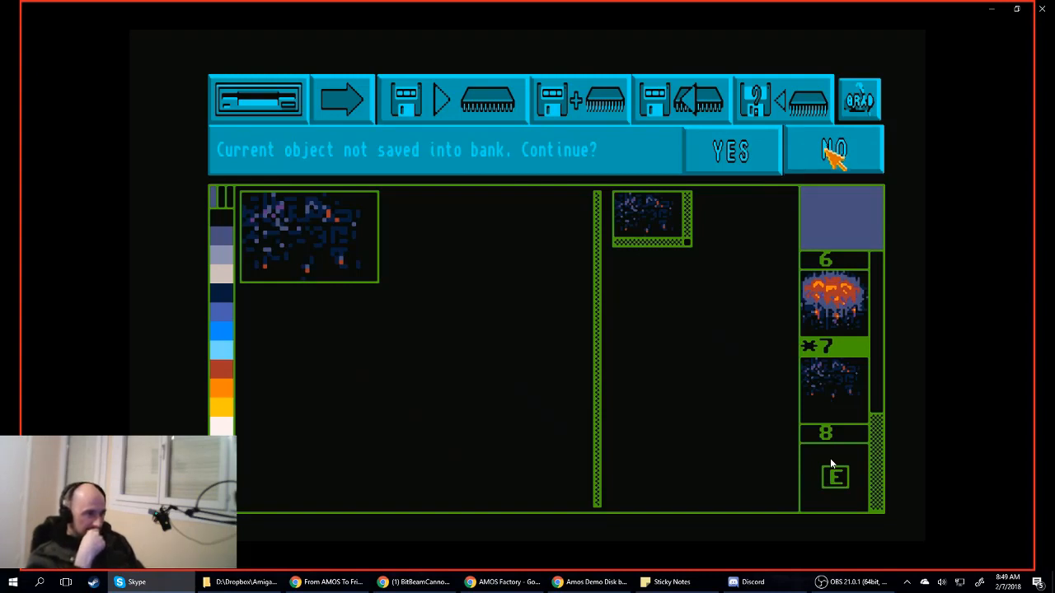
click(833, 152)
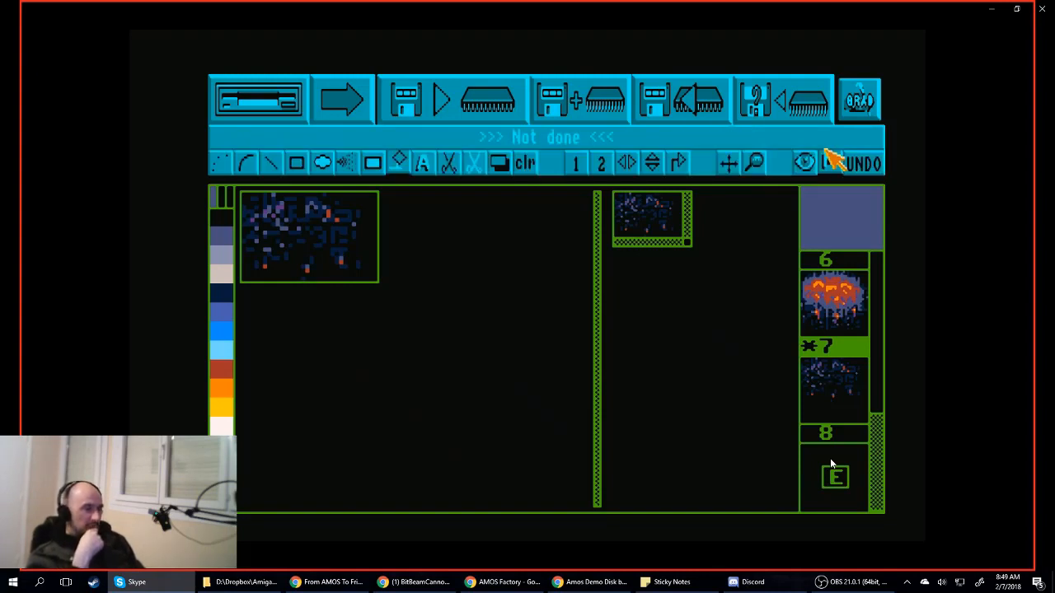
click(701, 99)
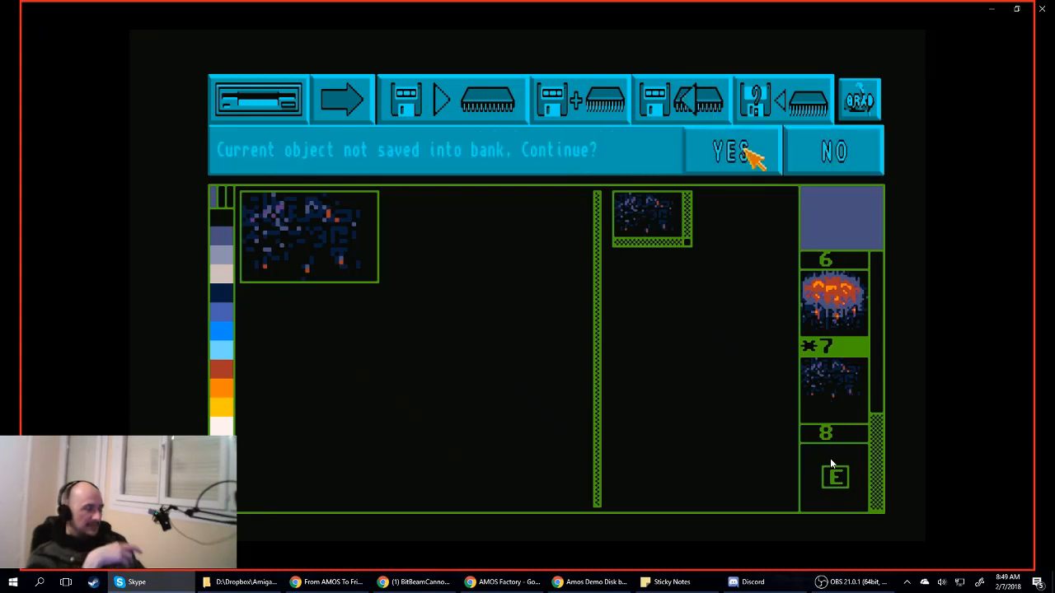
click(739, 150)
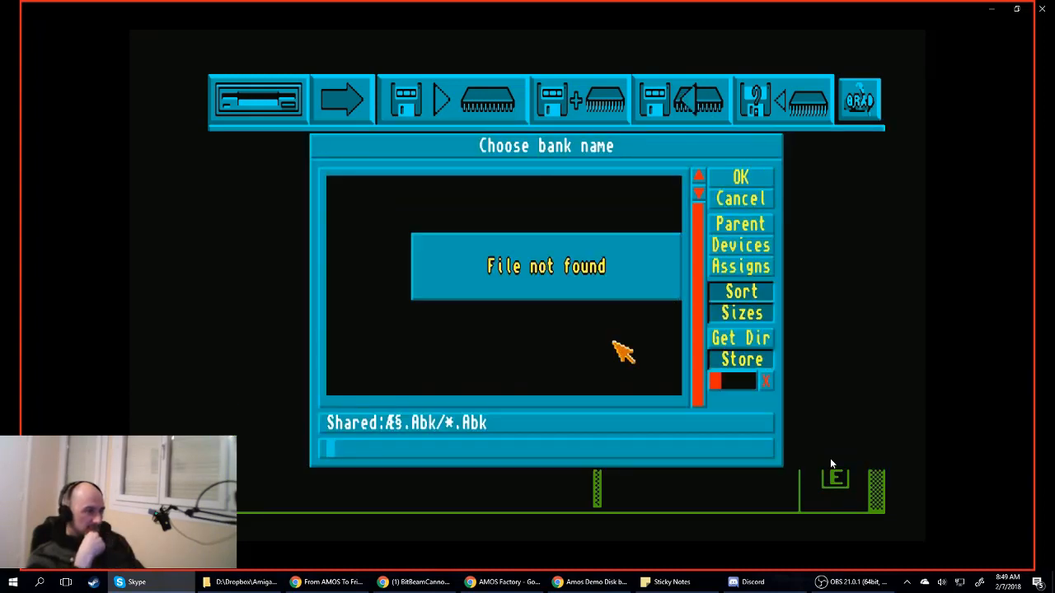
click(736, 202)
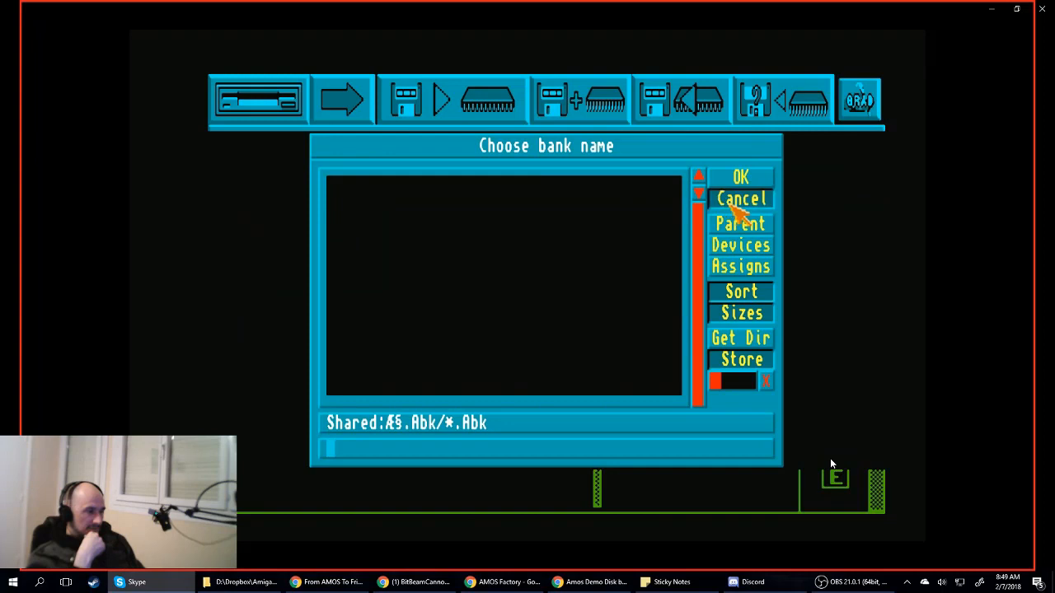
- Start saving the bank under a new name without storing the current object, and remove the trailing /*.Abk from the path
click(775, 109)
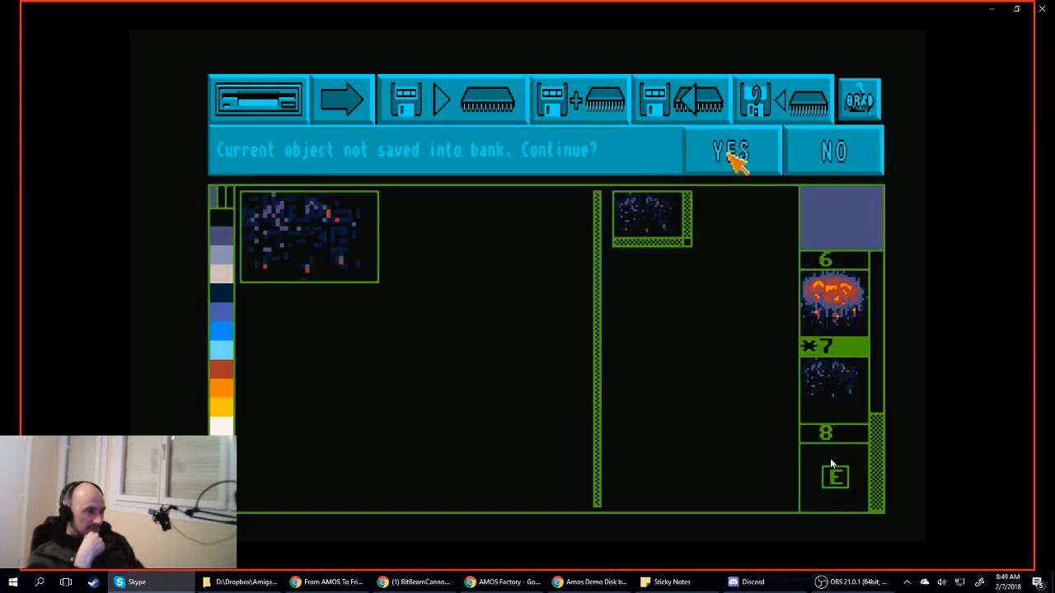
click(732, 158)
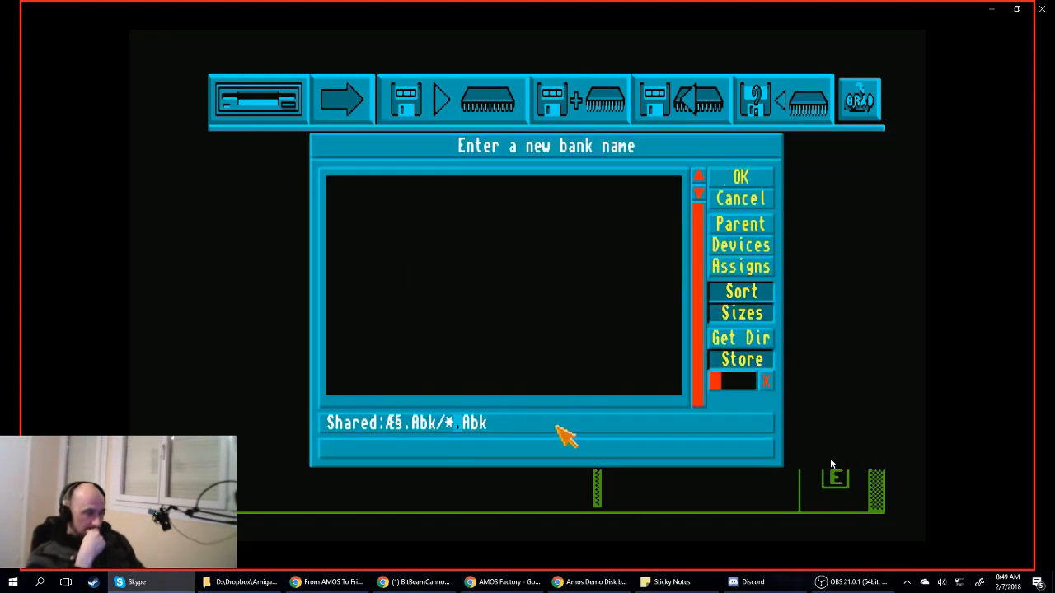
key(BackSpace)
key(BackSpace)
key(BackSpace)
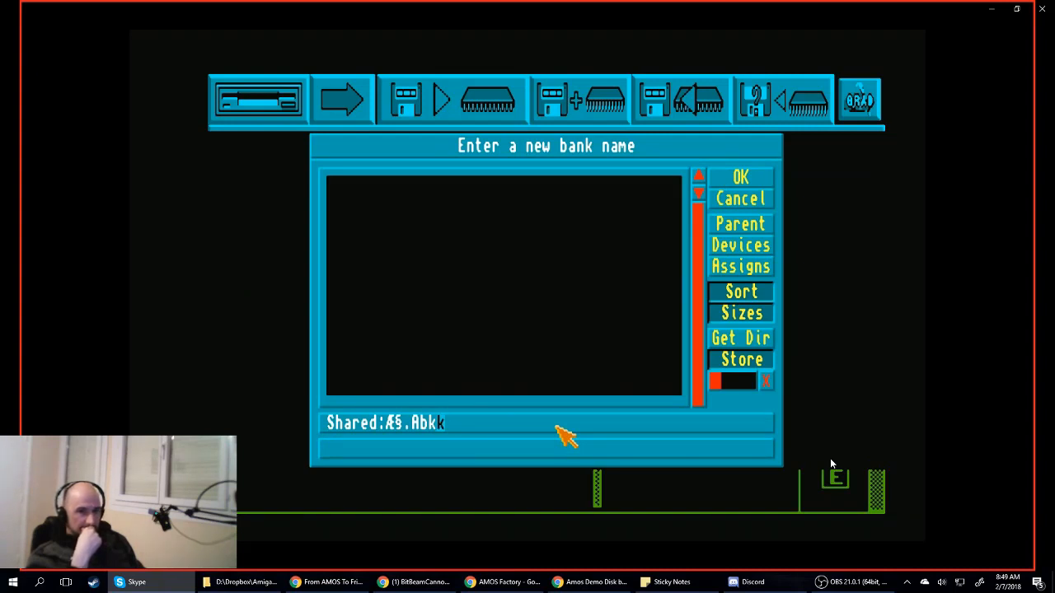
click(727, 338)
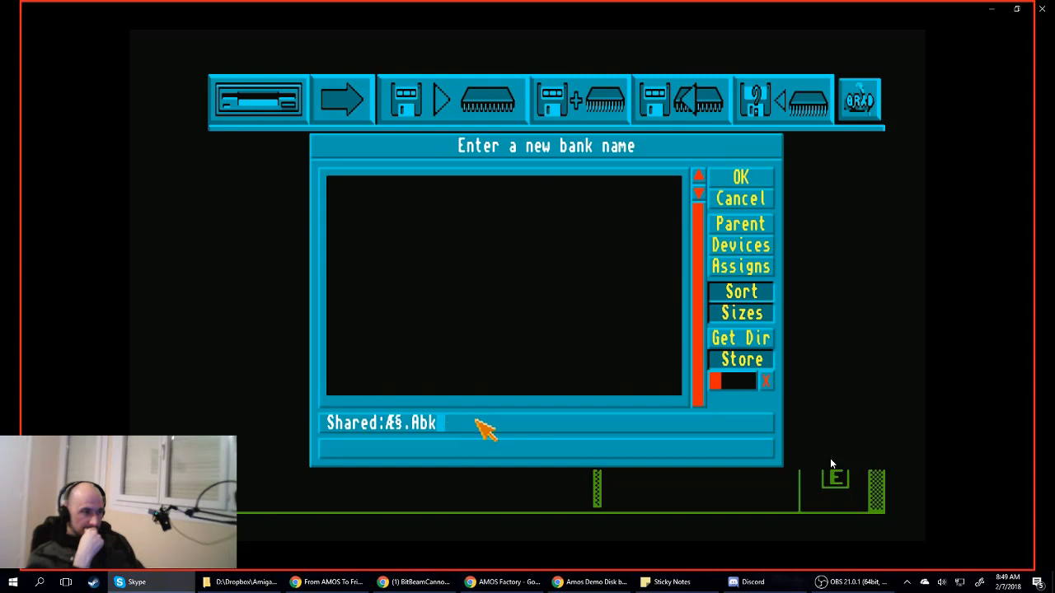
key(Return)
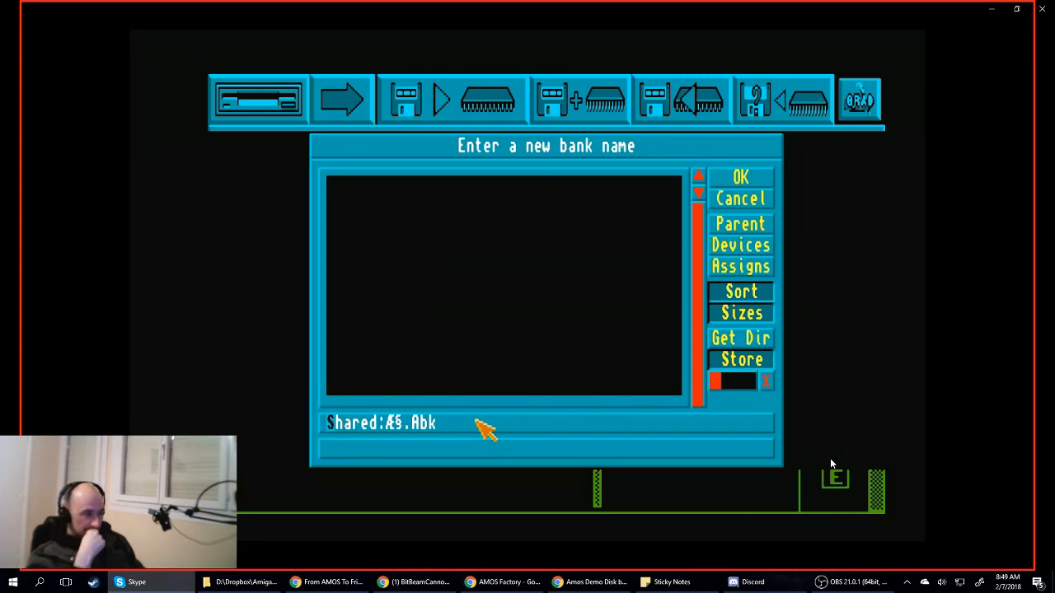
- Replace the file name with Bobs.Abk in Shared:, confirm the save, and dismiss the floating Skype call window
key(BackSpace)
key(BackSpace)
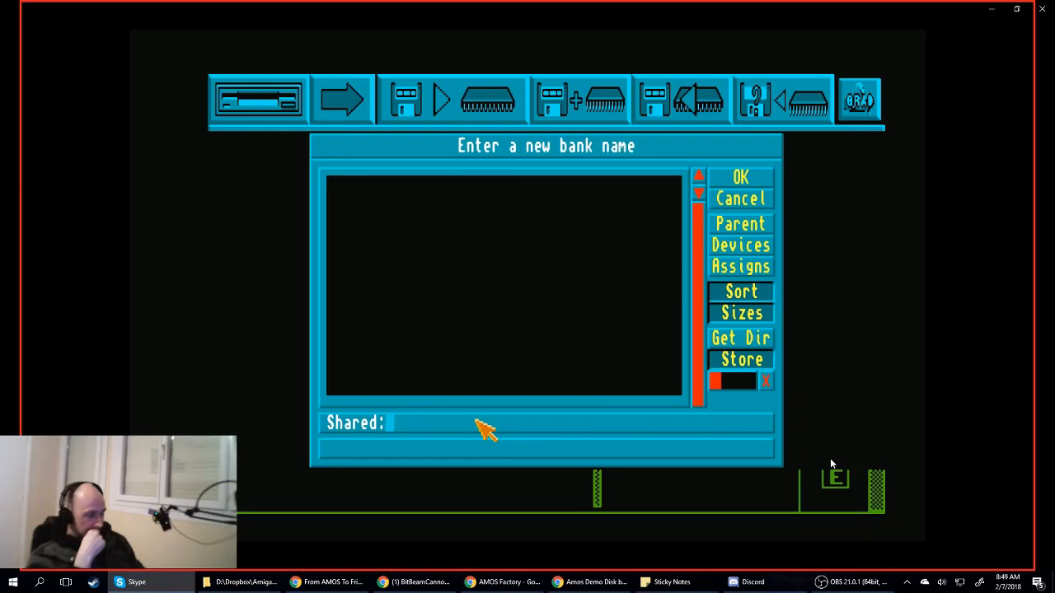
text(§)
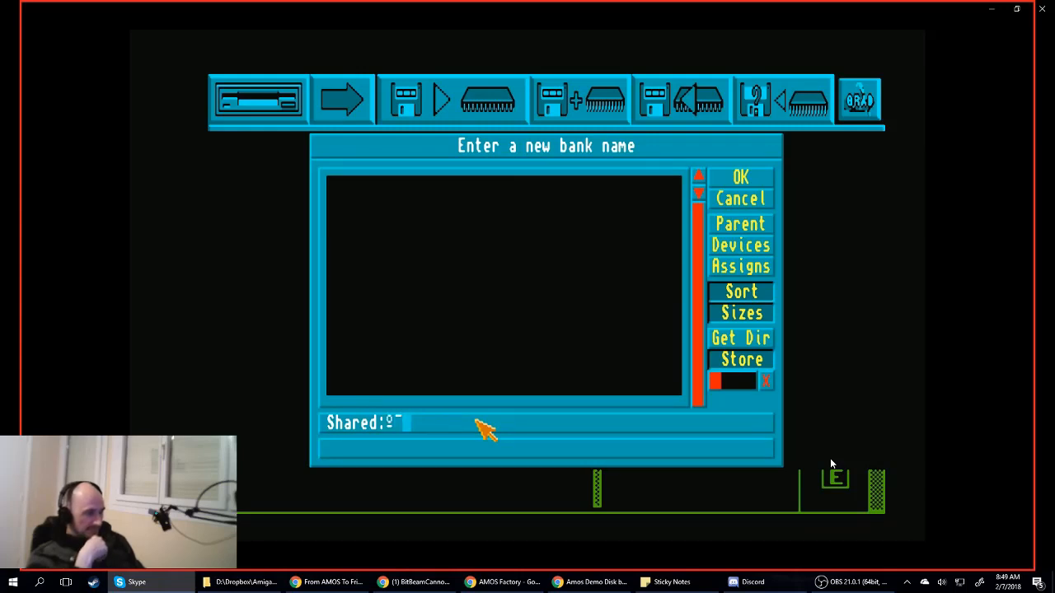
key(alt+Tab)
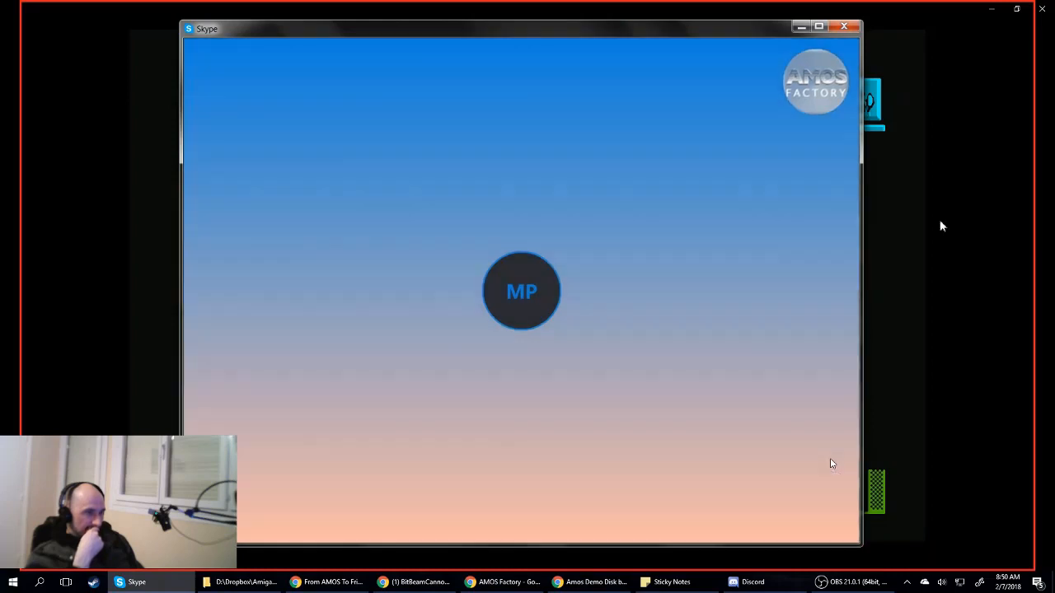
key(alt+Tab)
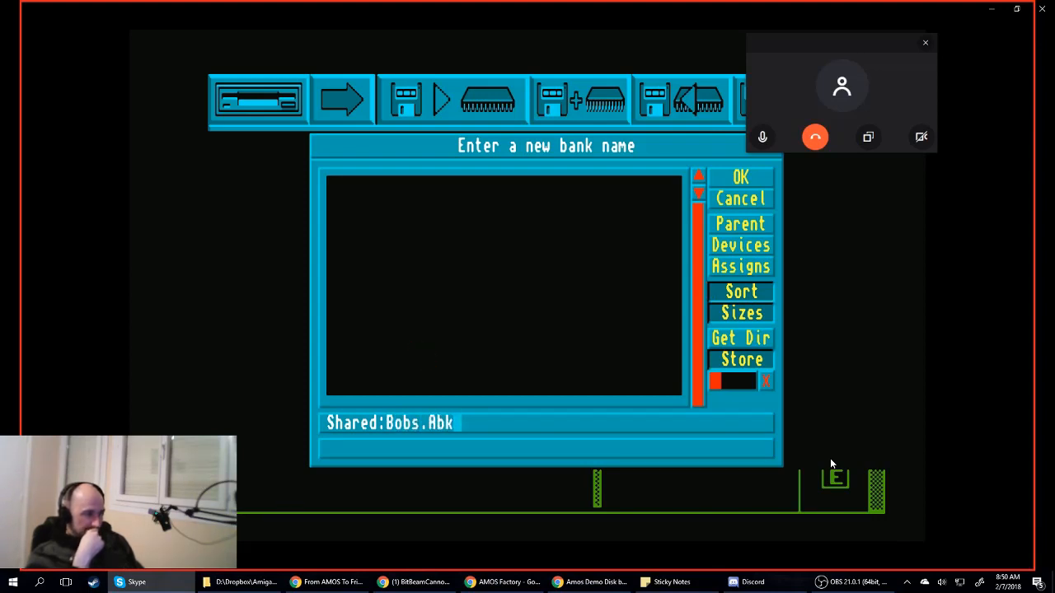
click(771, 175)
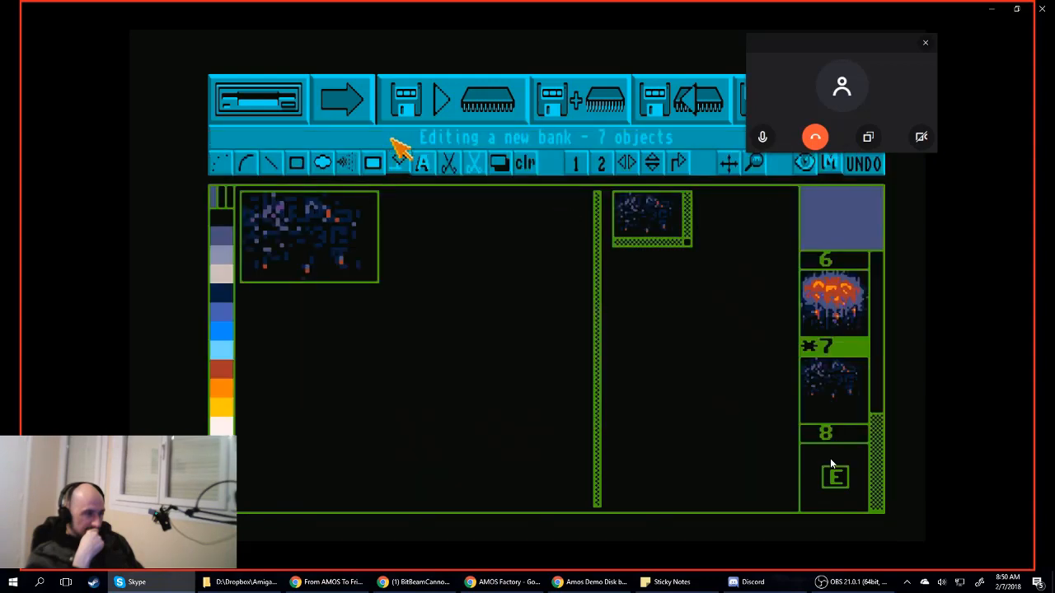
click(925, 42)
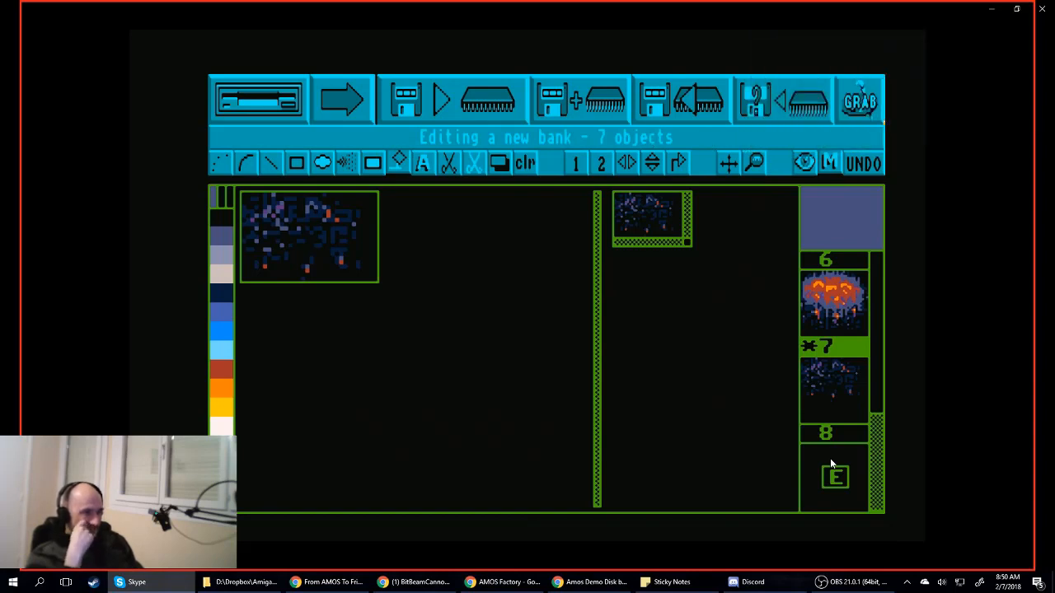
- Check the bank files in Shared: through the save bank file selector, and leave it without choosing a file
click(657, 91)
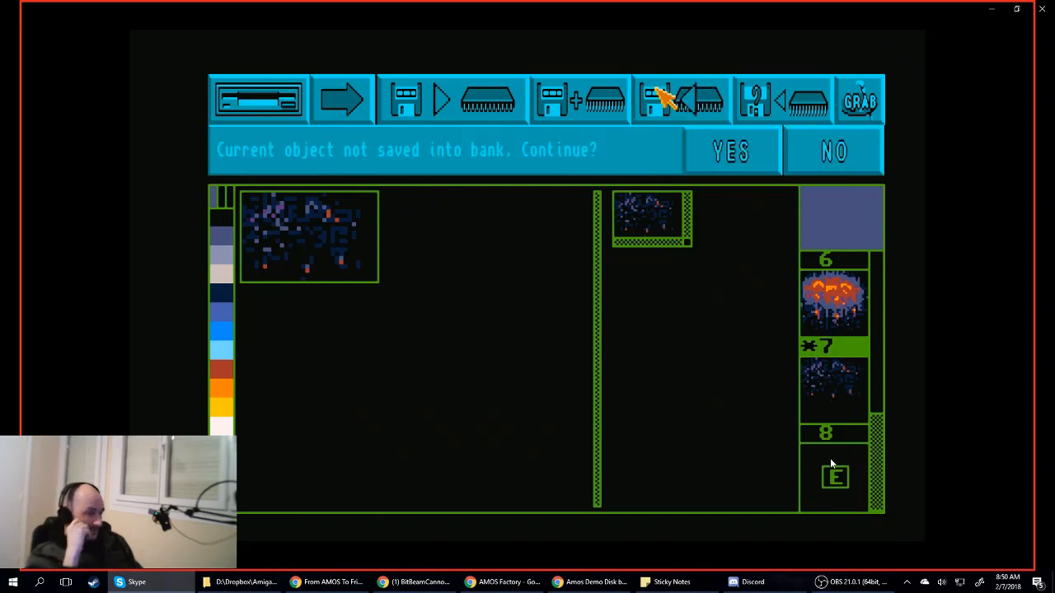
click(738, 152)
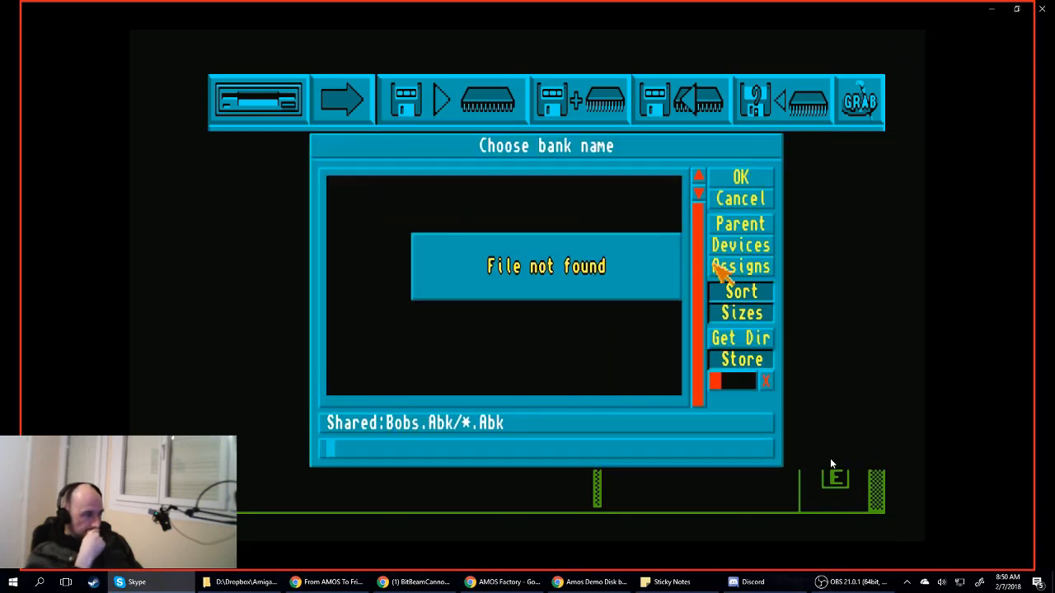
click(757, 340)
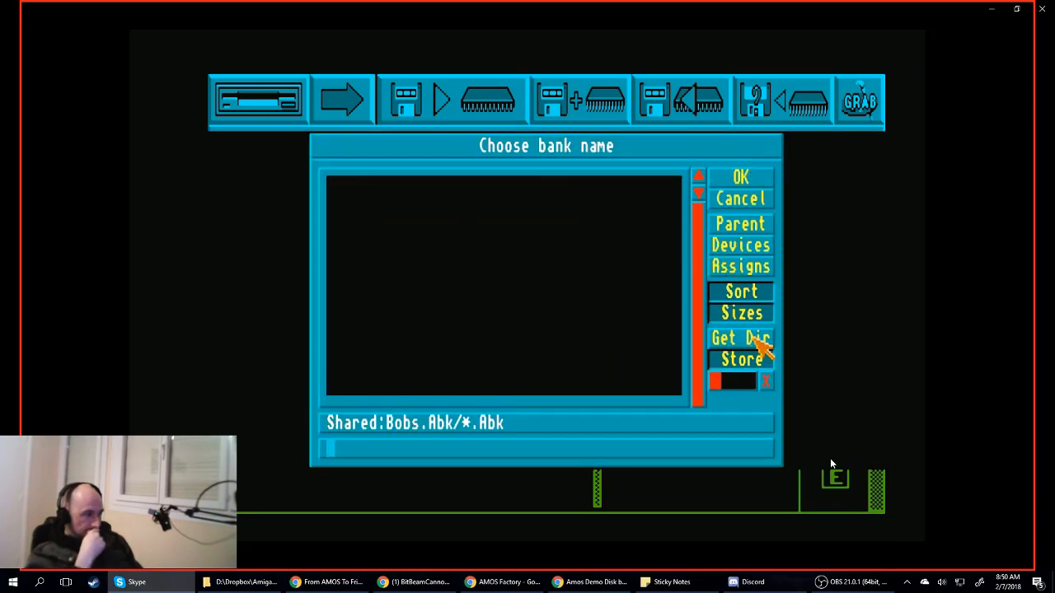
click(745, 230)
drag(696, 271, 701, 231)
click(730, 244)
click(439, 260)
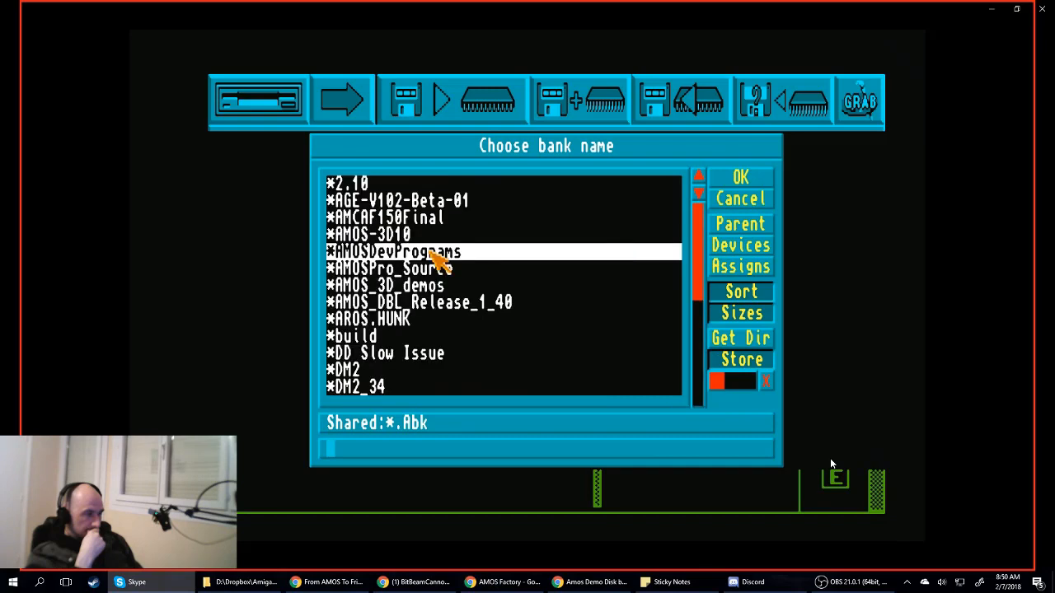
drag(697, 288, 698, 258)
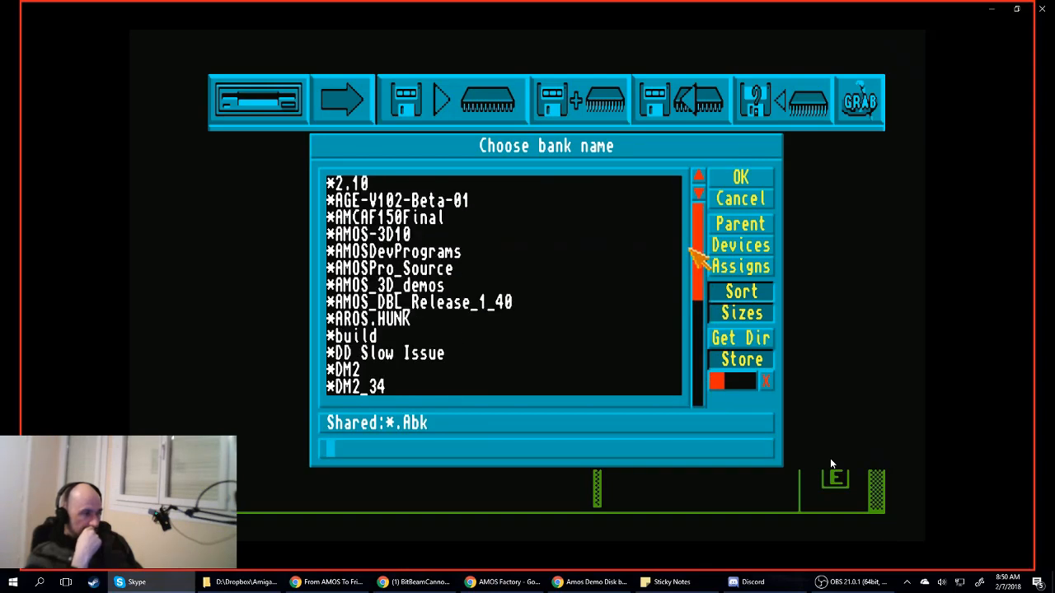
click(758, 200)
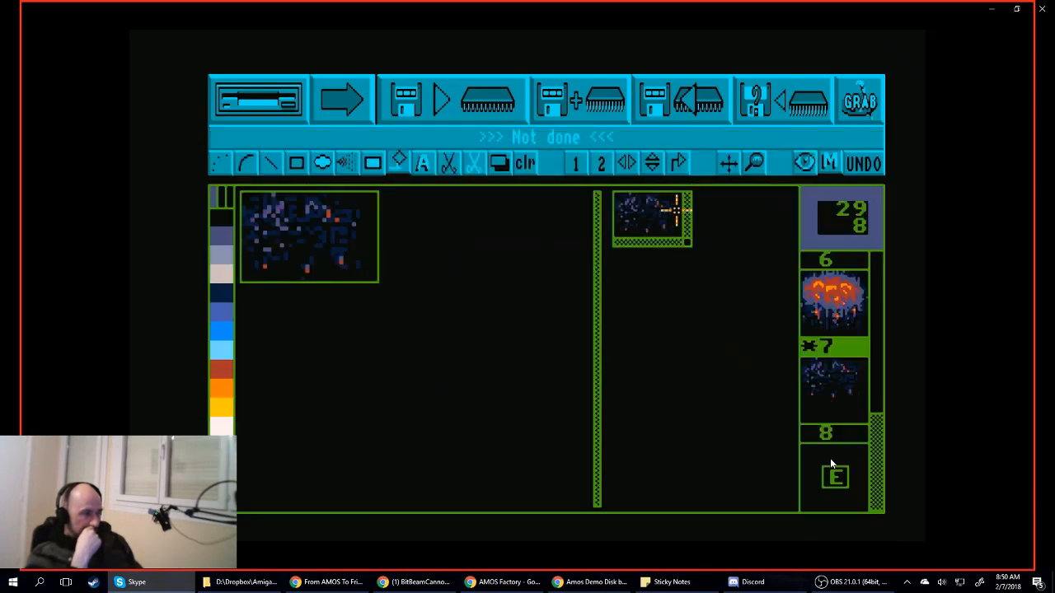
- Try to save the bank under a new name again, trimming the path to Shared:Bobs.Abk
click(264, 97)
click(523, 98)
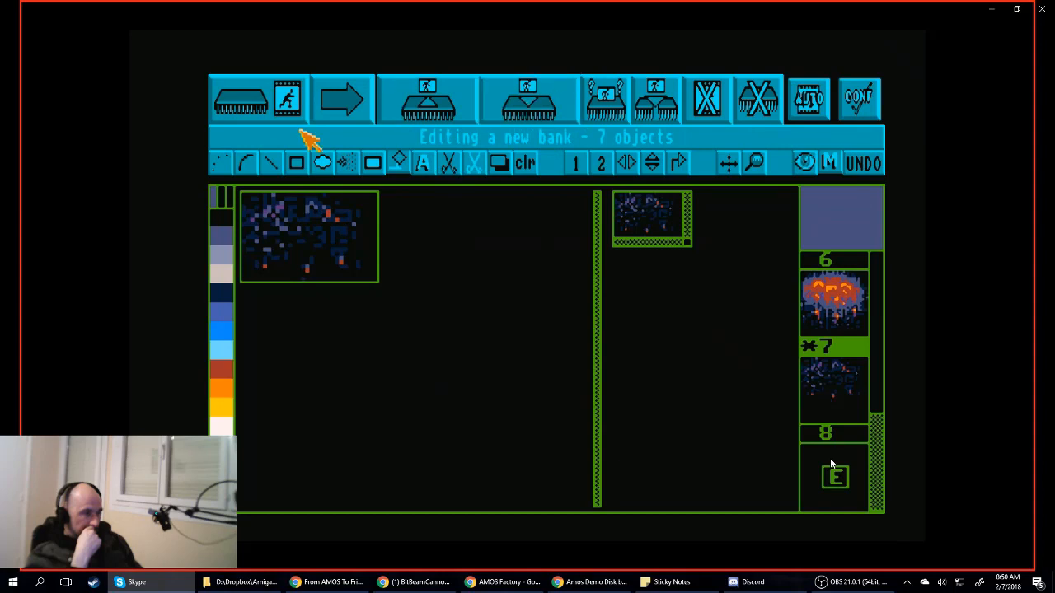
click(235, 103)
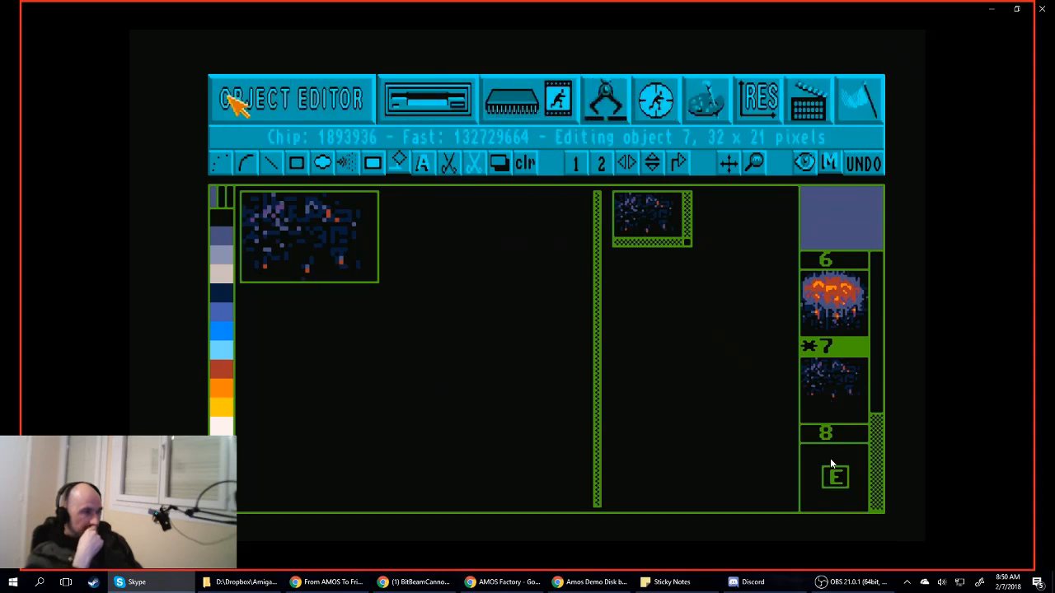
click(446, 109)
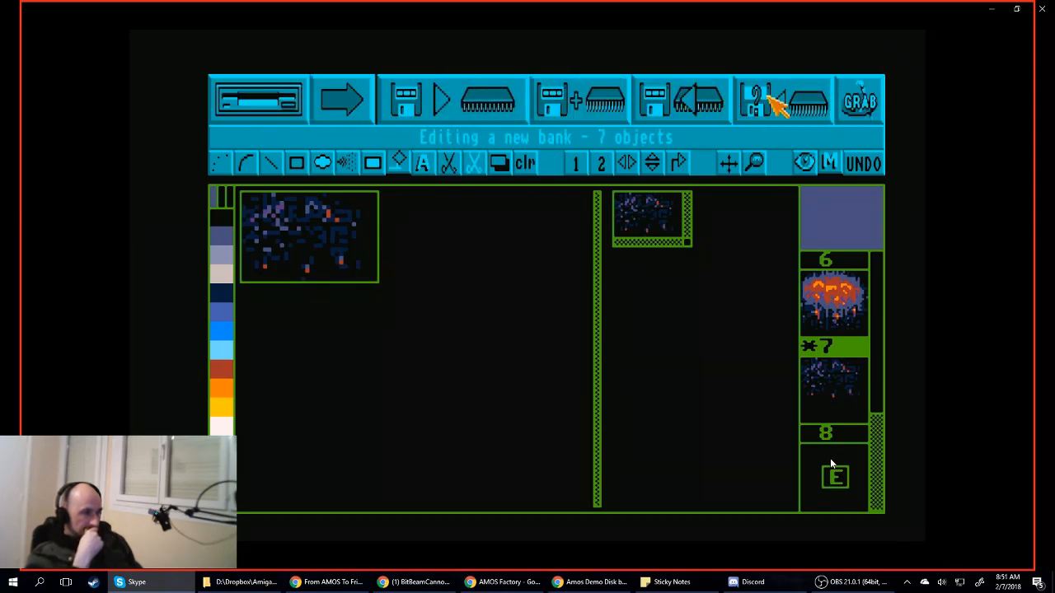
click(779, 115)
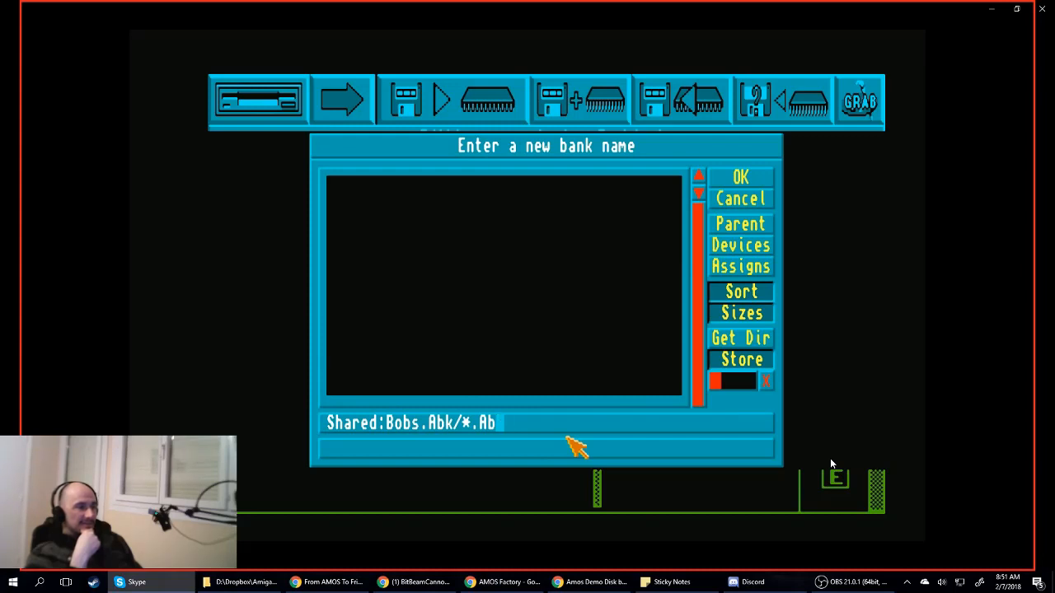
key(BackSpace)
key(BackSpace)
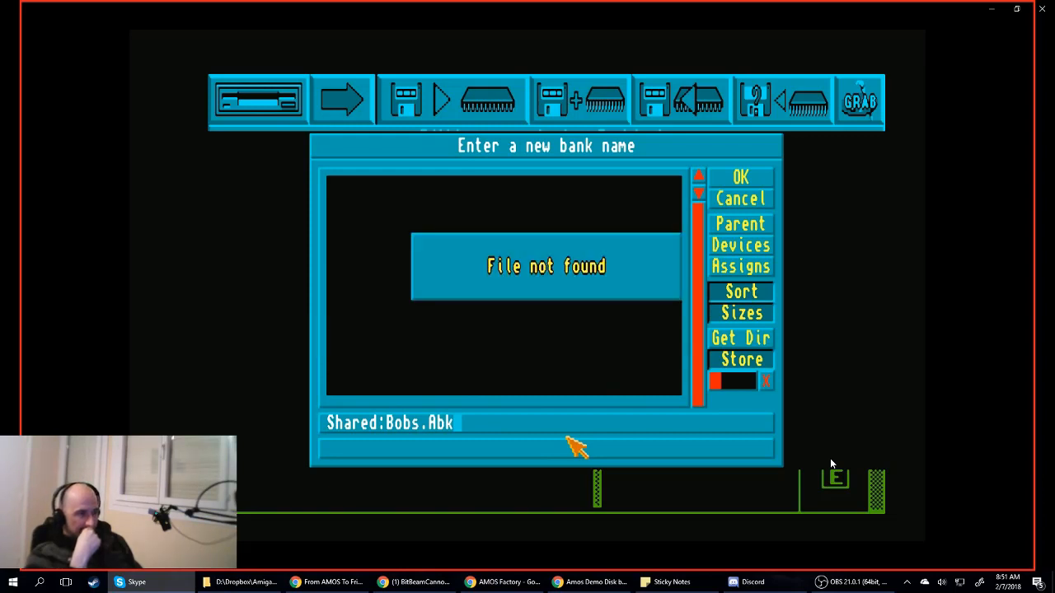
click(732, 199)
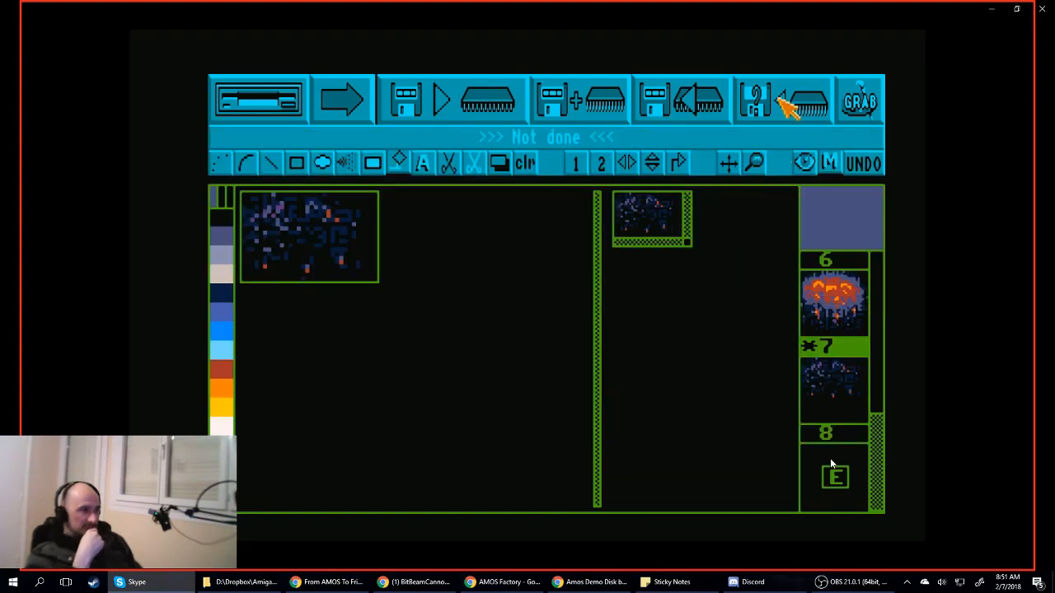
click(780, 96)
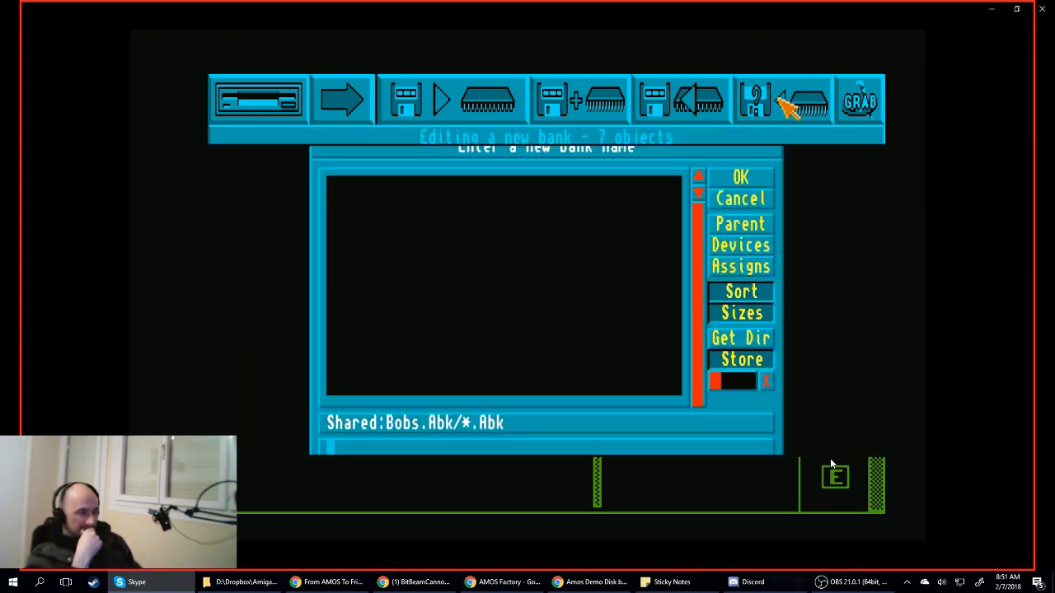
click(740, 200)
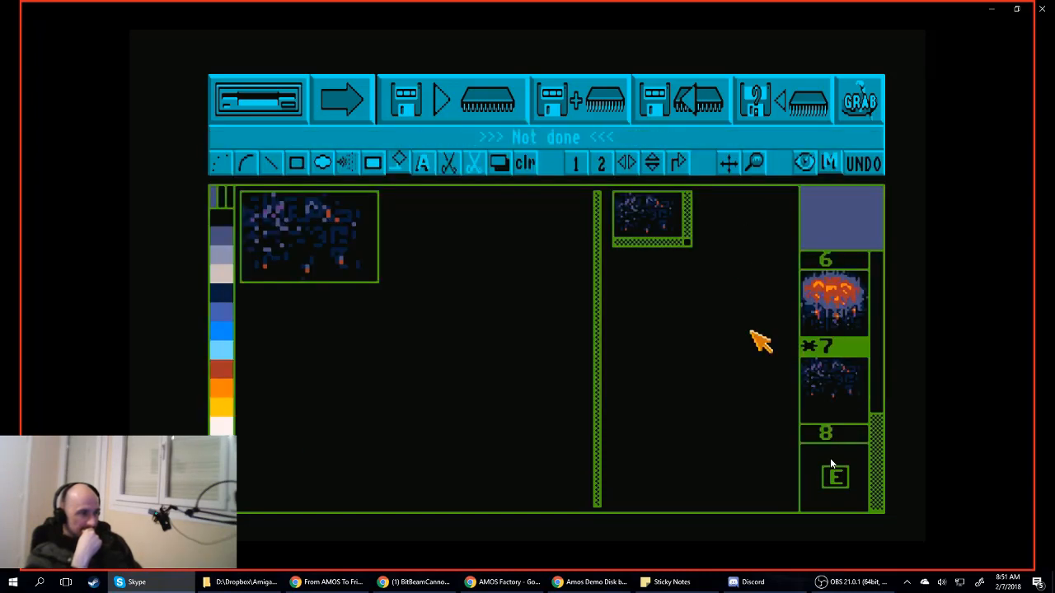
click(269, 103)
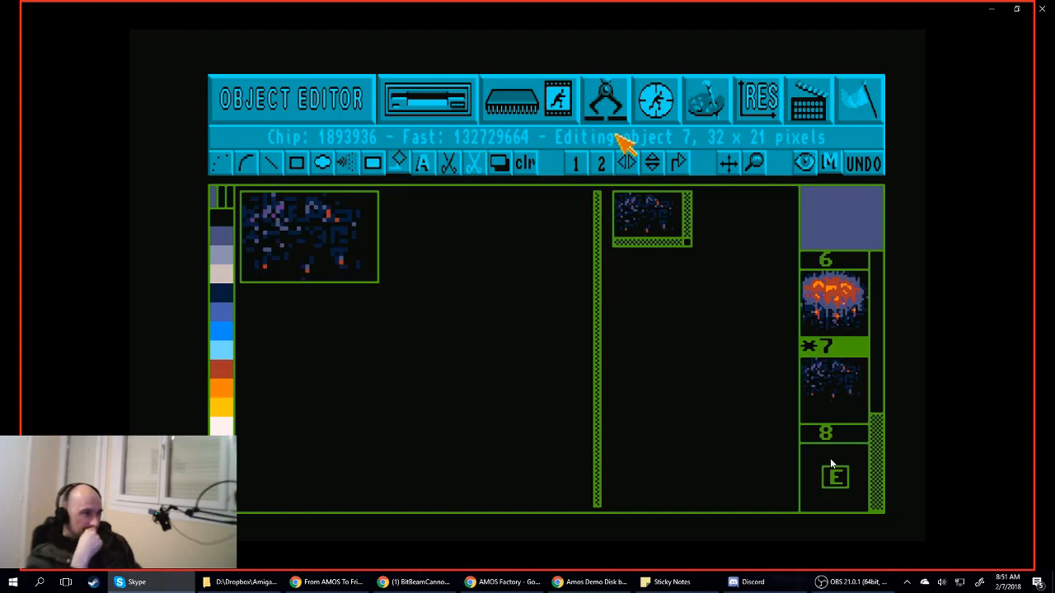
click(456, 99)
click(681, 98)
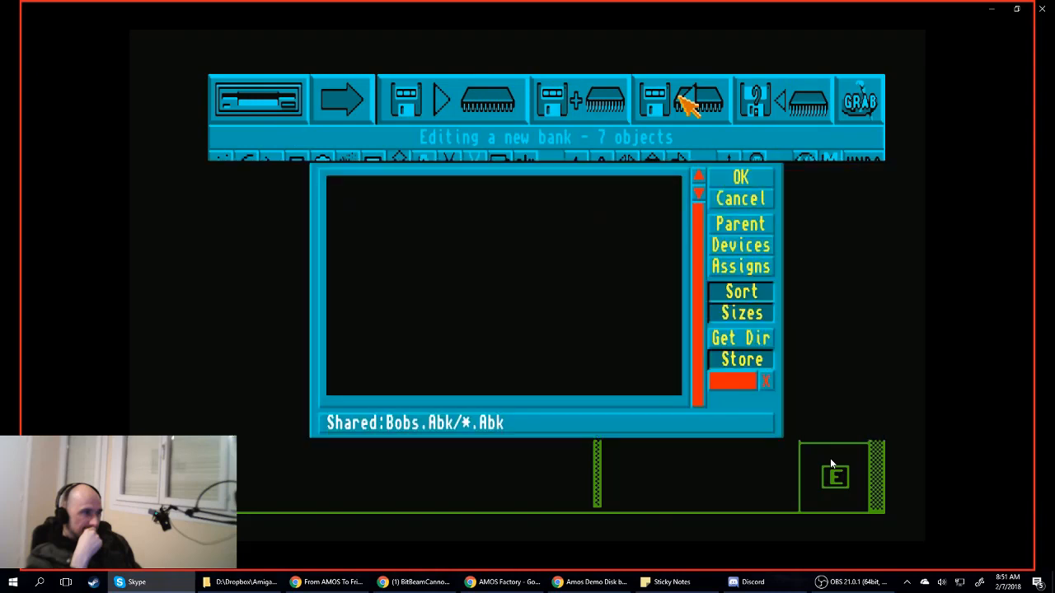
click(549, 422)
key(BackSpace)
key(BackSpace)
key(BackSpace)
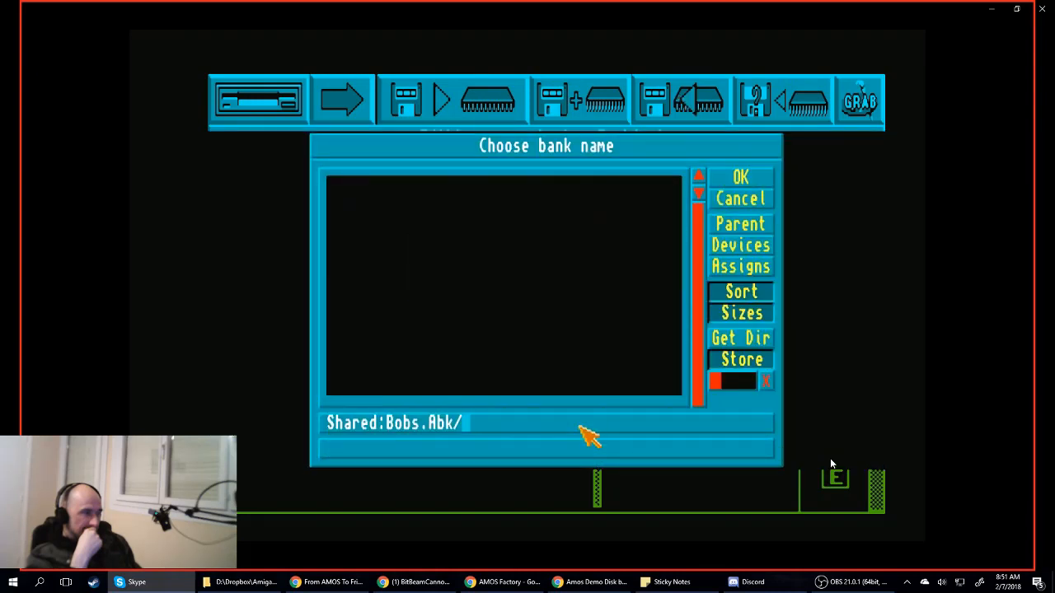
key(Return)
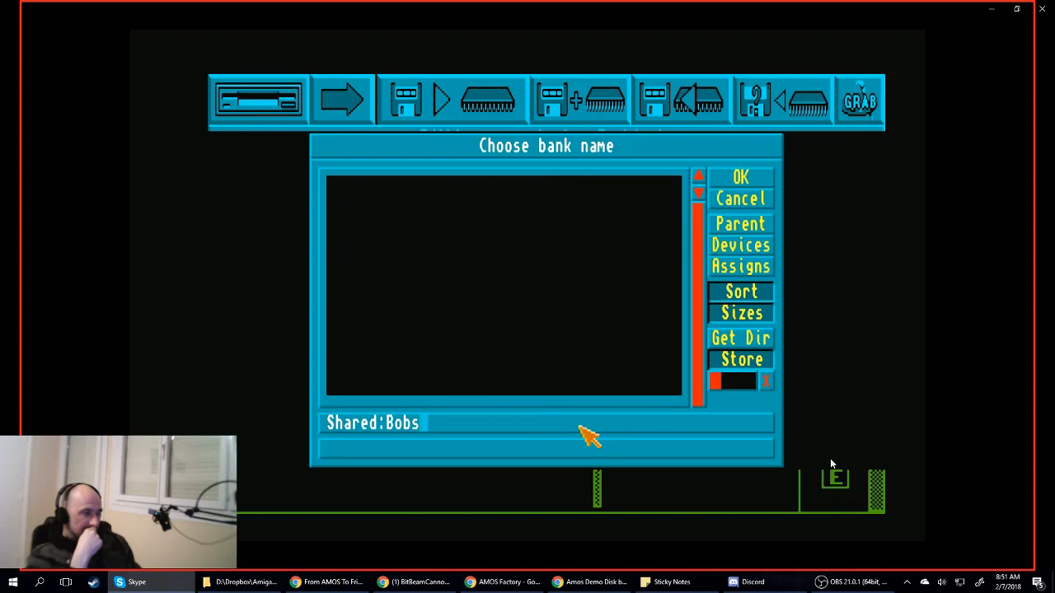
key(BackSpace)
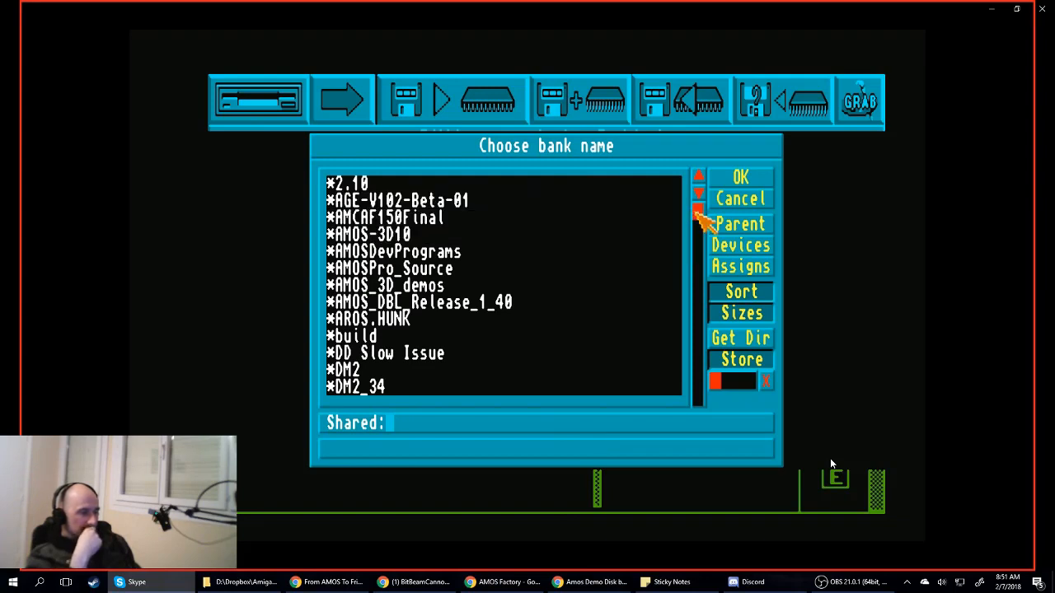
mouse_move(696, 213)
mouse_down()
mouse_move(695, 288)
mouse_move(694, 204)
mouse_up()
click(729, 201)
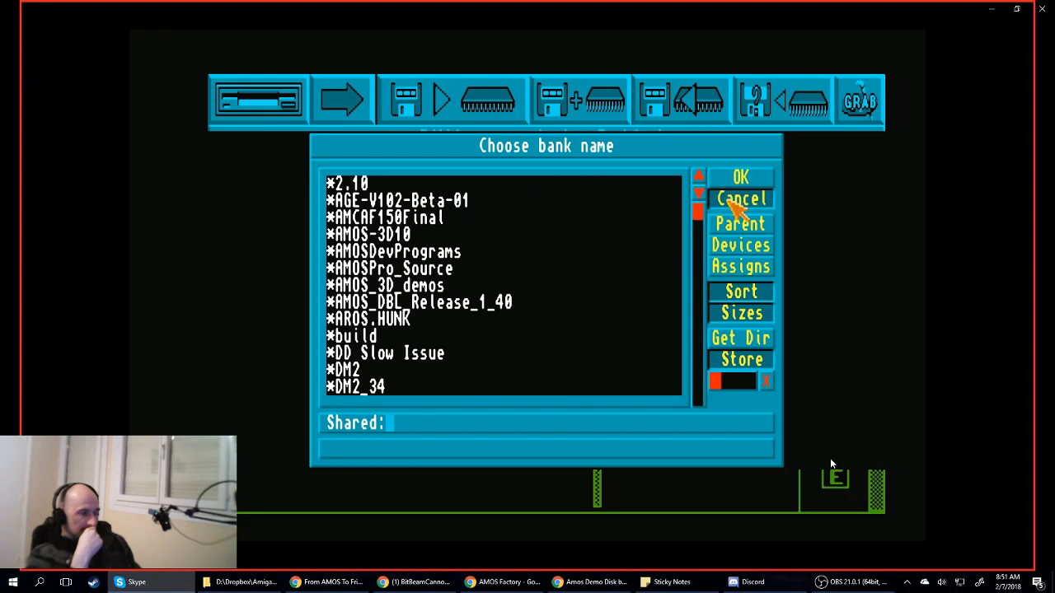
- Start saving the bank under a new name and change the file selector's path to Shared:*/.abk
click(765, 105)
click(538, 427)
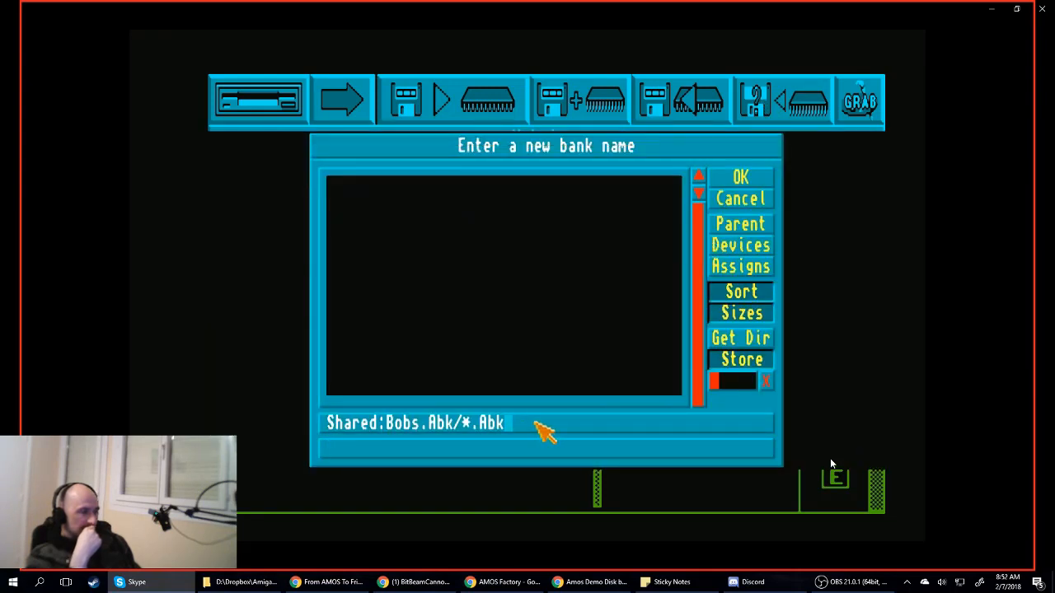
key(BackSpace)
key(BackSpace)
key(BackSpace)
key(BackSpace)
key(BackSpace)
key(BackSpace)
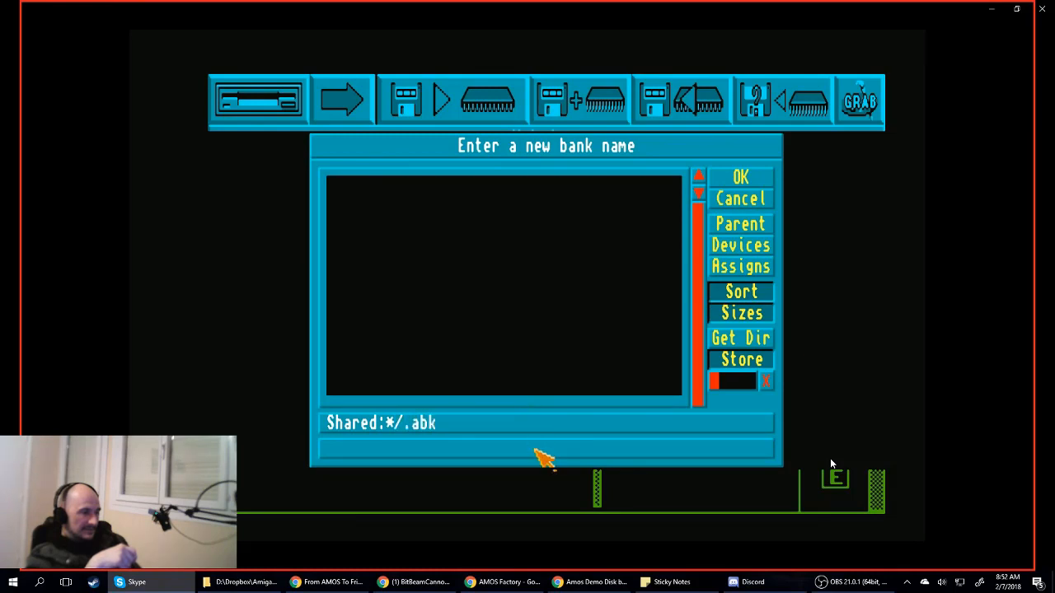
- Enter Bobs.Abk as the bank's file name and save it as a bob bank
click(542, 451)
text(Bobs)
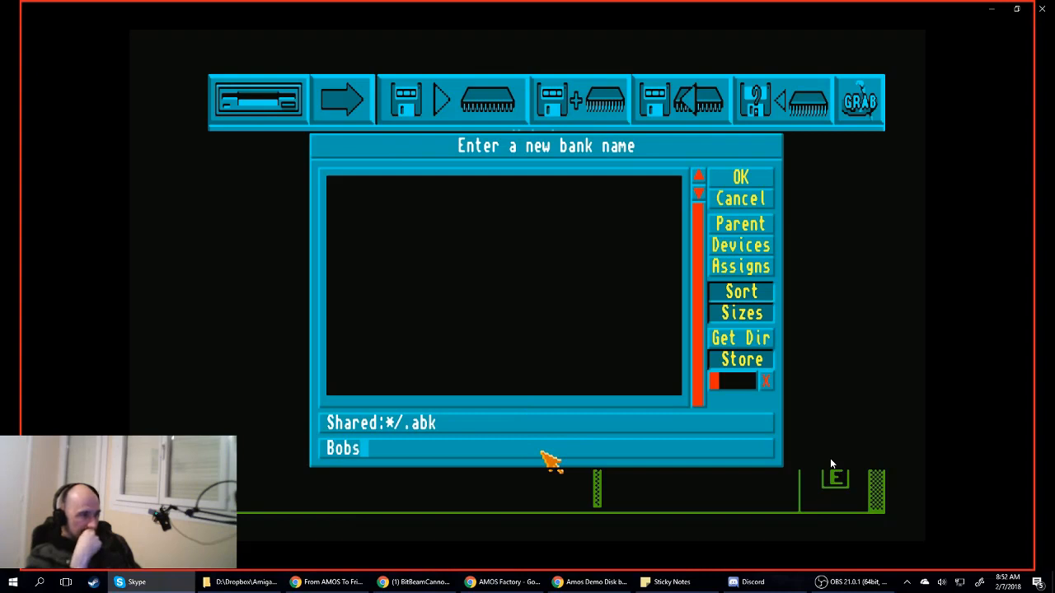
text(.Abk)
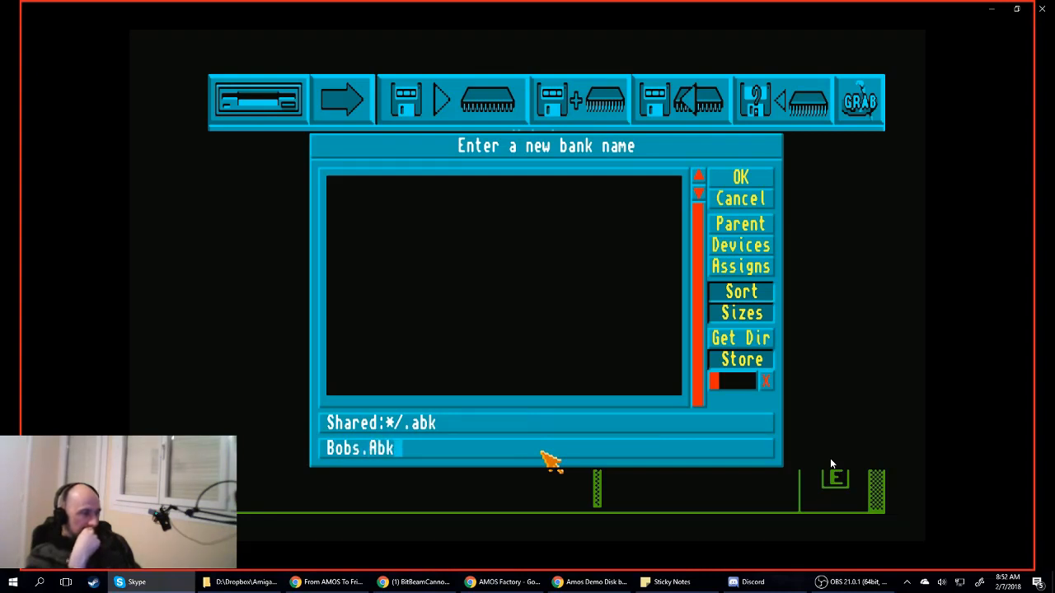
key(Return)
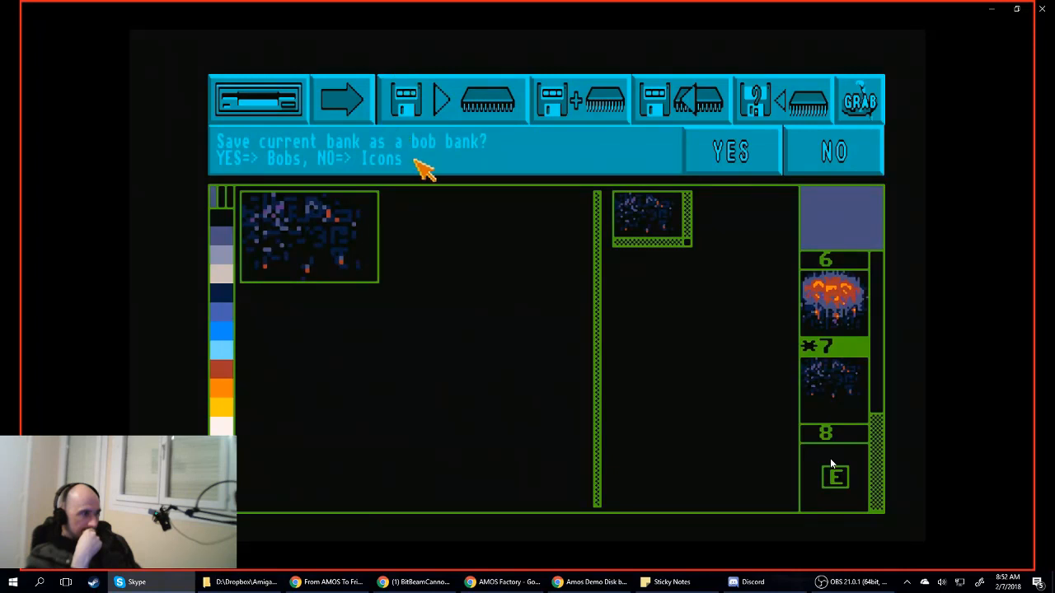
click(726, 157)
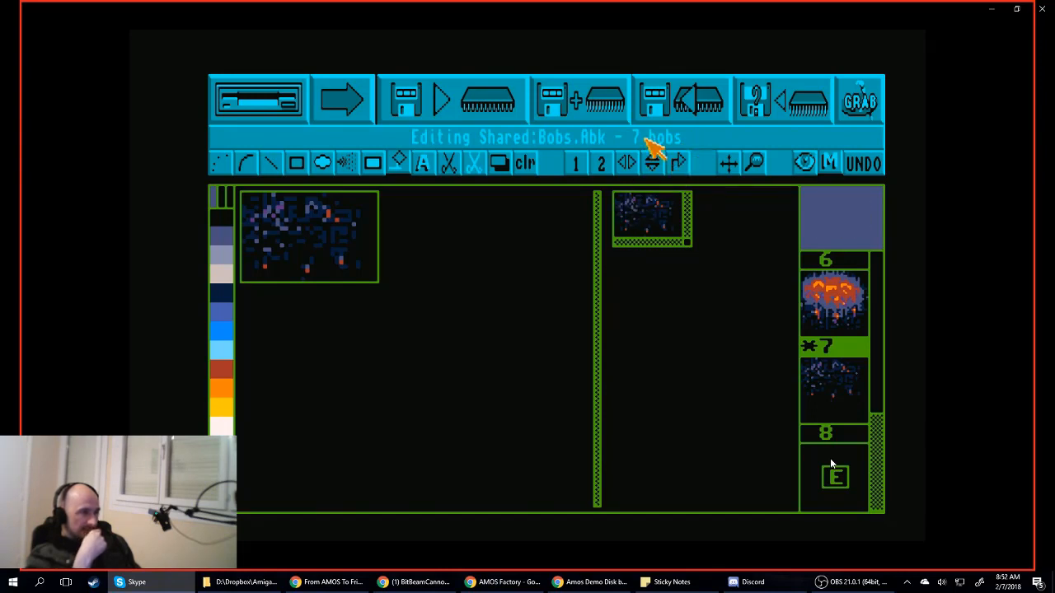
- Leave the Object Editor and write Load "shared:Bobs.abk",1 as the first line of the new project
click(268, 101)
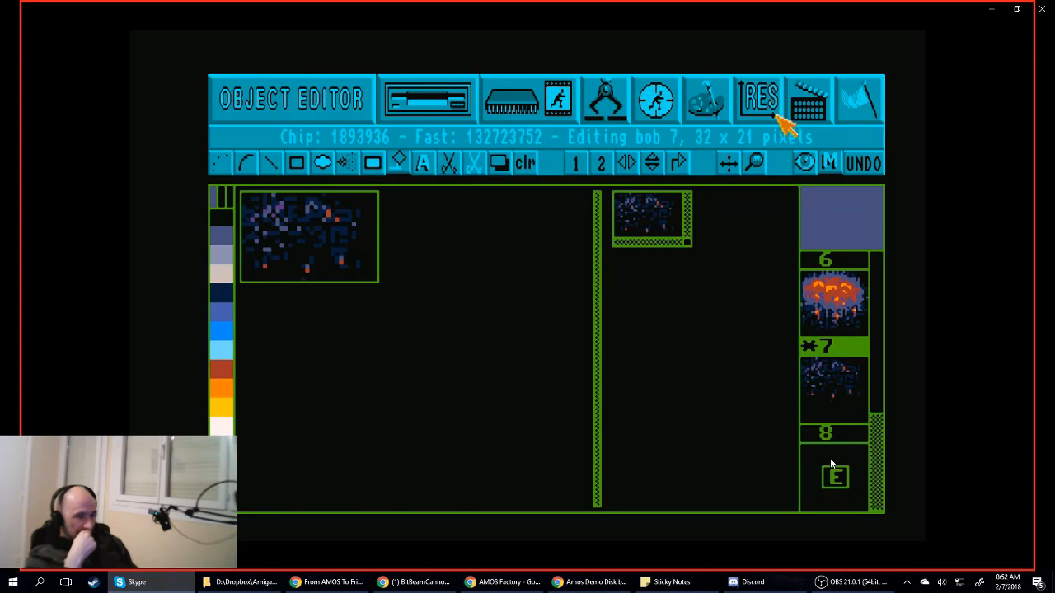
click(869, 94)
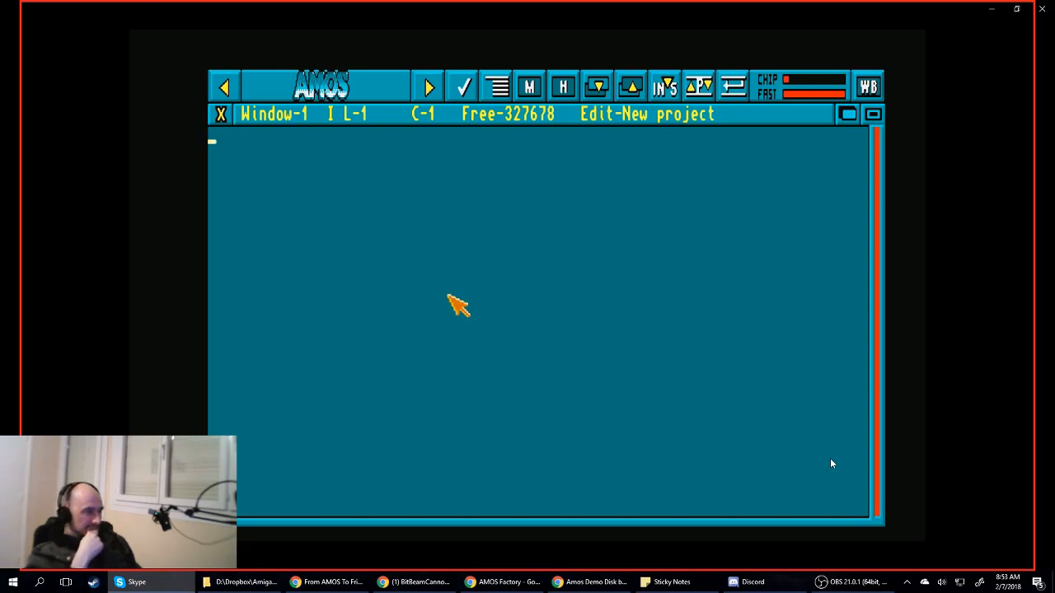
text(Load)
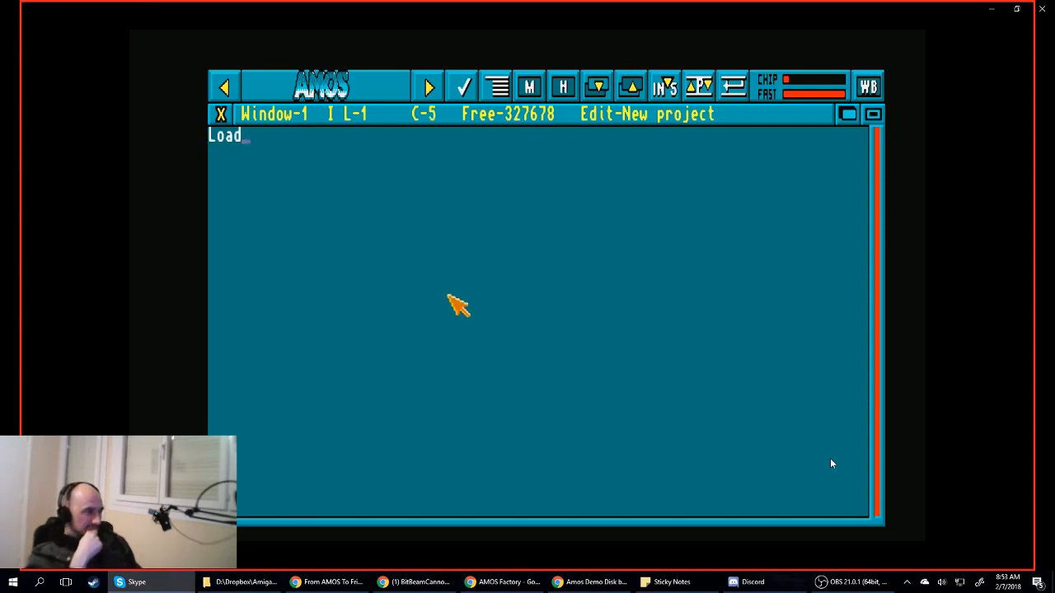
text( "sa)
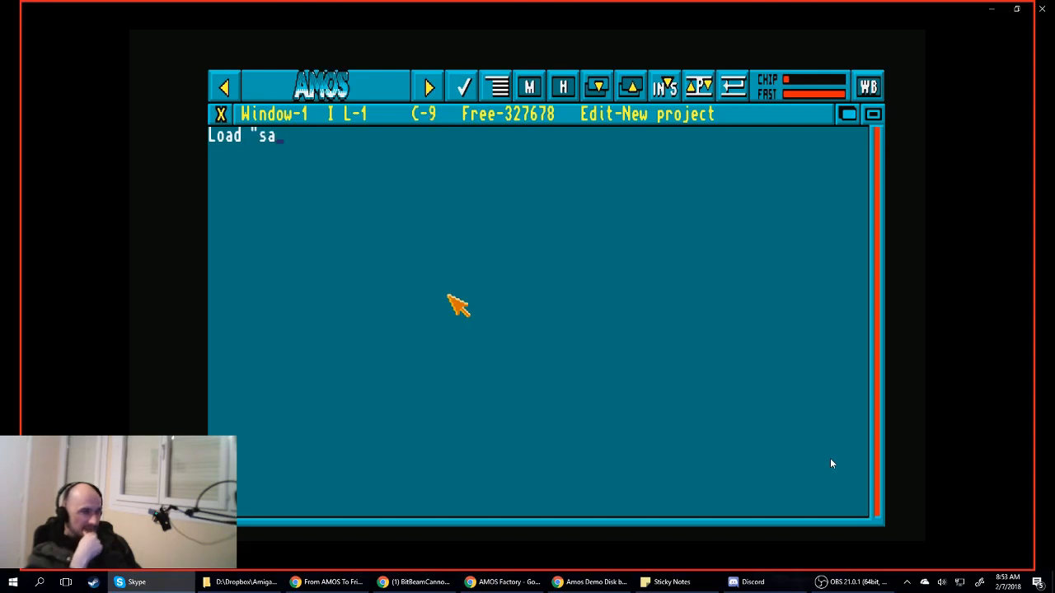
key(BackSpace)
text(hared:)
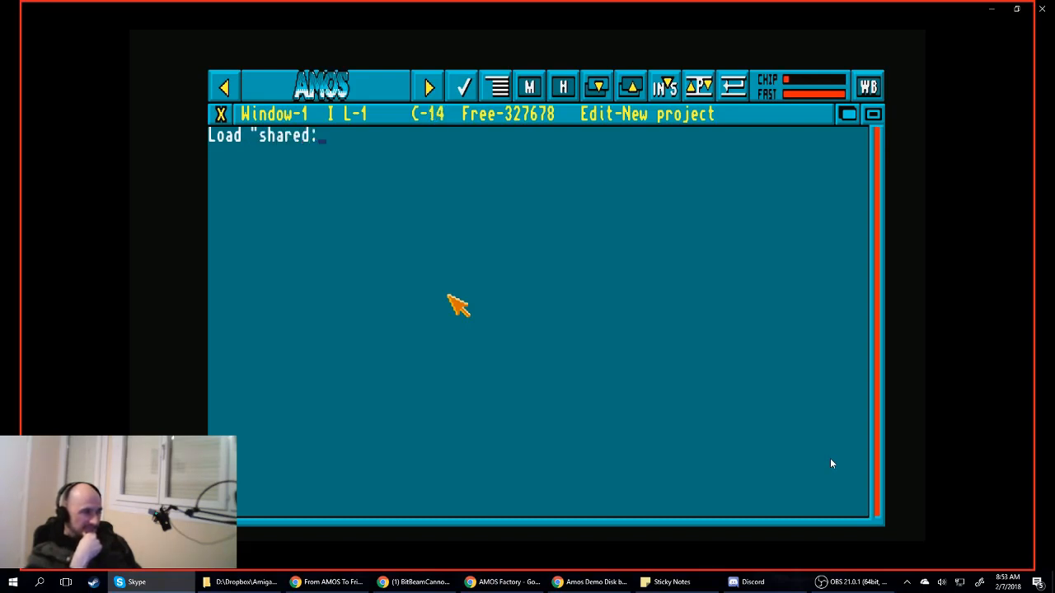
text(Bobs.a)
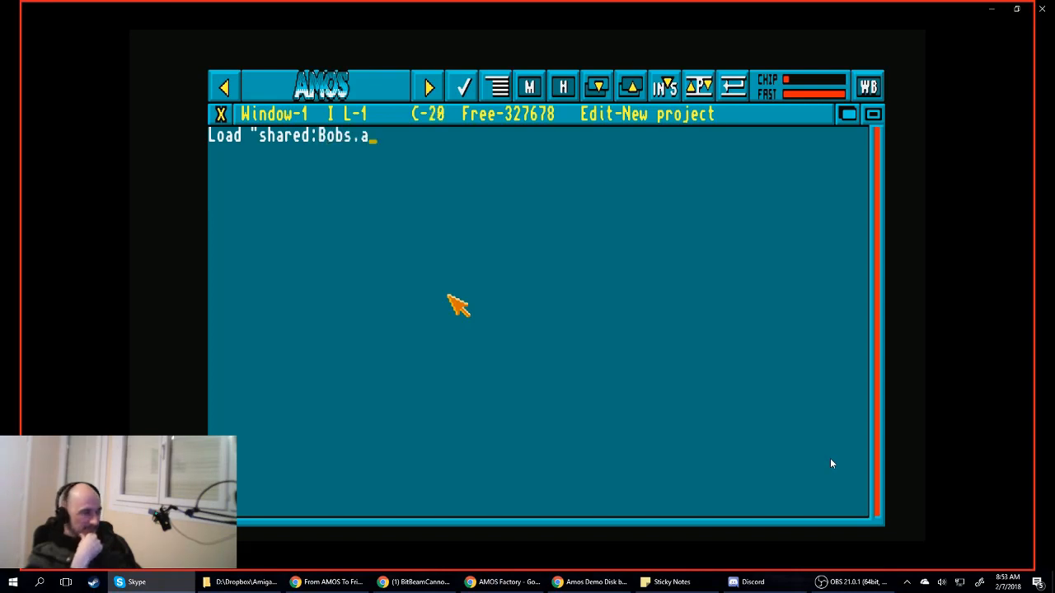
text(bk",1)
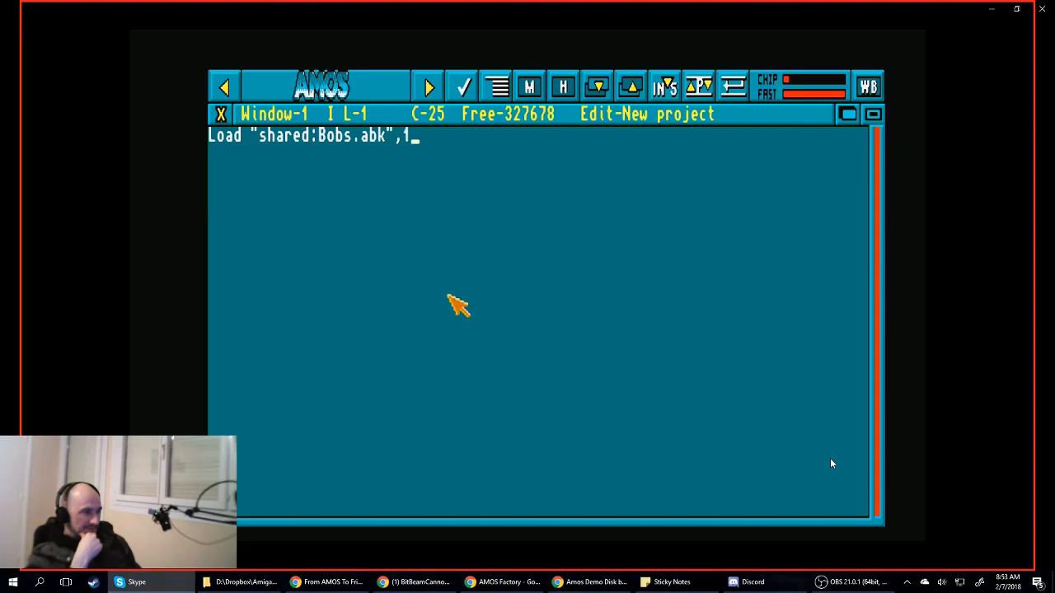
- Add the line Bob 1,20,20,3 below a blank line, then test-run the program and return to the editor
key(Return)
key(Return)
text(Bob 1,)
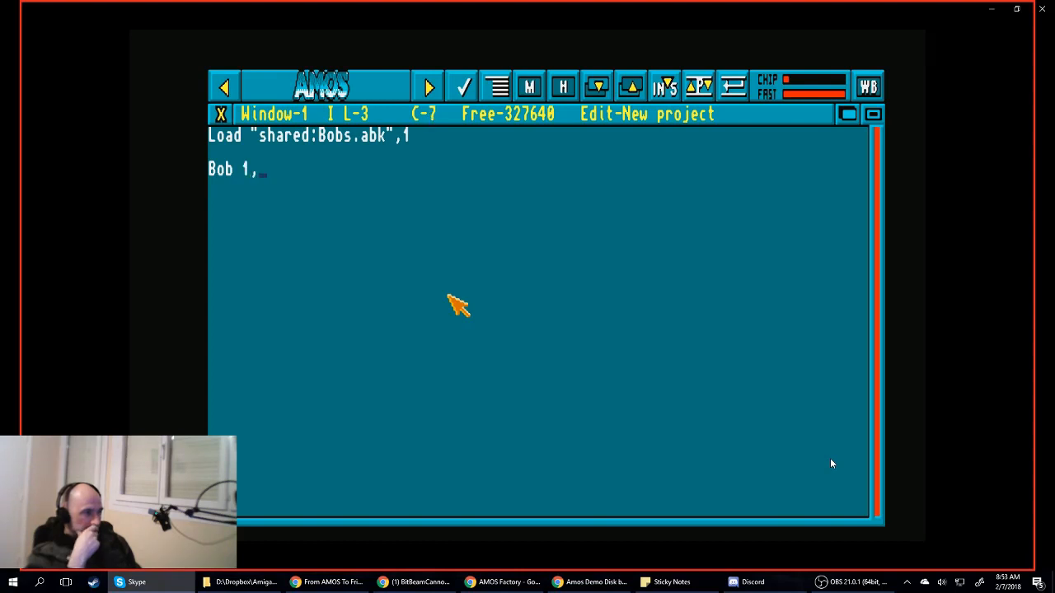
text(20,20,3)
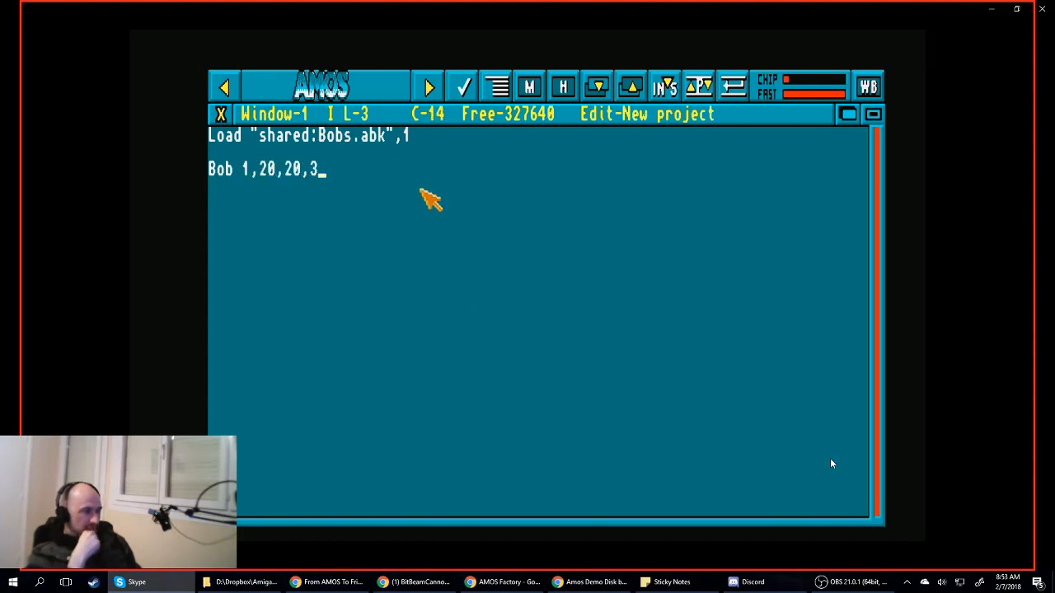
click(430, 88)
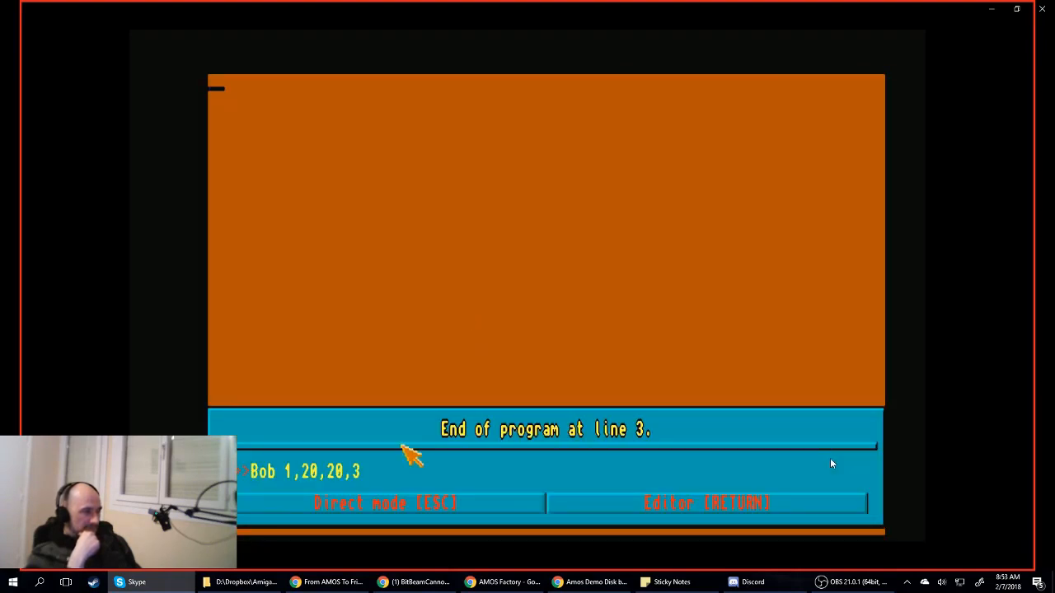
click(635, 504)
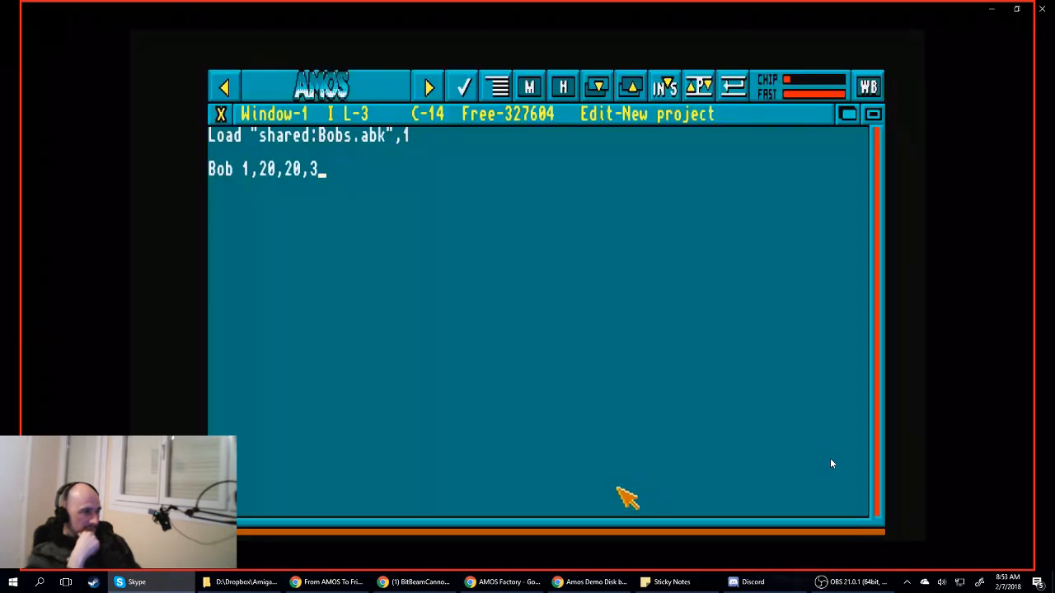
- Write Get sprite bank on the empty line between the Load and Bob commands
key(Up)
key(Up)
key(Left)
key(Left)
key(Left)
key(Left)
key(Left)
key(Left)
key(Left)
key(Left)
key(Left)
key(Left)
key(Left)
key(Left)
key(Left)
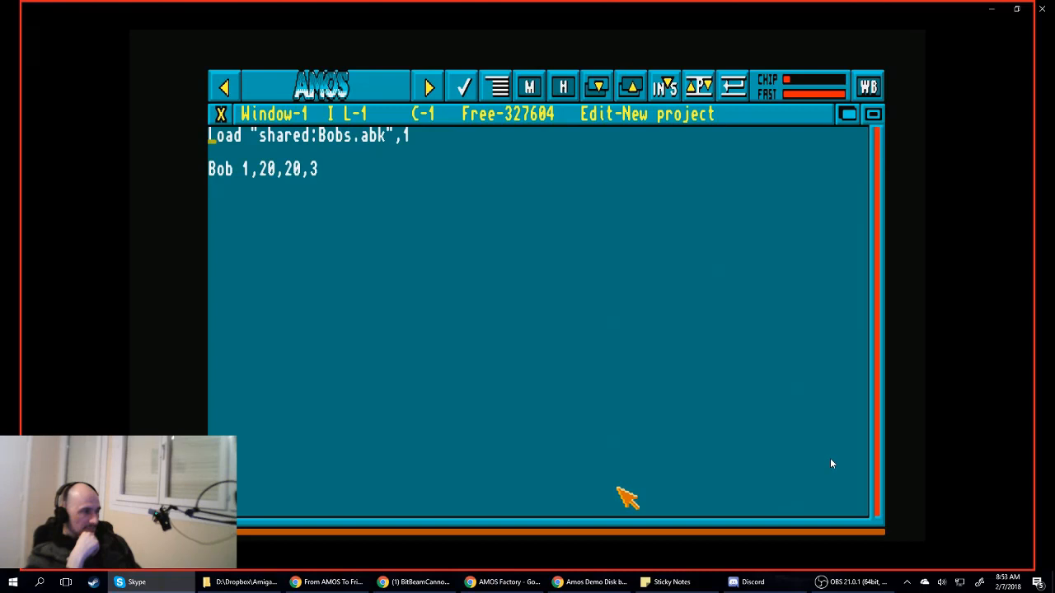
key(Down)
text(Get )
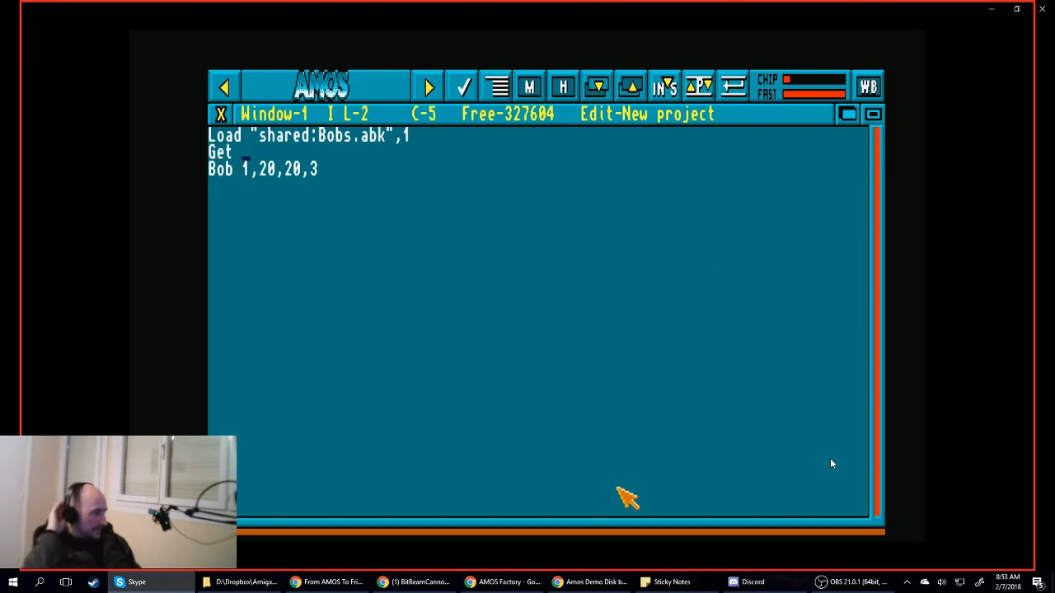
text(sprite)
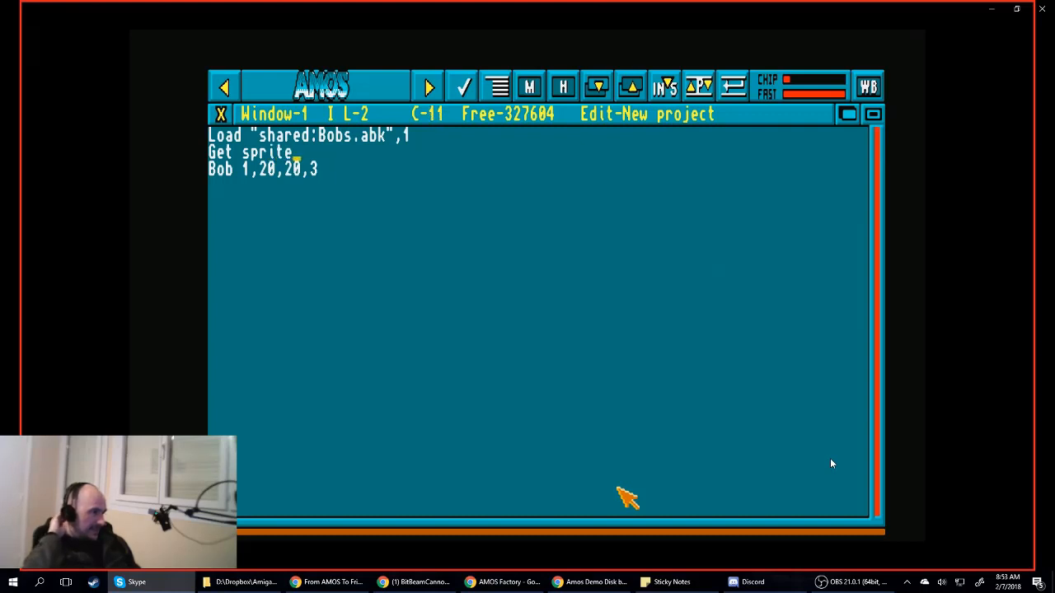
text( bank)
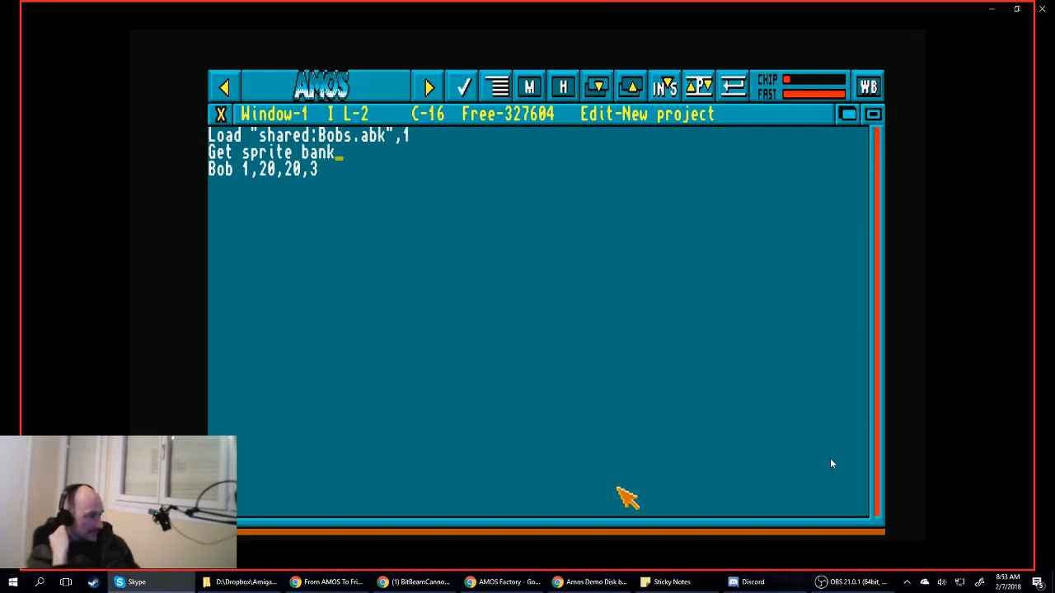
key(Up)
key(Up)
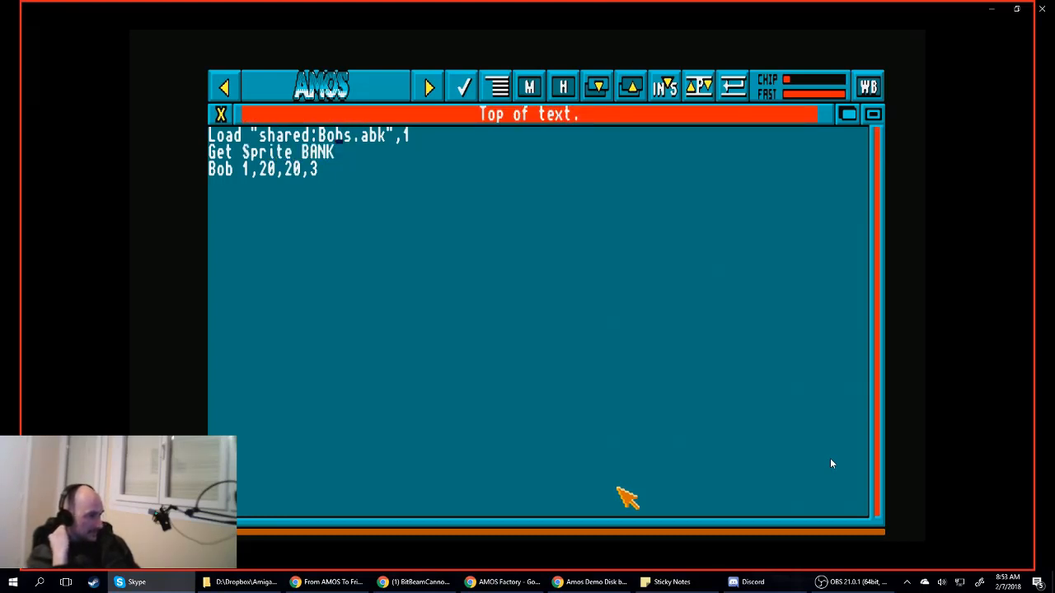
- Replace the word BANK with Pallete in the Get Sprite line
key(Down)
key(BackSpace)
key(BackSpace)
key(BackSpace)
key(BackSpace)
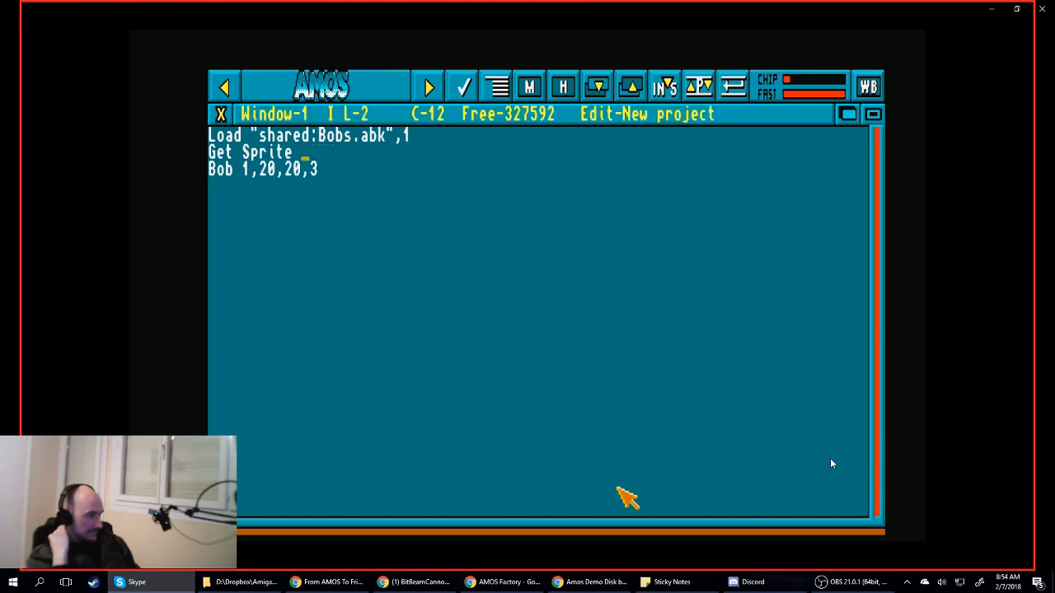
text(Pal)
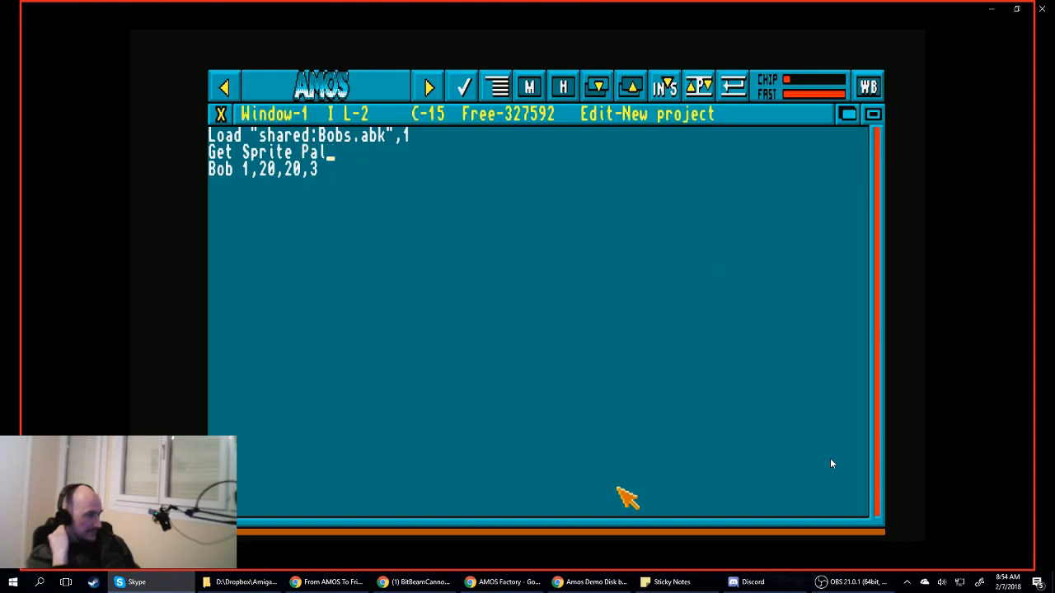
text(lete)
key(Down)
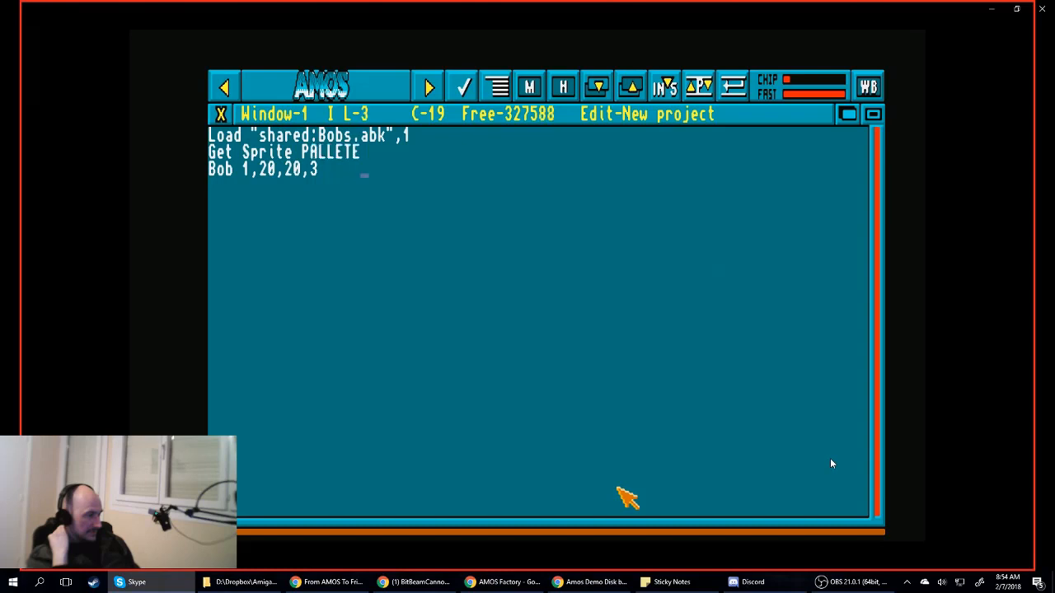
- Erase PALLETE from the Get Sprite line and write Pal in its place
key(Up)
key(BackSpace)
key(BackSpace)
key(BackSpace)
key(BackSpace)
key(BackSpace)
key(BackSpace)
key(BackSpace)
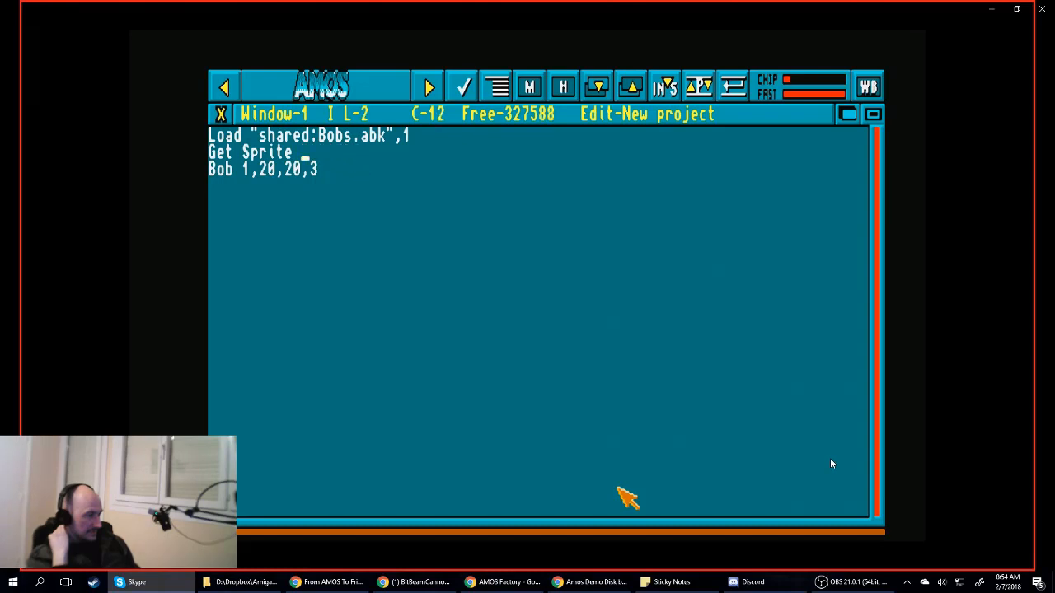
text(Pal)
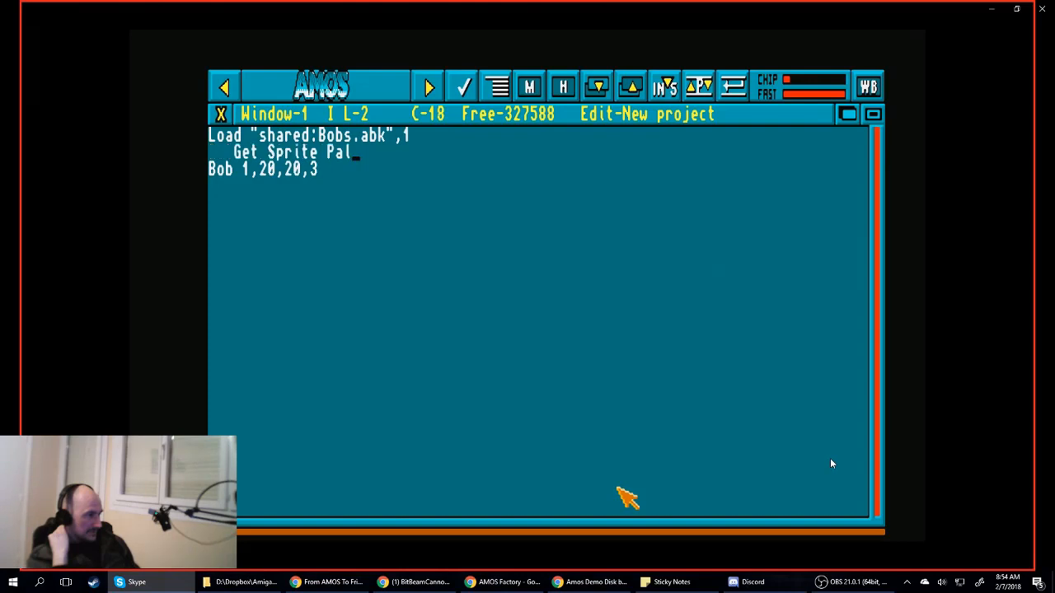
- Remove the leading spaces so the Get Sprite line starts at the first column
key(Left)
key(Left)
key(Left)
key(Left)
key(Left)
key(Left)
key(Left)
key(Left)
key(Left)
key(Left)
key(Left)
key(Left)
key(Left)
key(Left)
key(BackSpace)
key(BackSpace)
key(BackSpace)
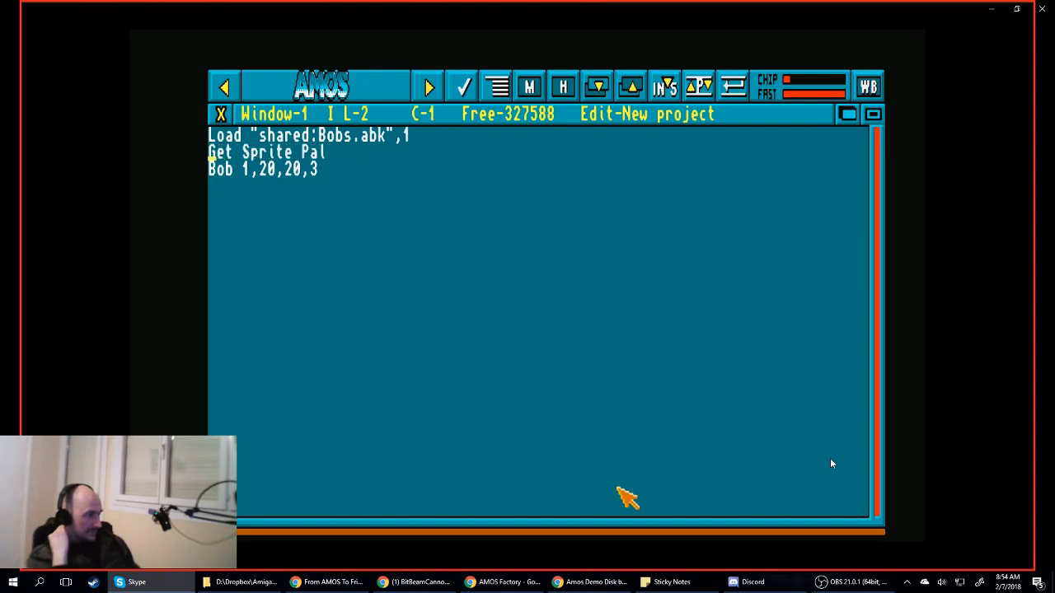
- Complete the last word of the Get Sprite line as Pallette
key(Right)
key(Right)
key(Right)
key(Right)
key(Right)
key(Right)
key(Right)
key(Right)
key(Right)
key(Right)
key(Right)
key(Right)
key(Right)
key(Right)
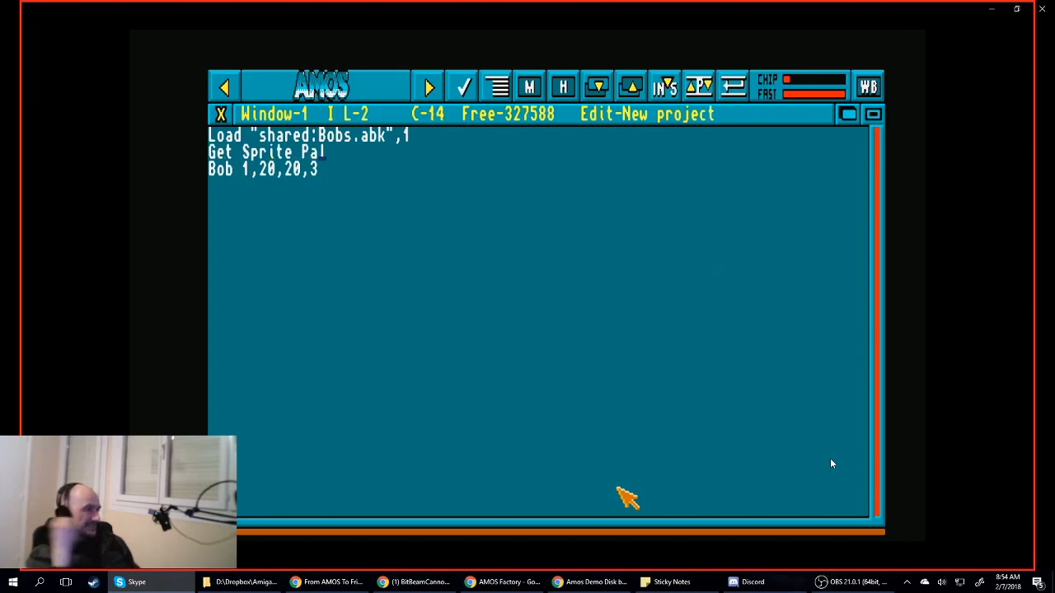
text(le)
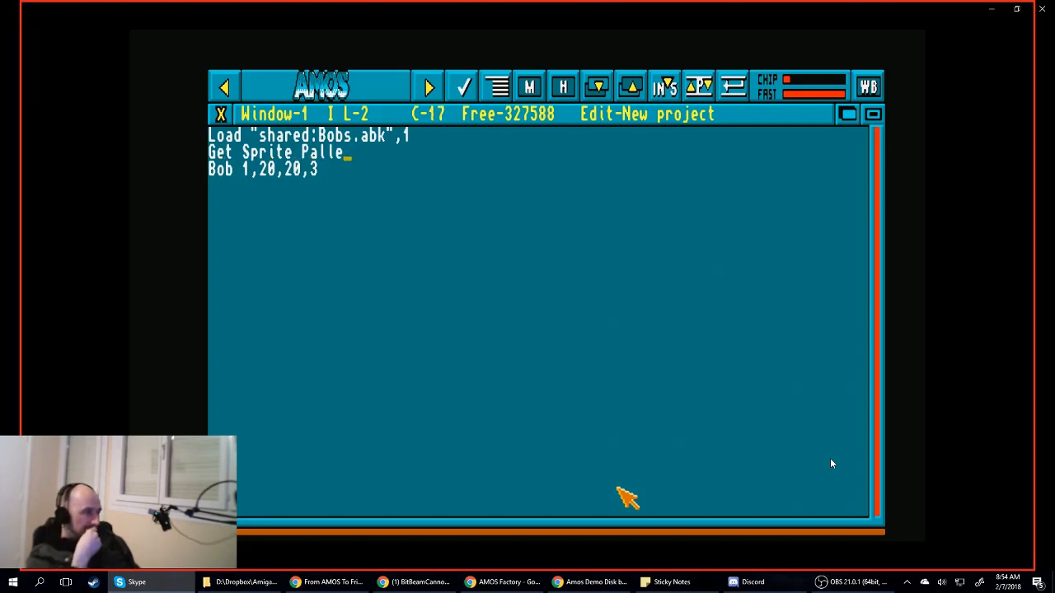
text(tte)
key(Return)
key(BackSpace)
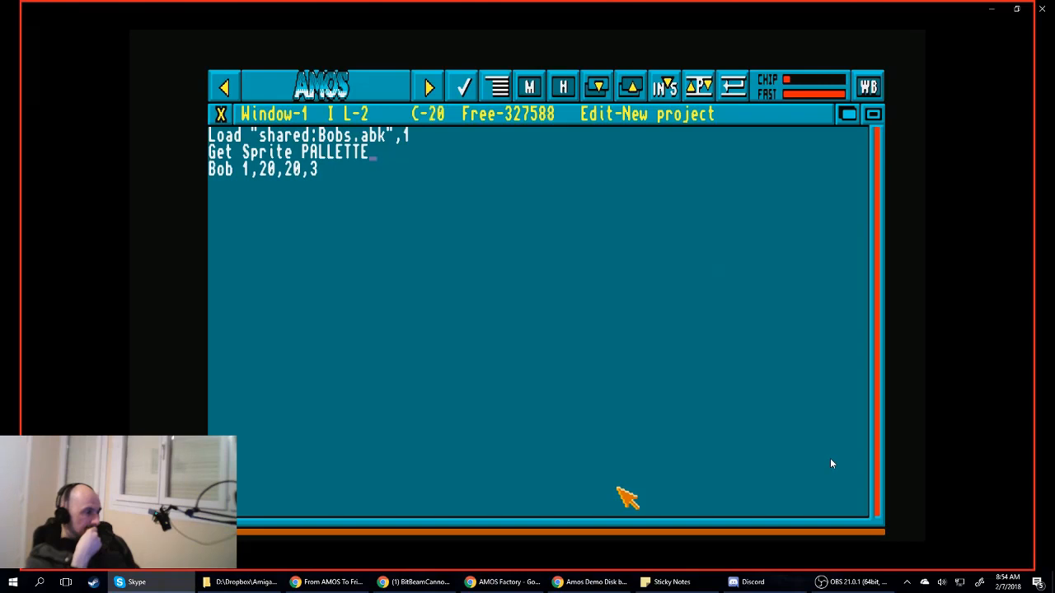
- Correct the line to Get Sprite Palette without a blank line below it, then test-run the program and return to the editor
key(BackSpace)
key(BackSpace)
key(BackSpace)
key(BackSpace)
key(BackSpace)
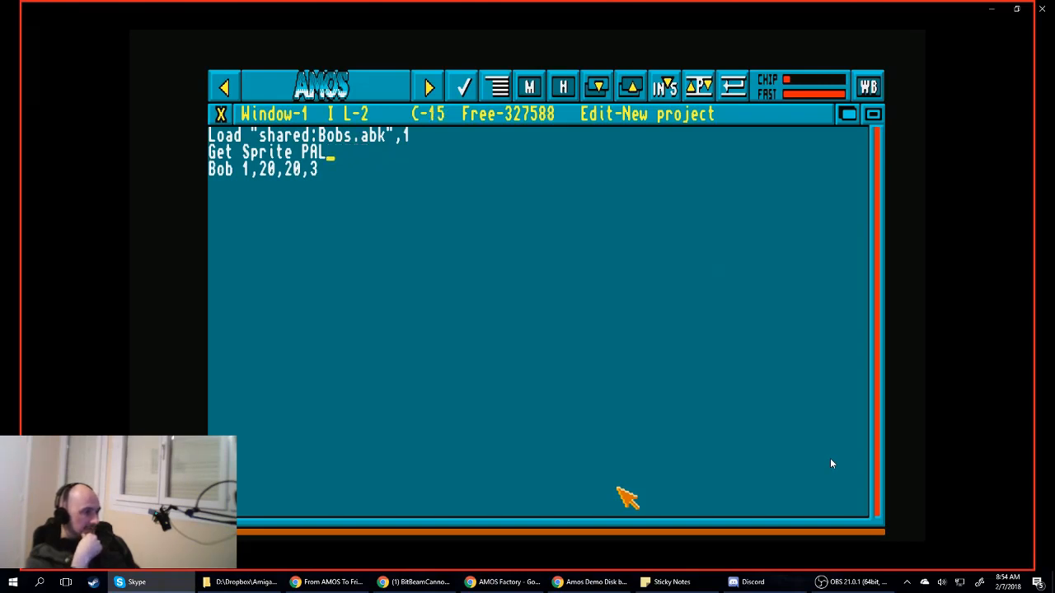
text(ette)
key(Return)
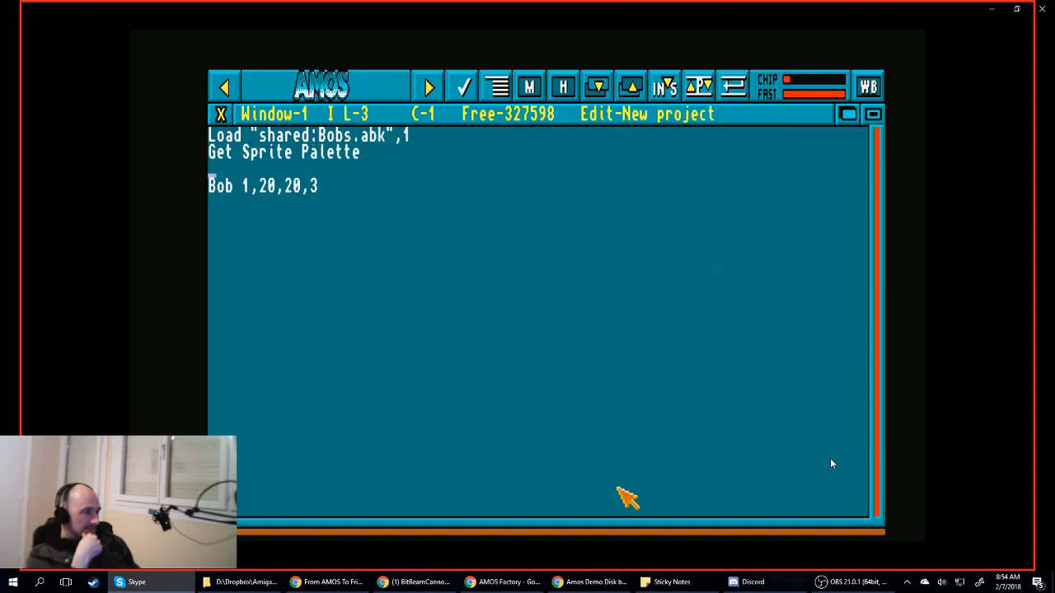
key(BackSpace)
key(BackSpace)
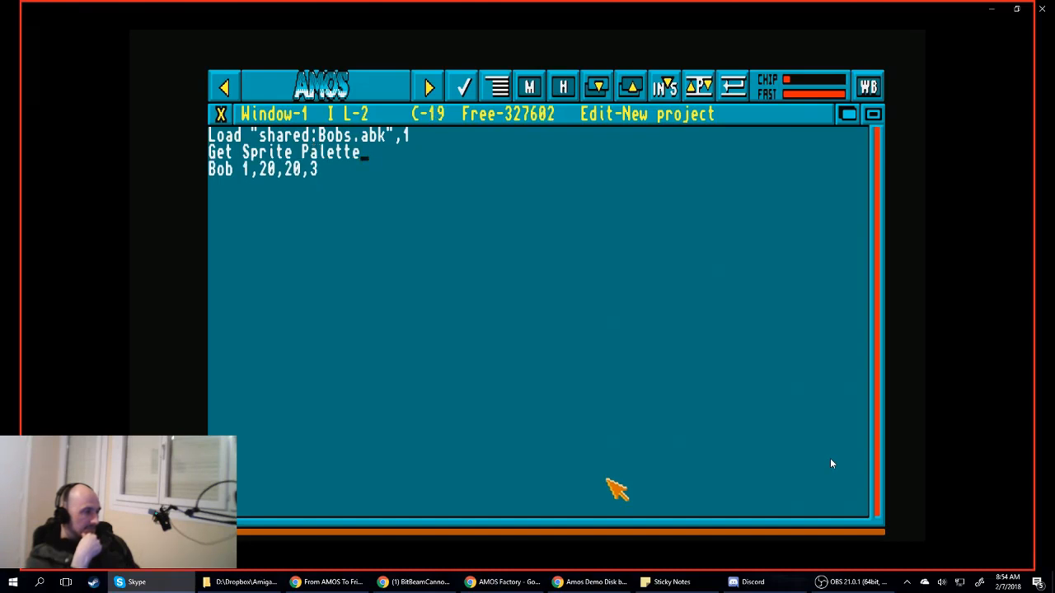
click(425, 79)
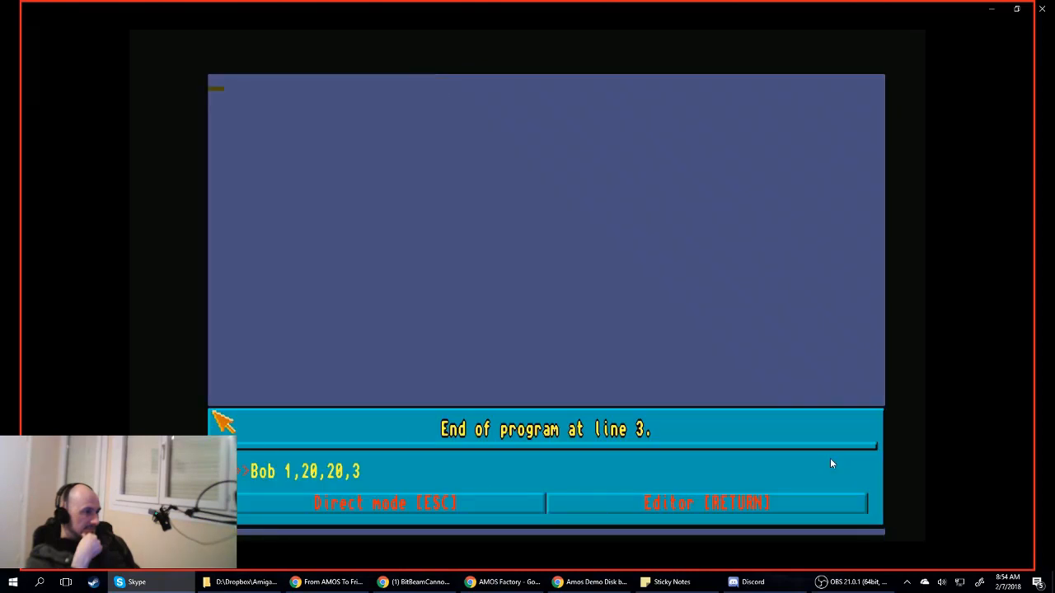
click(633, 502)
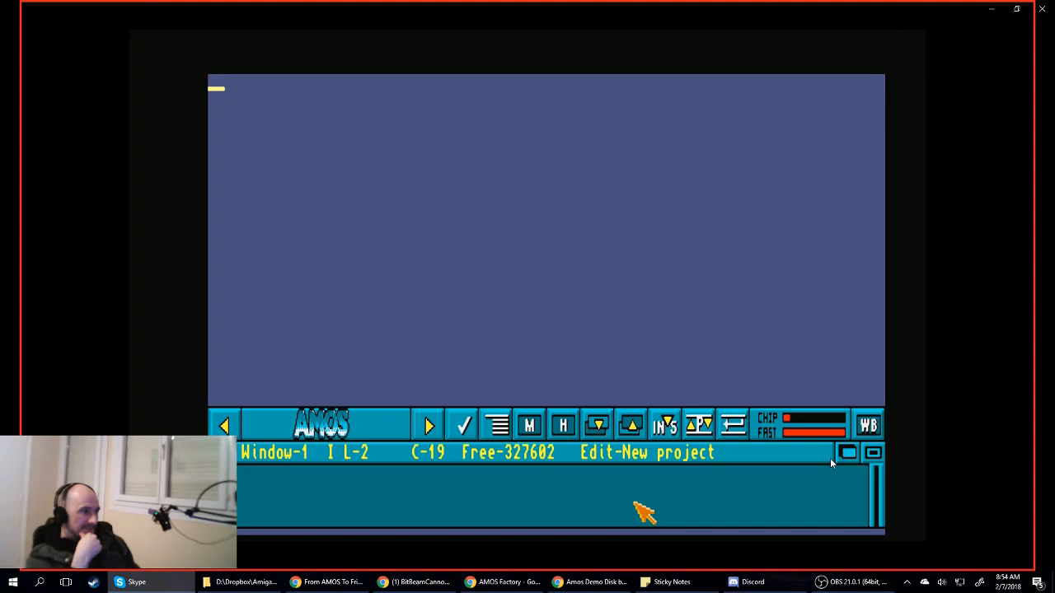
- Add the line Autoback 2 below the Bob command, then test-run the program and return to the editor
key(Down)
key(Left)
key(Left)
key(Left)
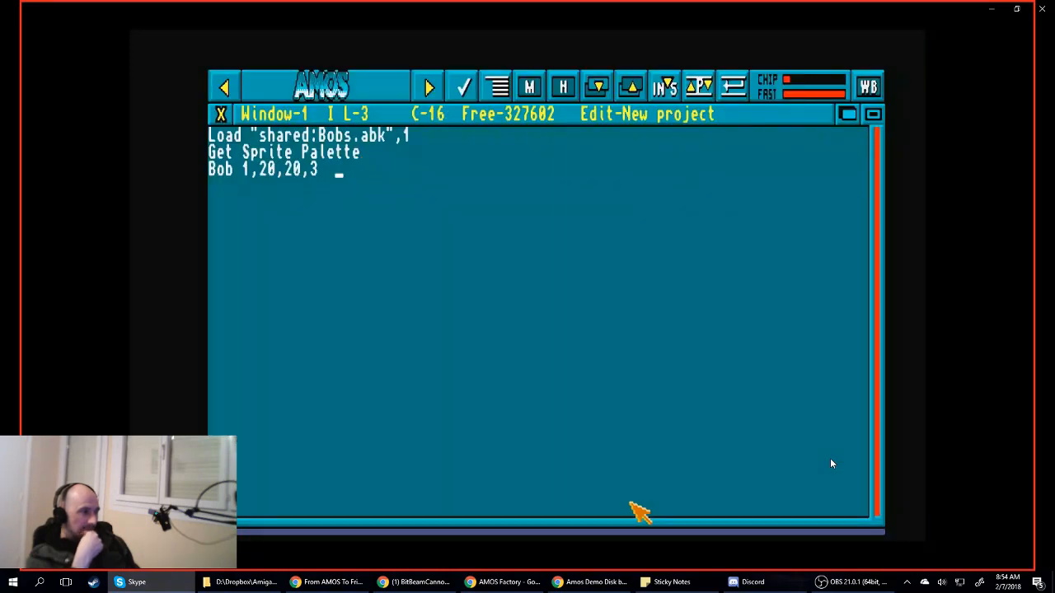
key(Left)
key(Left)
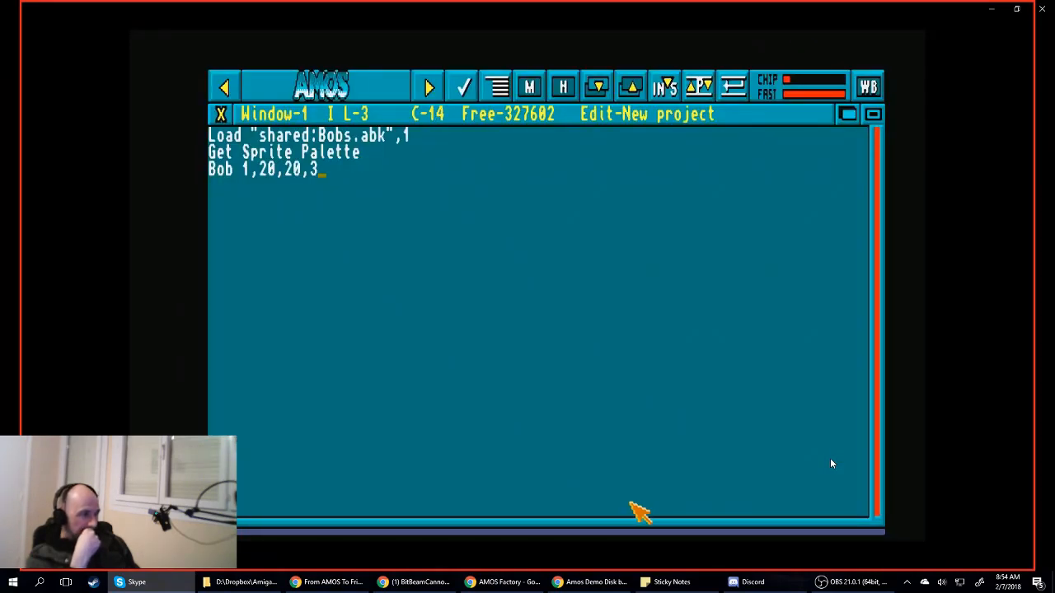
key(Left)
key(Left)
key(Left)
key(Left)
key(Left)
key(Left)
key(Left)
key(Left)
key(Right)
key(Right)
key(Right)
key(Right)
key(Right)
key(Right)
key(Right)
key(Right)
key(Right)
key(Left)
key(Return)
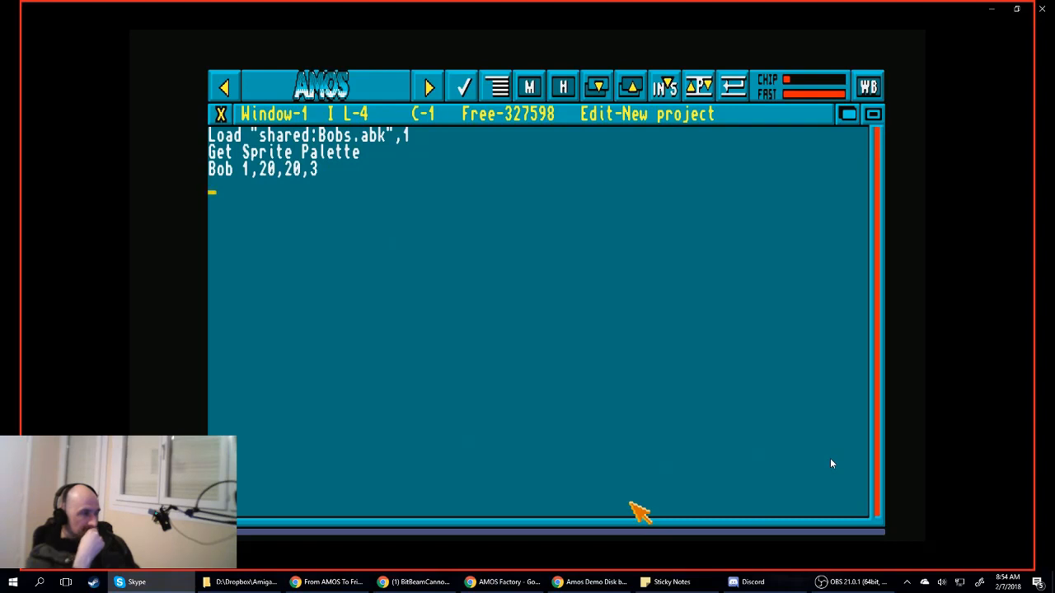
text(autoback 1)
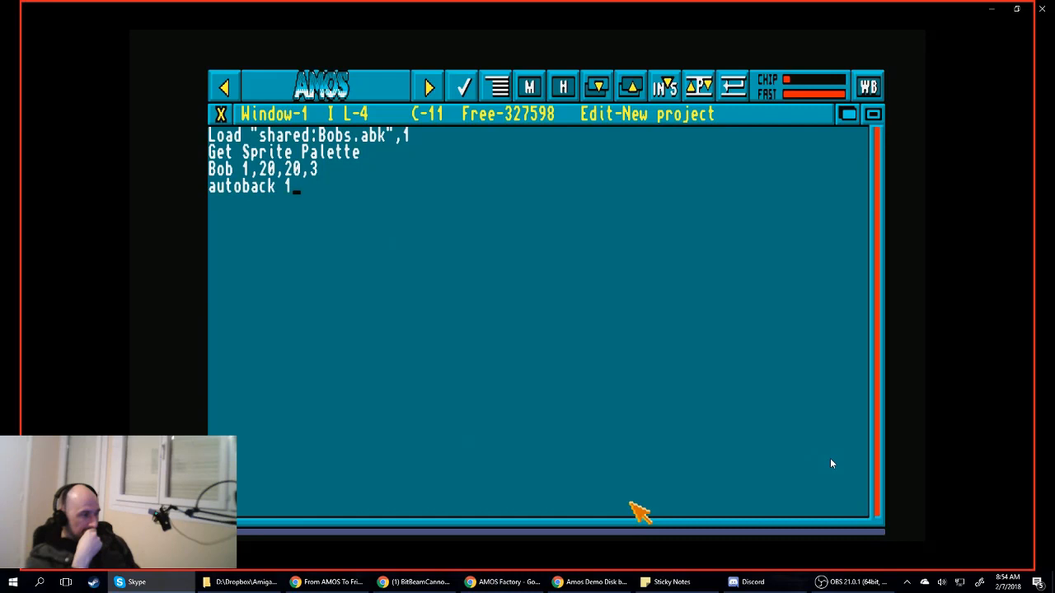
key(BackSpace)
text(2)
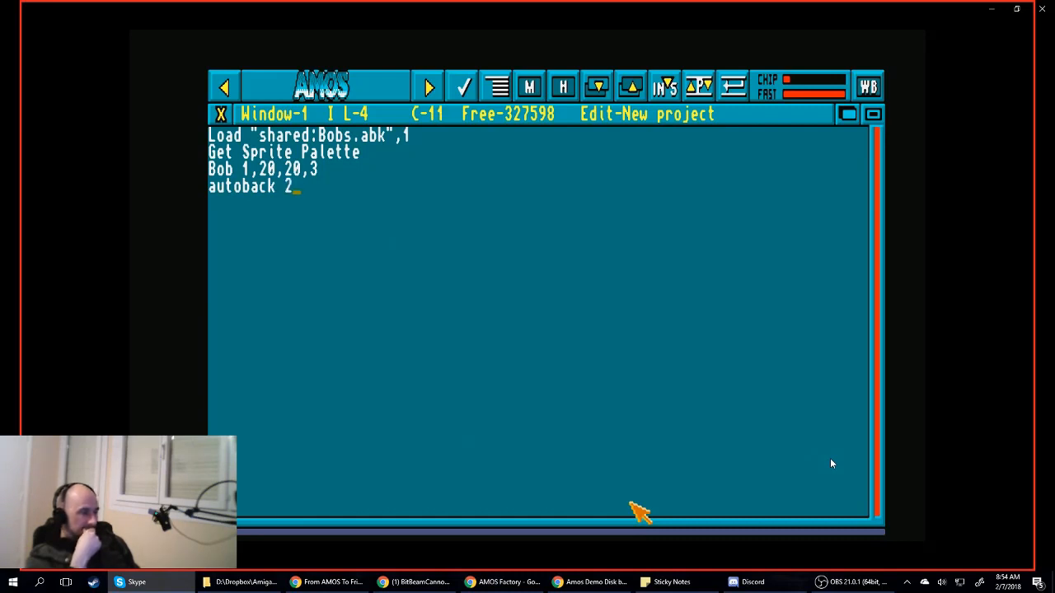
key(F1)
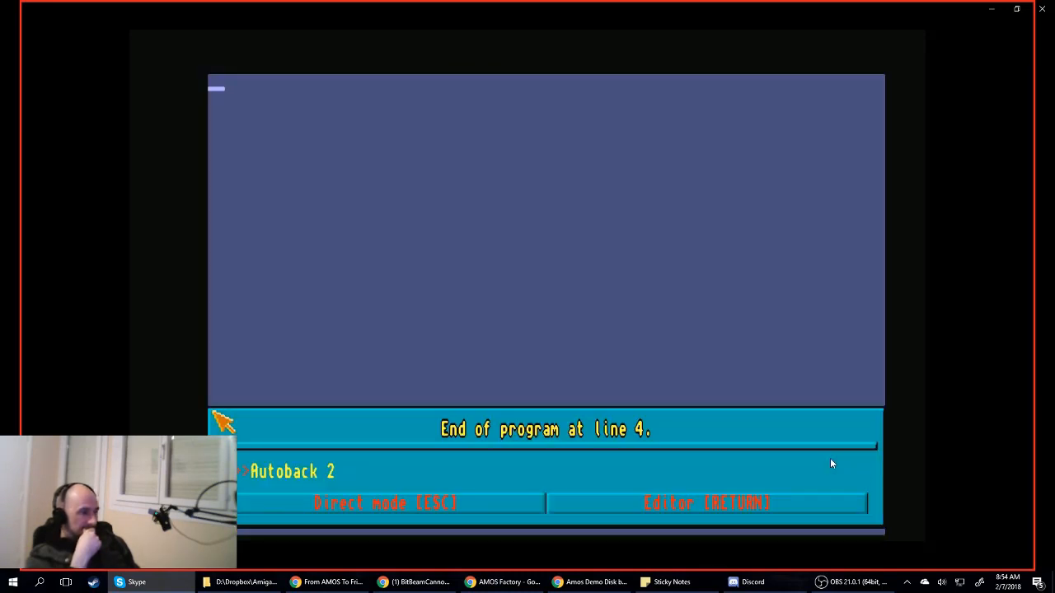
click(702, 502)
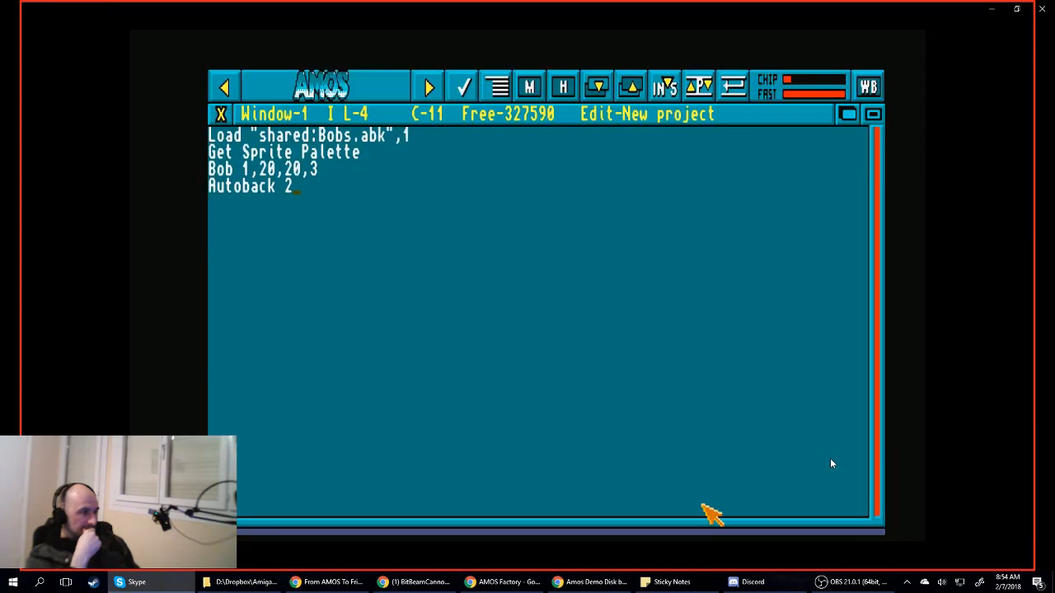
- Erase the Autoback 2 line and retype the initial B of the Bob command
key(BackSpace)
key(BackSpace)
key(BackSpace)
key(BackSpace)
key(BackSpace)
key(BackSpace)
key(BackSpace)
key(BackSpace)
key(BackSpace)
key(BackSpace)
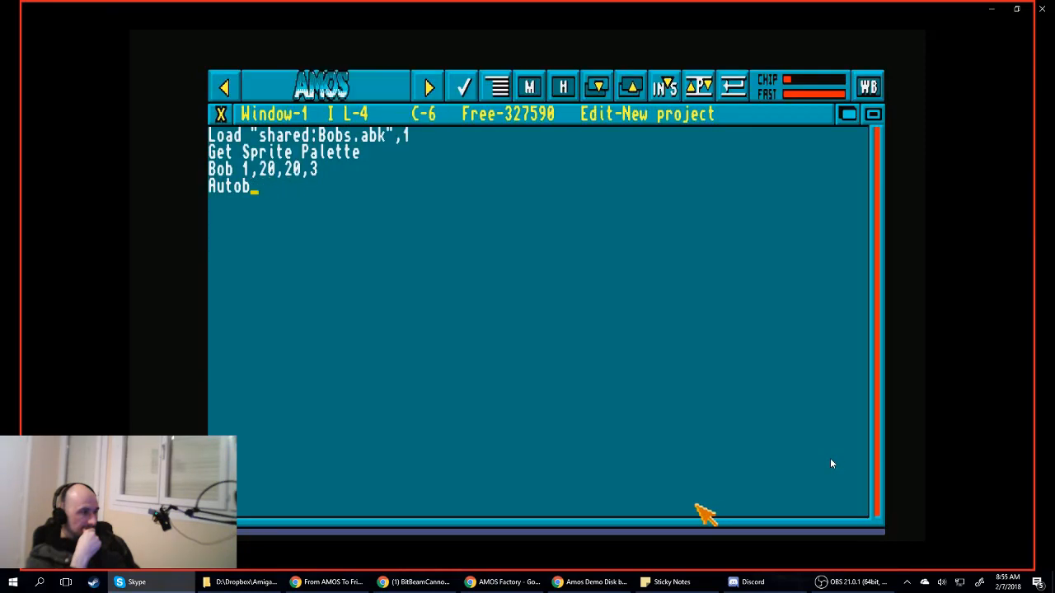
key(Up)
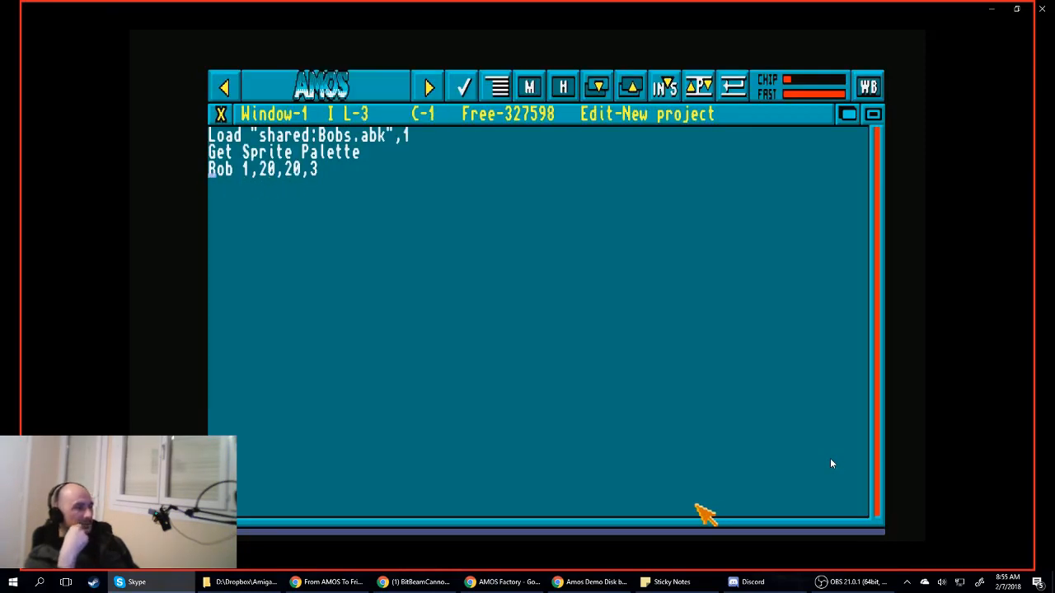
key(Delete)
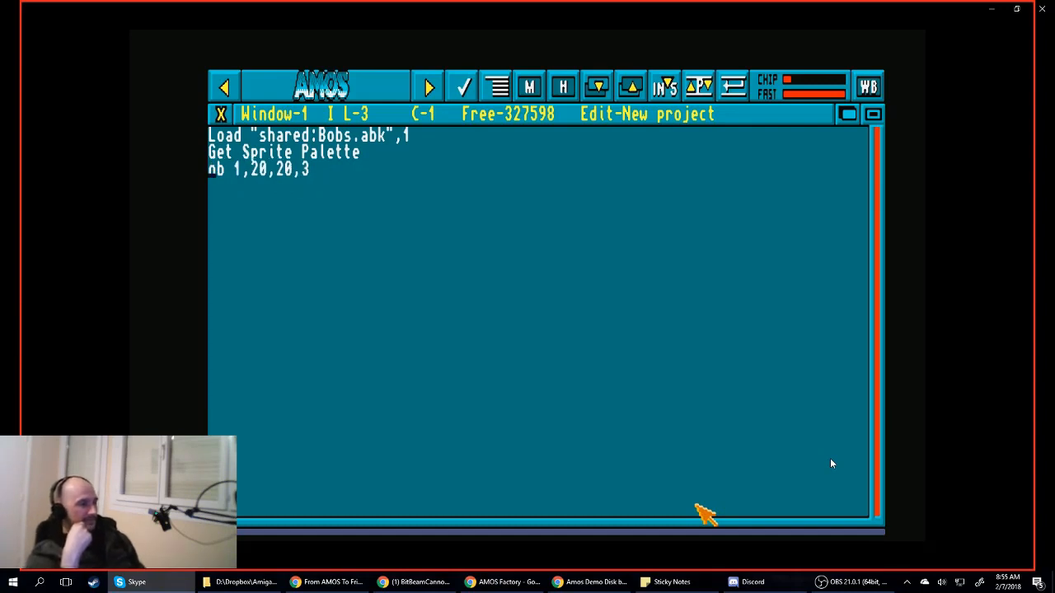
text(B)
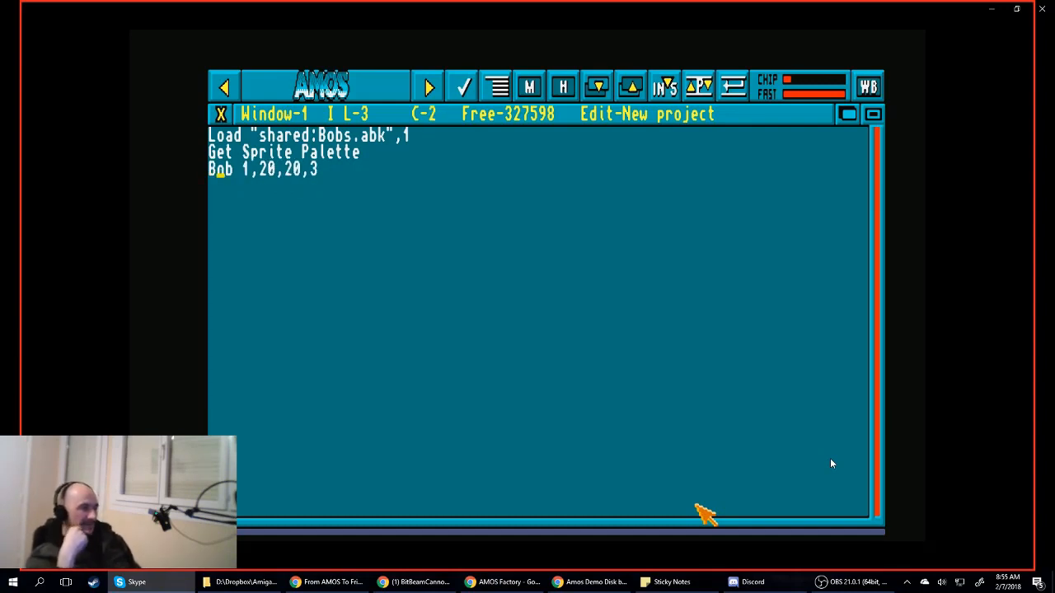
right_click(701, 139)
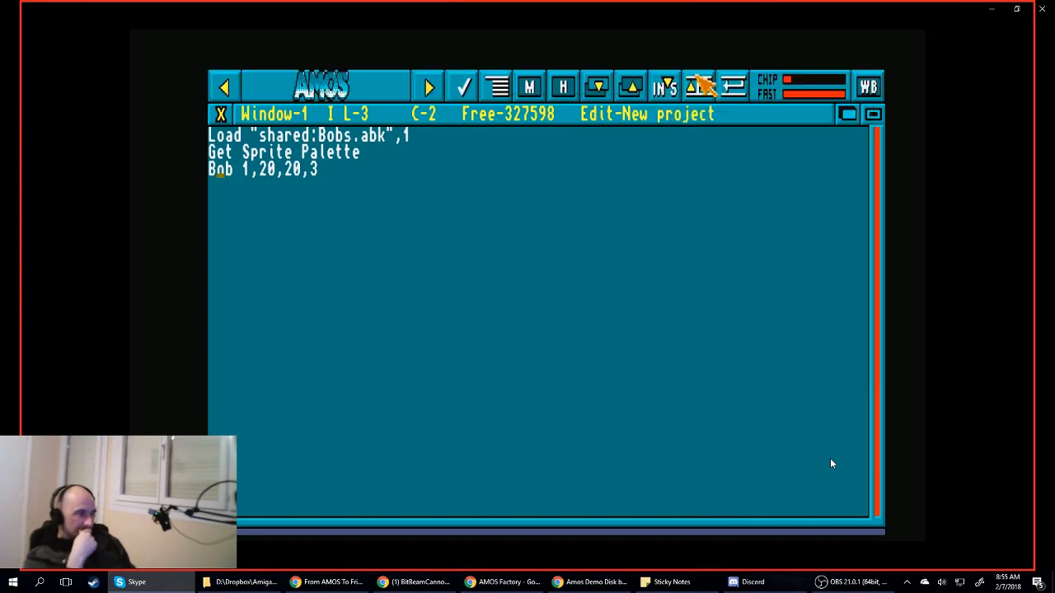
click(315, 173)
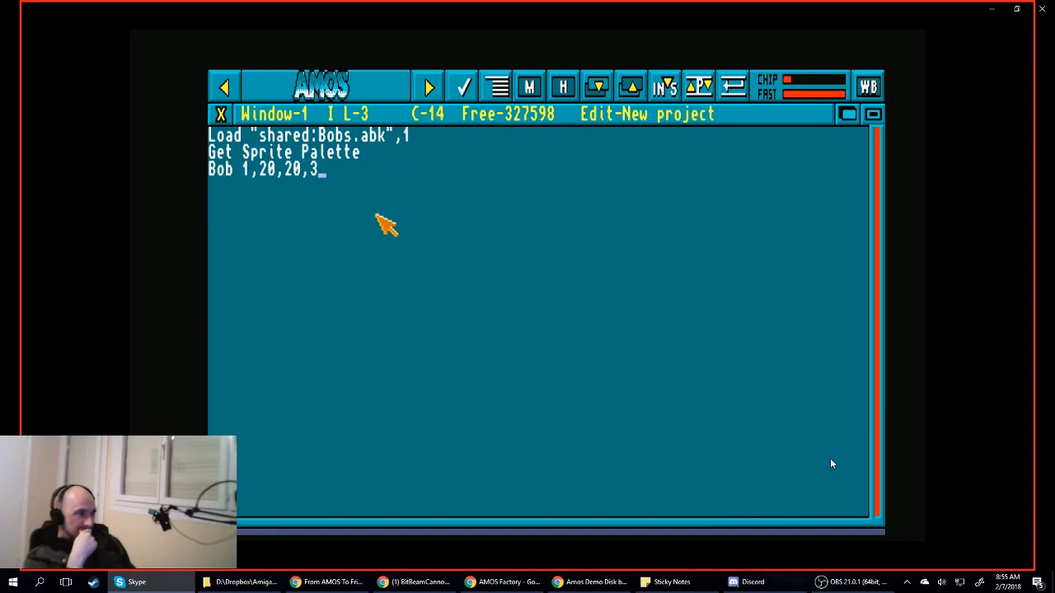
key(Down)
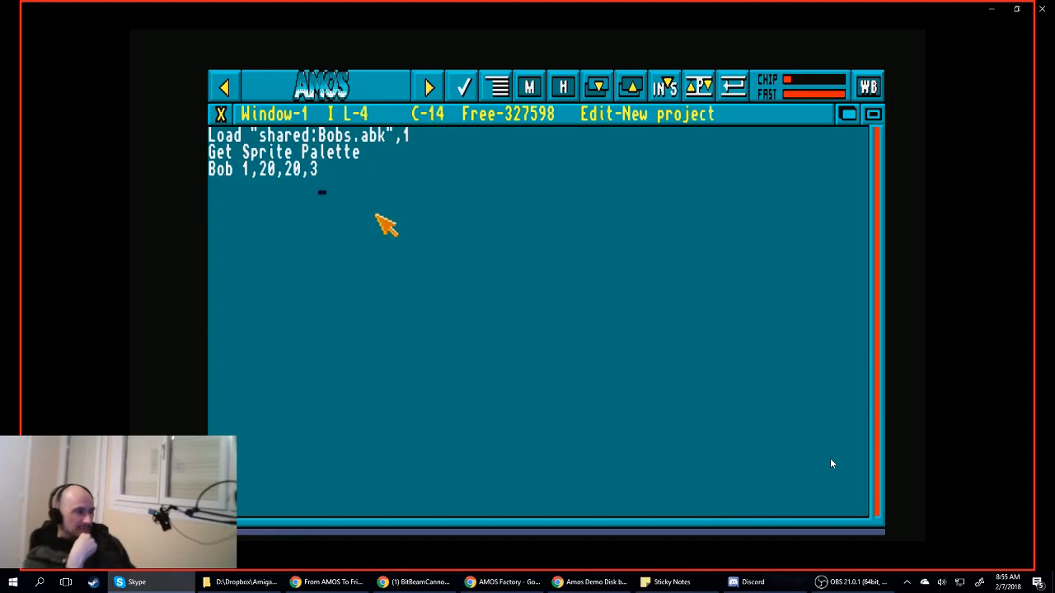
key(Left)
key(Left)
key(Left)
key(Left)
key(Left)
key(Left)
key(Left)
key(Left)
key(Left)
key(Left)
key(Left)
key(Left)
key(Left)
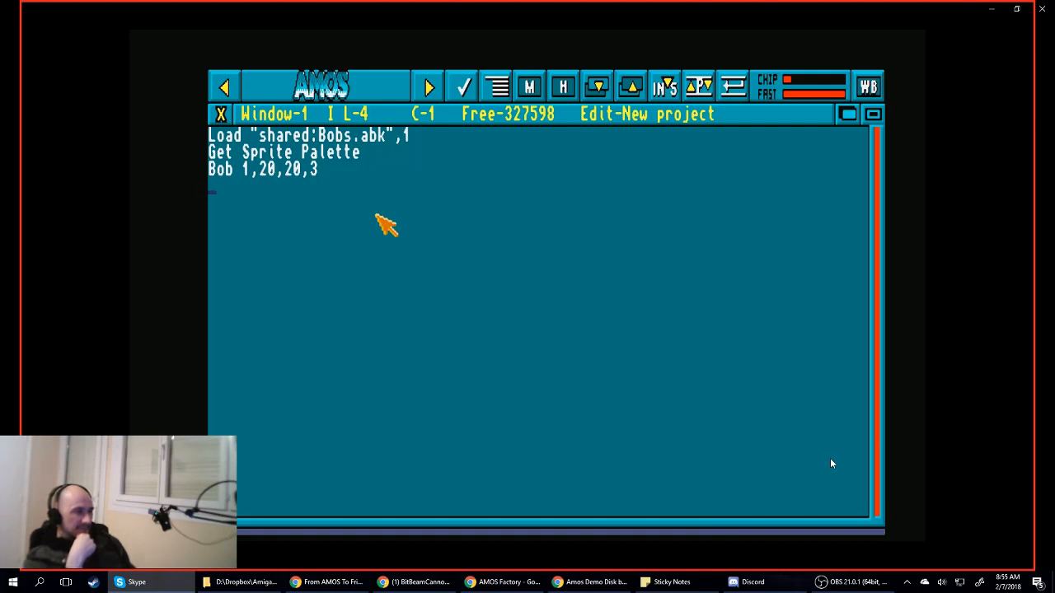
- Change the image number in the Bob line to 1, then test-run the program and return to the editor
click(315, 173)
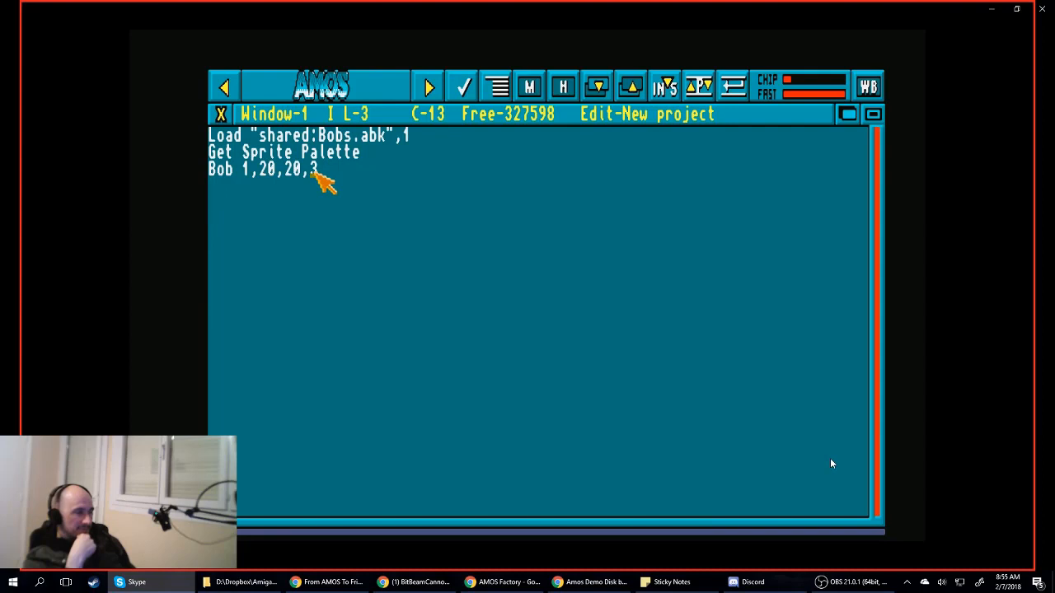
text(1)
key(Return)
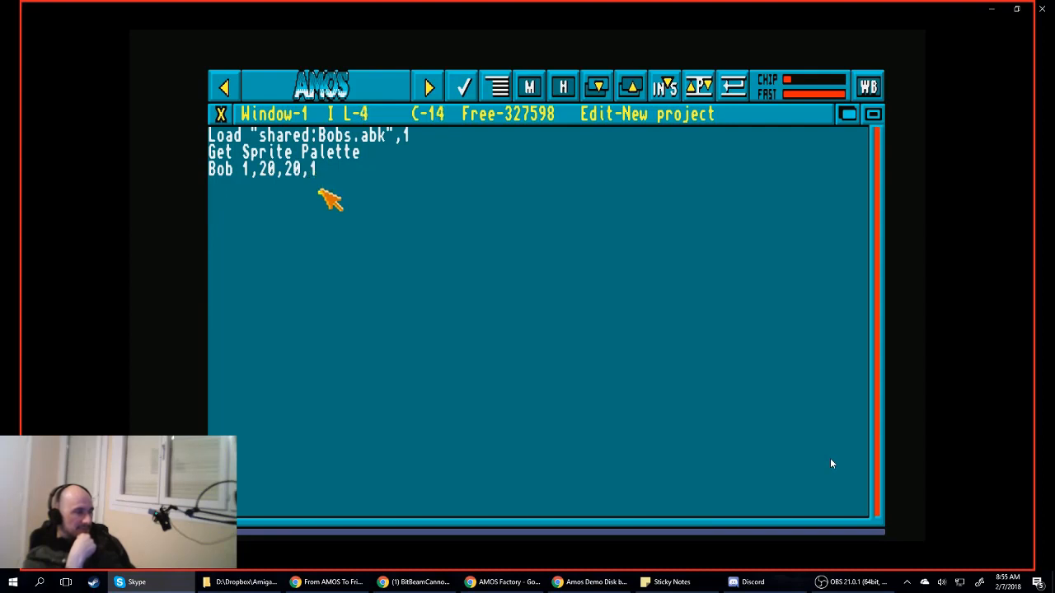
click(430, 83)
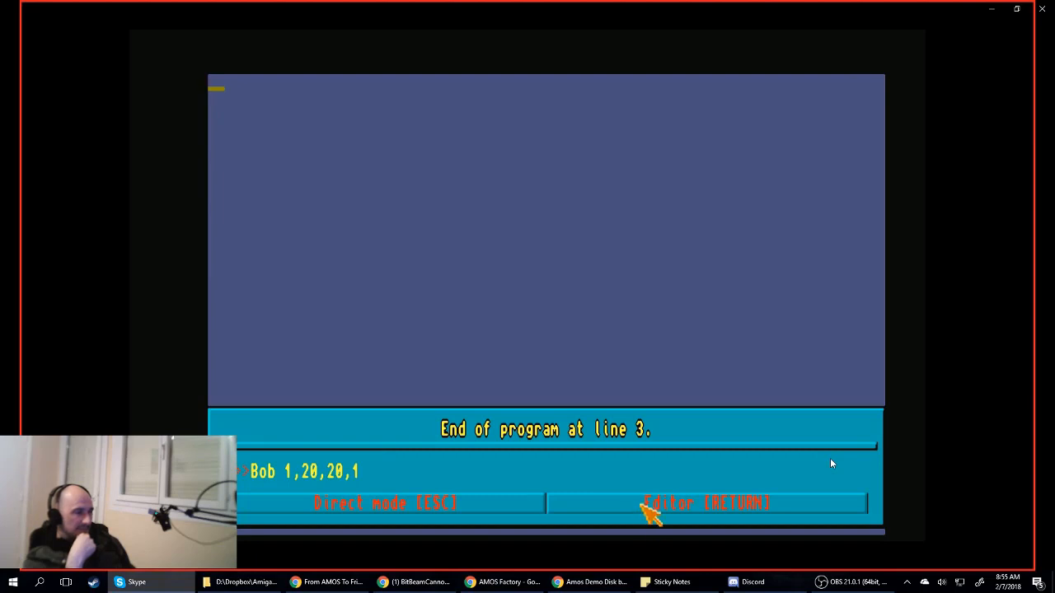
click(650, 509)
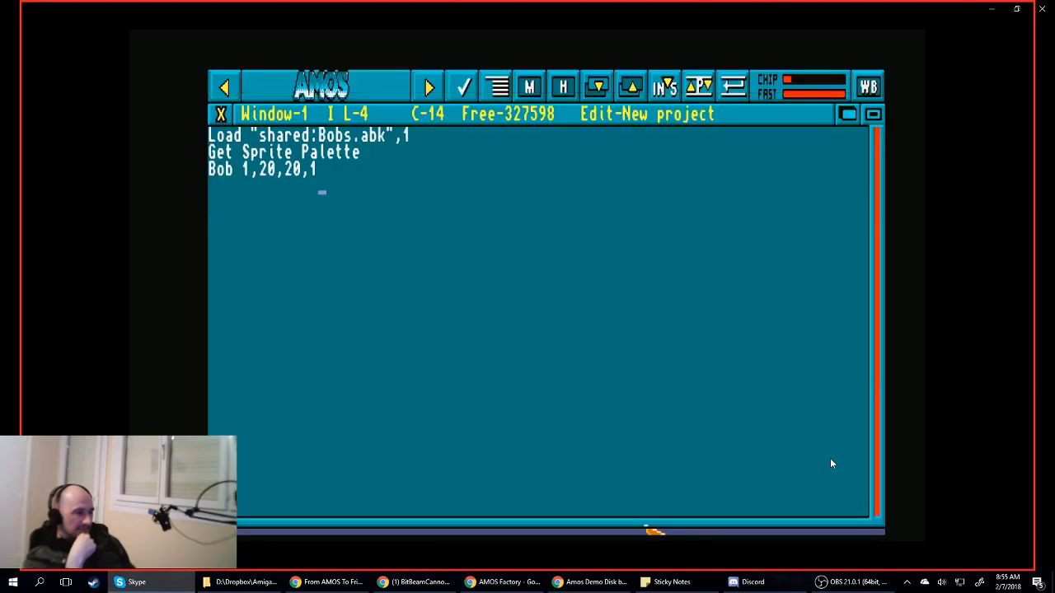
- Insert the line Screen Open 0,320,200,16,Lowres above the Load command
click(211, 141)
key(Return)
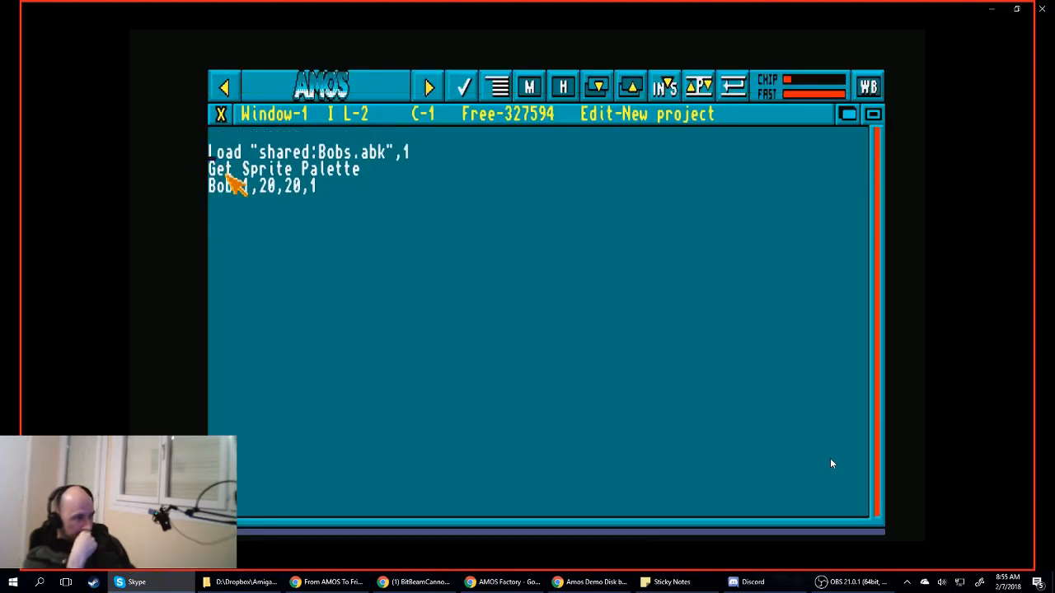
key(Up)
text(Screen)
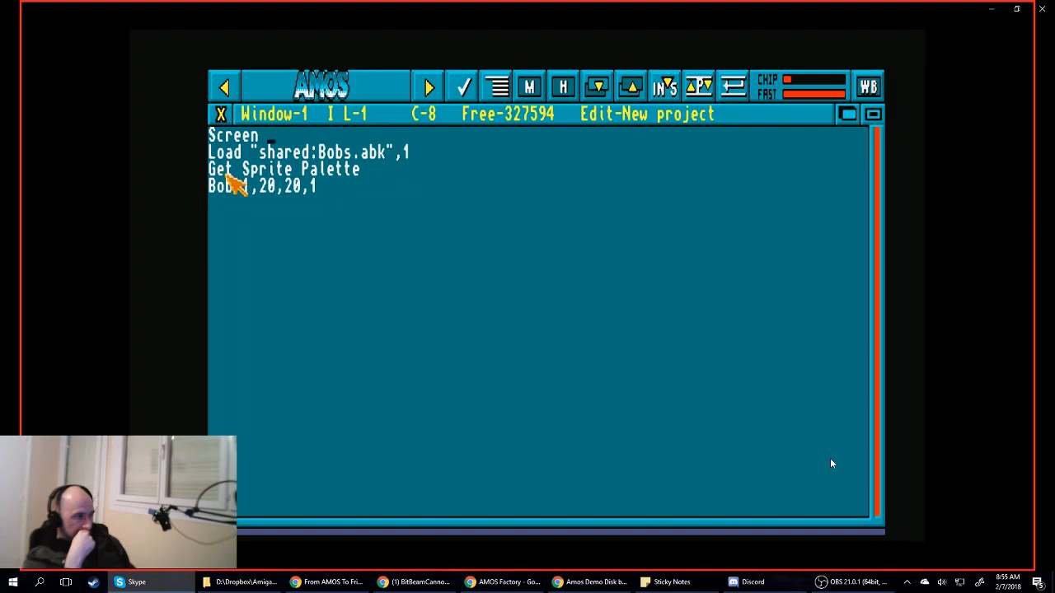
text( Open )
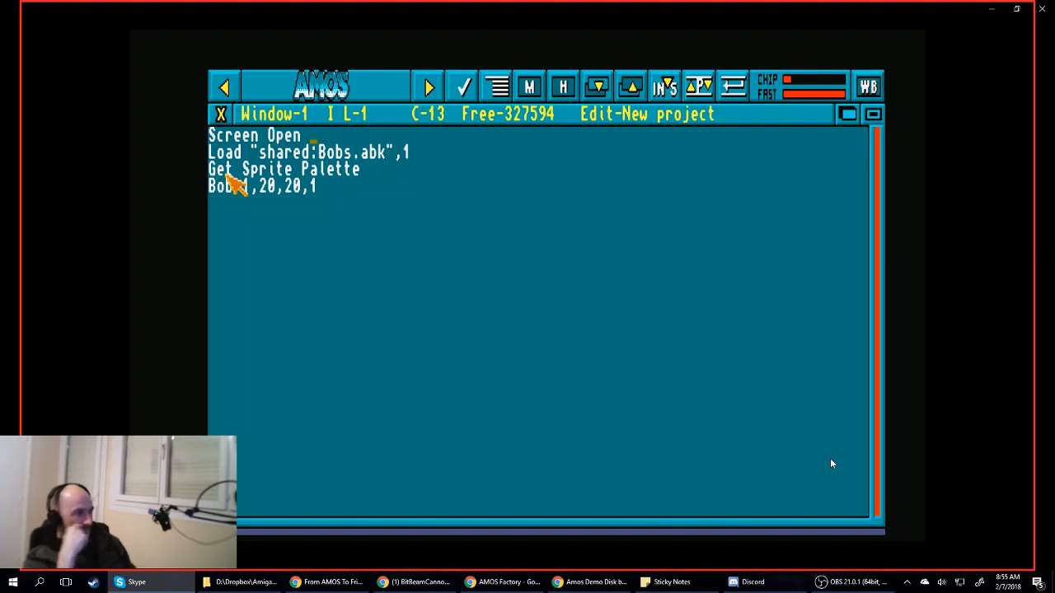
text(0,)
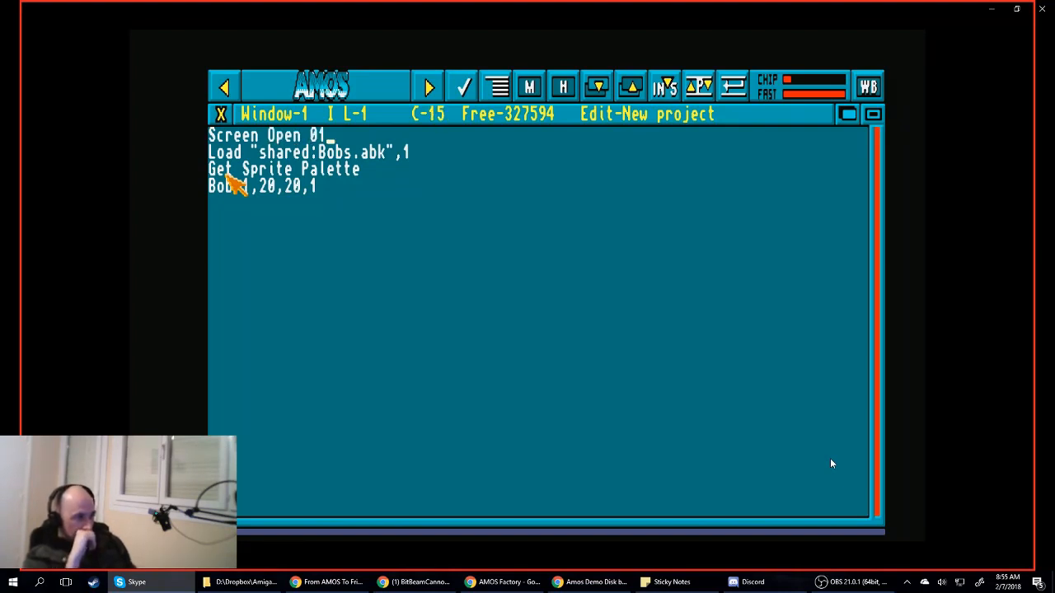
key(BackSpace)
text(,320200)
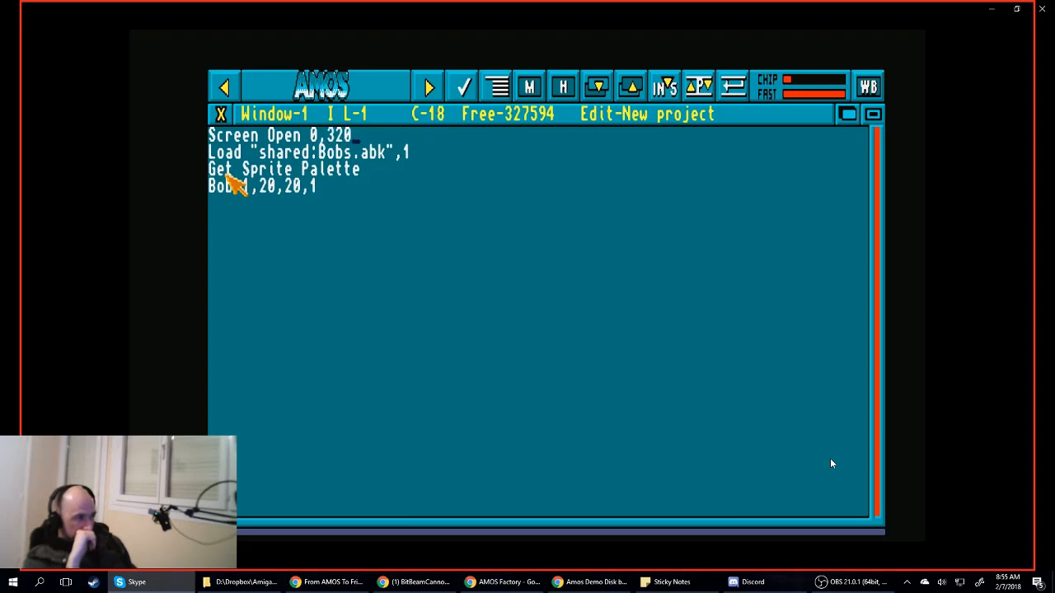
key(BackSpace)
key(BackSpace)
key(BackSpace)
text(,200,16,)
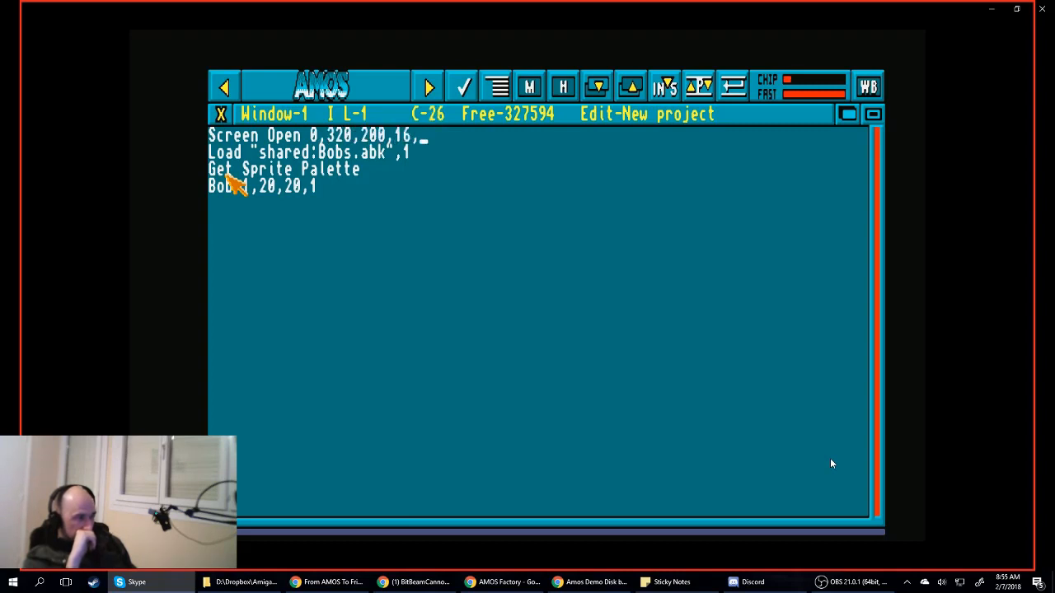
text(Lowres)
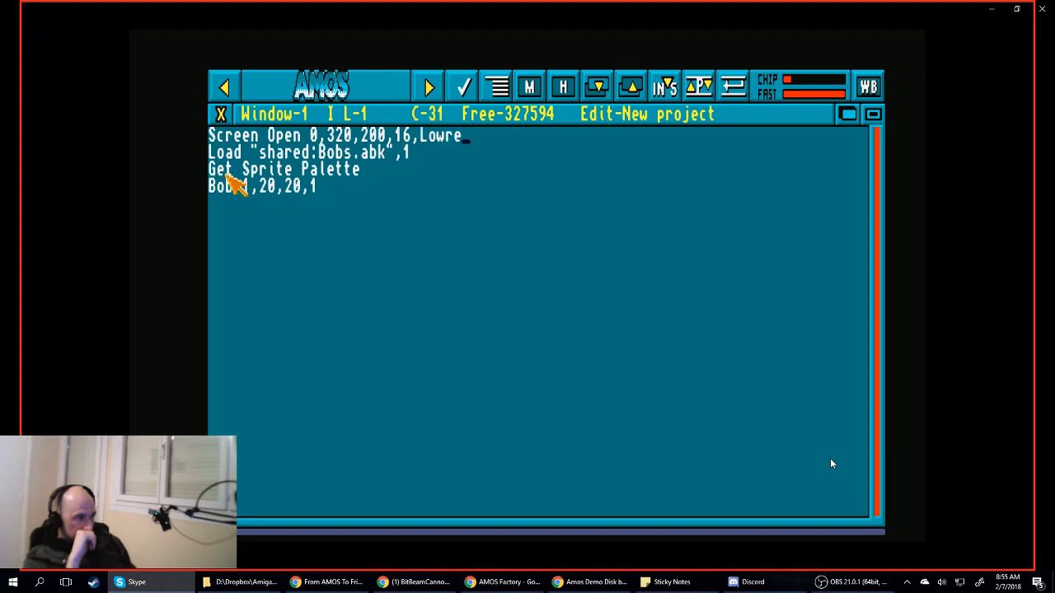